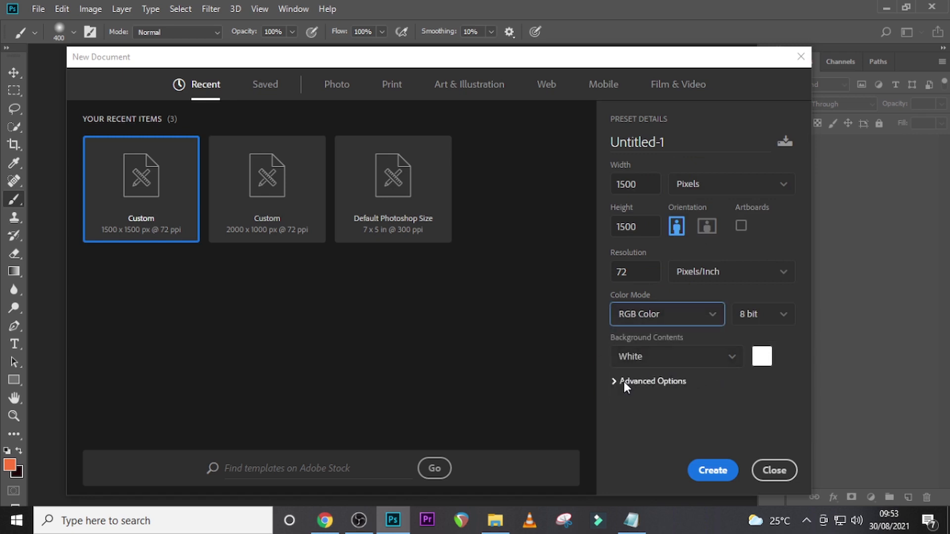
- Create a new 1500 x 1500 pixel document at 72 ppi named BUSINESS STRATEGY FLYER
left_click(676, 143)
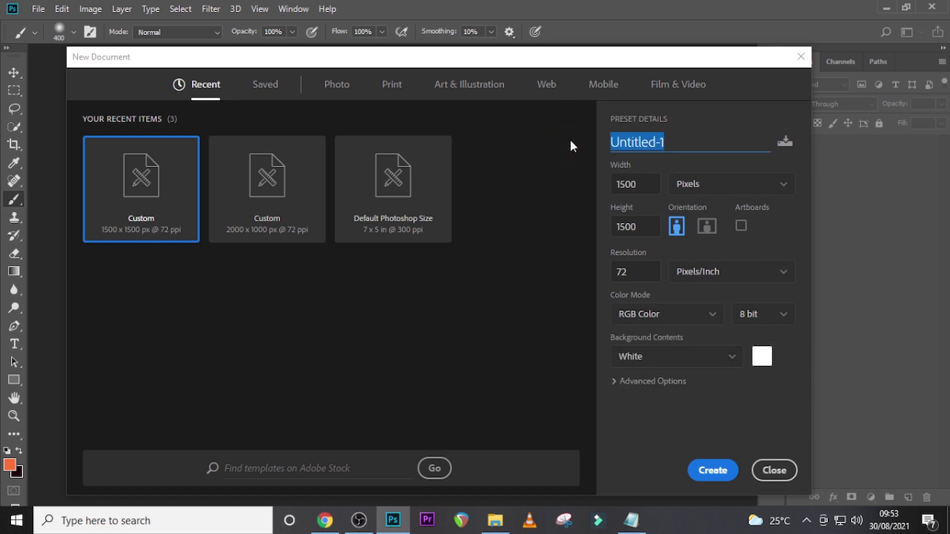
key("Caps_Lock")
key("Caps_Lock")
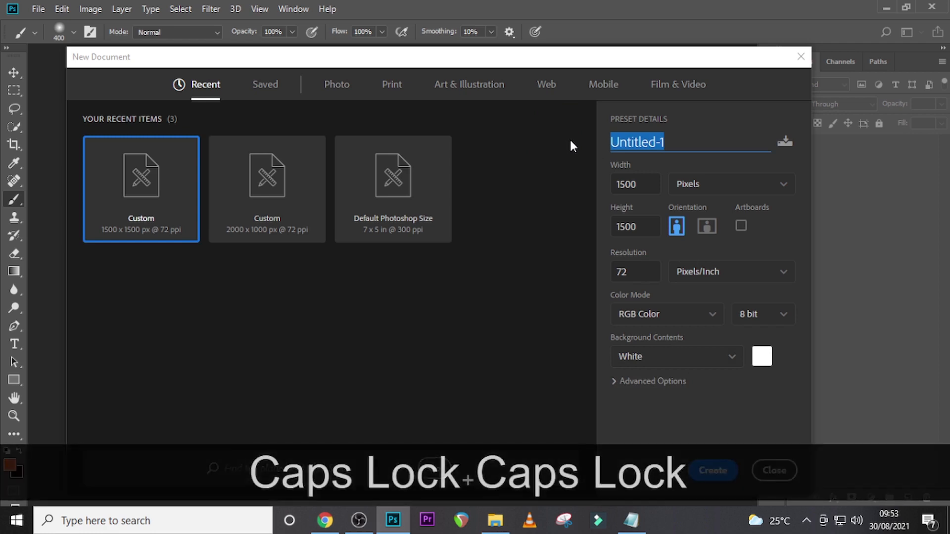
type("BUSINES")
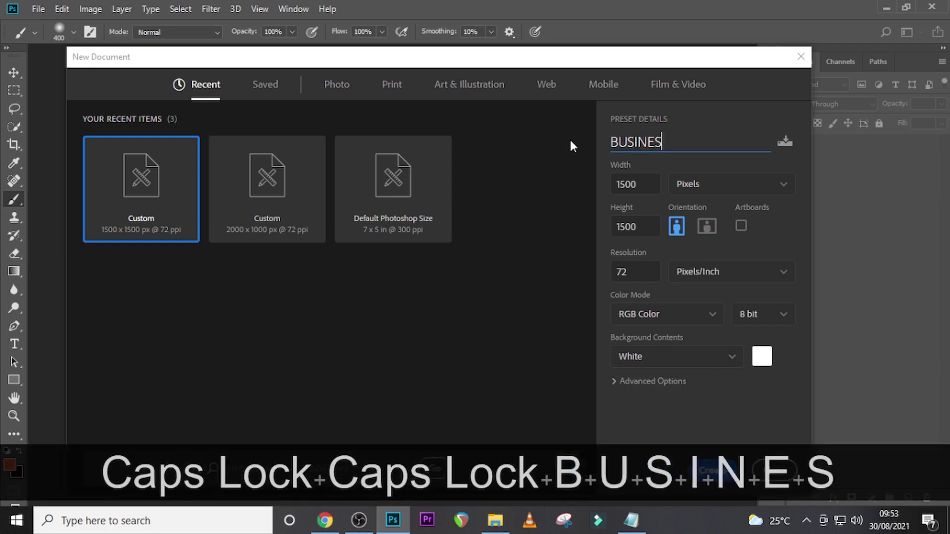
type("S STRA")
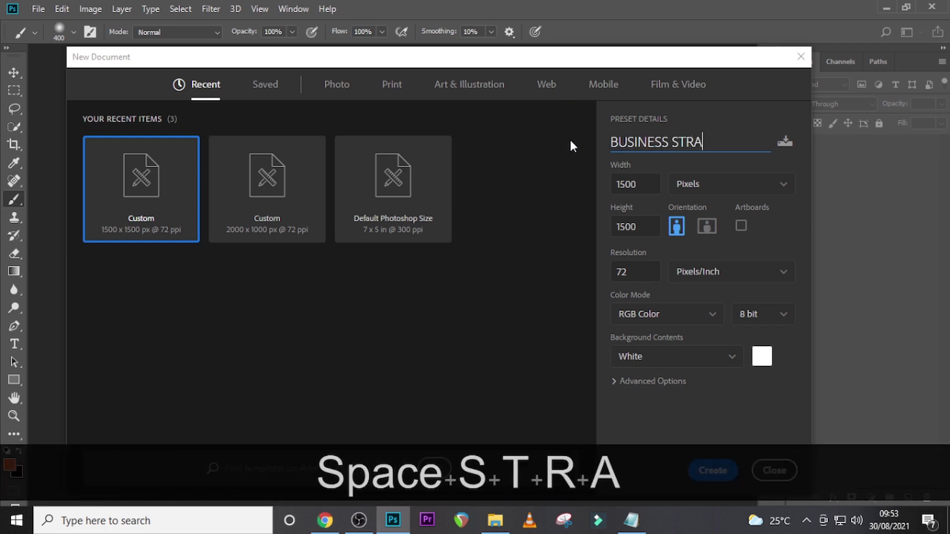
type("TEGY FFLYER")
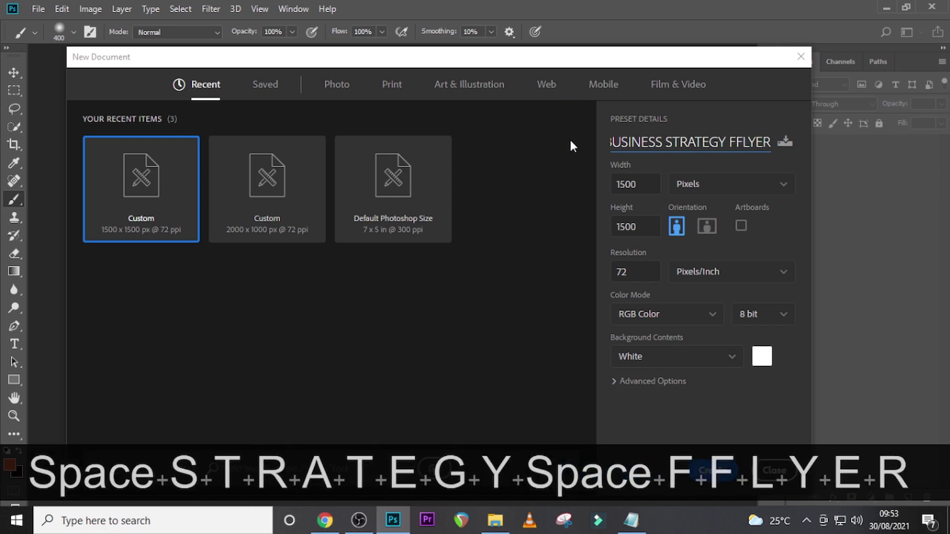
key("Left")
key("Left")
key("Left")
key("Left")
key("BackSpace")
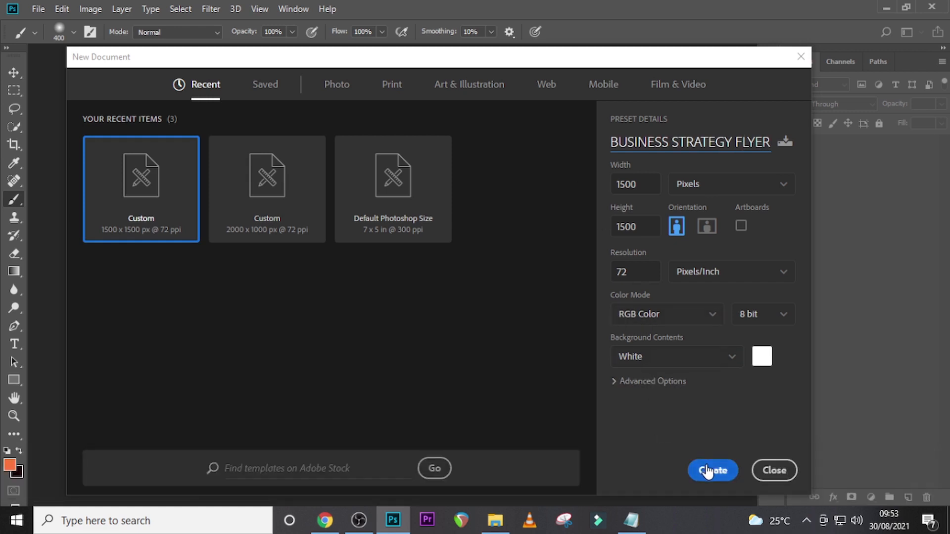
left_click(708, 470)
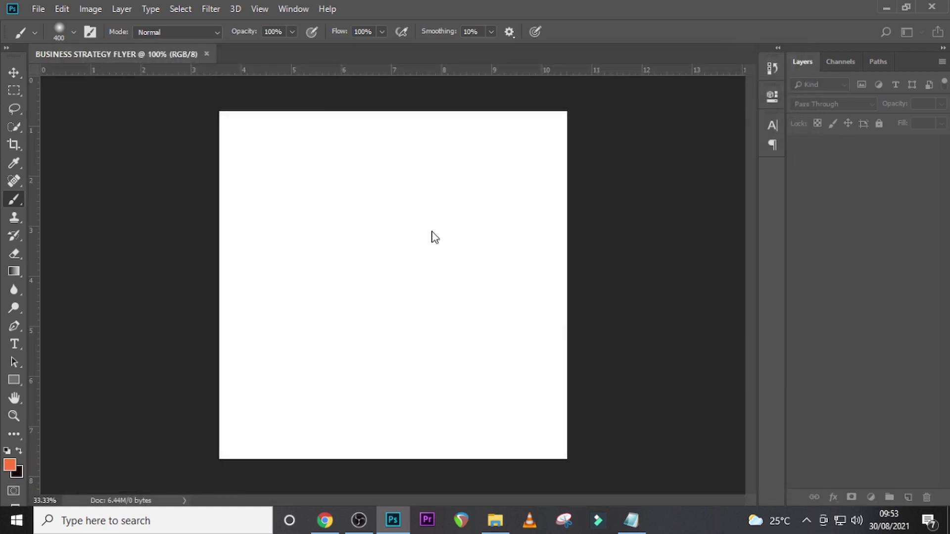
- Place guides along all four canvas edges and through the canvas's vertical and horizontal centre
left_click_drag(40, 239, 219, 245)
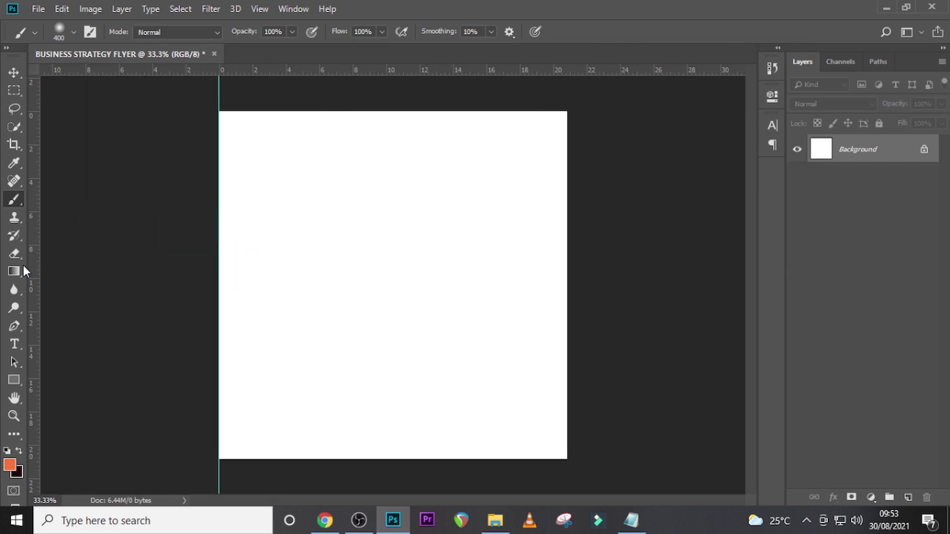
left_click_drag(33, 265, 567, 295)
left_click_drag(370, 65, 365, 110)
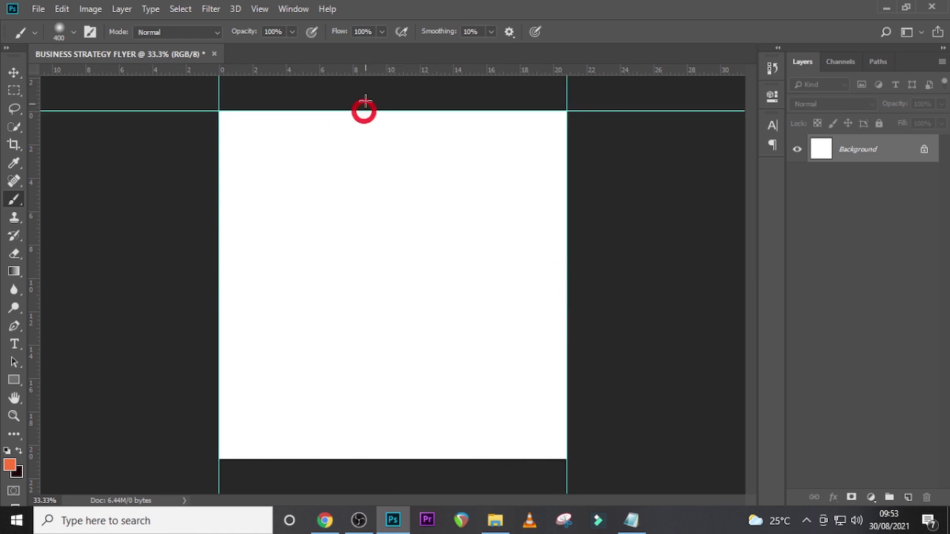
left_click_drag(365, 71, 376, 458)
left_click_drag(29, 225, 393, 221)
left_click_drag(373, 73, 352, 284)
- Add a Solid Color fill layer above the Background in light grey F0EDED
key("t")
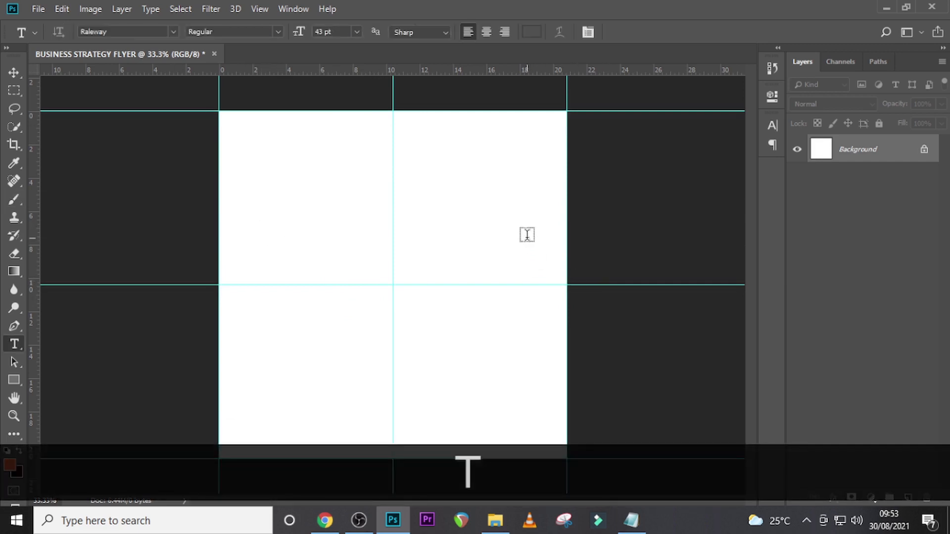
left_click(872, 498)
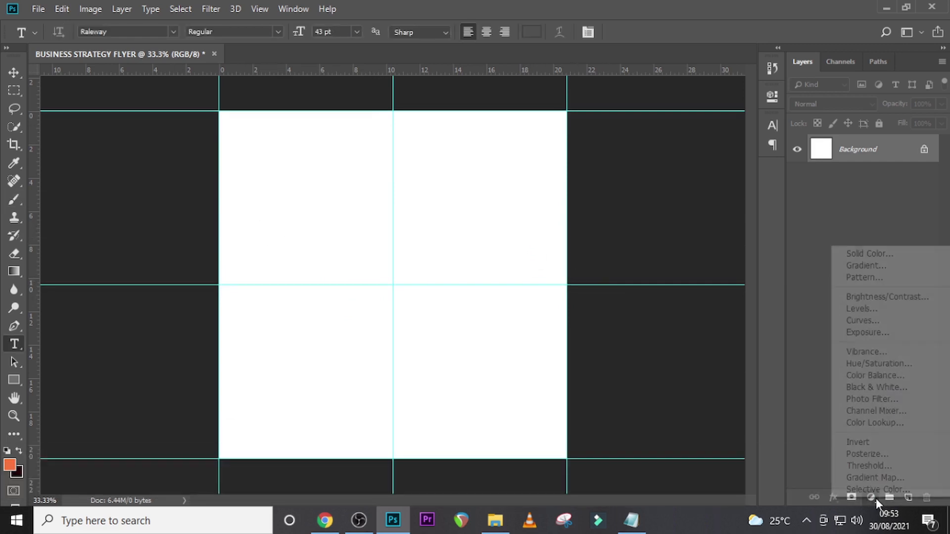
left_click(865, 253)
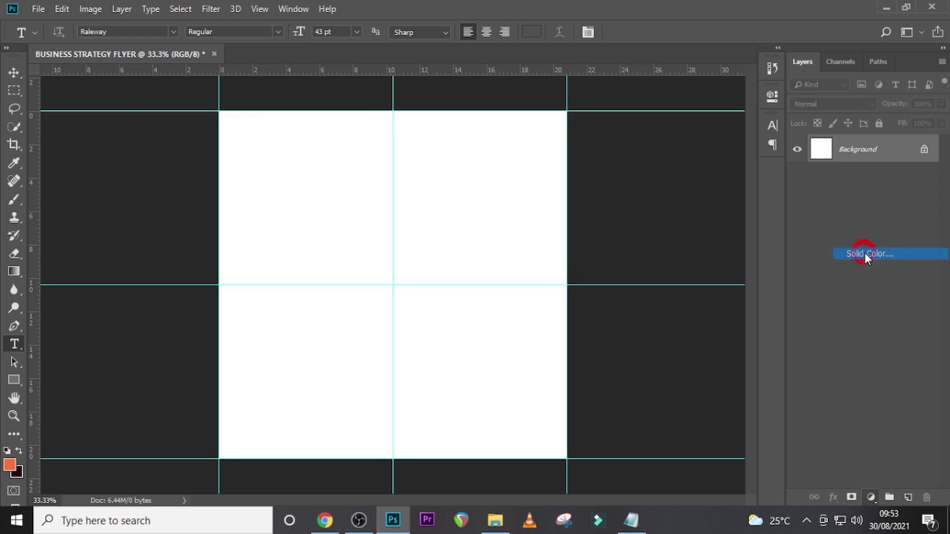
key("v")
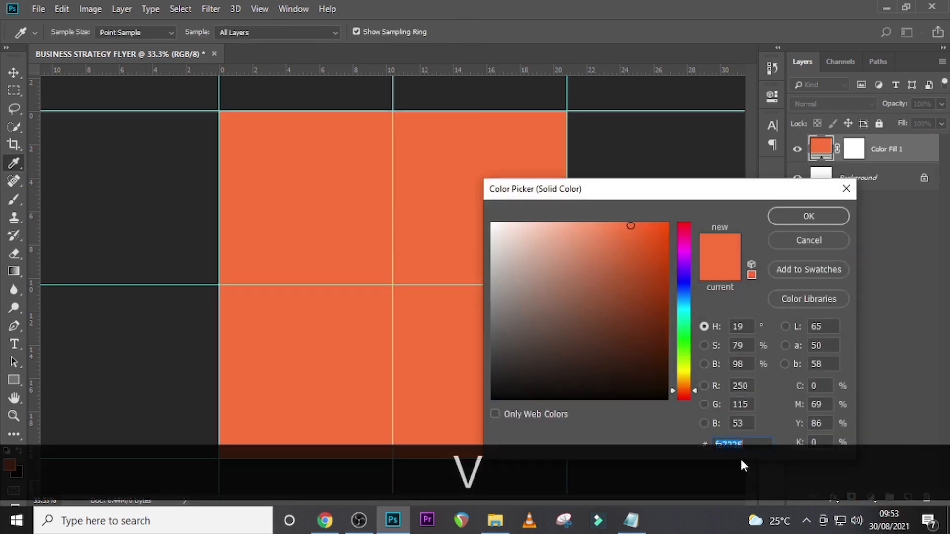
left_click_drag(671, 190, 658, 153)
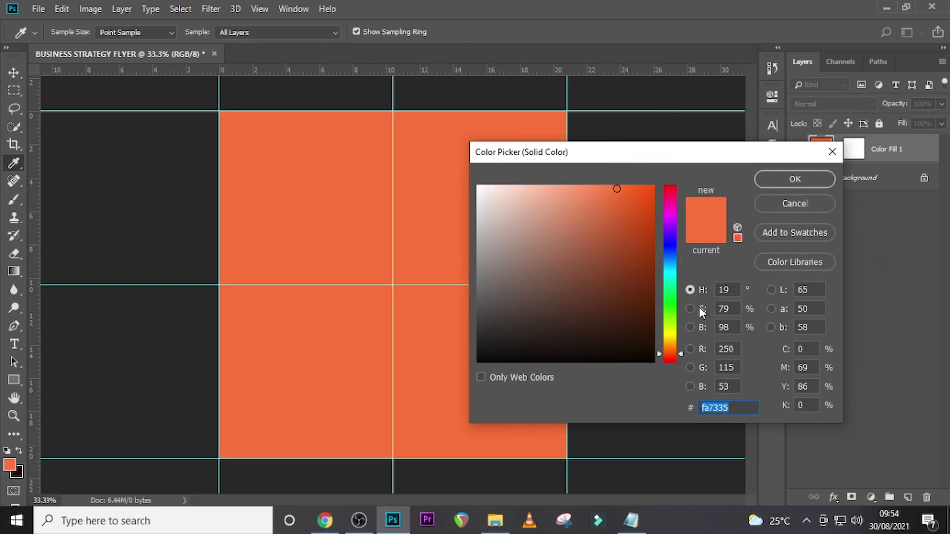
type("F0")
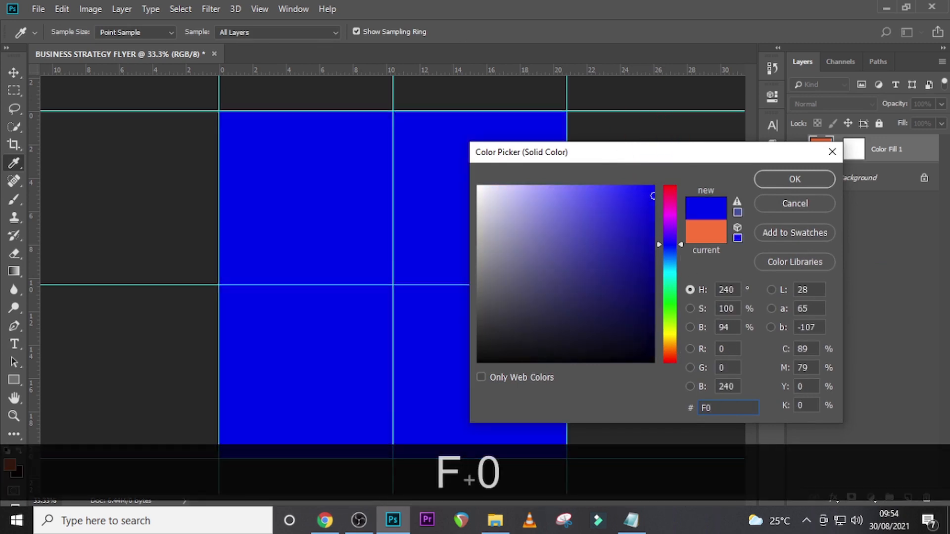
type("EF")
key("BackSpace")
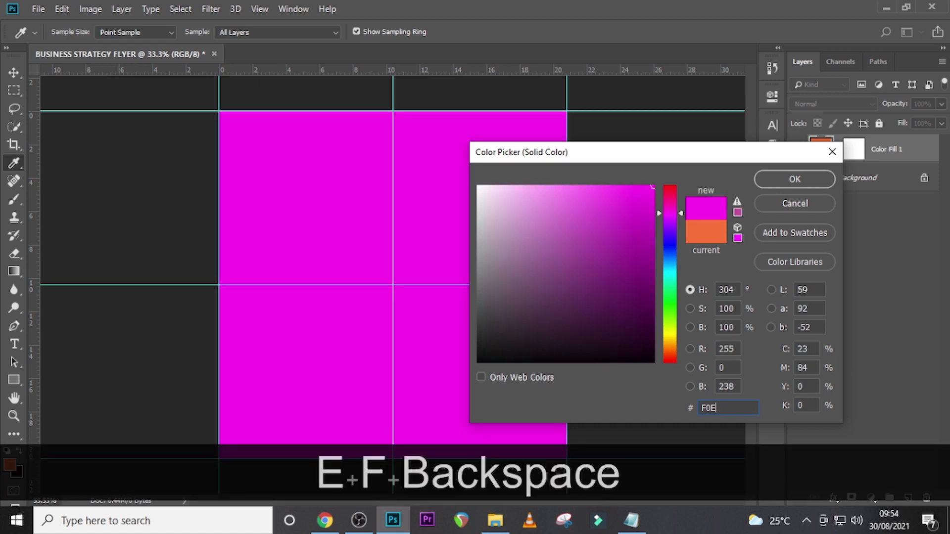
type("DED")
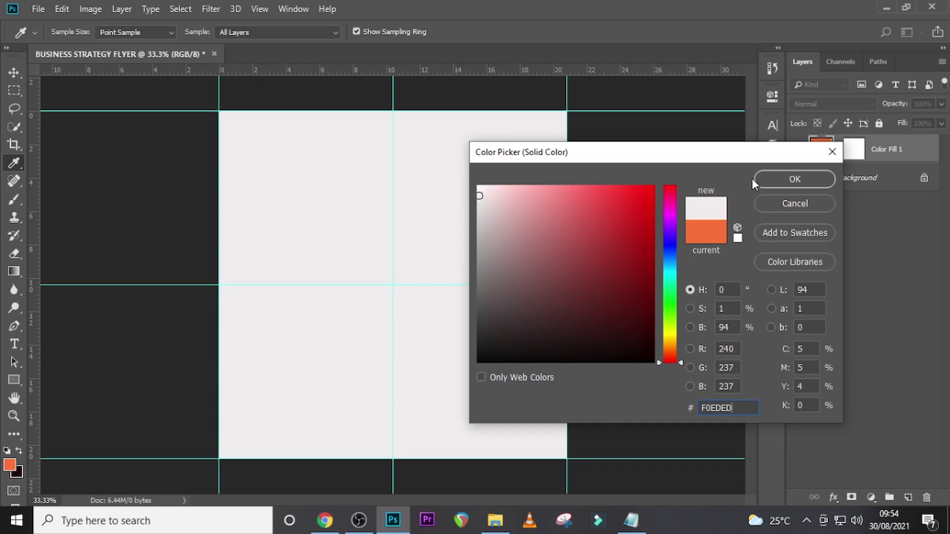
left_click(779, 180)
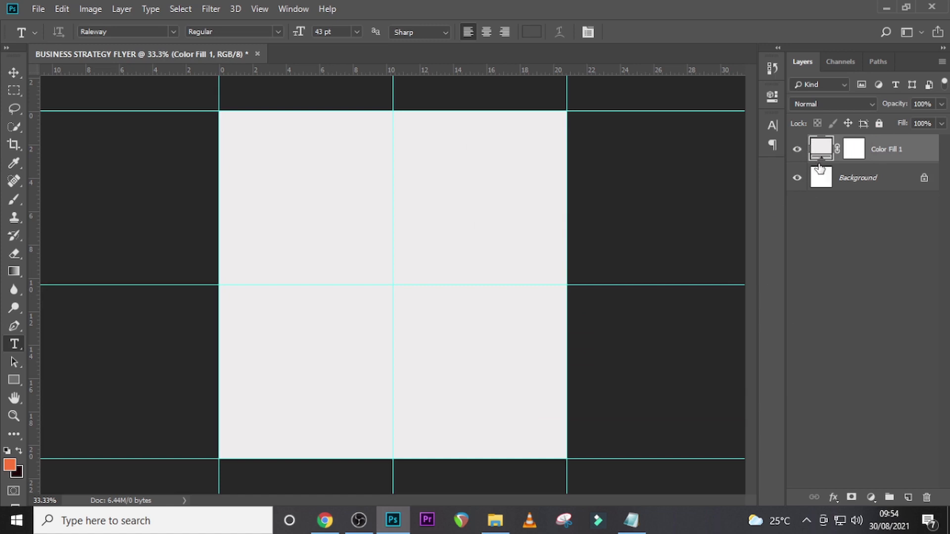
- Group the colour fill layer, name the group BG and collapse it
key("ctrl+g")
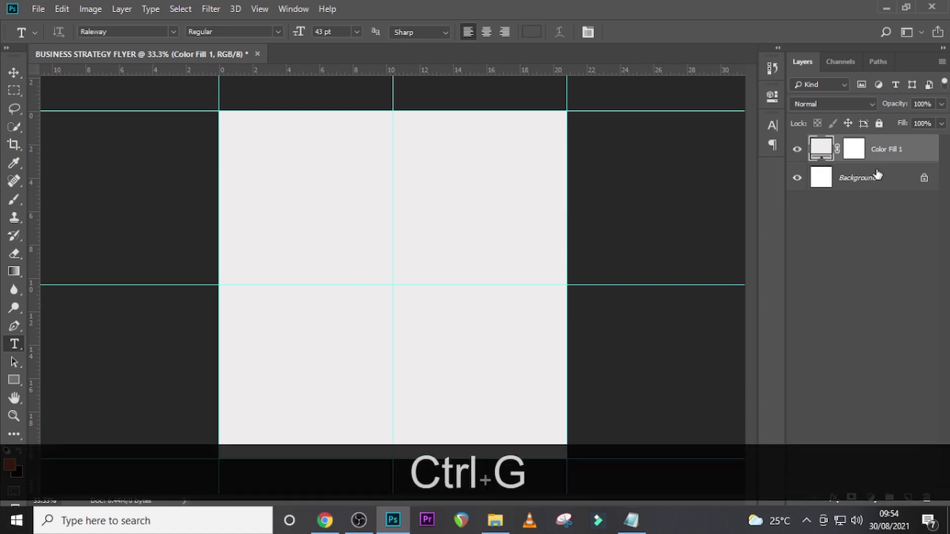
double_click(848, 143)
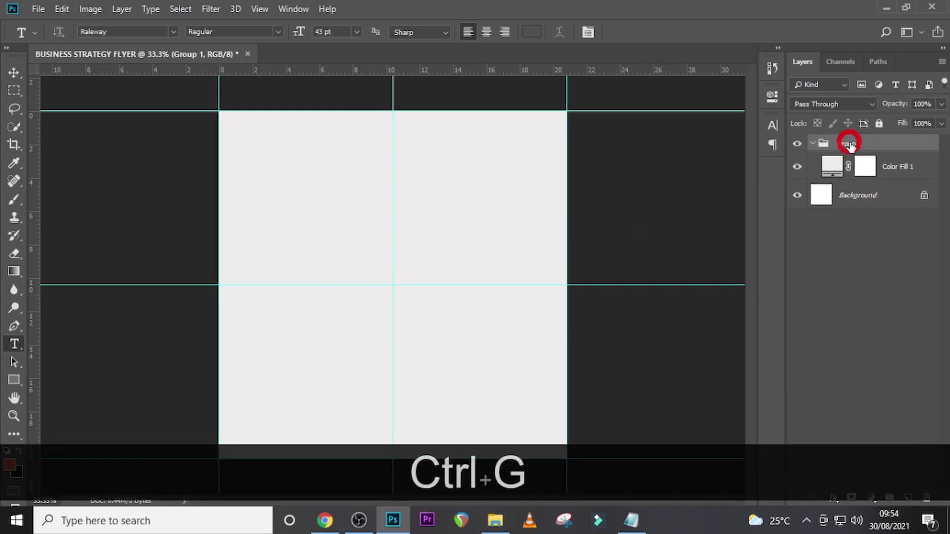
key("Caps_Lock")
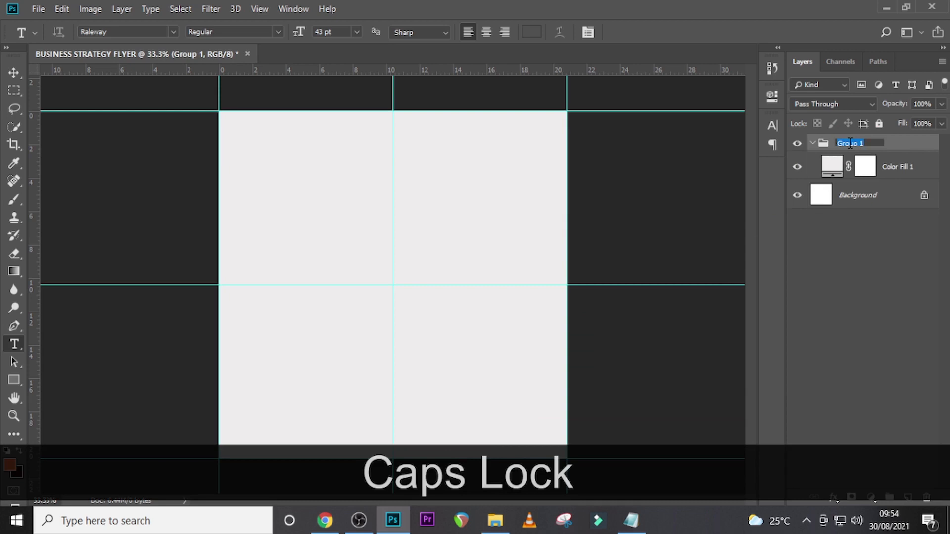
type("BG")
key("Return")
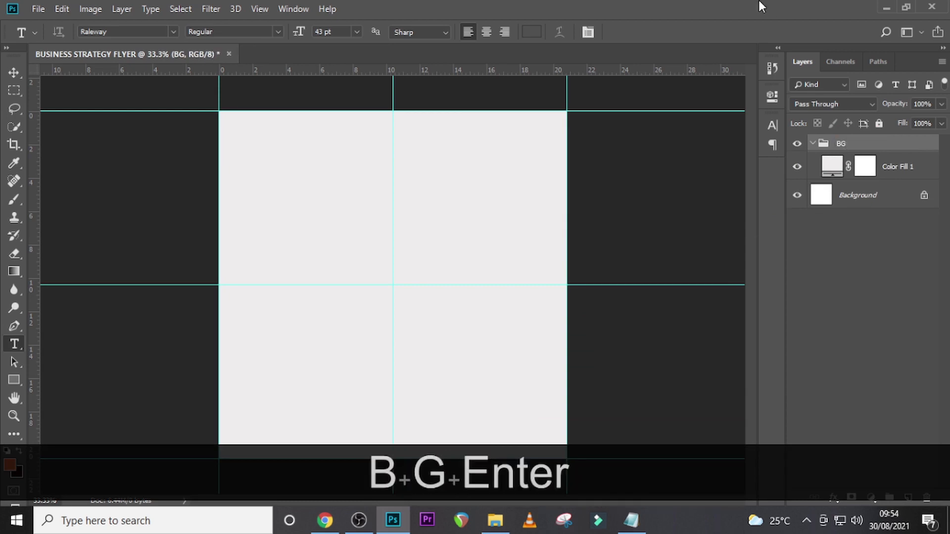
left_click(812, 143)
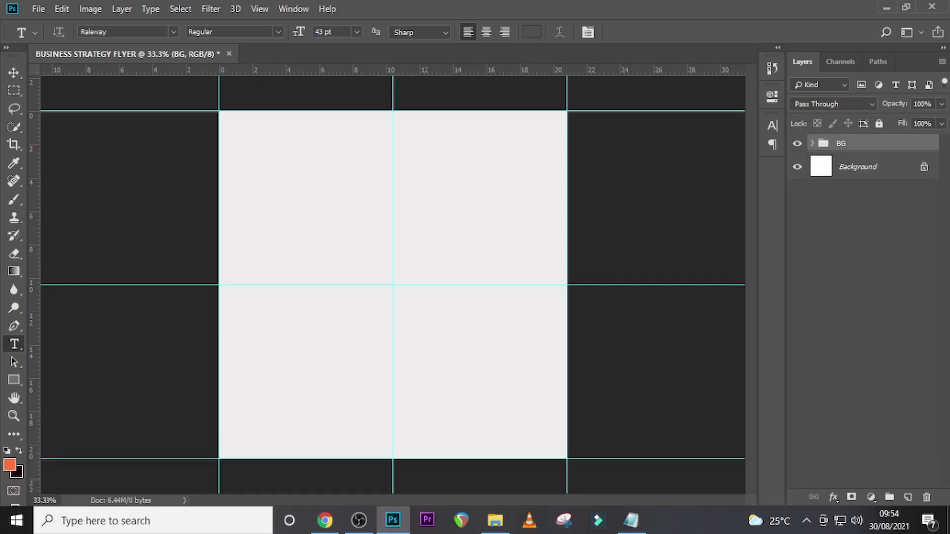
- Add a text layer in the canvas's upper-left quarter with the word Business copied from the text notes
key("t")
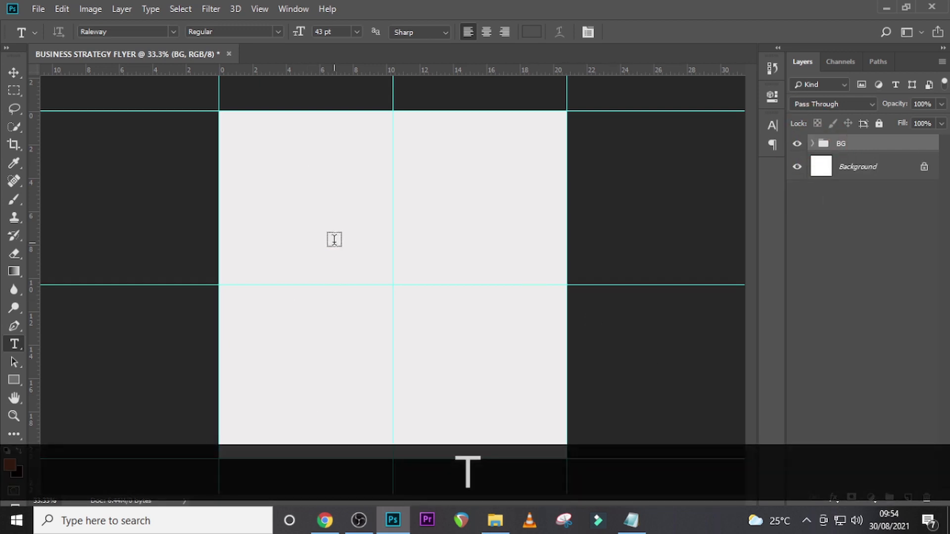
left_click(333, 241)
left_click(632, 519)
left_click_drag(325, 132, 254, 131)
key("ctrl+c")
left_click(821, 149)
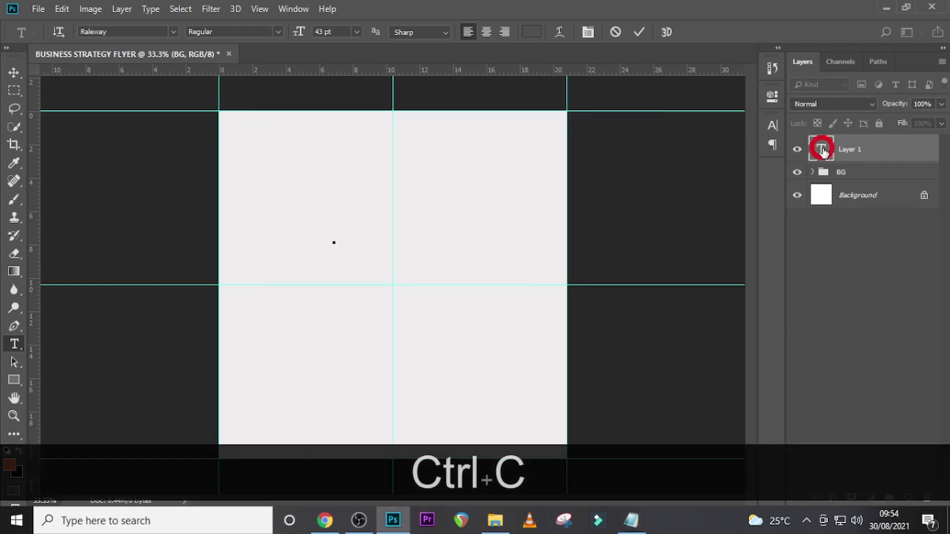
key("ctrl+v")
left_click(820, 150)
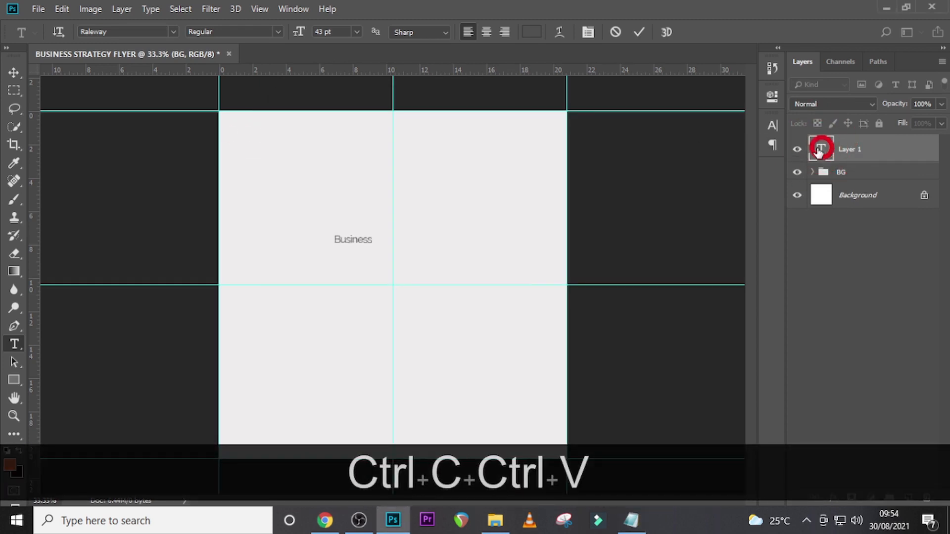
- Set the colour of the Business text to black, 000000
left_click(772, 125)
left_click(732, 218)
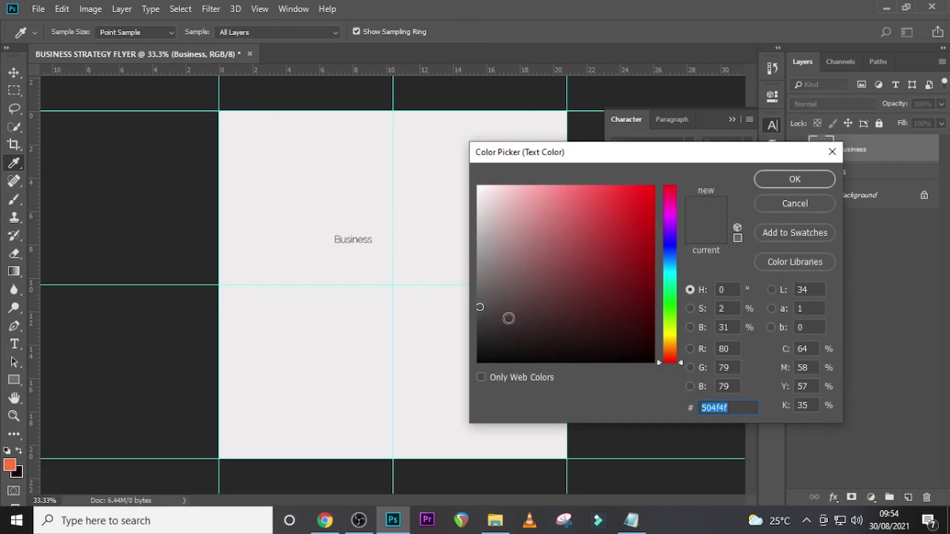
left_click_drag(490, 345, 478, 361)
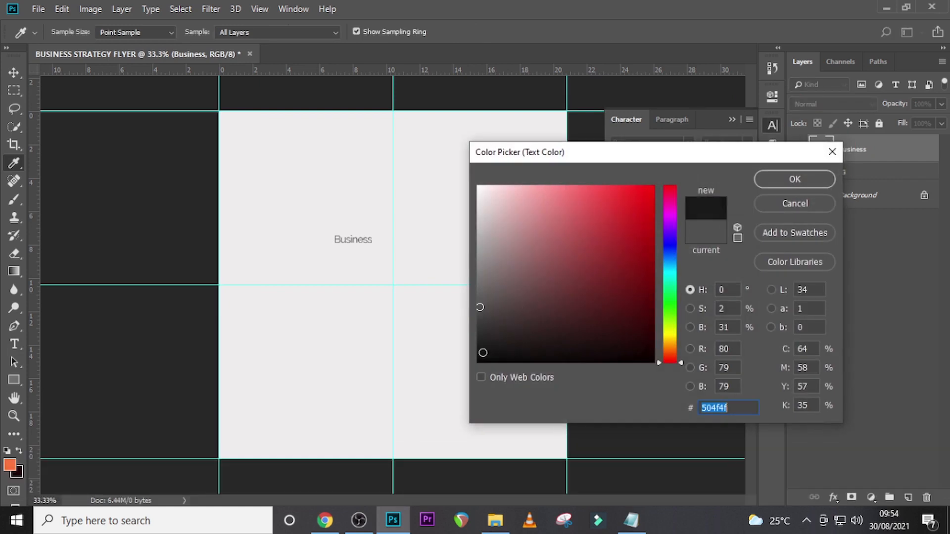
left_click(777, 178)
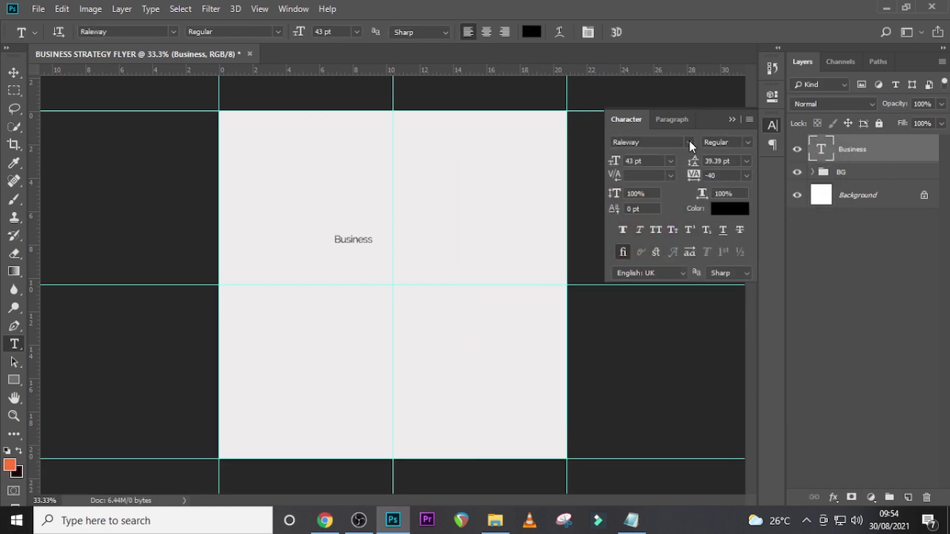
- Change the font of the Business text to Niagara Solid
left_click(689, 142)
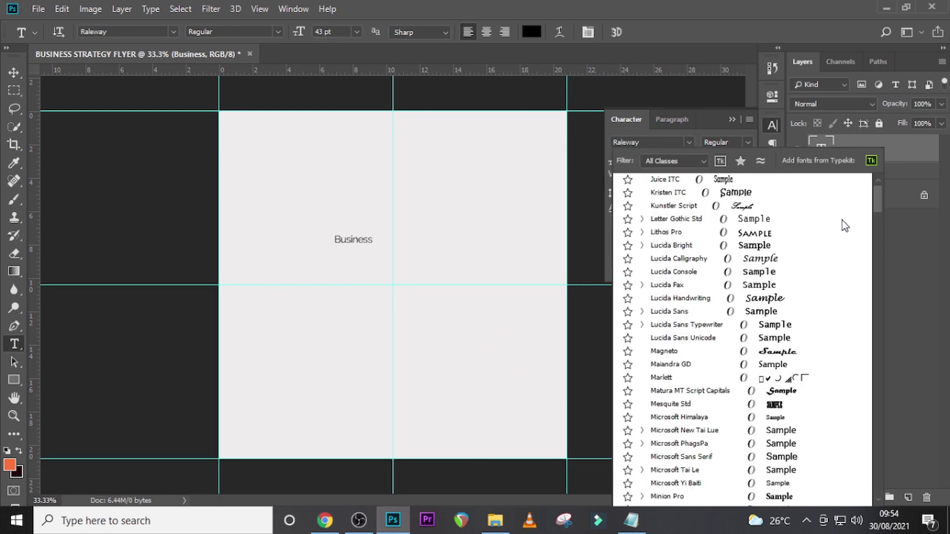
mouse_move(880, 193)
left_mouse_down()
mouse_move(869, 206)
mouse_move(880, 183)
left_mouse_up()
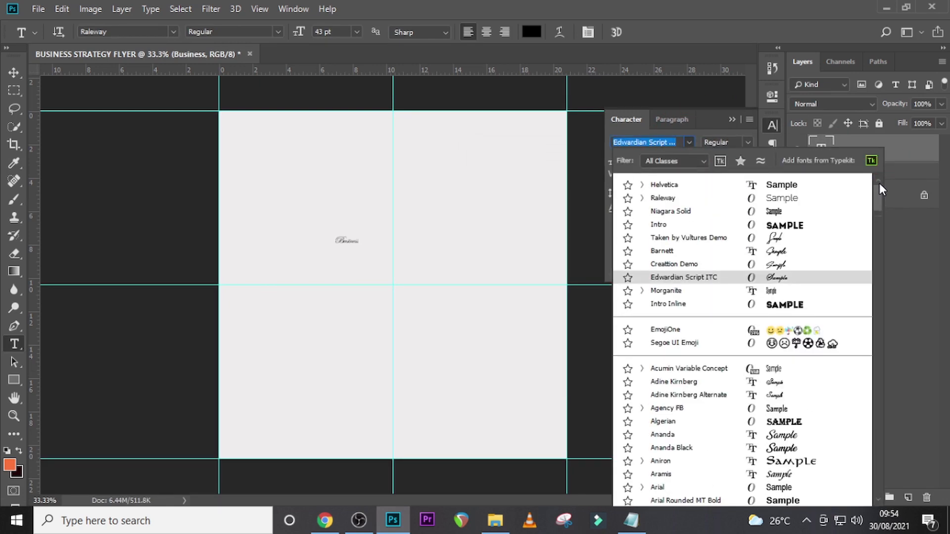
left_click(678, 212)
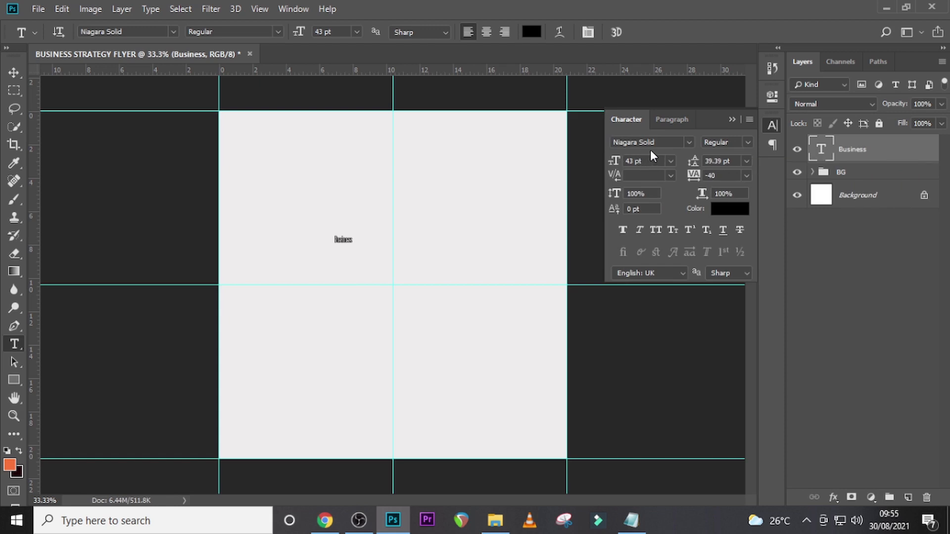
left_click(729, 141)
- Set the Business text size to 540 pt and turn on All Caps
left_click(653, 161)
type("540")
key("Return")
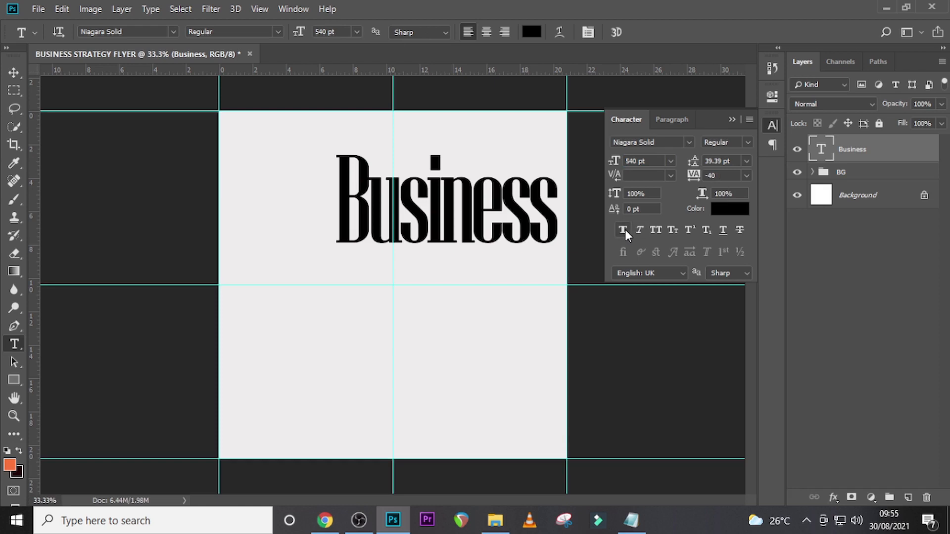
left_click(657, 231)
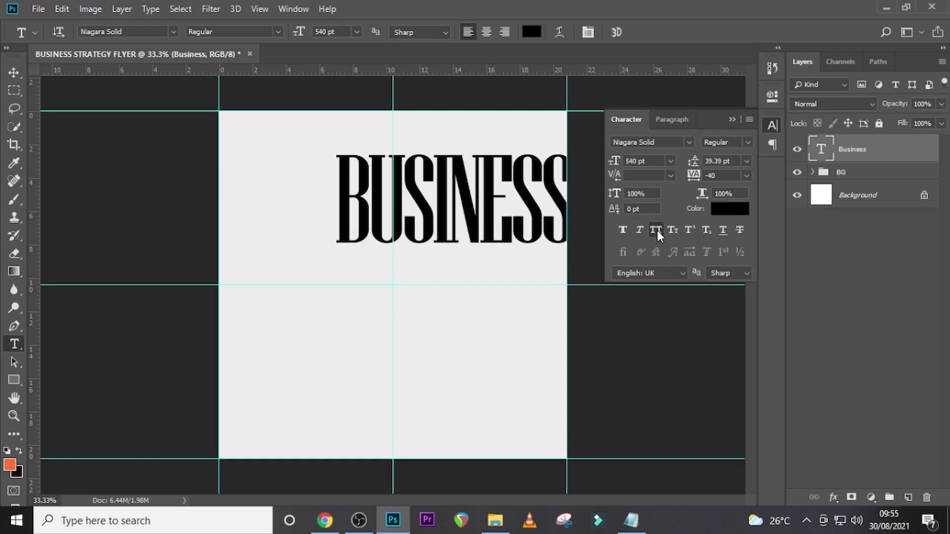
- Set the colour of the Business text to dark grey, 6C6C6C, and collapse the character settings
left_click(724, 213)
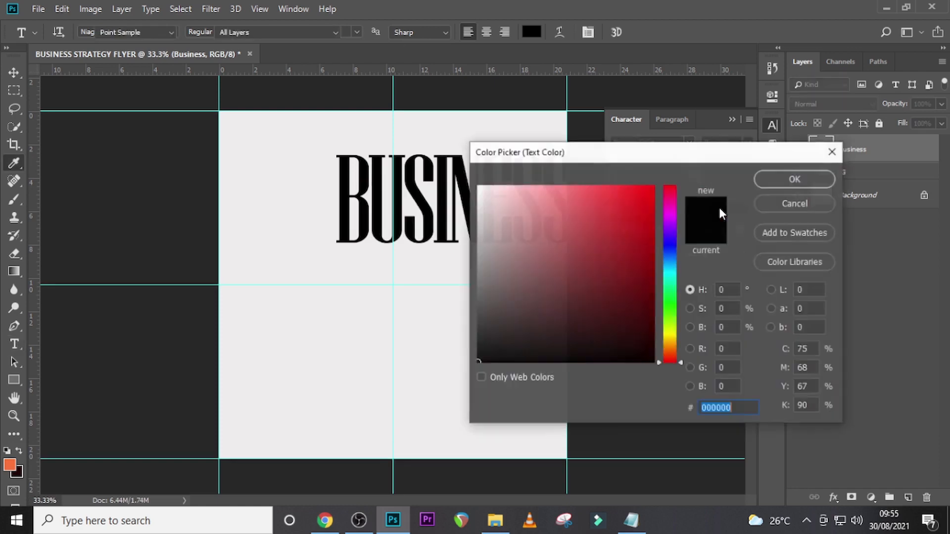
type("6C")
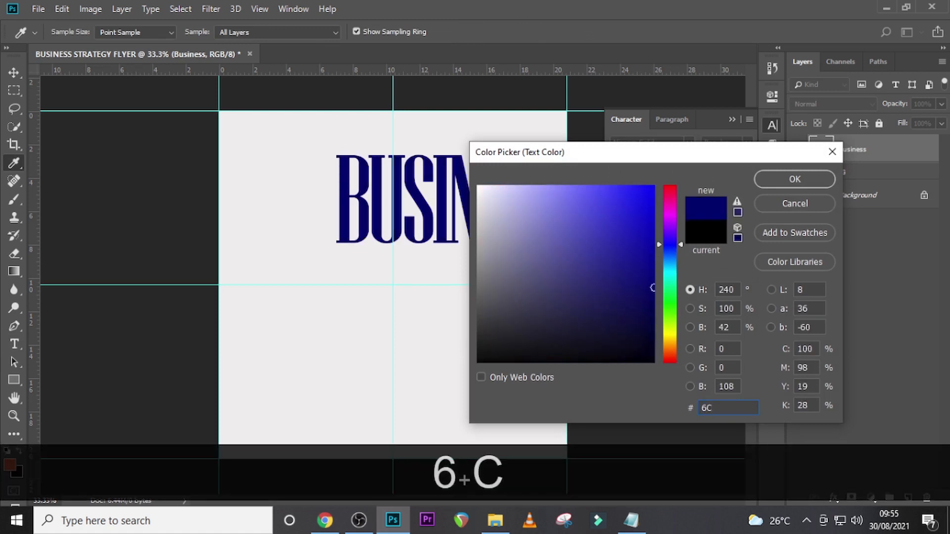
type("6C")
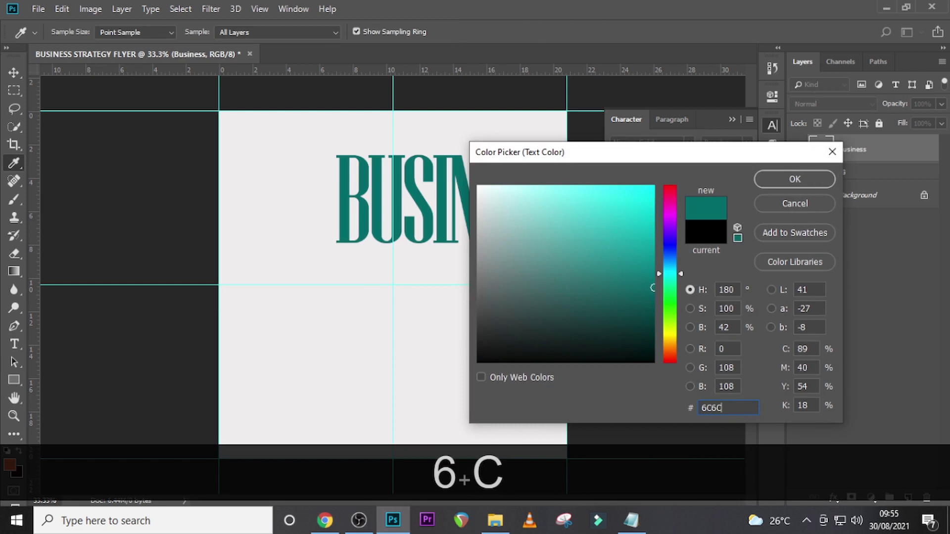
type("6C")
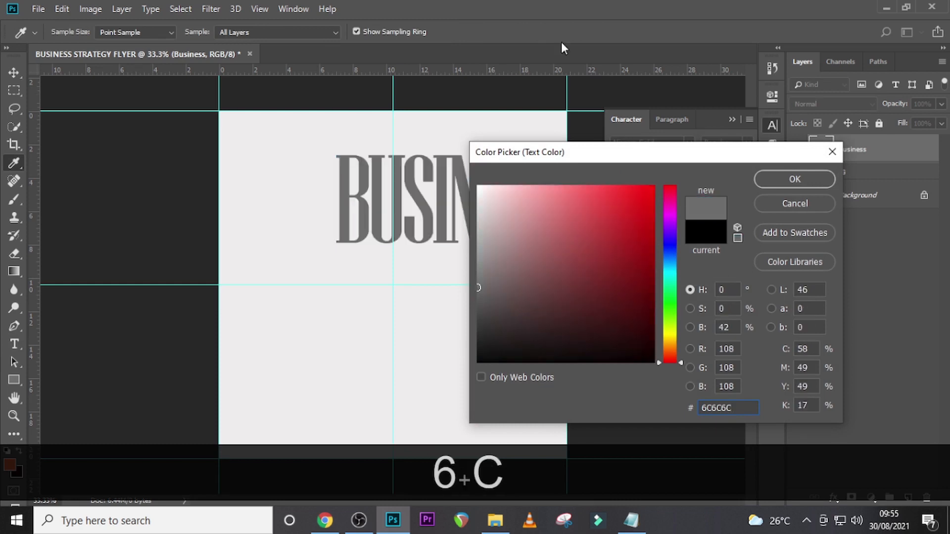
left_click(780, 179)
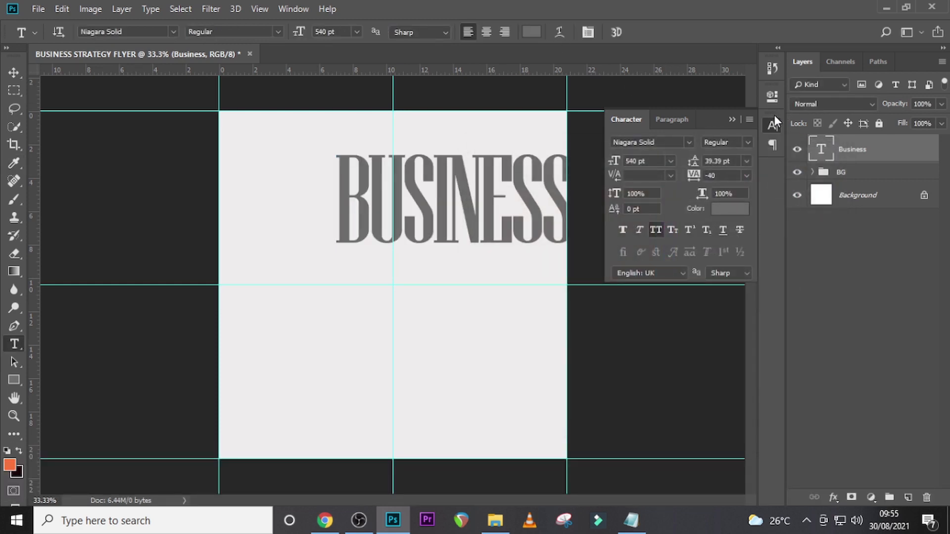
left_click(734, 118)
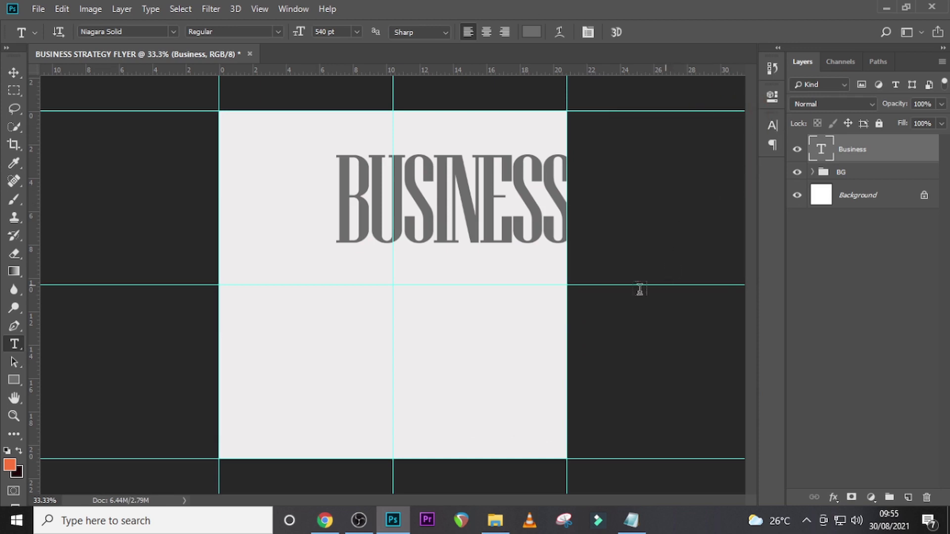
- Move the BUSINESS headline so it is centred horizontally on the canvas's vertical centre guide
key("v")
left_click_drag(500, 213, 429, 213)
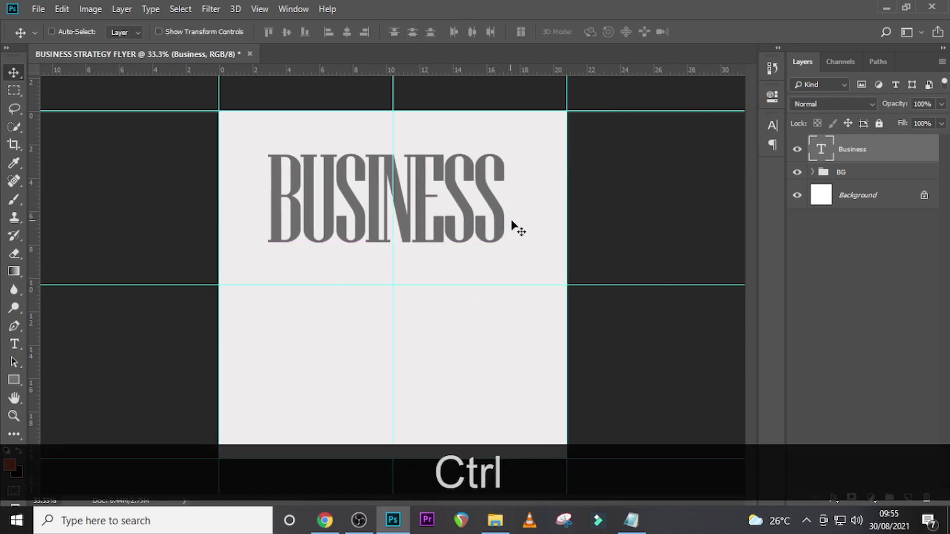
key("ctrl+t")
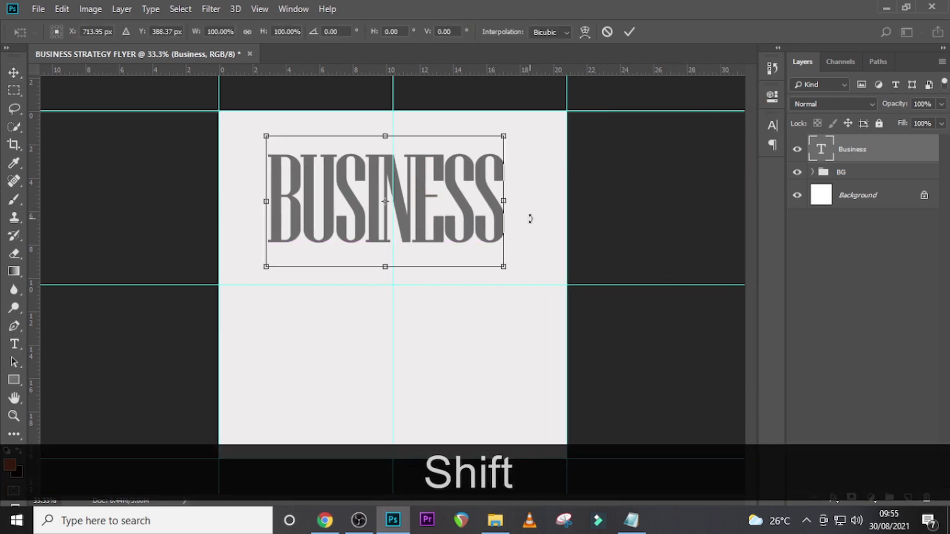
key("shift+Right")
key("shift+Right")
key("shift+Right")
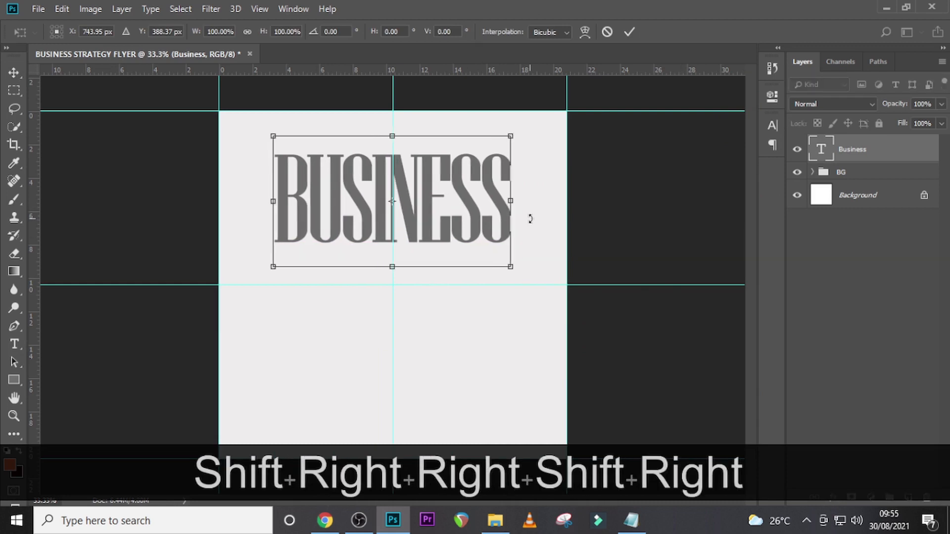
key("Right")
key("Return")
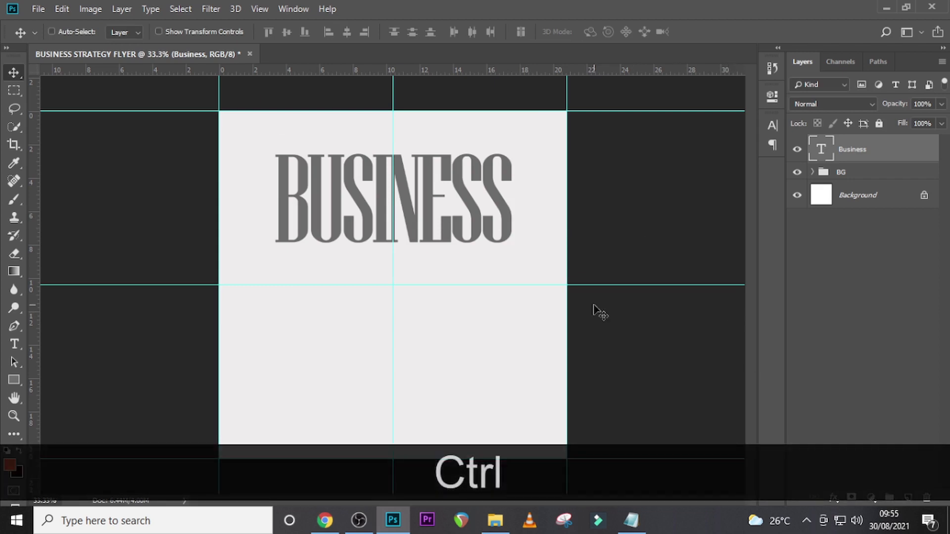
- Add a new text layer below the headline with the word strategy copied from the text notes
key("t")
left_click(349, 303)
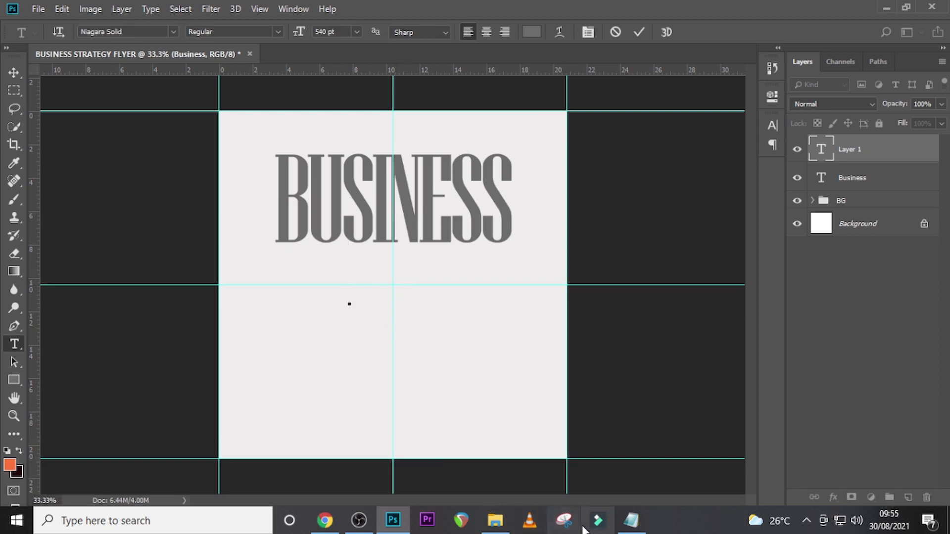
left_click(632, 521)
left_click_drag(339, 144, 281, 144)
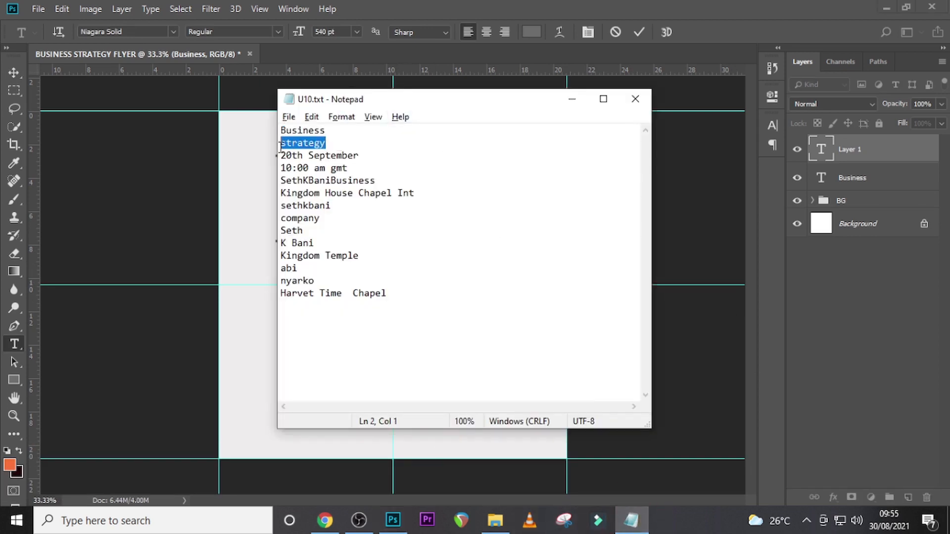
key("ctrl+c")
left_click(825, 147)
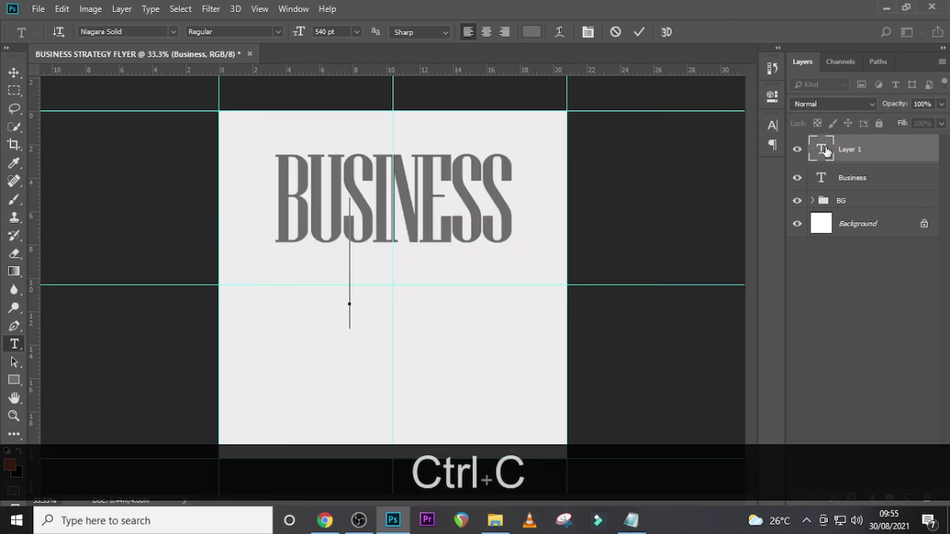
key("ctrl+v")
key("ctrl+Return")
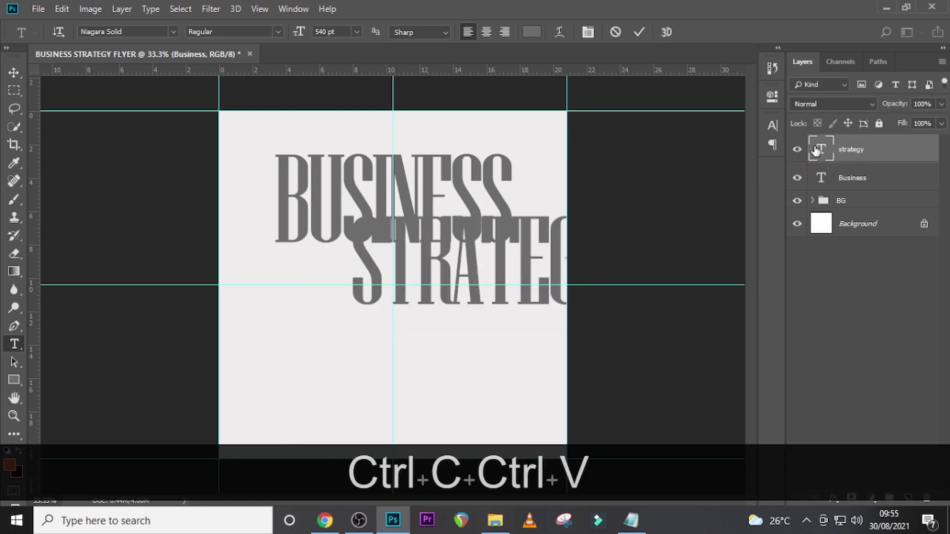
- Change the font of the strategy text to Taken by Vultures Demo
left_click(772, 125)
left_click(689, 142)
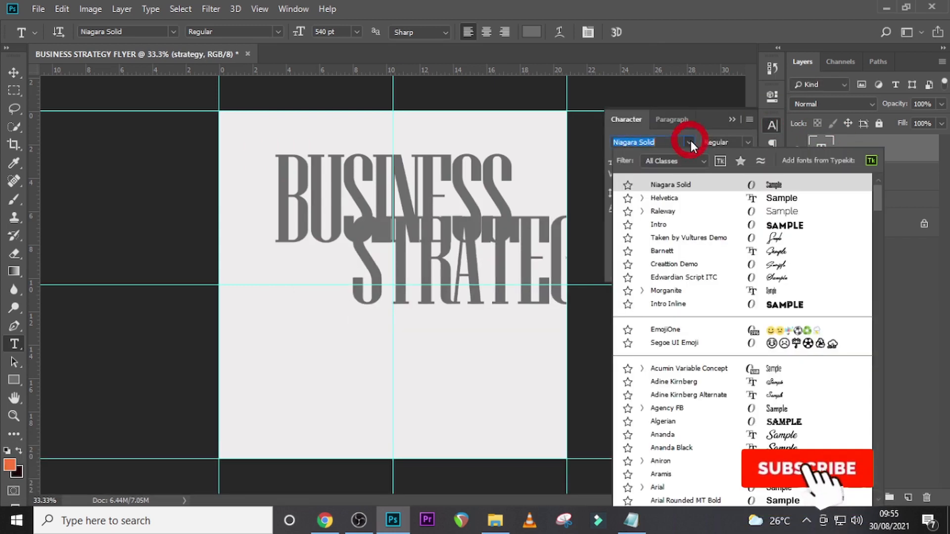
key("Down")
key("Down")
key("Down")
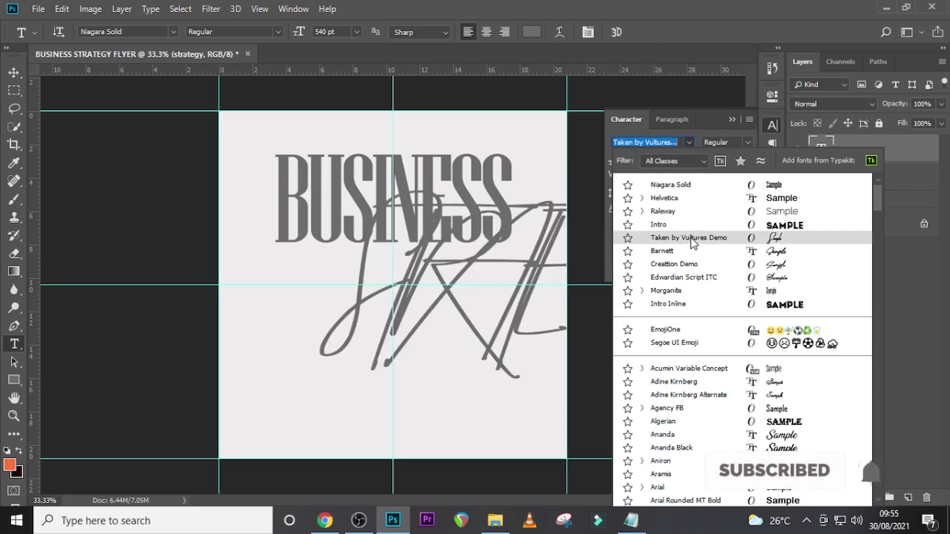
left_click(691, 238)
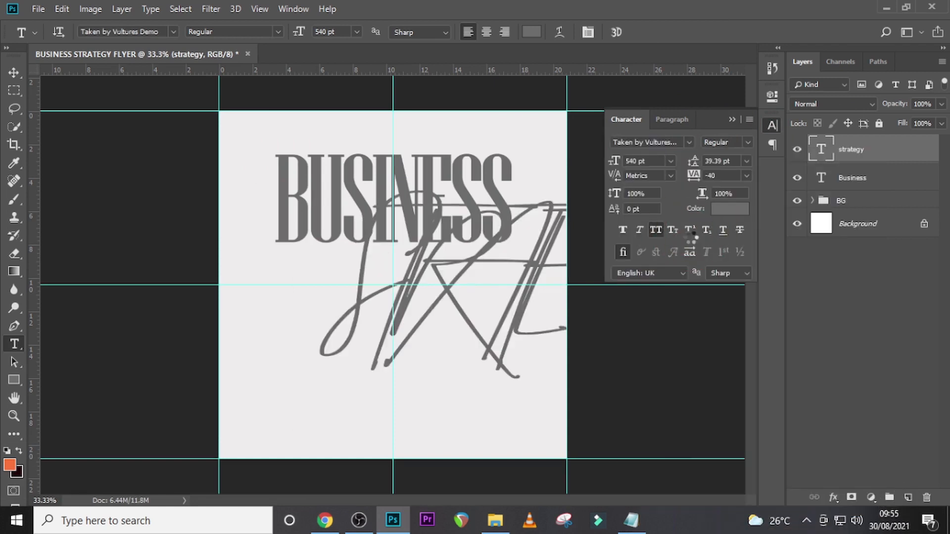
- Turn off All Caps for the strategy text and set its size to 276 pt
left_click(658, 229)
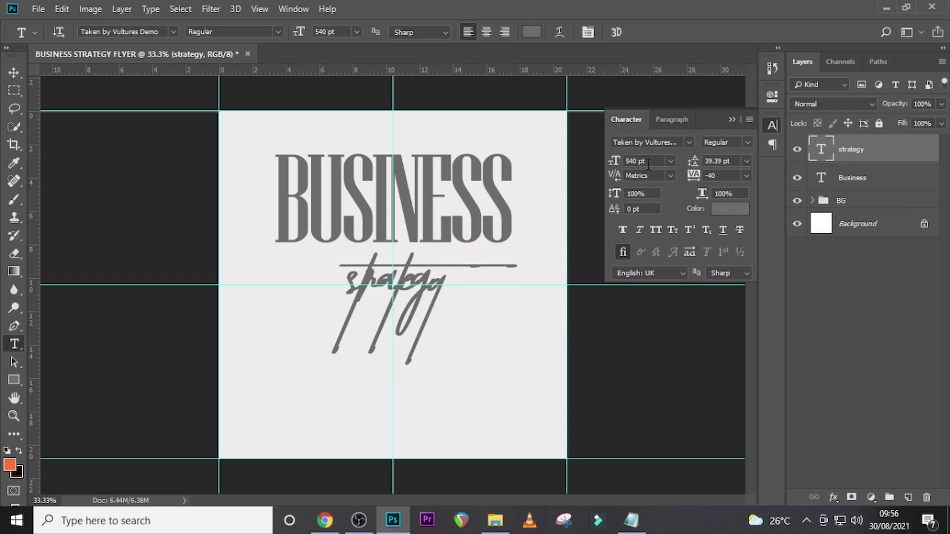
left_click(618, 152)
type("276")
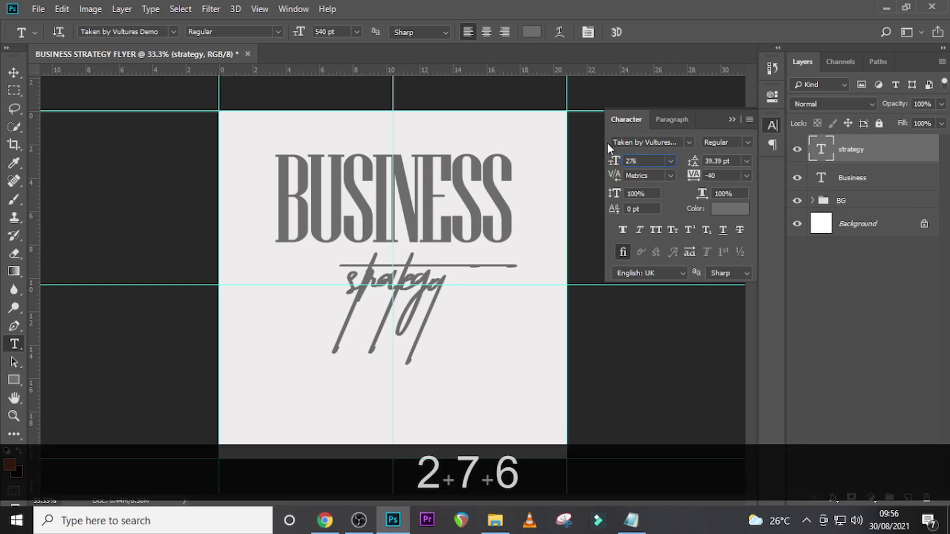
key("Return")
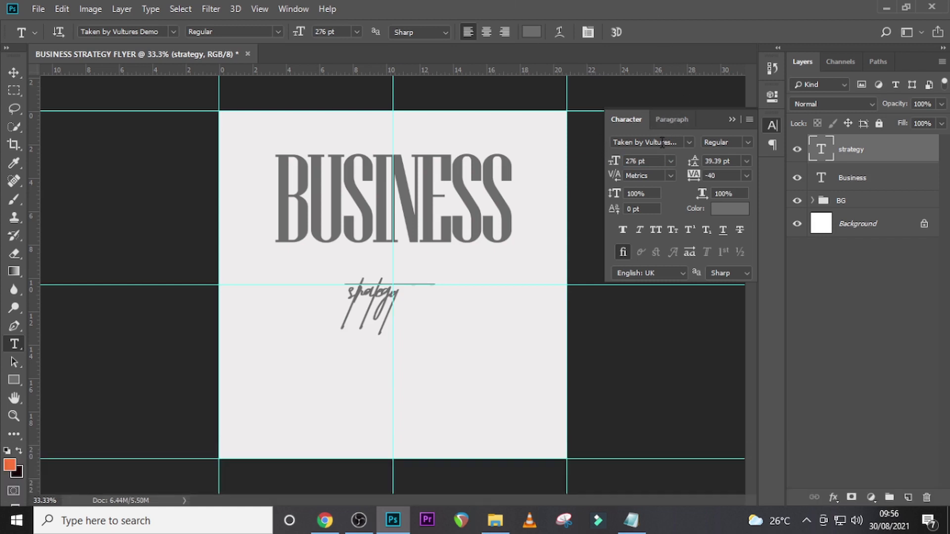
- Set the colour of the strategy text to magenta, A10960
left_click(727, 213)
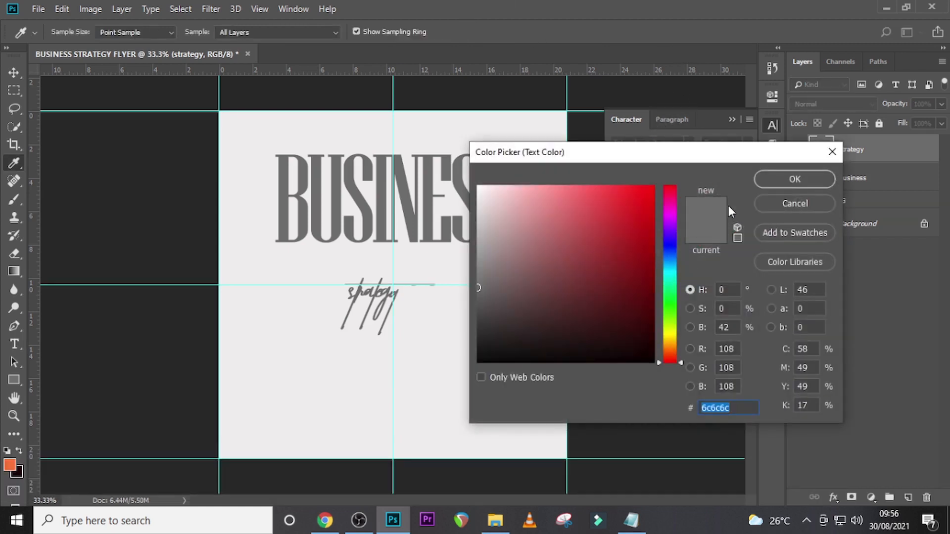
type("A10")
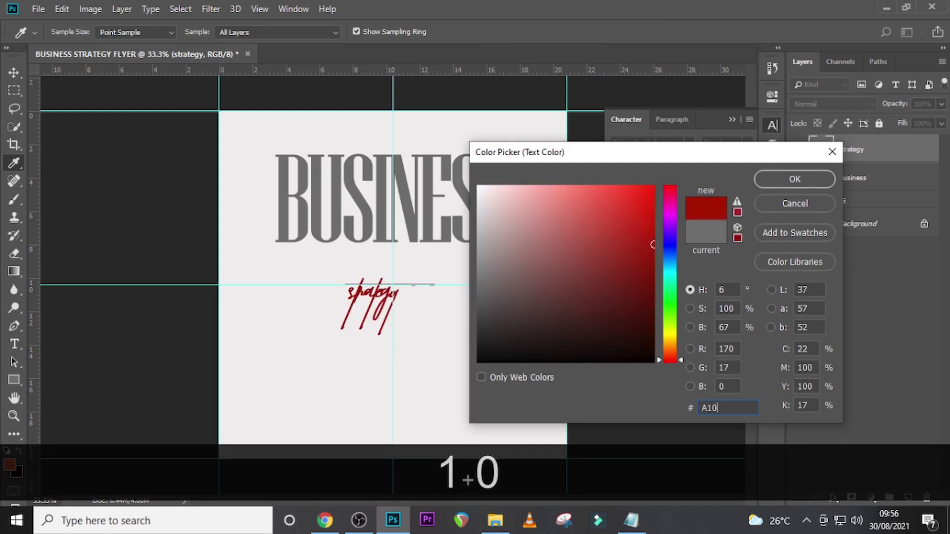
type("960")
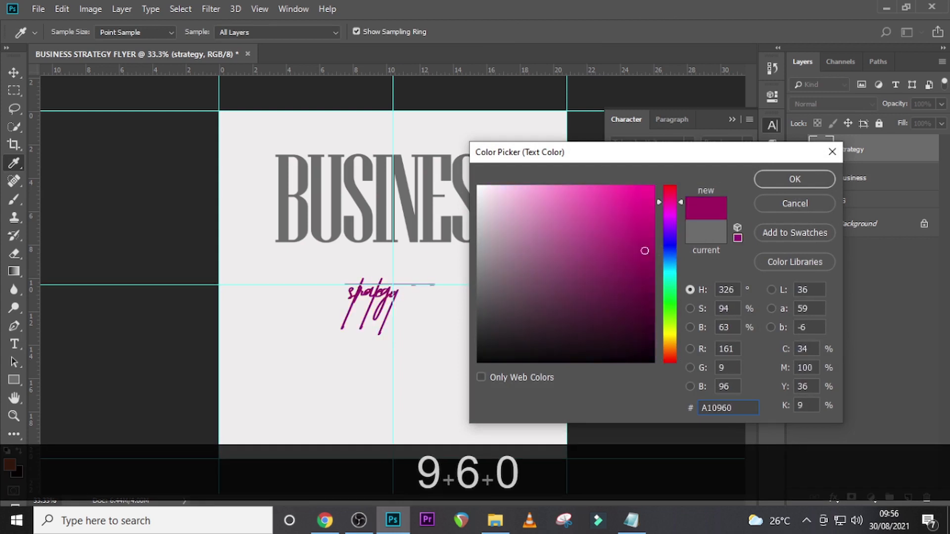
left_click(795, 180)
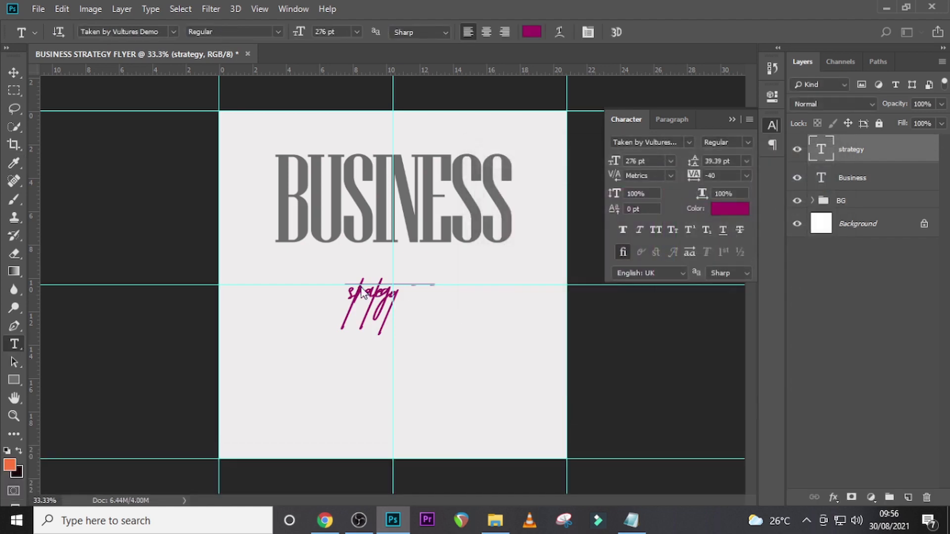
- Place the strategy text over the middle of the BUSINESS headline and set its tracking to 0
key("v")
left_click_drag(360, 328, 373, 227)
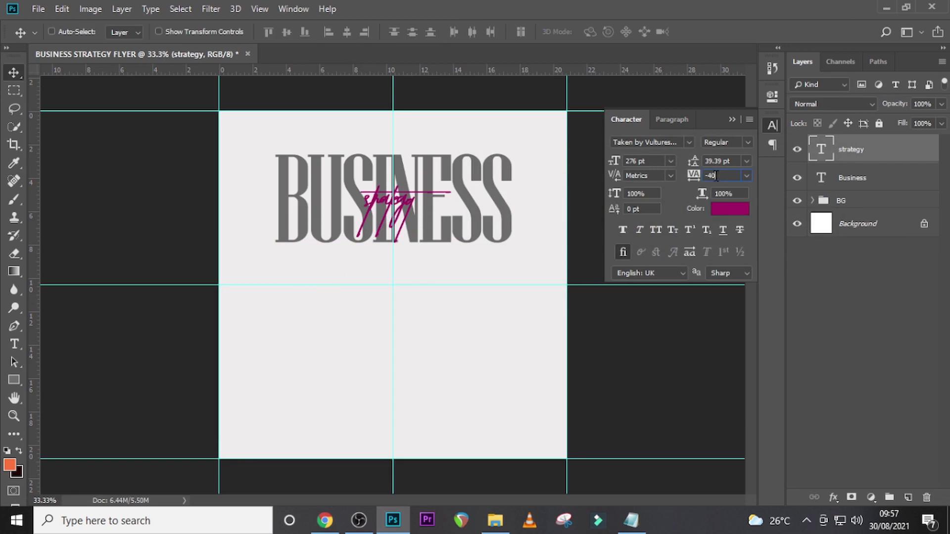
double_click(716, 177)
type("0")
key("Return")
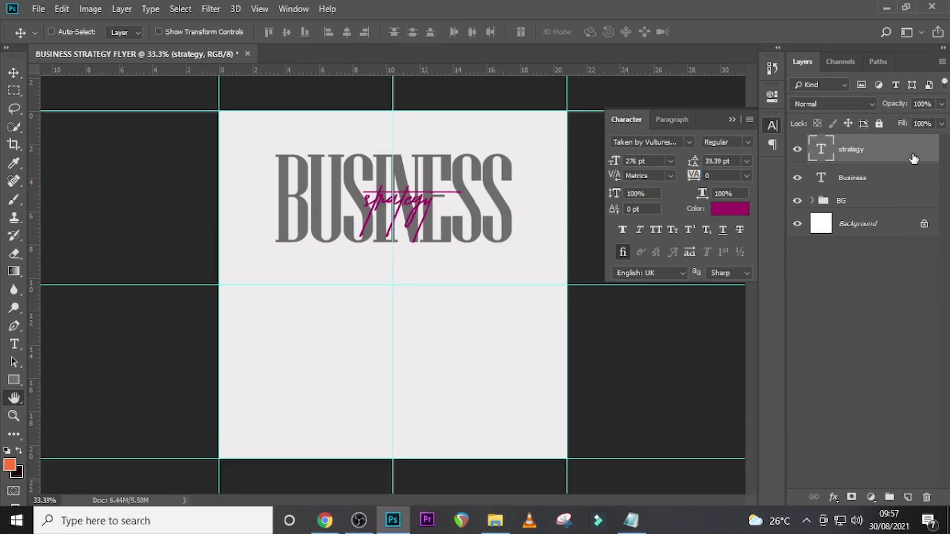
- Add a white 7 px stroke positioned outside to the strategy text layer
double_click(913, 158)
left_click_drag(624, 170, 628, 130)
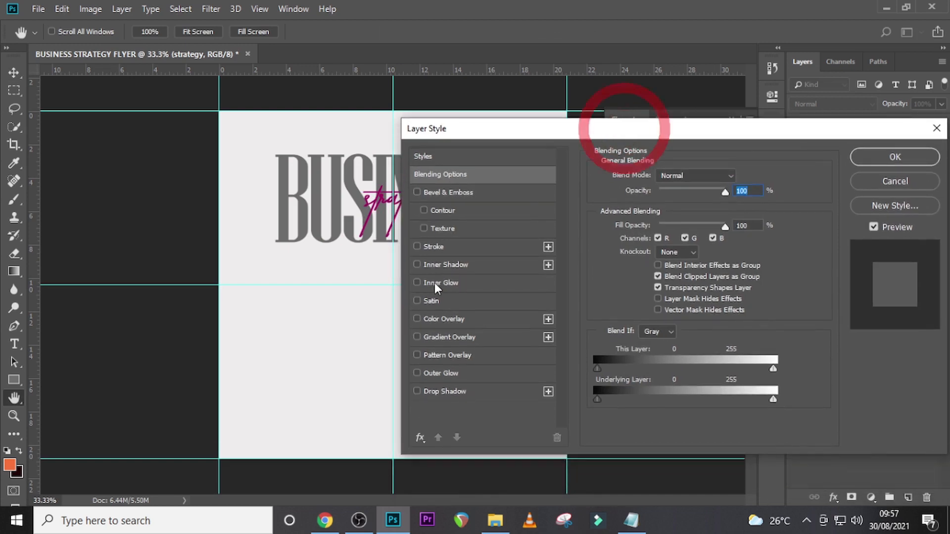
left_click(441, 246)
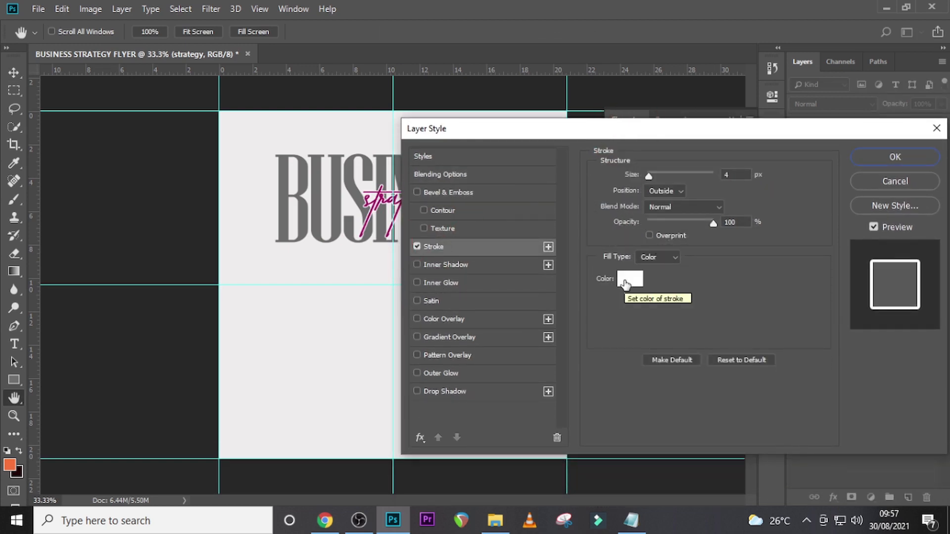
double_click(726, 174)
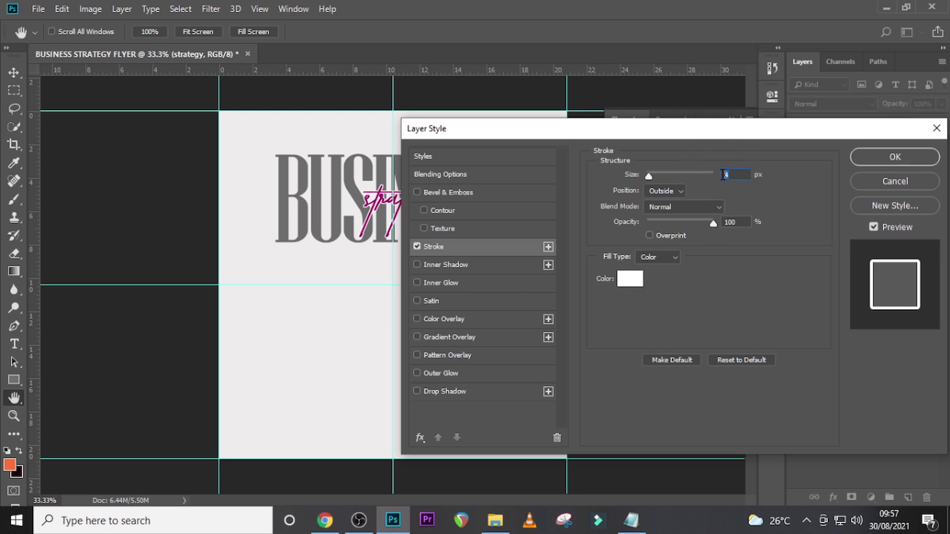
type("7")
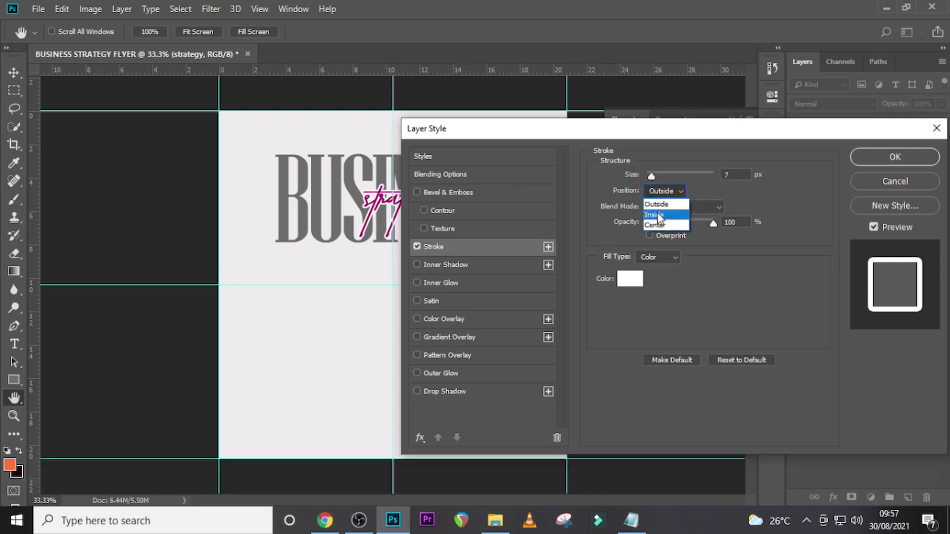
left_click(658, 204)
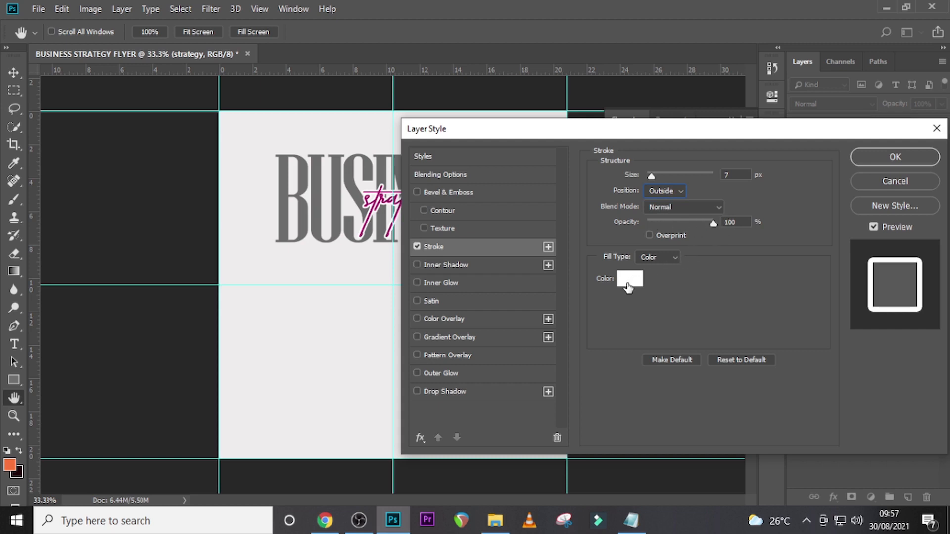
left_click(883, 161)
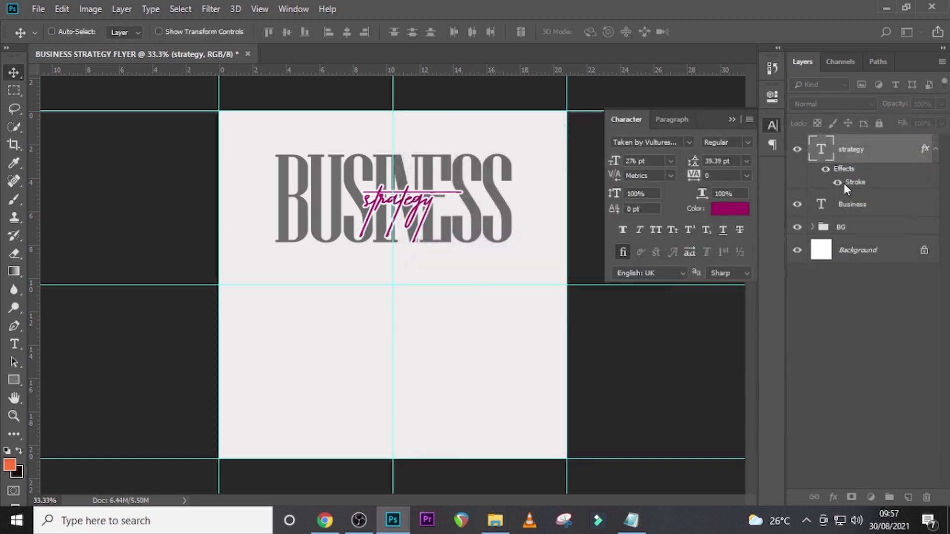
- Shift the strategy text left so it is centred horizontally on the vertical middle guide over BUSINESS
key("ctrl+t")
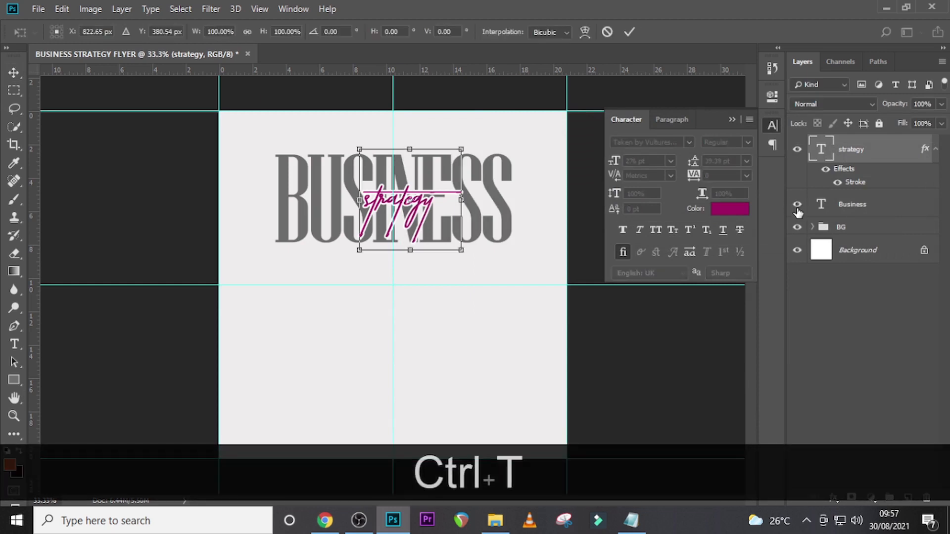
key("shift")
key("shift+Left")
key("shift+Left")
key("shift+Left")
key("shift+Left")
key("shift+Left")
key("shift+Left")
key("shift+Left")
key("shift+Left")
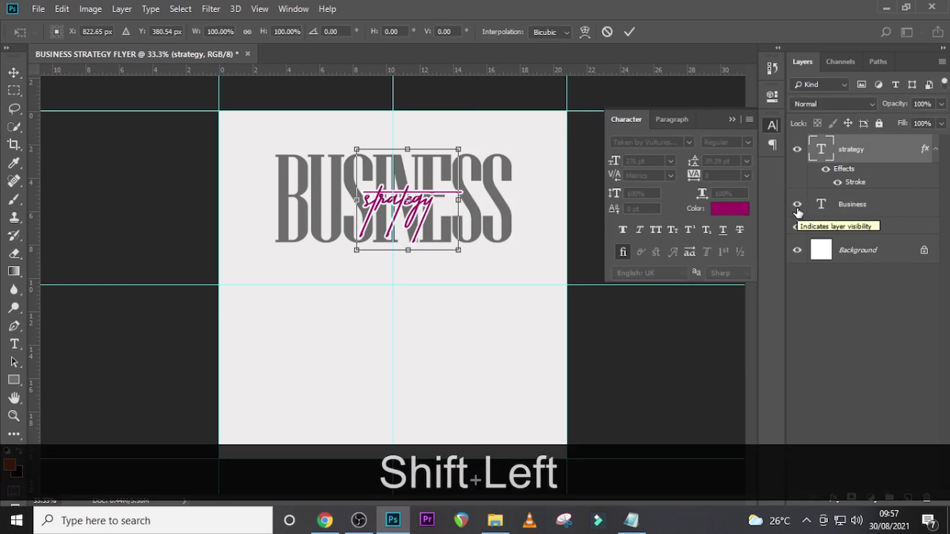
key("Right")
key("Right")
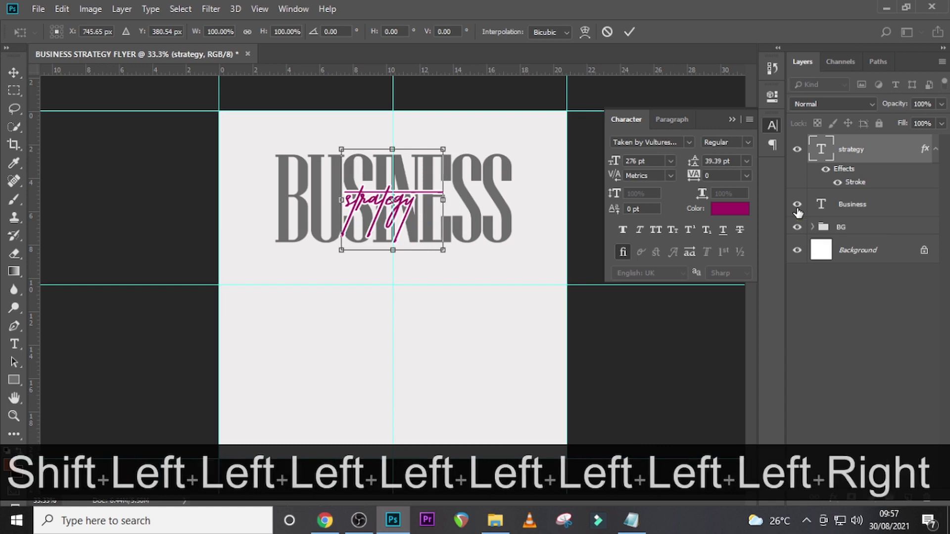
key("Return")
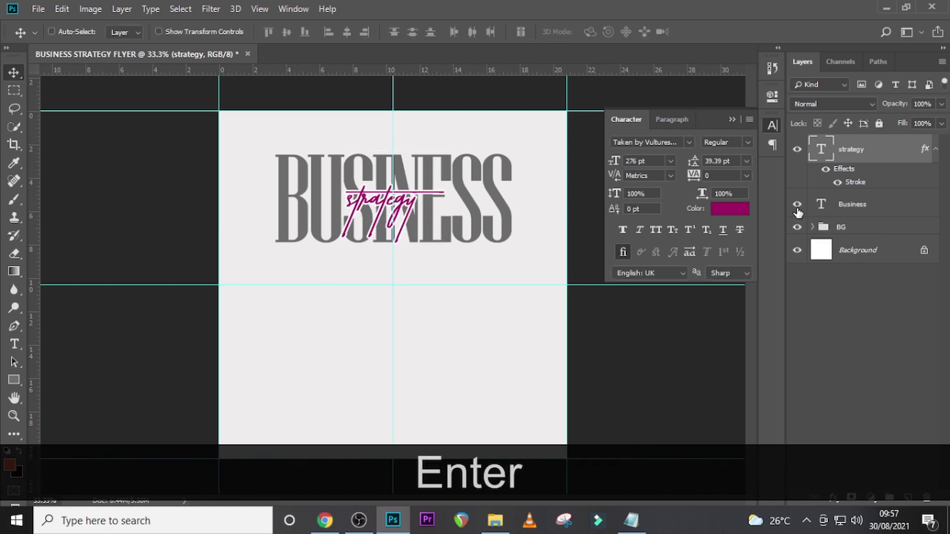
- Nudge the strategy text slightly upward over the BUSINESS headline
key("Up")
key("Up")
key("Up")
key("Up")
key("Up")
key("Up")
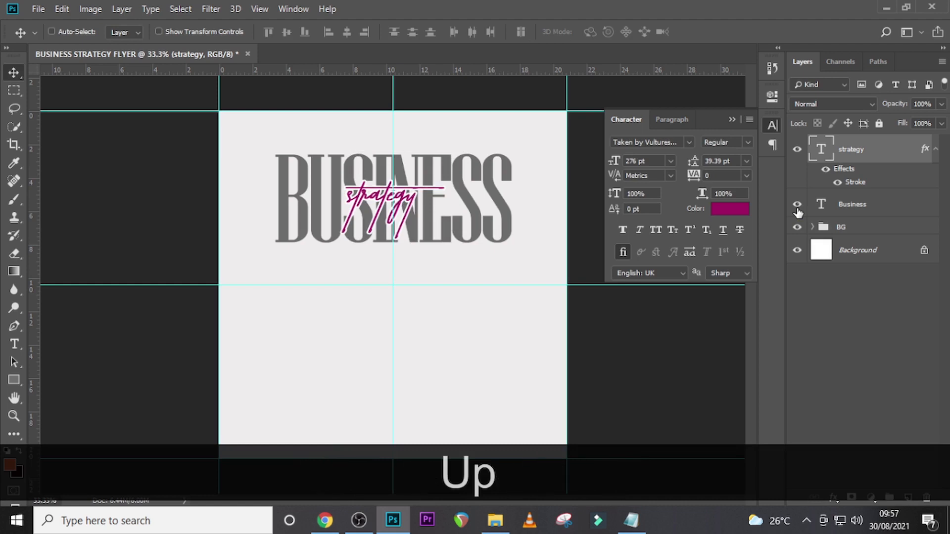
key("Down")
key("Down")
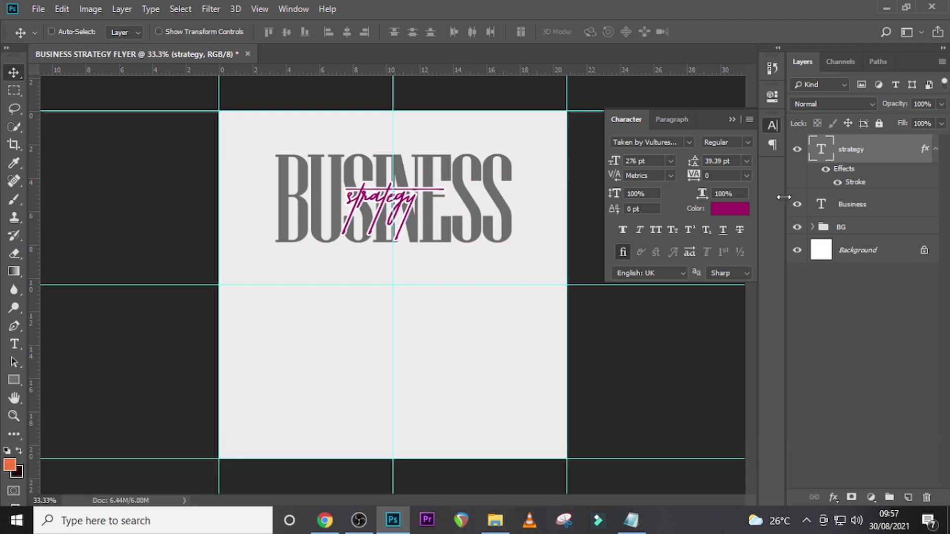
- Group the strategy and Business text layers and name the group THEME
left_click(935, 148)
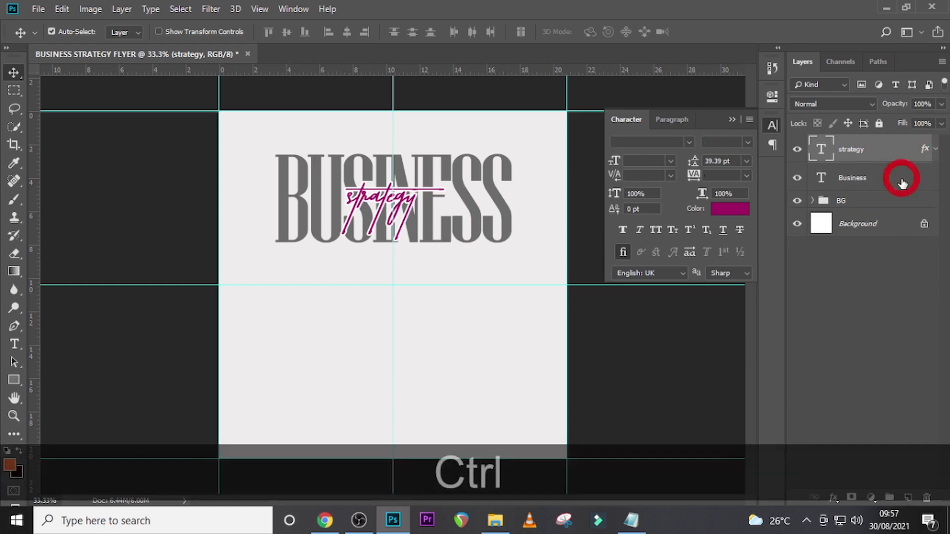
left_click(902, 181, "ctrl")
key("ctrl+g")
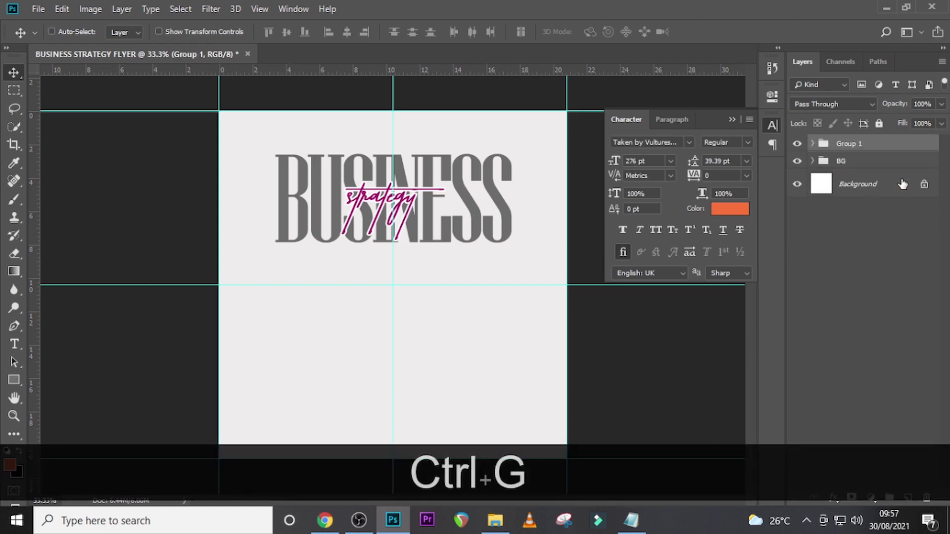
double_click(856, 143)
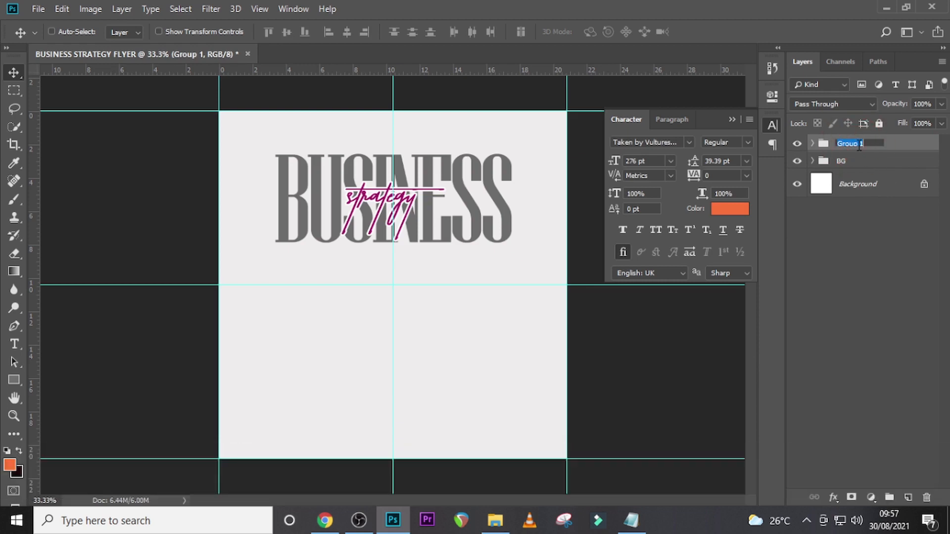
key("Caps_Lock")
type("T")
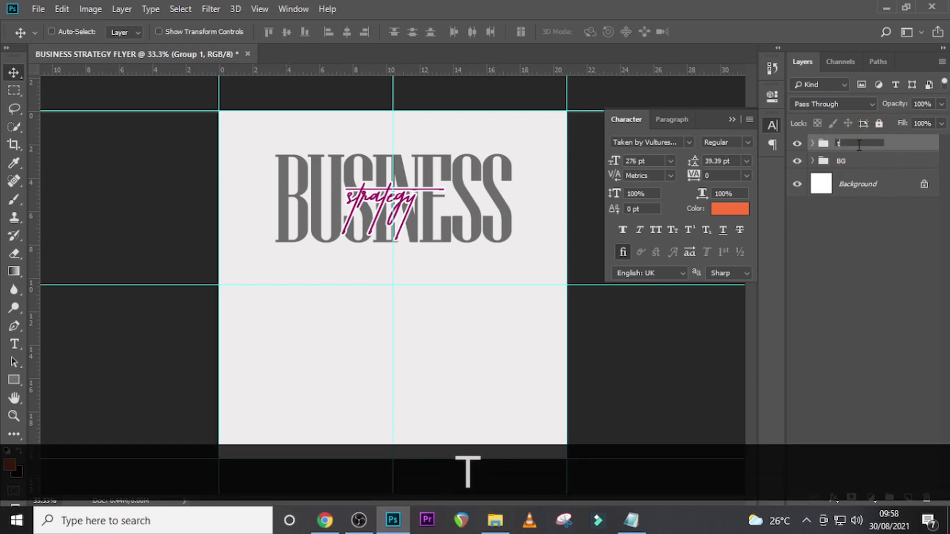
key("BackSpace")
key("Caps_Lock")
type("THEME")
key("Return")
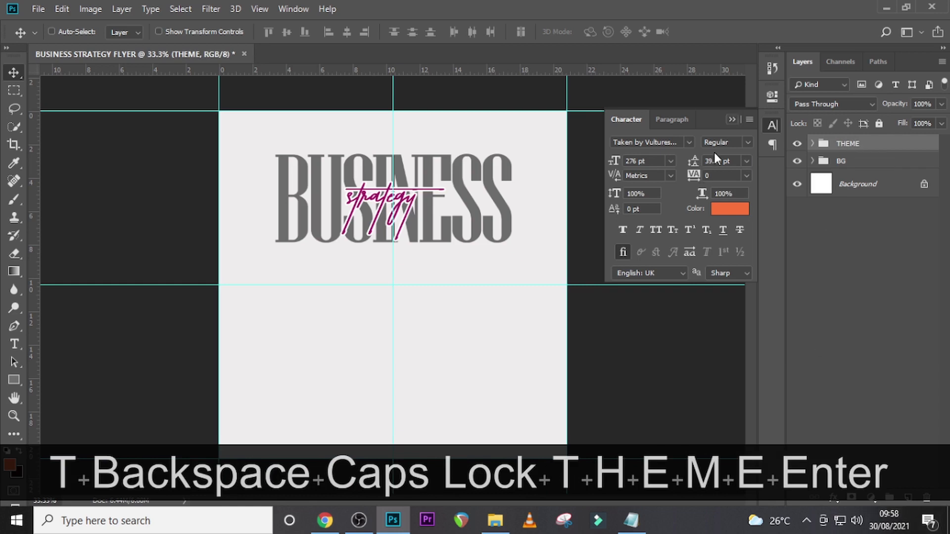
- Place pngwing.com (10).png from the U10 folder, scaled to about 134%, with the woman's head just below the horizontal middle guide
key("t")
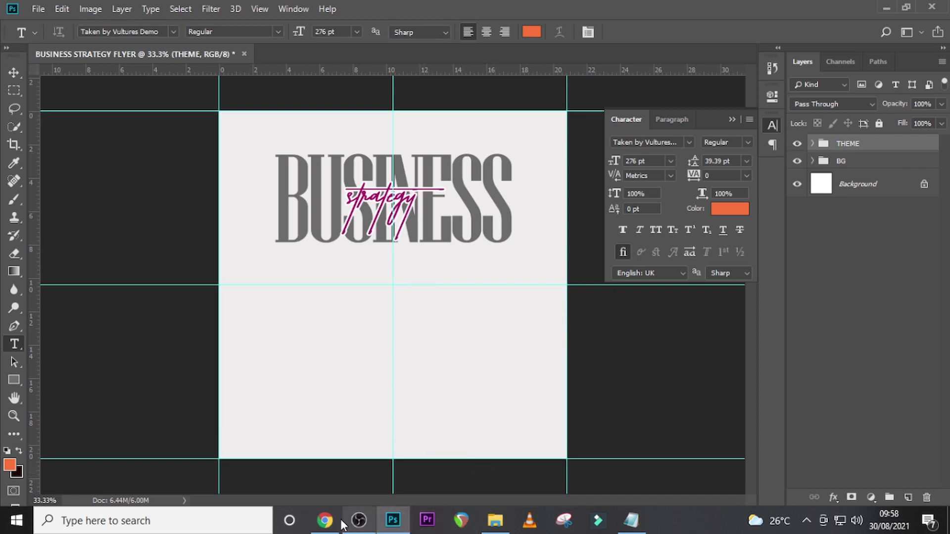
left_click(495, 521)
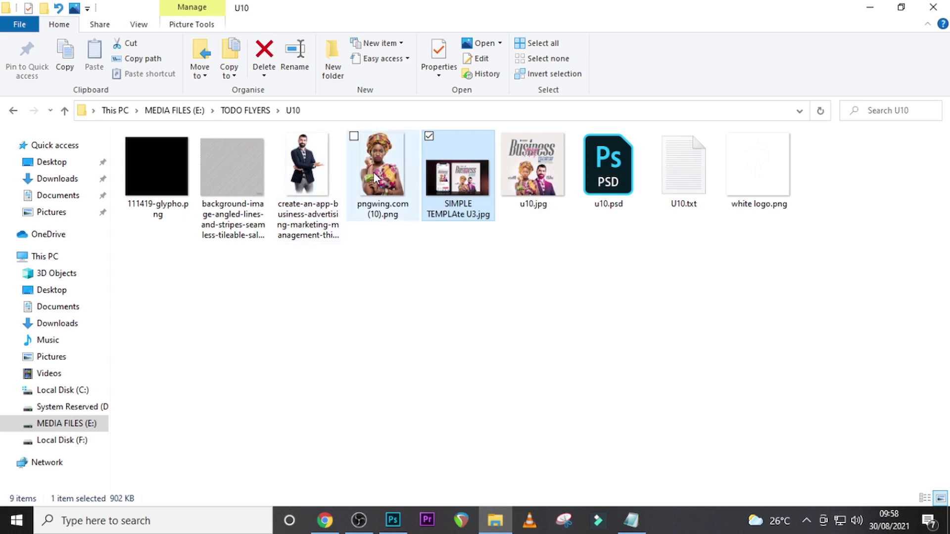
left_click_drag(372, 181, 433, 395)
left_click_drag(432, 350, 411, 486)
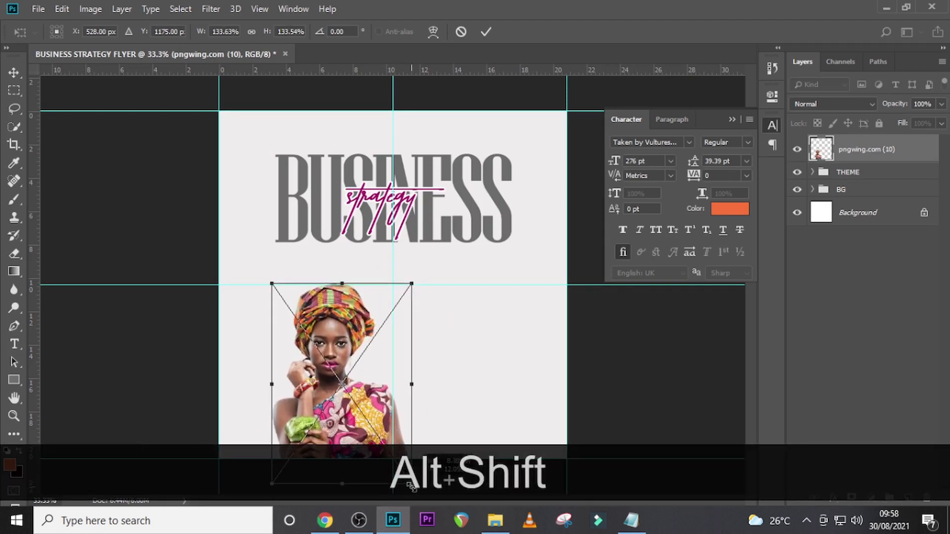
left_click_drag(380, 418, 404, 423)
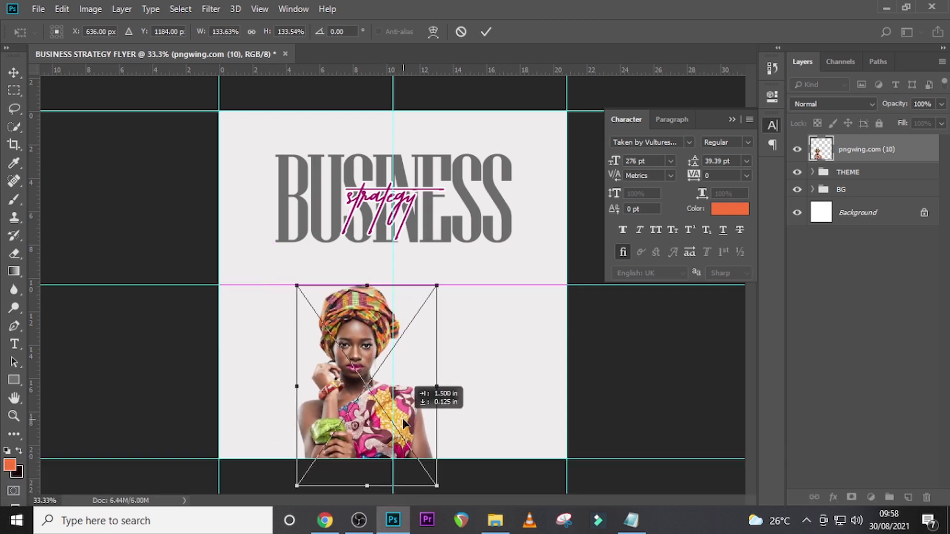
left_click_drag(404, 423, 404, 424)
key("Return")
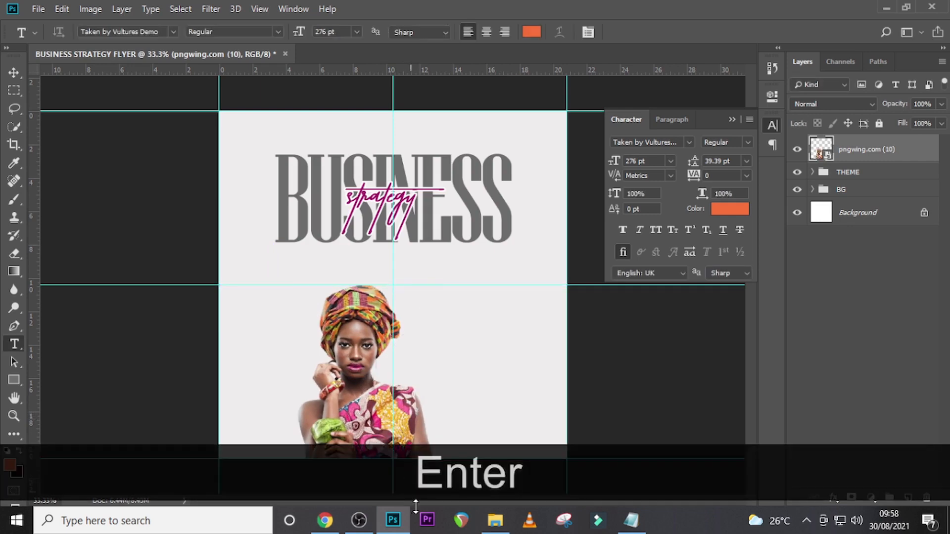
- Place the create-an-app-business-advertising image of the man, scaled to about 125%, in the lower half beside the woman
left_click(495, 520)
left_click_drag(313, 174, 461, 406)
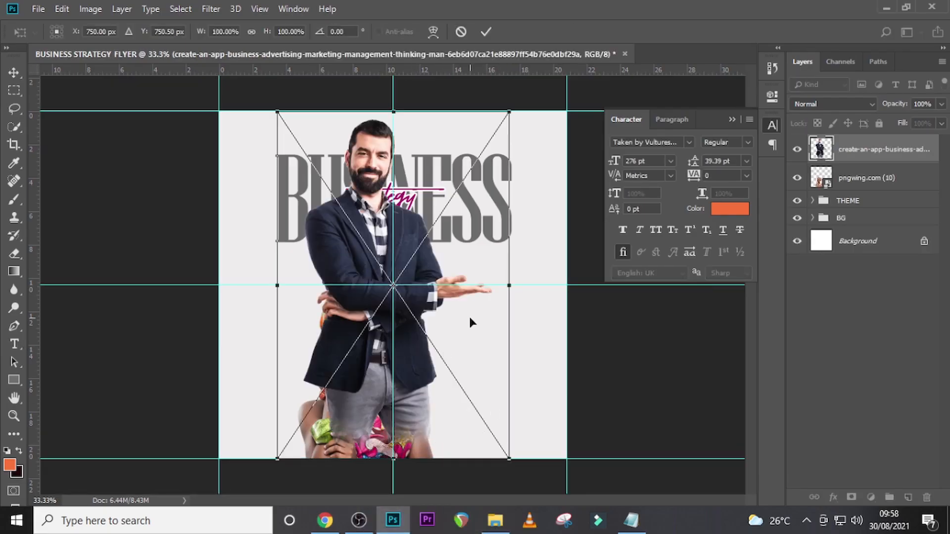
left_click_drag(511, 462, 558, 494)
left_click_drag(440, 160, 511, 358)
key("Return")
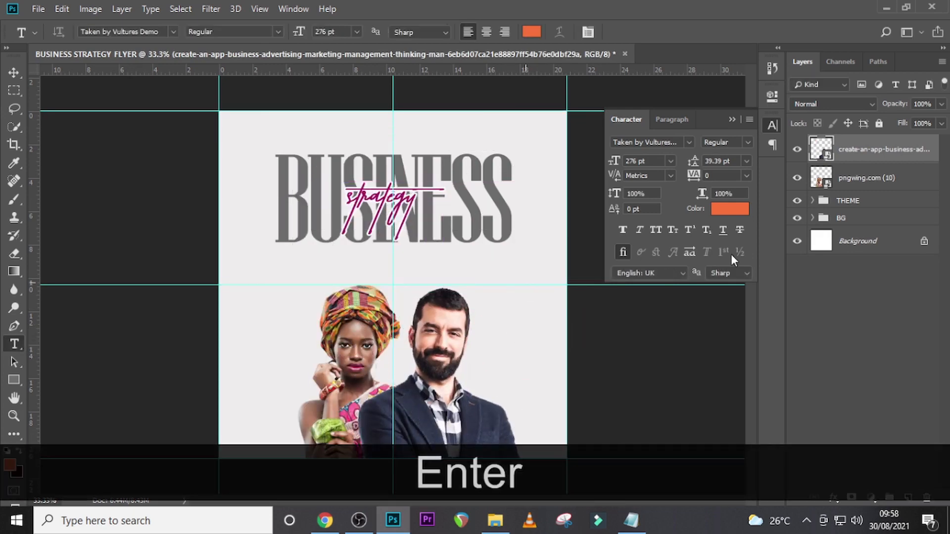
- Put the man's layer behind the woman's, scale it to about 114% and align his head level with hers
left_click_drag(844, 157, 847, 198)
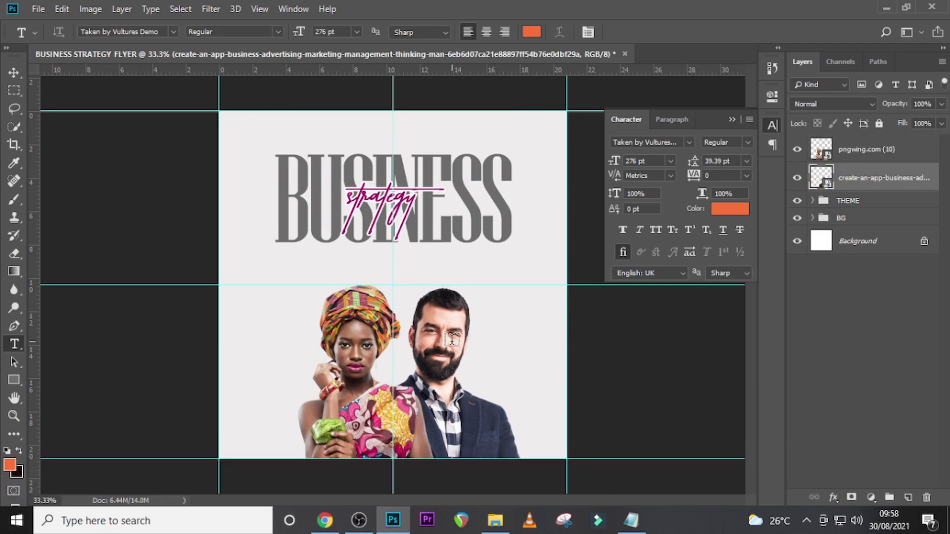
key("v")
left_click_drag(456, 340, 456, 352)
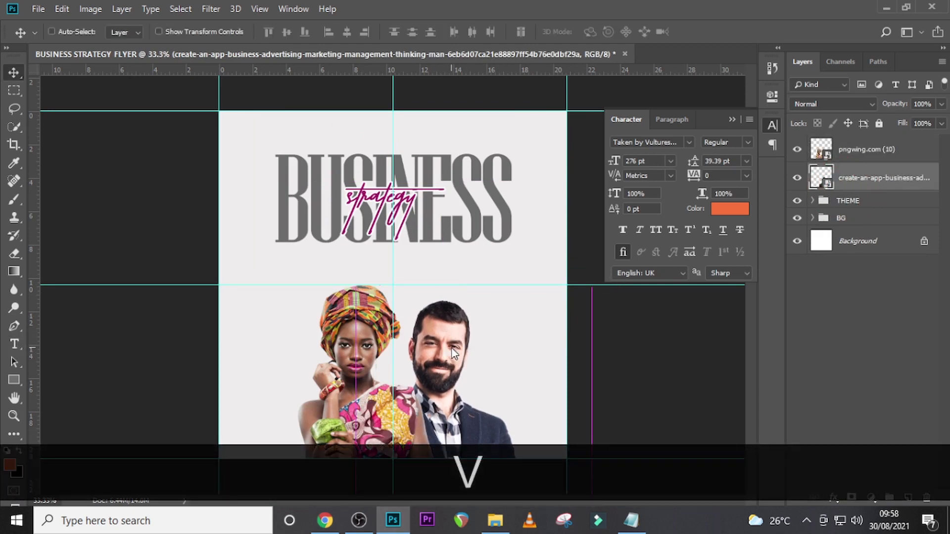
key("ctrl+t")
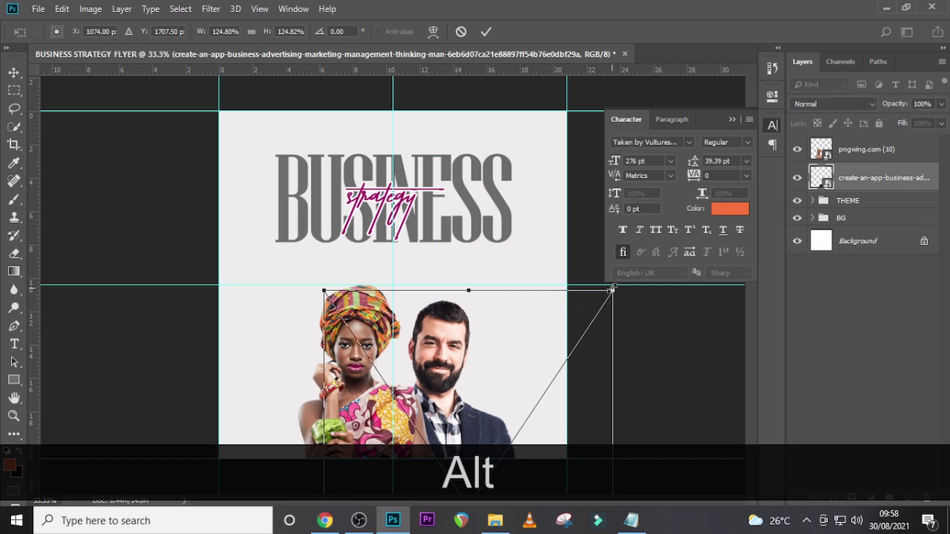
left_click_drag(614, 288, 595, 300)
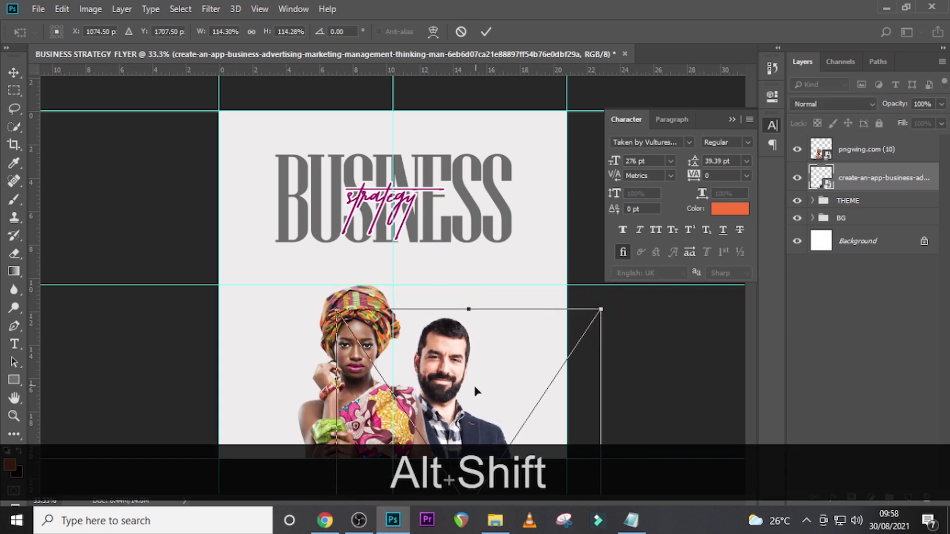
left_click_drag(475, 383, 479, 353)
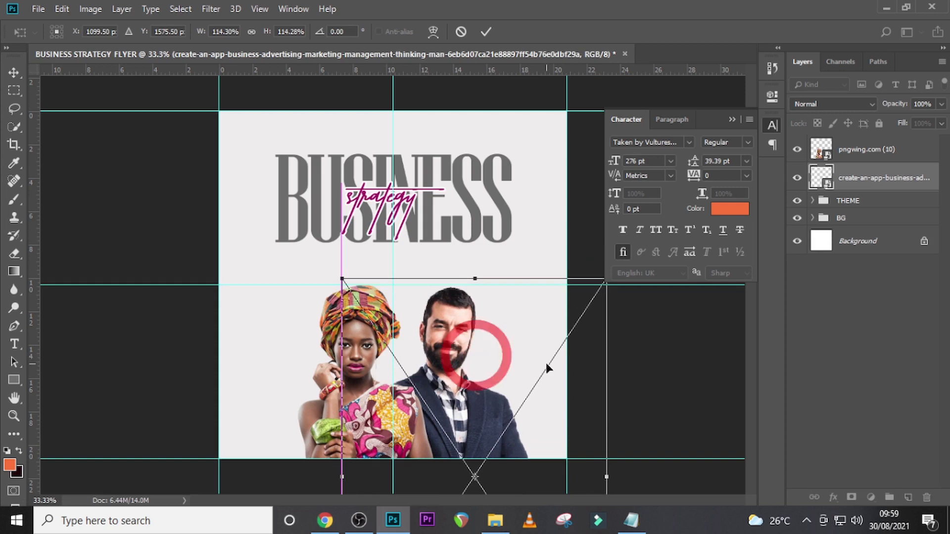
key("Return")
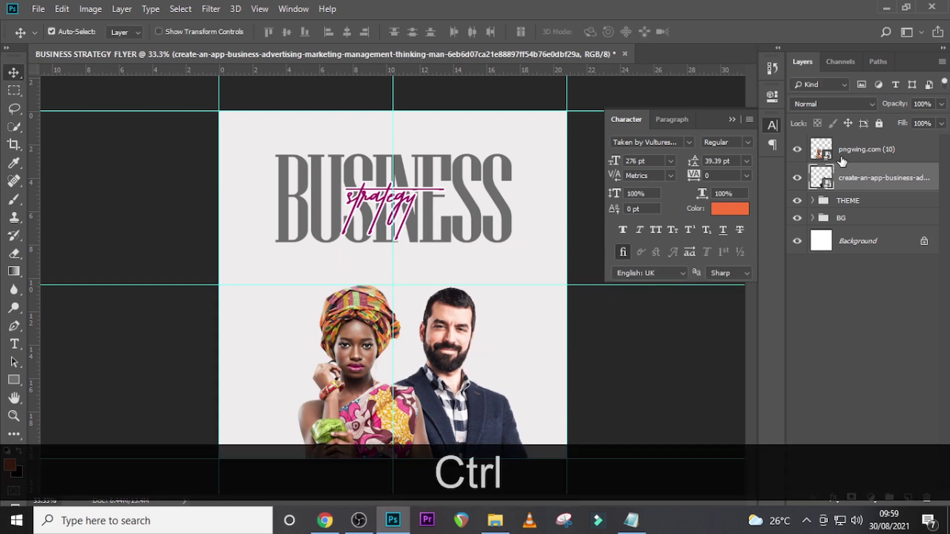
- Move both portrait layers together to the left so the pair is centred around the vertical middle guide
left_click(837, 157, "ctrl")
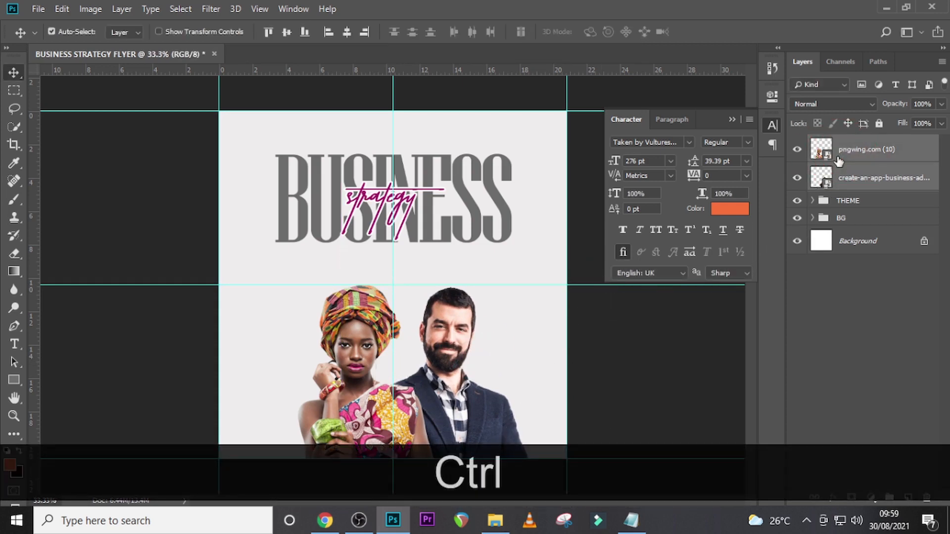
key("ctrl+t")
key("shift+Left")
key("shift+Left")
key("shift+Left")
key("shift+Left")
key("shift+Left")
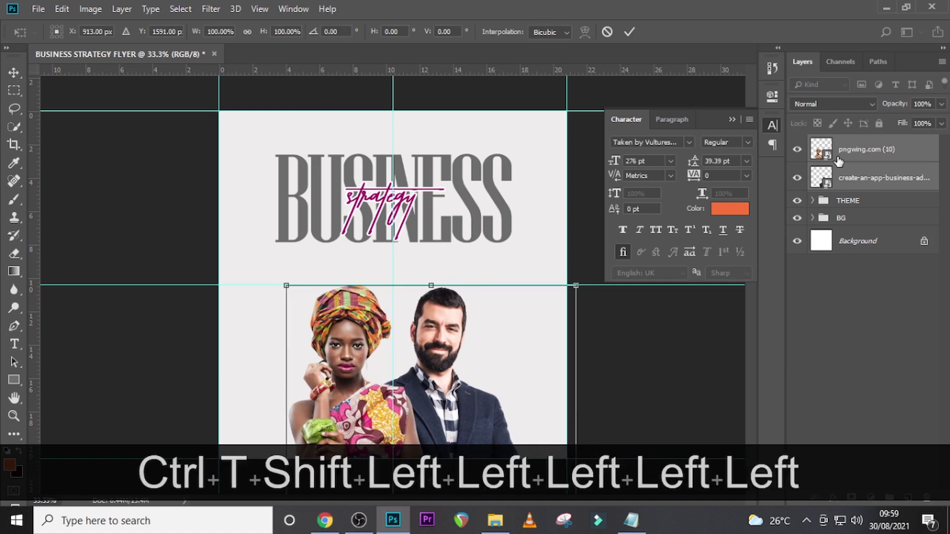
key("shift+Left")
key("shift+Left")
key("shift+Left")
key("shift+Left")
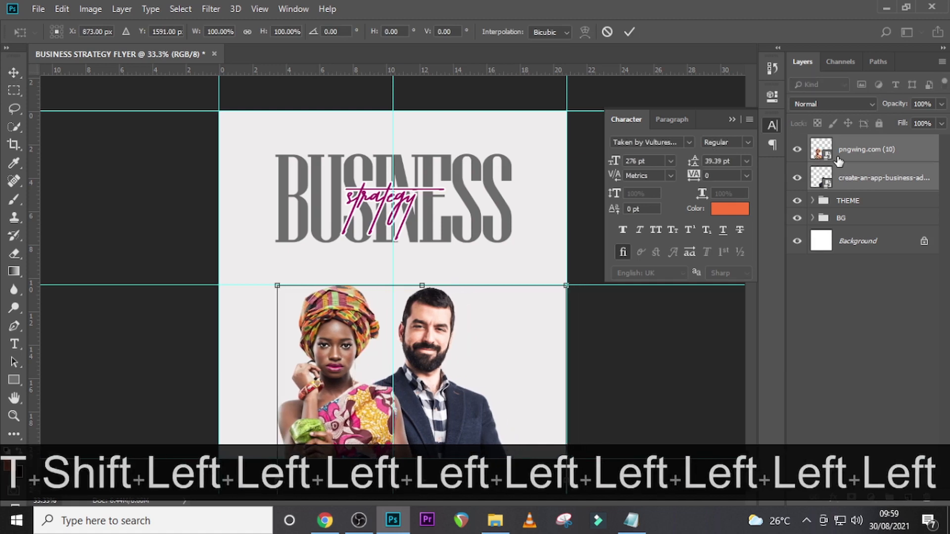
key("shift+Right")
key("shift+Right")
key("shift+Right")
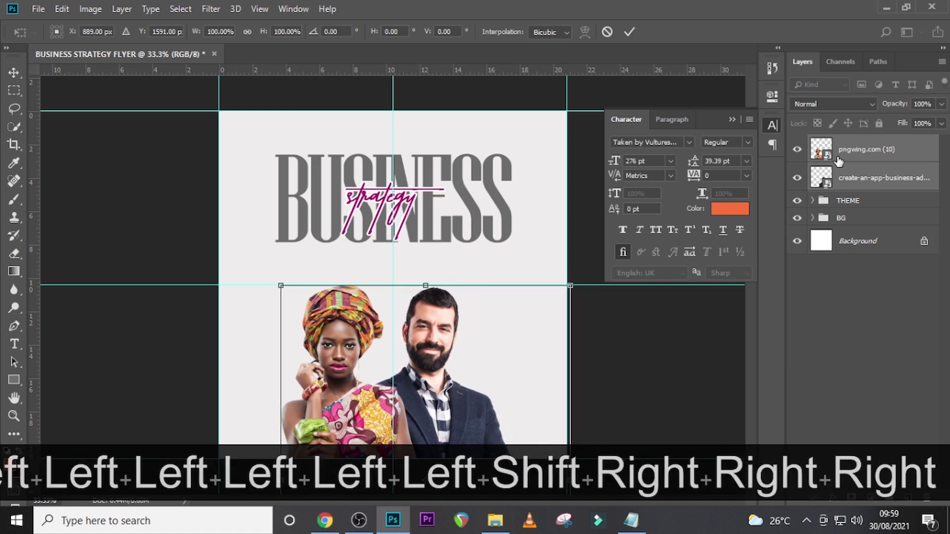
key("Right")
key("Return")
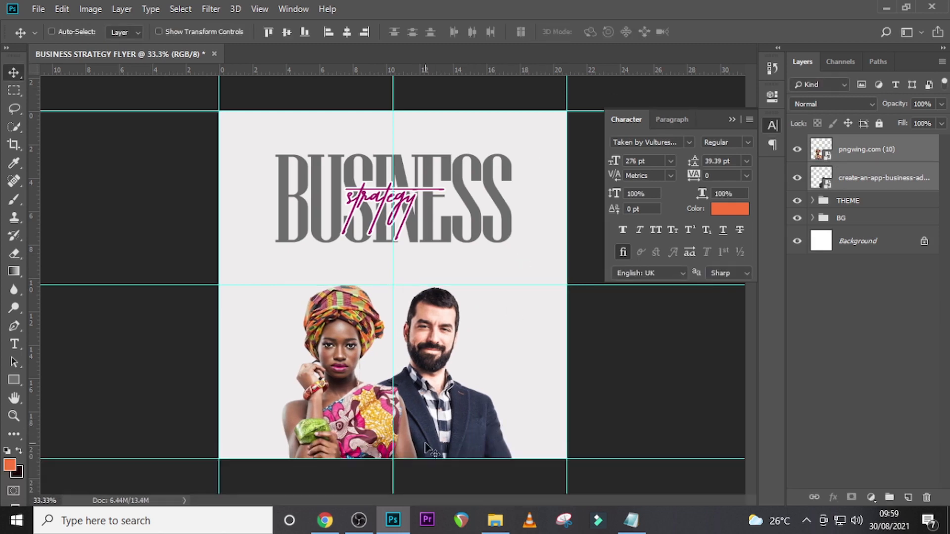
- Copy the line 20th September from U10.txt in Notepad and paste it as new text below the BUSINESS headline in Photoshop
left_click(622, 529)
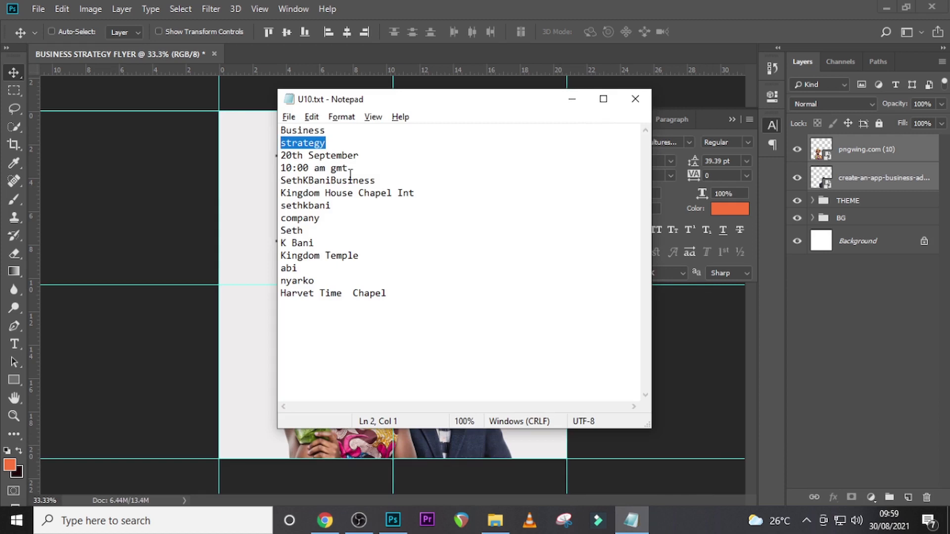
left_click_drag(364, 157, 269, 156)
key("ctrl+c")
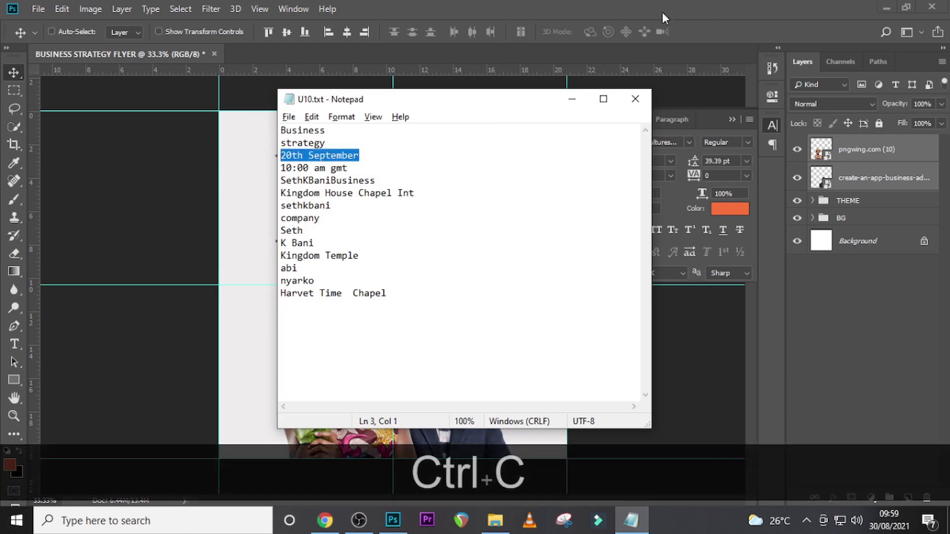
left_click(838, 141)
key("t")
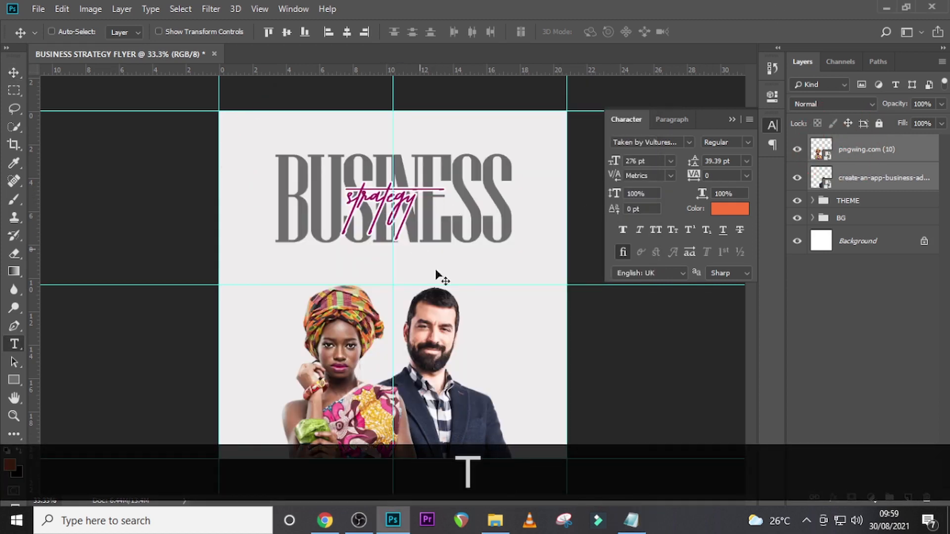
left_click(470, 273)
key("ctrl+v")
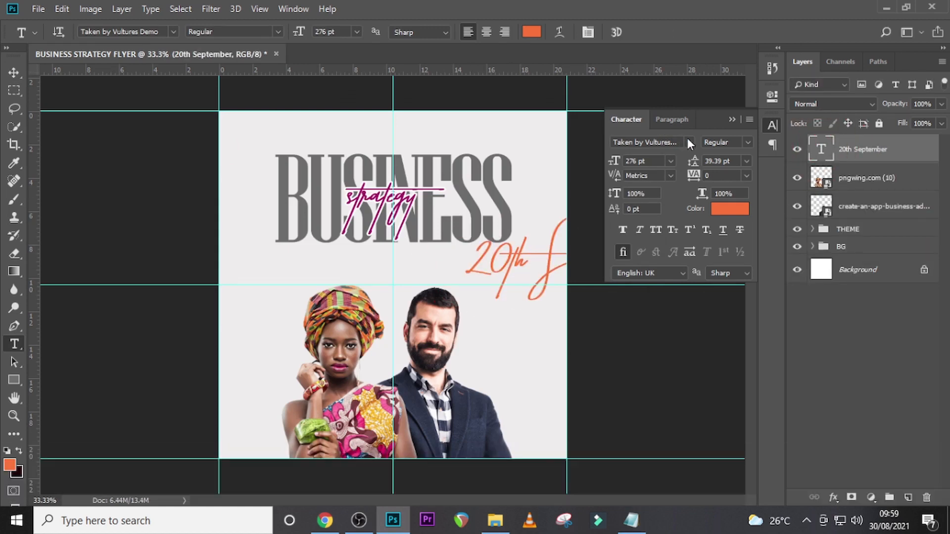
- Set the font of the 20th September text to Helvetica Regular
left_click(690, 142)
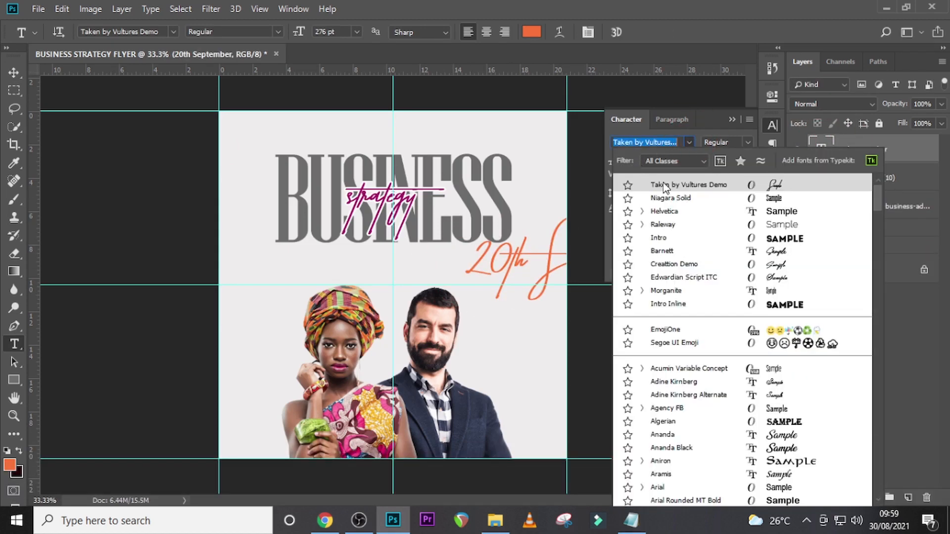
left_click(670, 211)
left_click(670, 211)
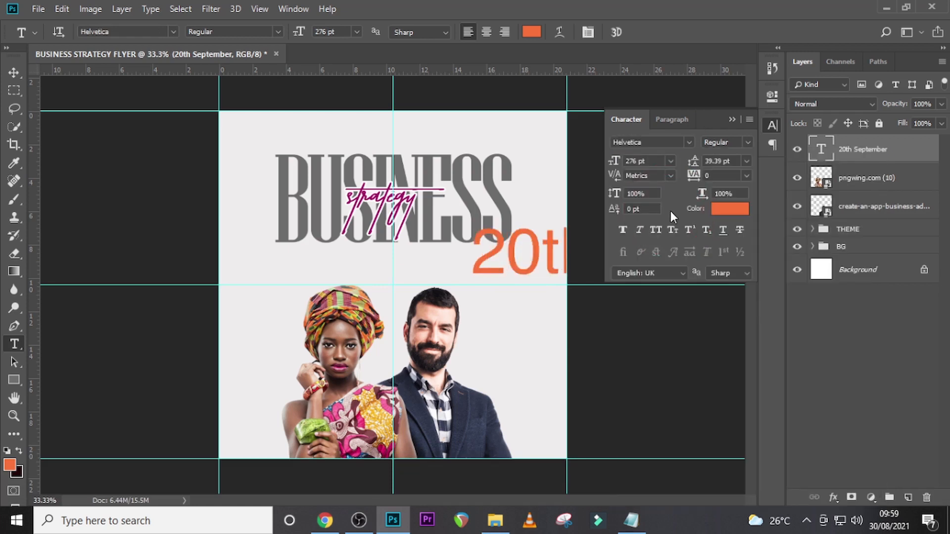
- Format the 20th September text at 55 pt with -40 tracking and all caps
left_click(607, 161)
type("55")
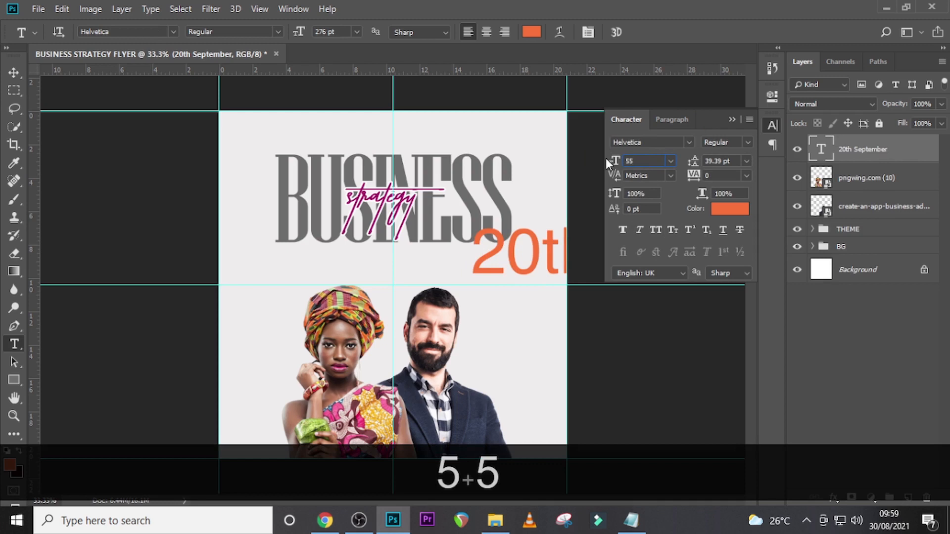
key("Return")
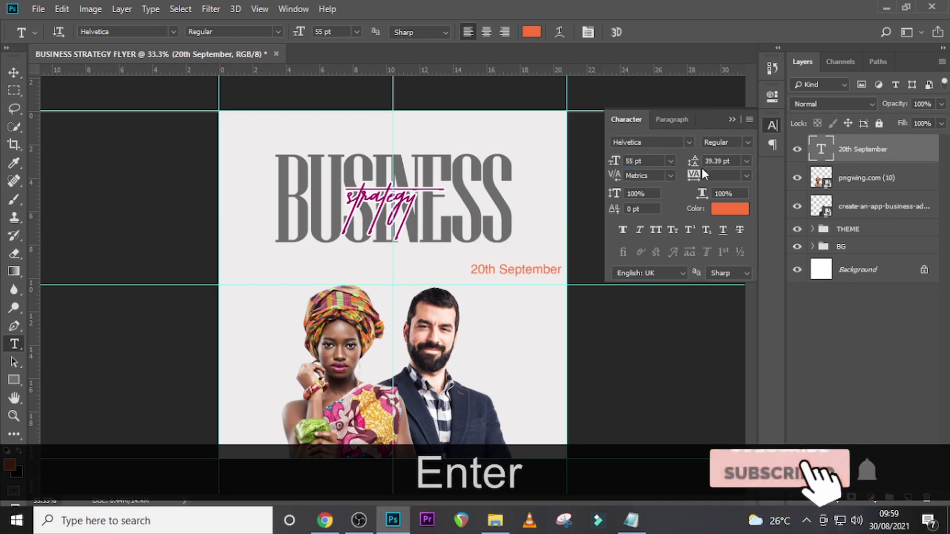
left_click(705, 175)
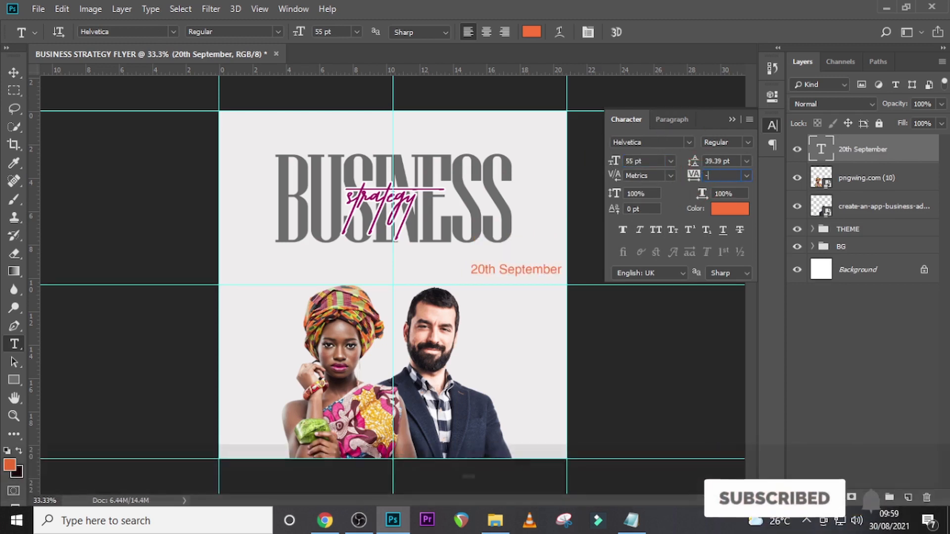
type("-40")
key("Return")
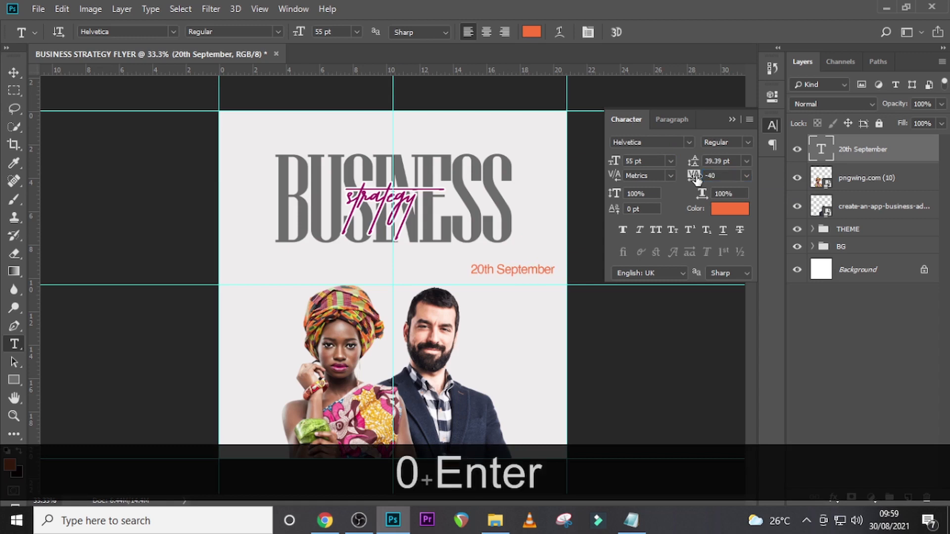
left_click(657, 230)
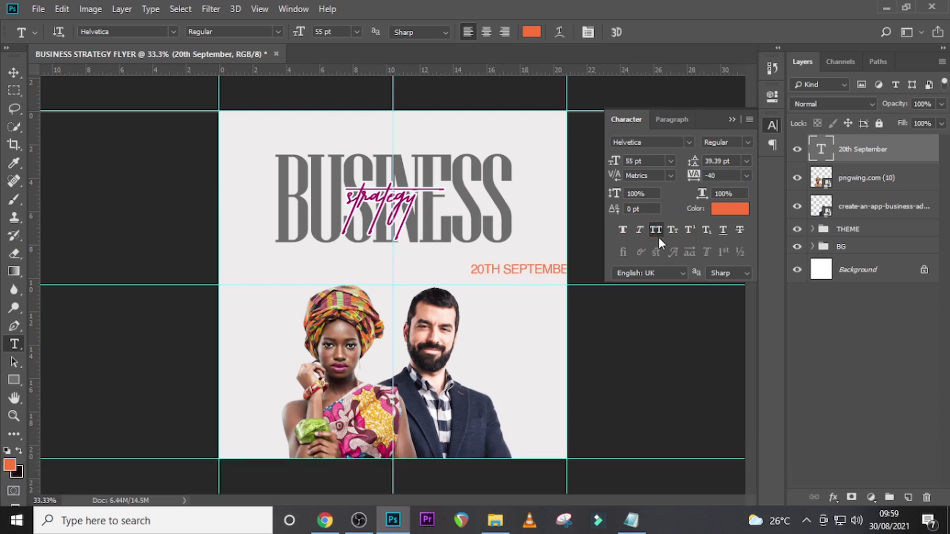
- Colour the 20th September text 0B4688 and move it directly beneath the right part of the BUSINESS headline
left_click(732, 214)
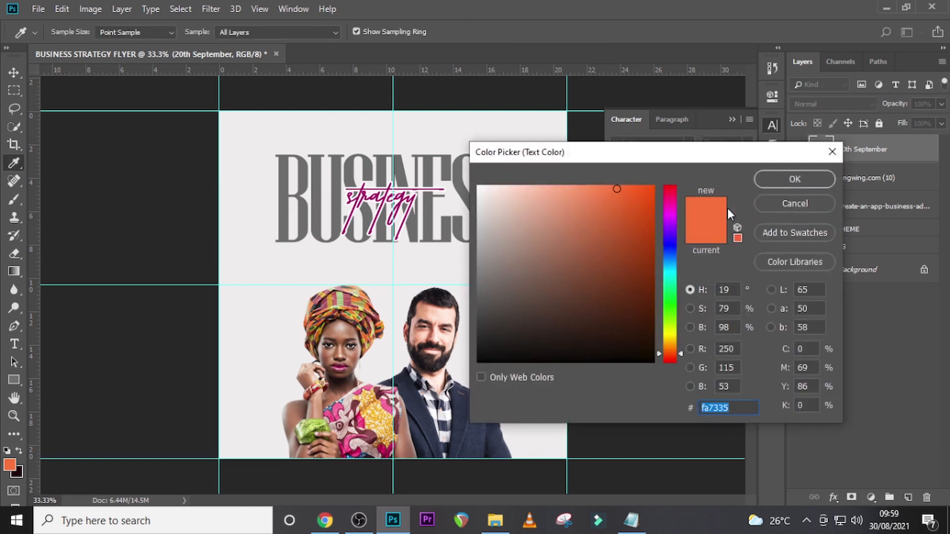
type("0")
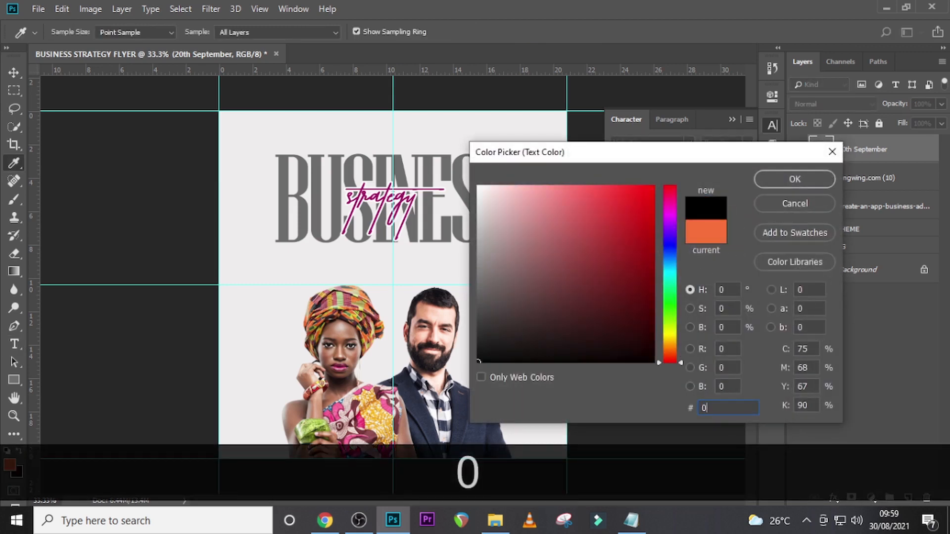
type("B4")
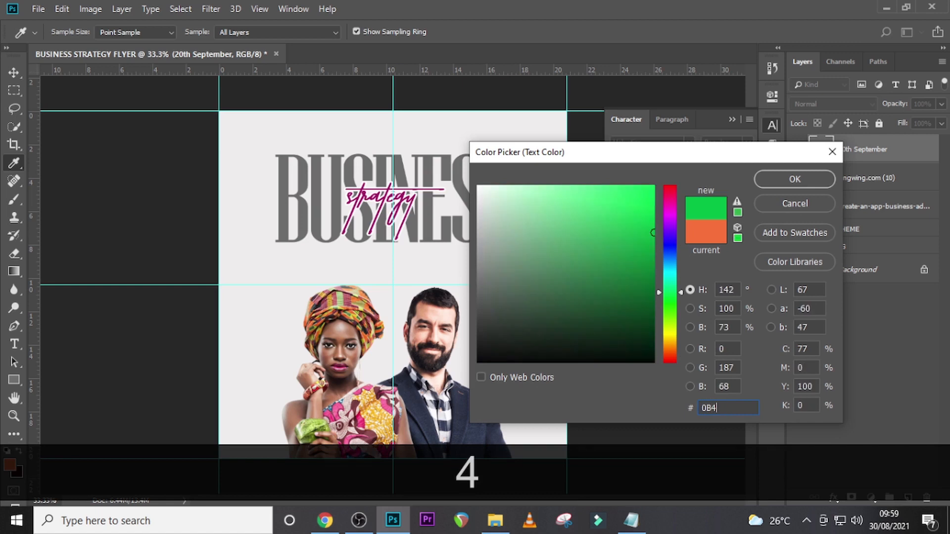
type("688")
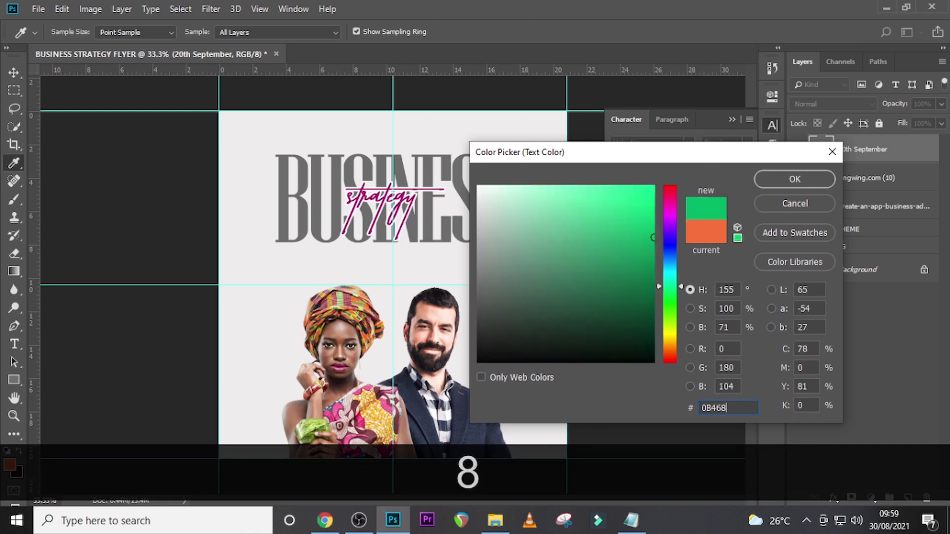
left_click(795, 181)
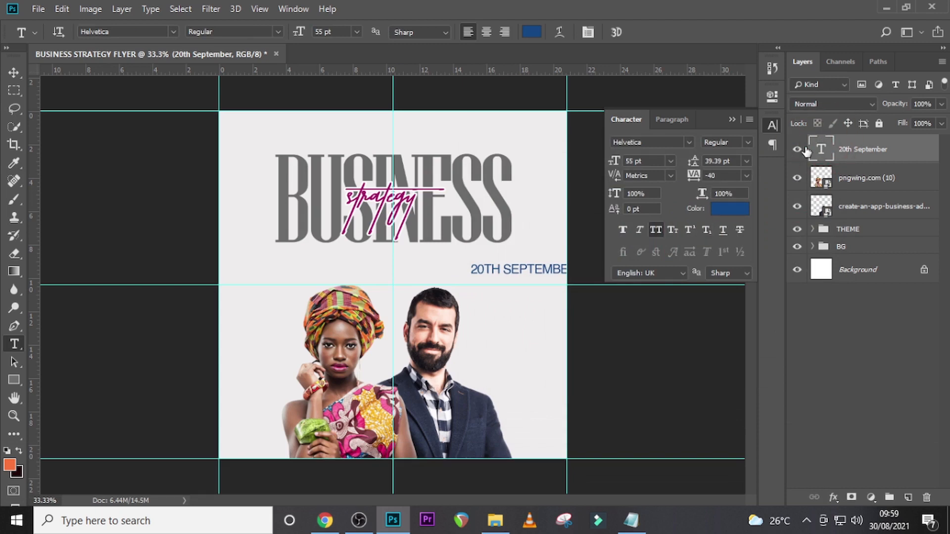
key("v")
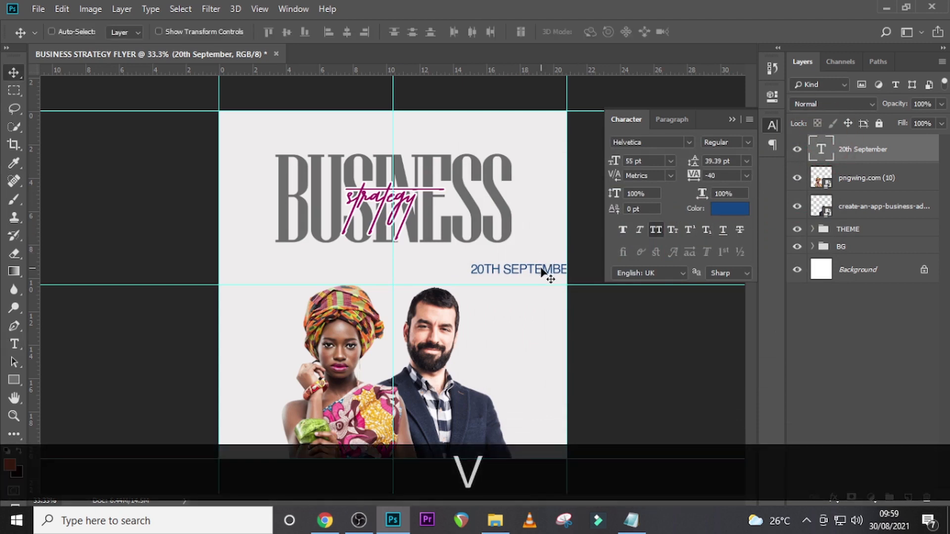
left_click_drag(539, 272, 487, 259)
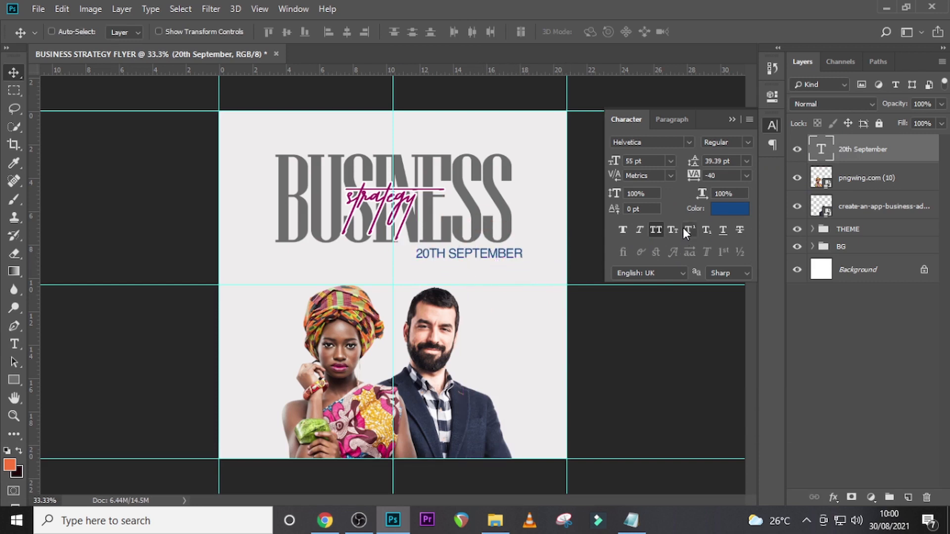
- Duplicate the 20th September text layer and shift the copy slightly down
key("ctrl+j")
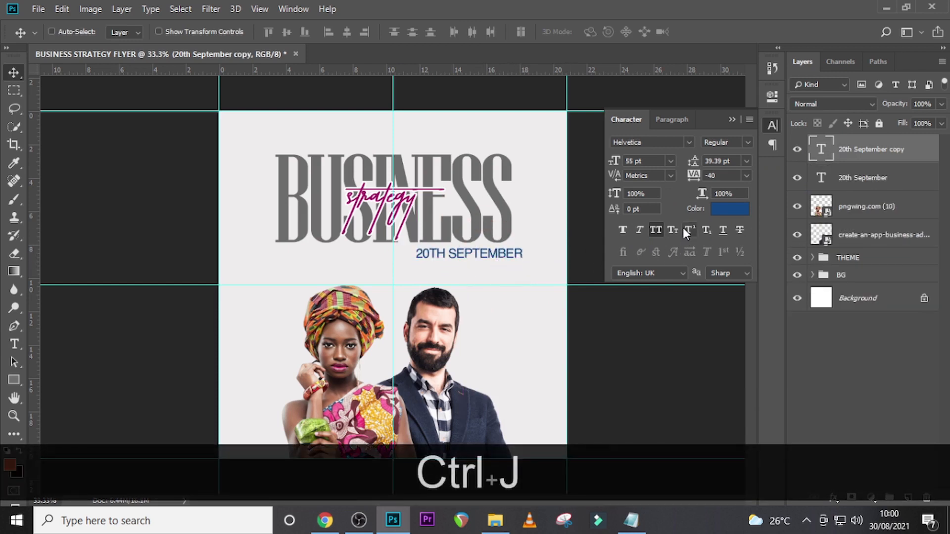
key("shift+Down")
key("shift+Down")
key("shift+Down")
key("shift+Down")
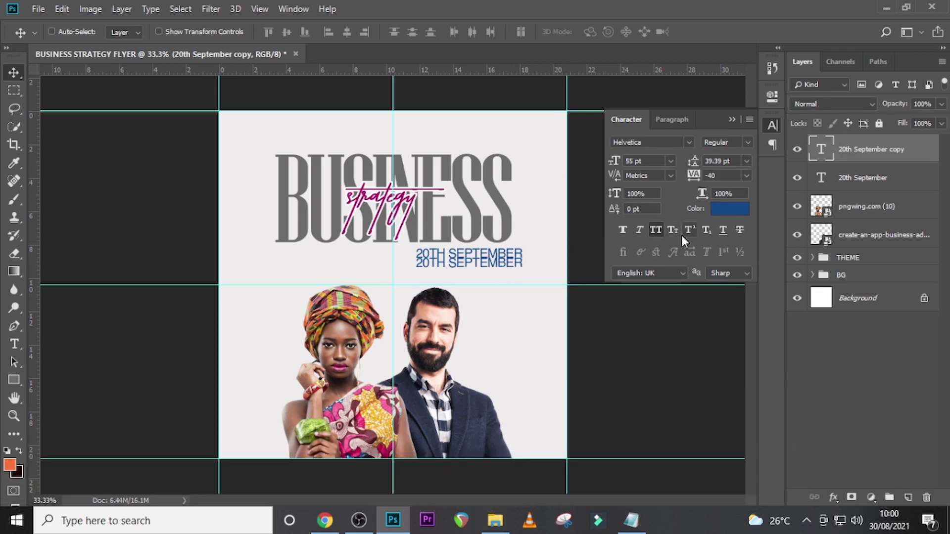
- Replace the copy's text with the line 10:00 am gmt from U10.txt in Notepad and nudge it down to clear the date
double_click(821, 150)
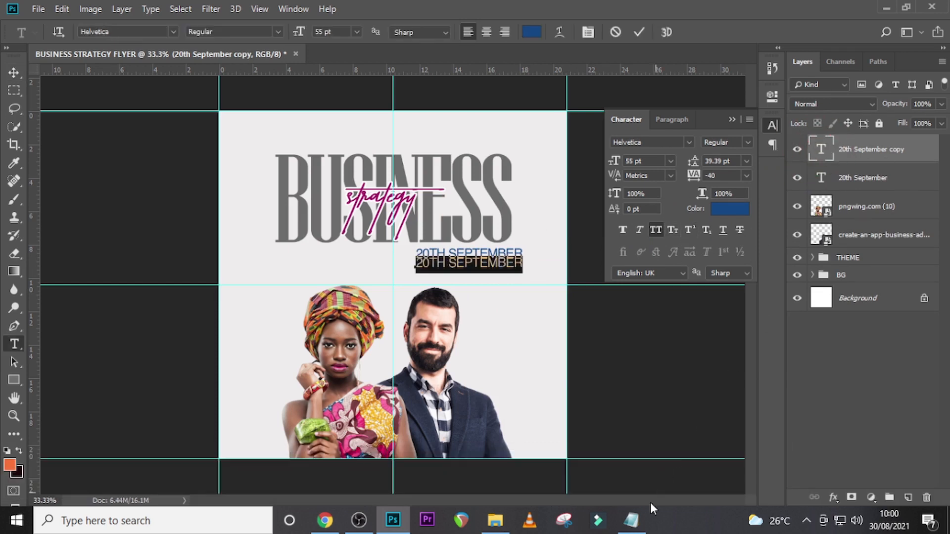
left_click(638, 522)
left_click_drag(357, 171, 280, 168)
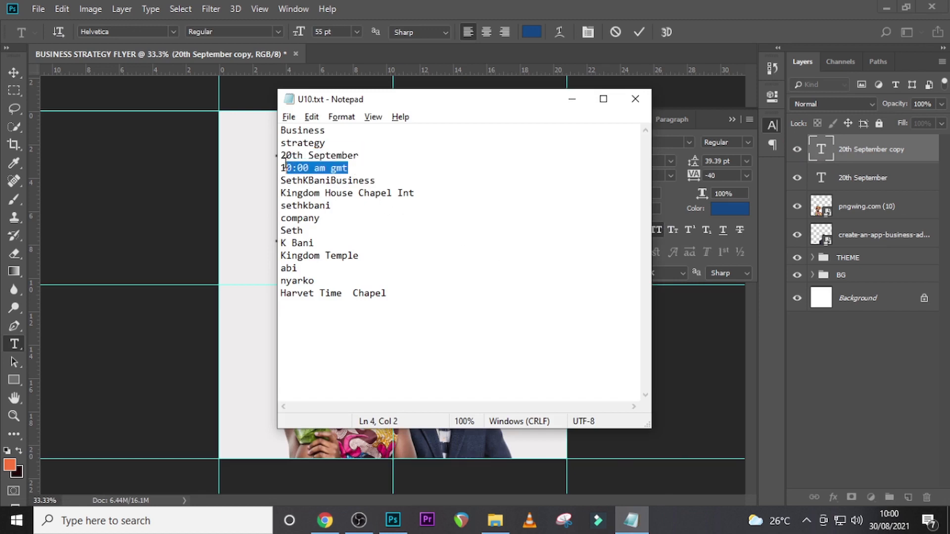
key("ctrl+c")
left_click(824, 153)
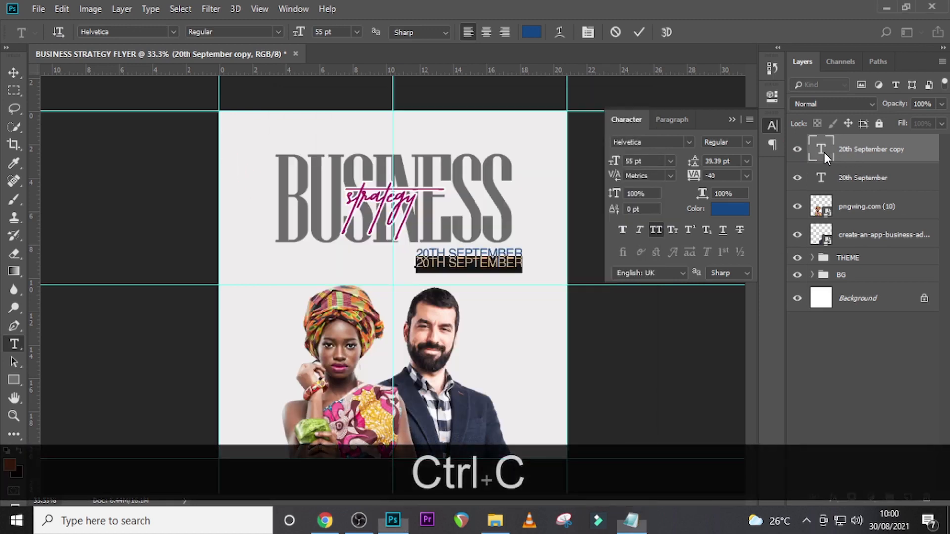
key("ctrl+v")
key("ctrl+Return")
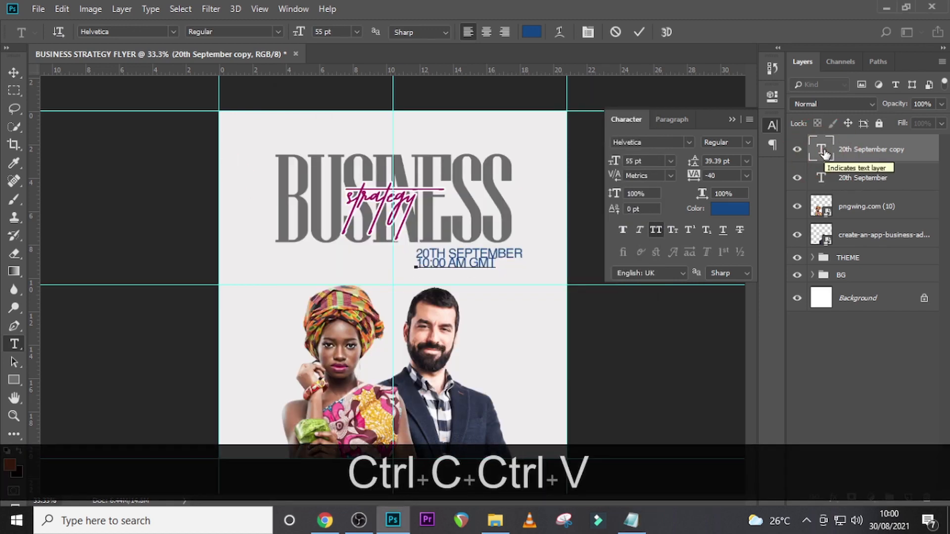
key("v")
key("Down")
key("Down")
key("Down")
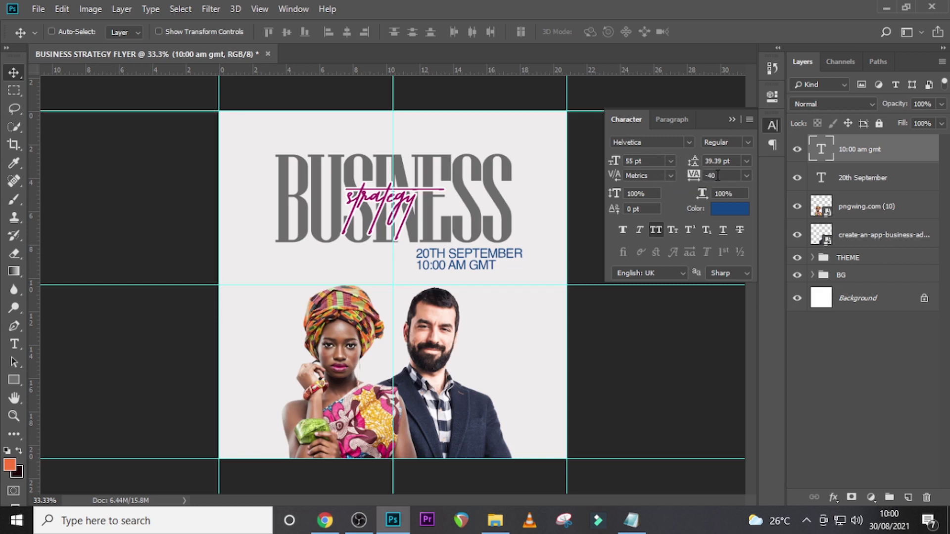
- Make the 10:00 AM GMT text bold and turn off all caps for the 20th September text
left_click(622, 230)
left_click(852, 179)
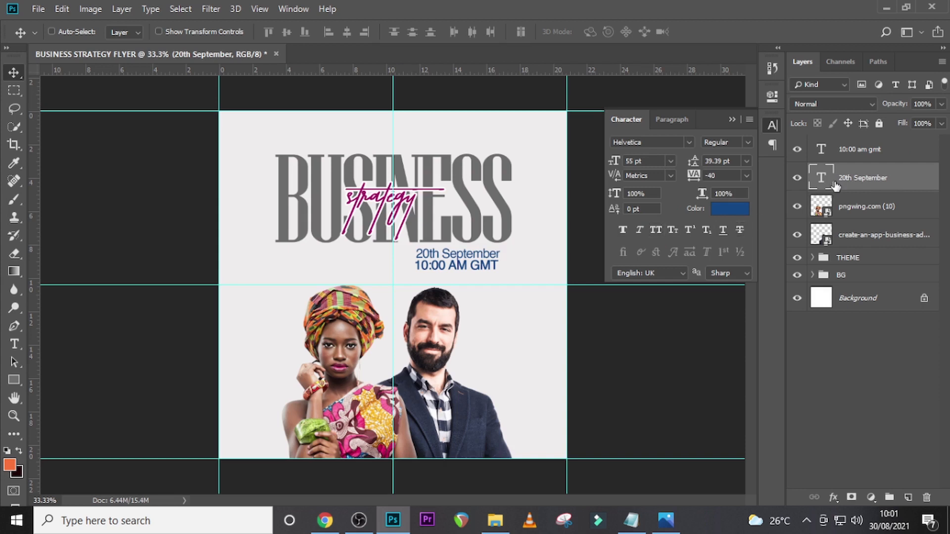
left_click(843, 151)
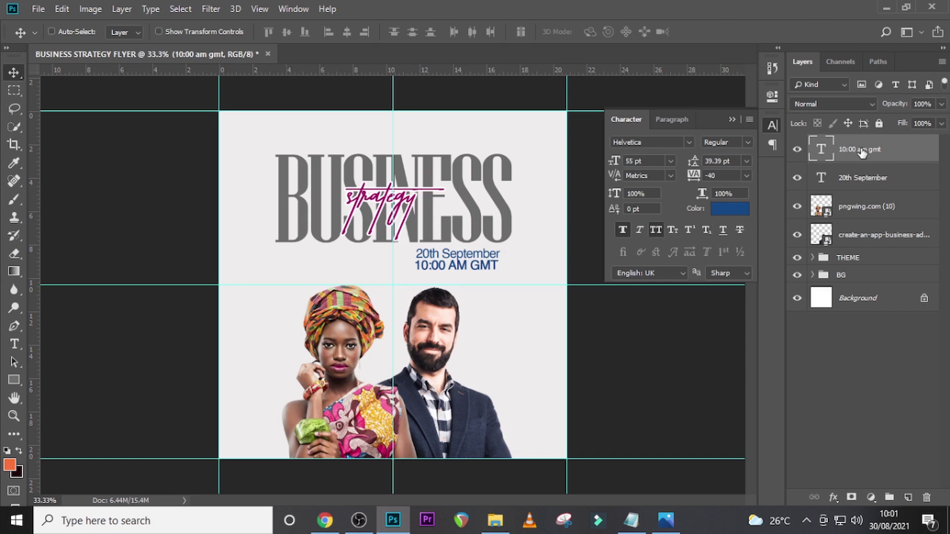
- Duplicate the 20th September text layer again and shift the copy down towards the space below the time
left_click(854, 181)
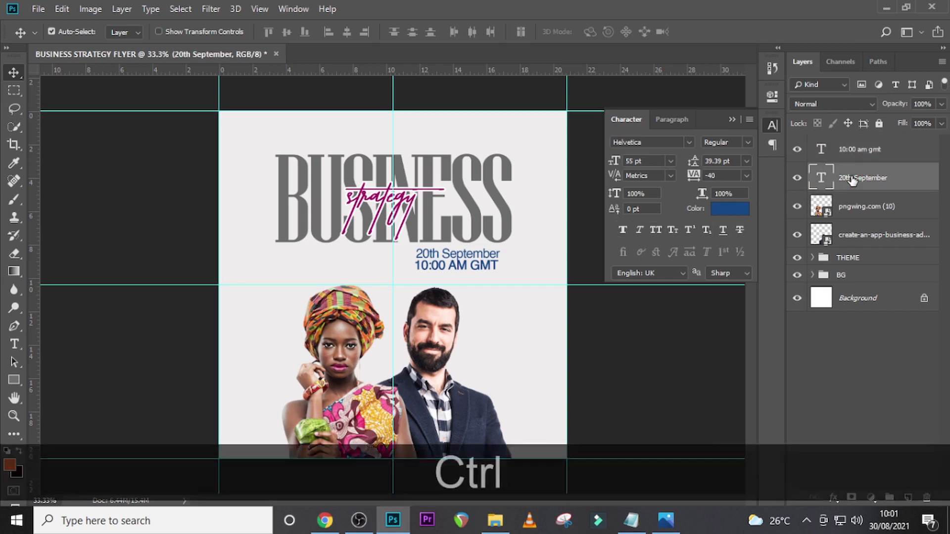
key("ctrl+j")
key("shift+Down")
key("shift+Down")
key("shift+Down")
key("shift+Down")
key("shift+Down")
key("shift+Down")
key("shift+Down")
key("shift+Down")
key("shift+Down")
key("shift+Down")
key("shift+Down")
key("shift+Down")
key("shift+Down")
key("shift+Down")
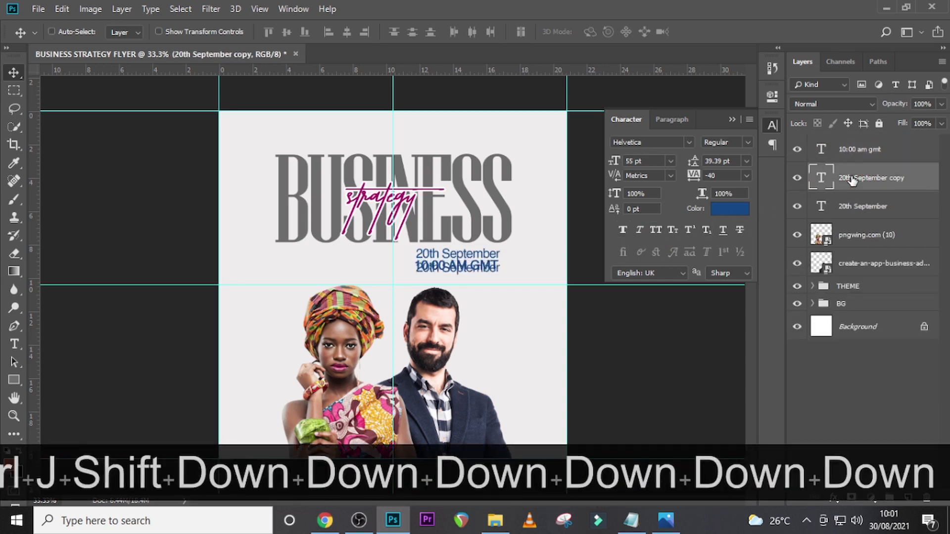
- Bring the copied 20th September layer to the top of the layer stack, above the time layer
key("ctrl+equal")
key("ctrl+equal")
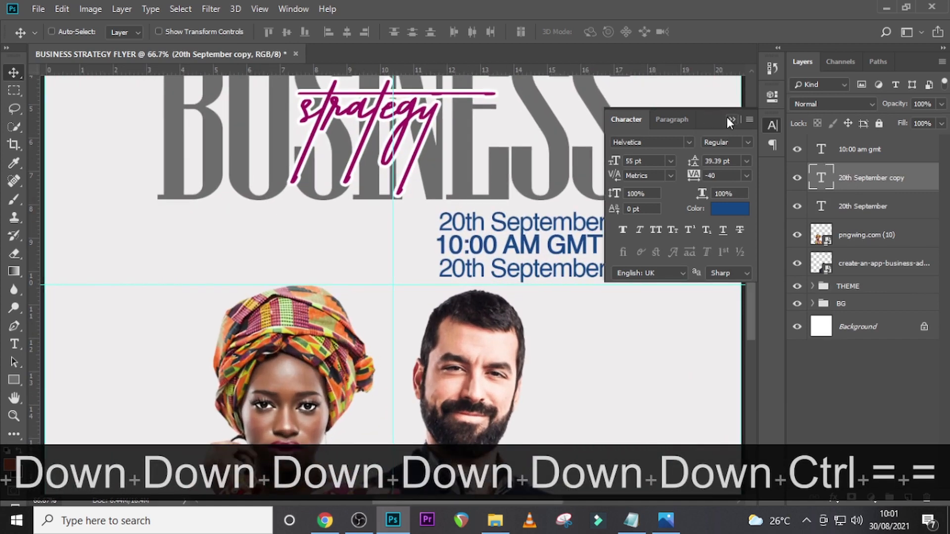
left_click(774, 123)
left_click_drag(535, 500, 550, 500)
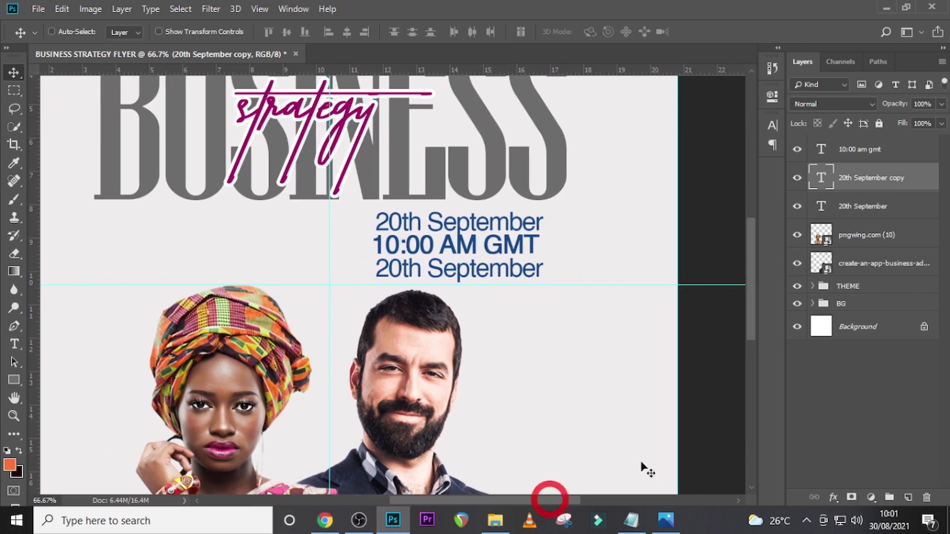
left_click_drag(822, 181, 822, 153)
- Replace the lower date copy's text with the business handle listed below 10:00 am gmt in U10.txt in Notepad
key("t")
double_click(824, 153)
key("alt+Tab")
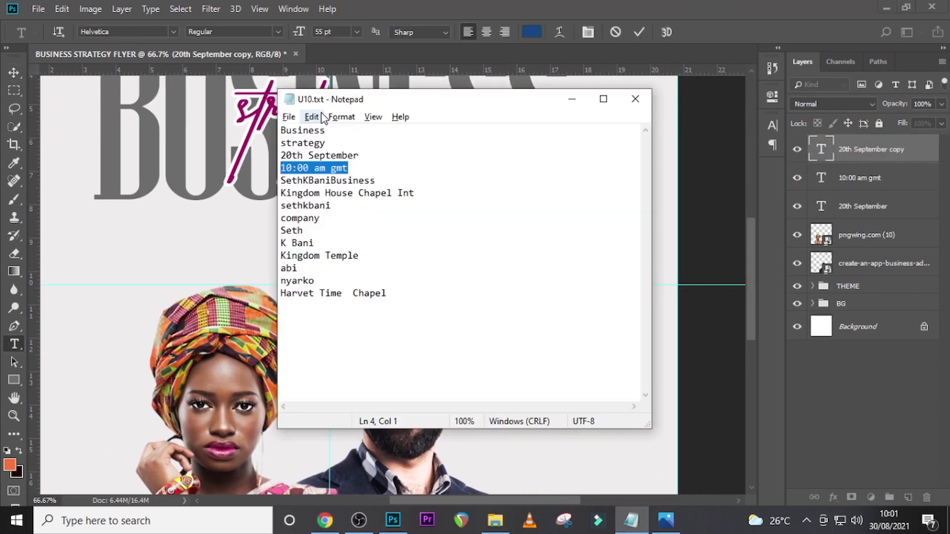
left_click_drag(378, 181, 280, 181)
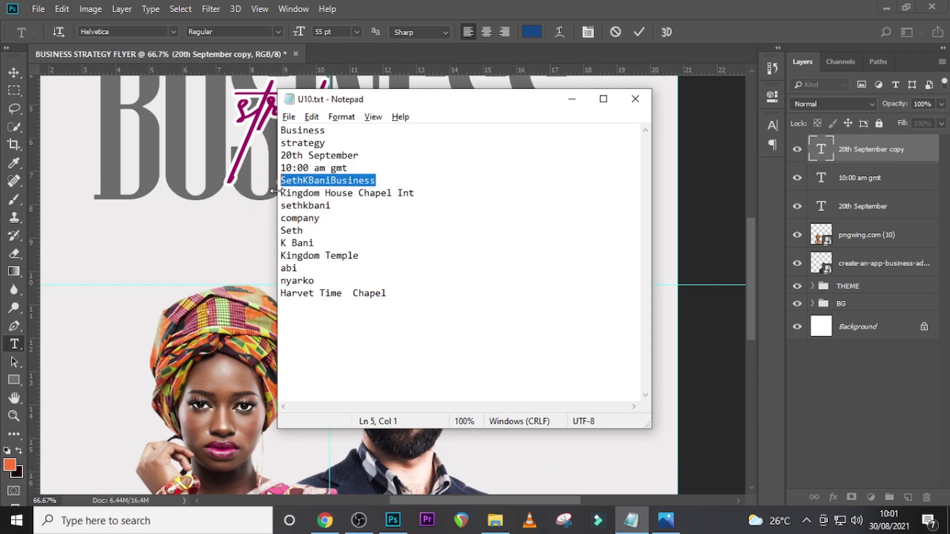
key("ctrl+c")
key("alt+Tab")
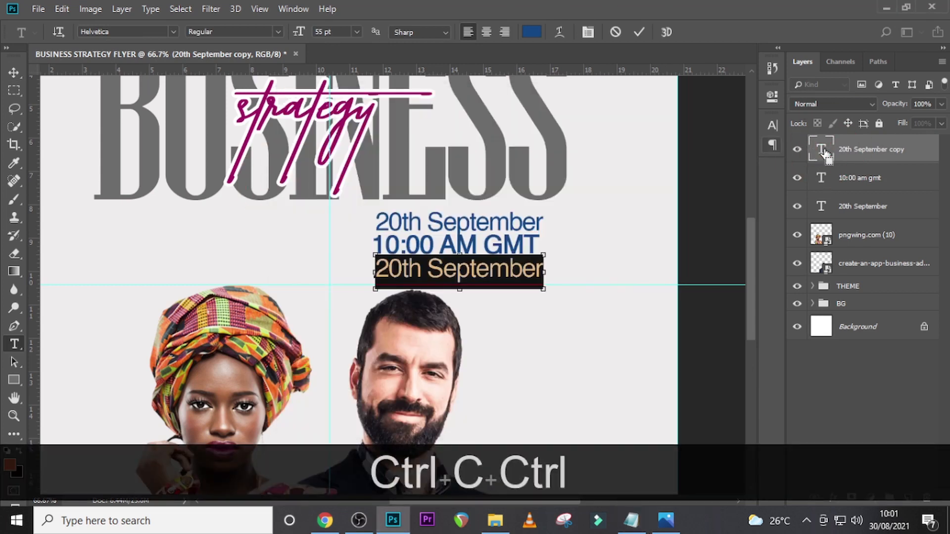
key("ctrl+v")
key("ctrl+Return")
key("v")
- Set the business handle text's font size to 31 pt
left_click(772, 125)
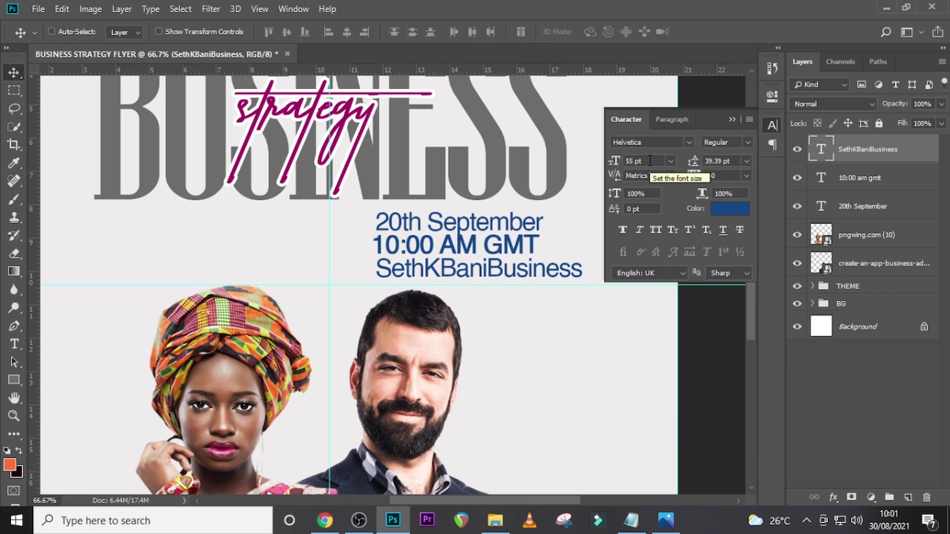
left_click(615, 161)
type("31")
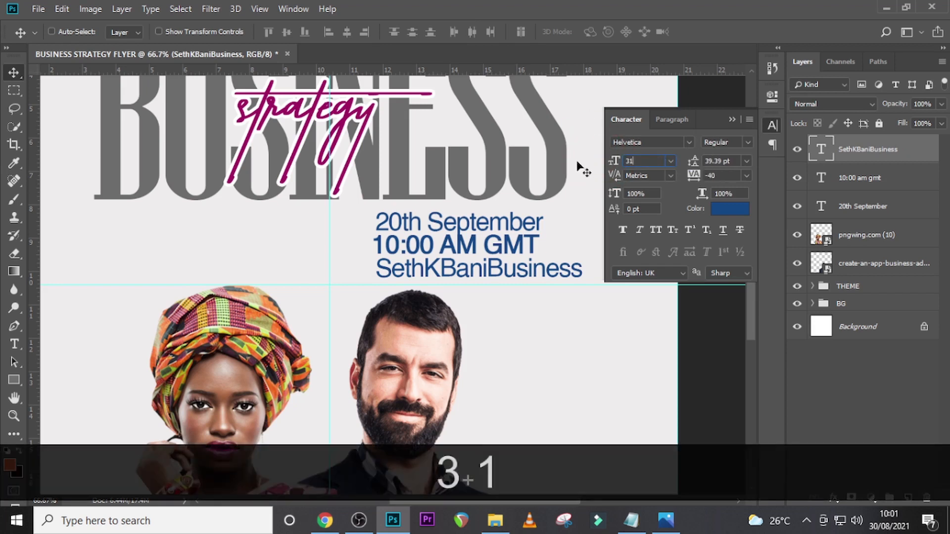
key("Return")
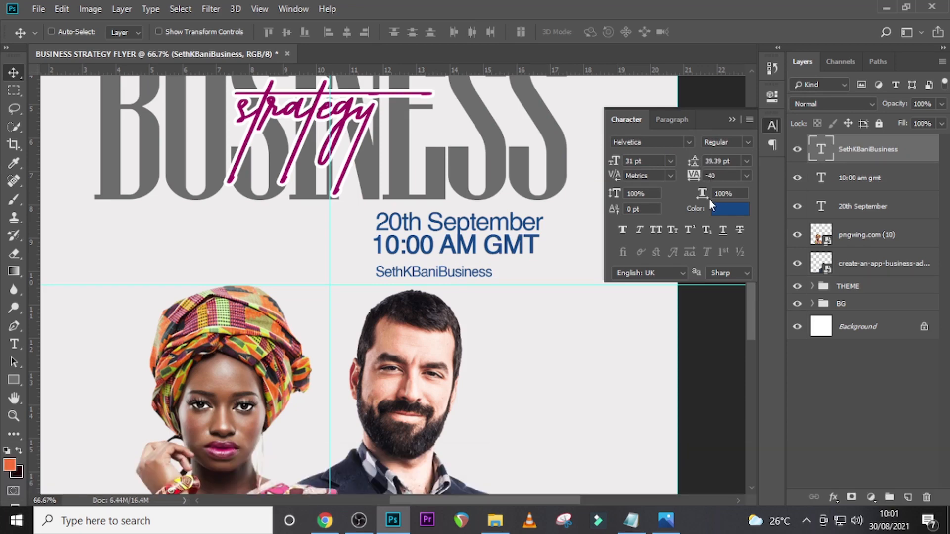
- Colour the business handle text grey 6c6c6c sampled from the BUSINESS headline and move it right and up beneath the time
left_click(722, 212)
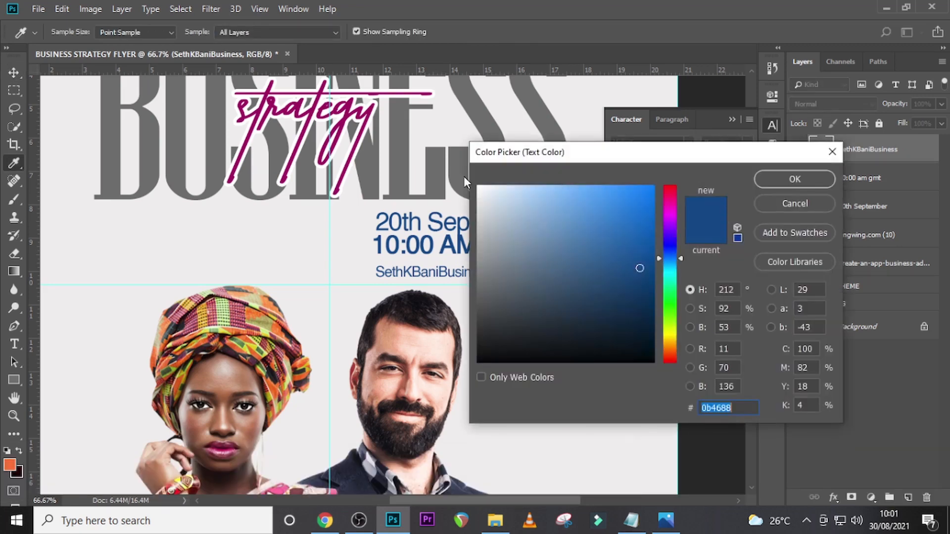
left_click(437, 167)
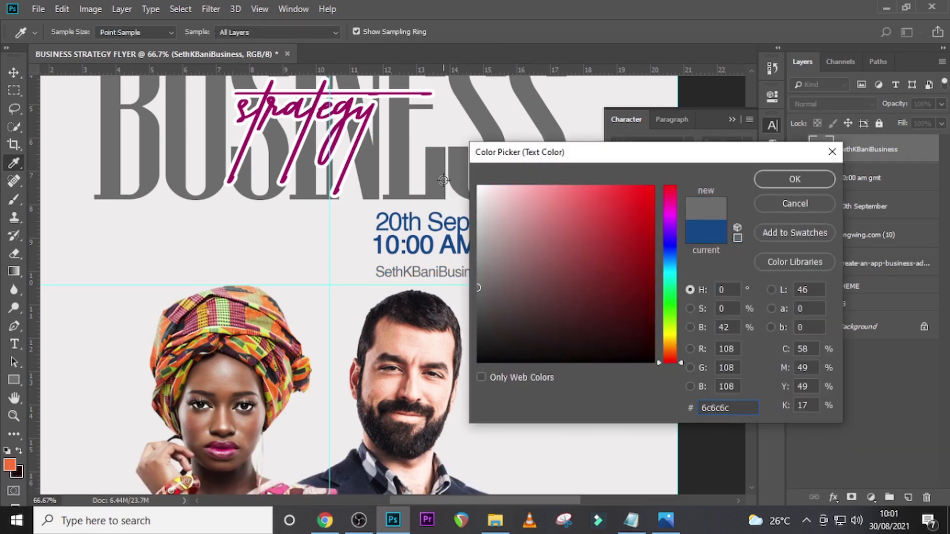
left_click(777, 180)
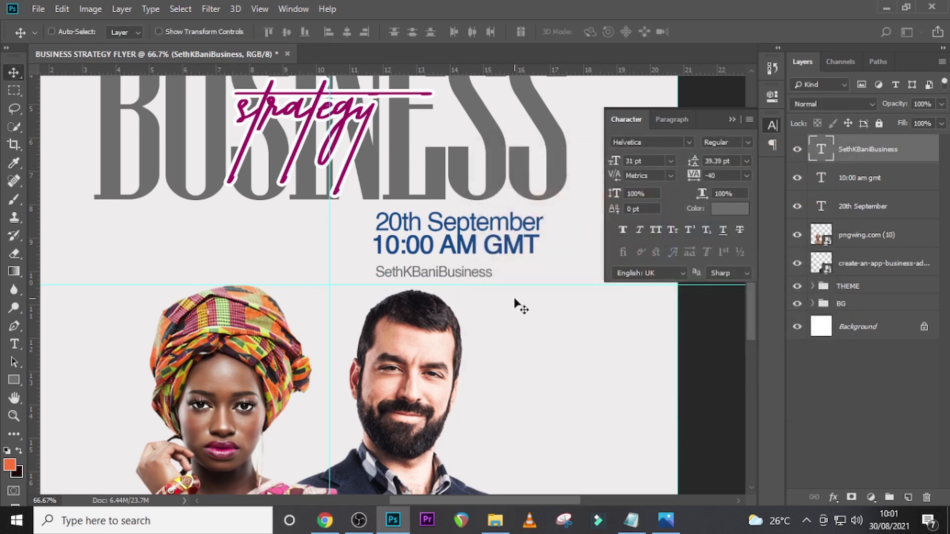
left_click_drag(463, 277, 498, 272)
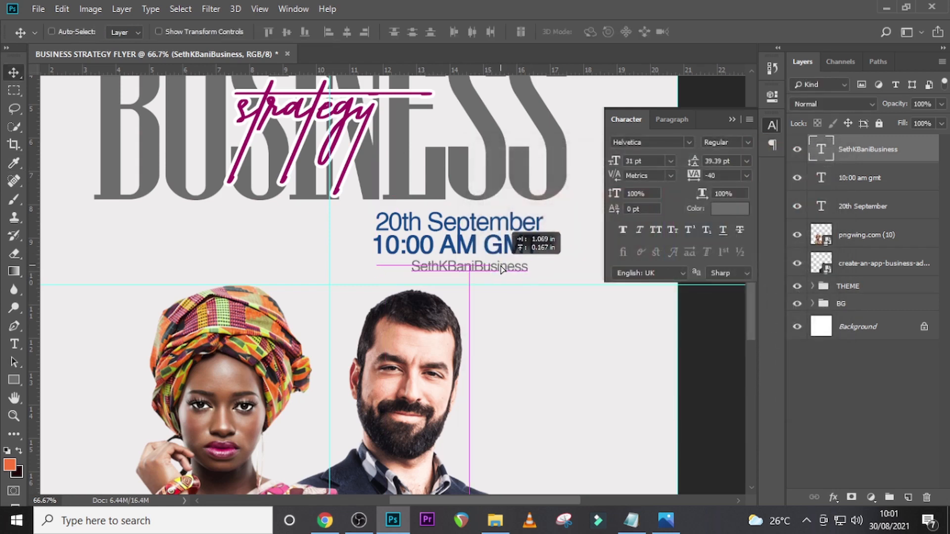
- Place the social icon sheet 111419-glypho.png from the U10 folder in File Explorer onto the flyer at its original size
left_click(501, 526)
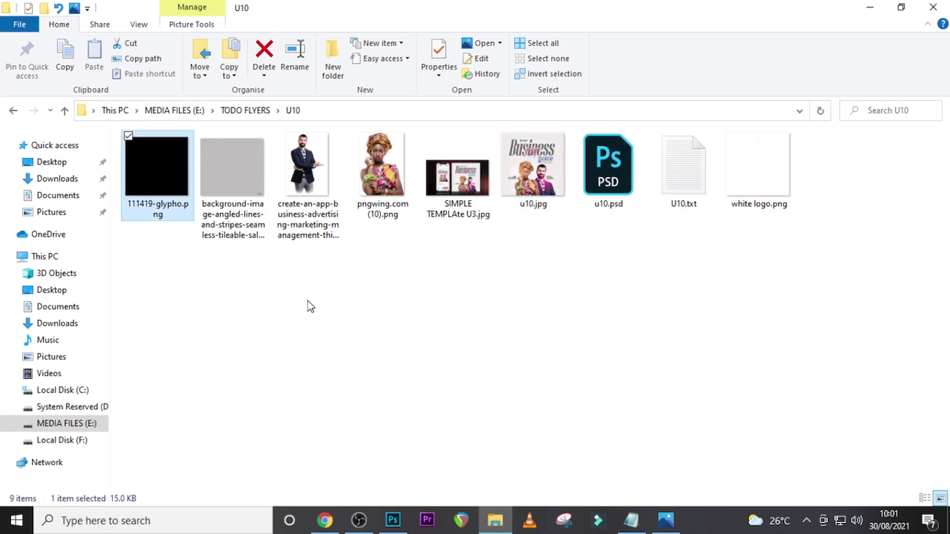
left_click_drag(574, 471, 345, 372)
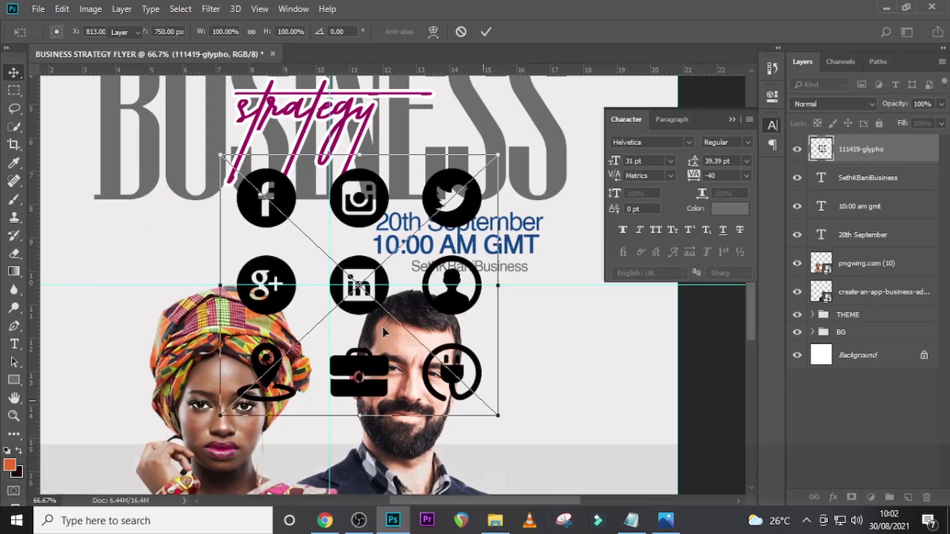
key("Return")
- Copy the Facebook icon from the placed icon sheet onto its own layer using a rectangular selection
left_click(11, 93)
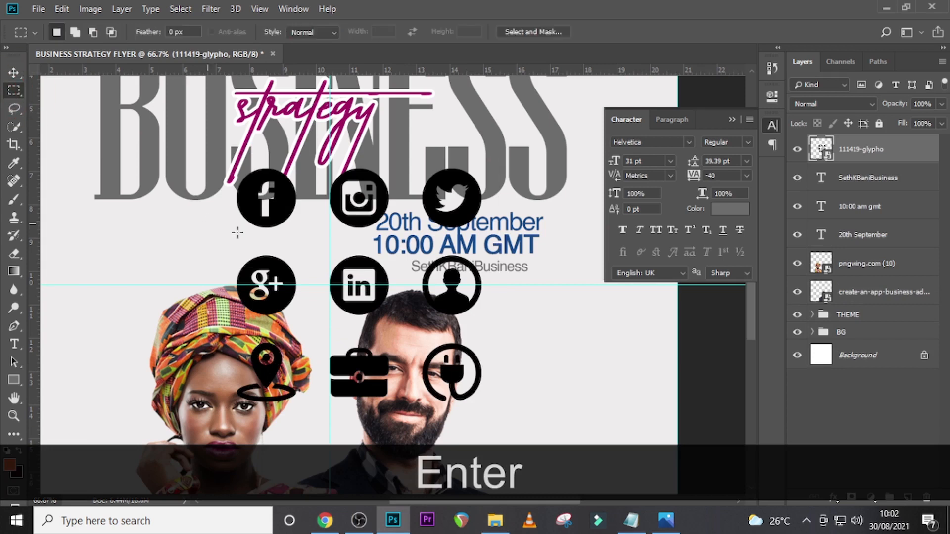
left_click_drag(227, 154, 306, 239)
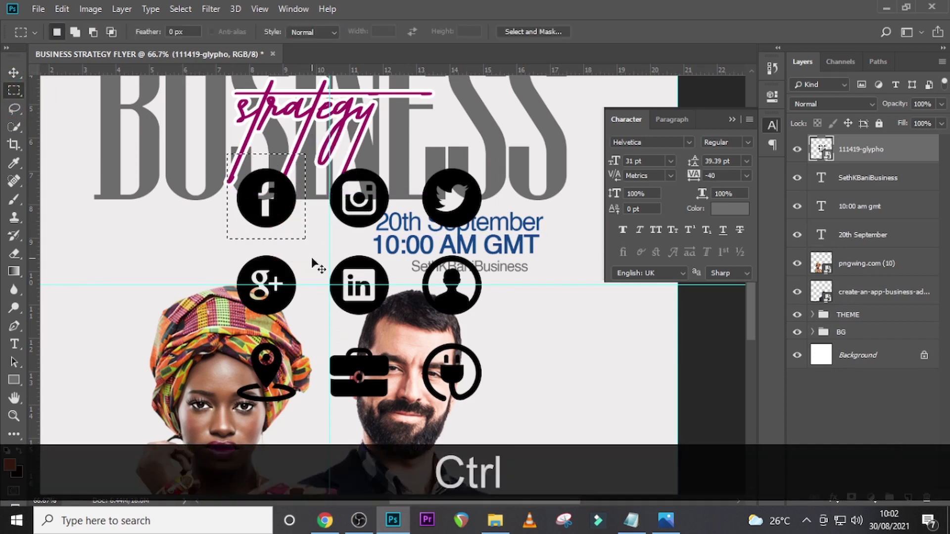
key("ctrl+j")
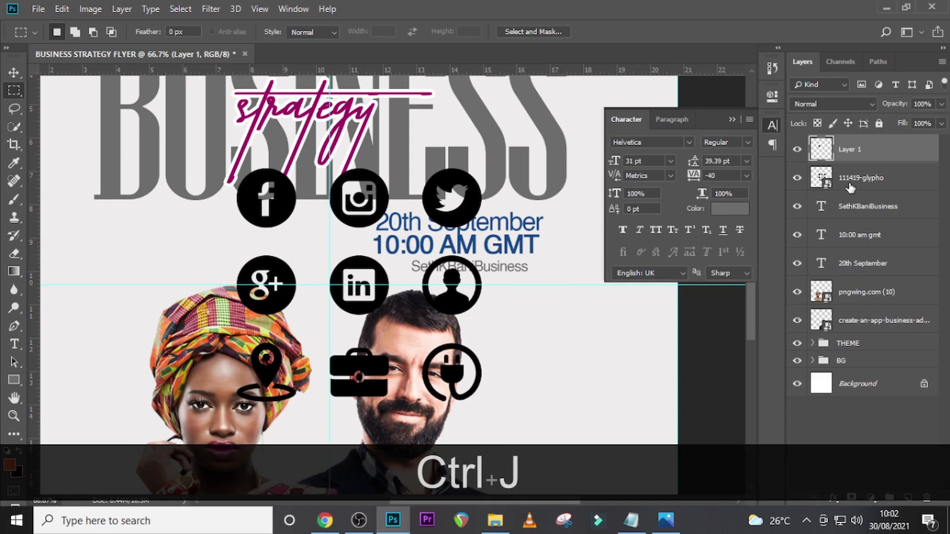
- Copy the Instagram icon from the 111419-glypho layer onto its own layer and delete the icon sheet
left_click(856, 180)
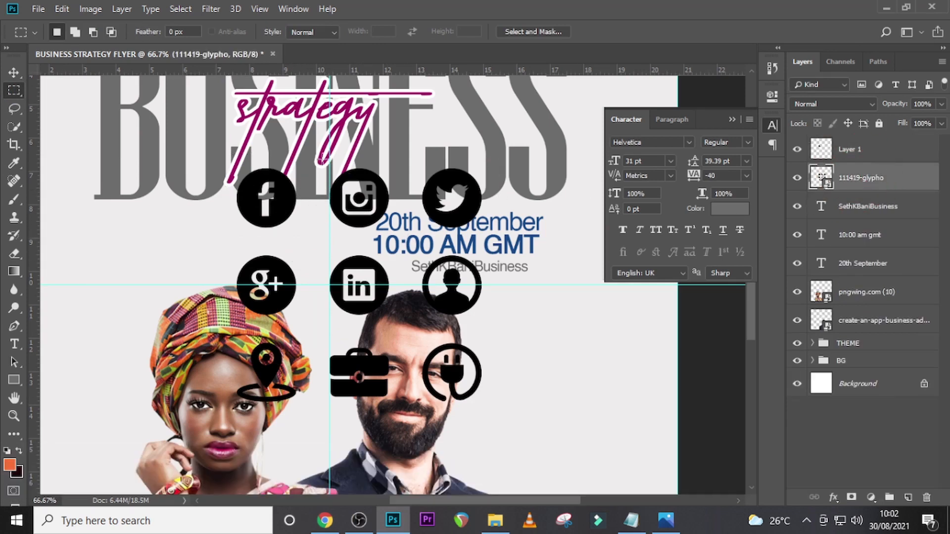
left_click_drag(331, 160, 386, 208)
key("ctrl+d")
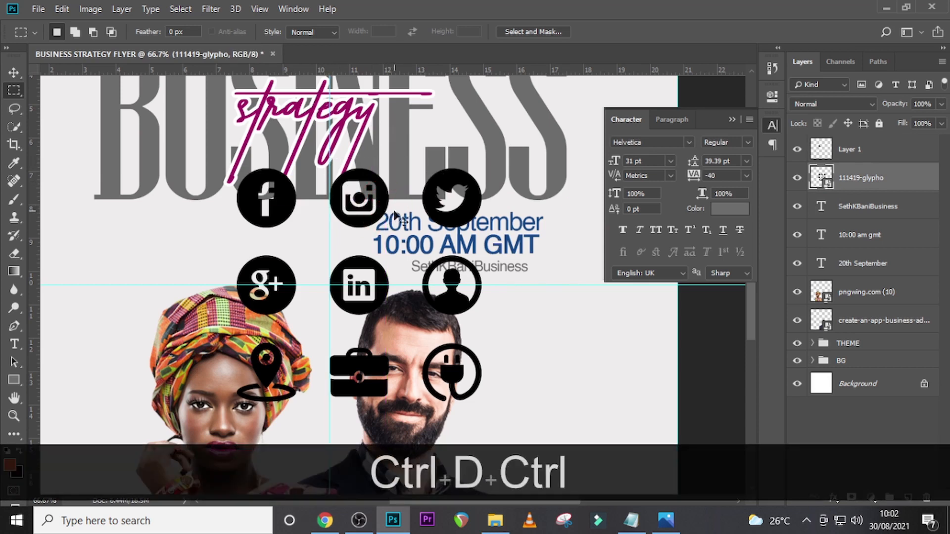
key("ctrl+h")
left_click_drag(319, 149, 414, 234)
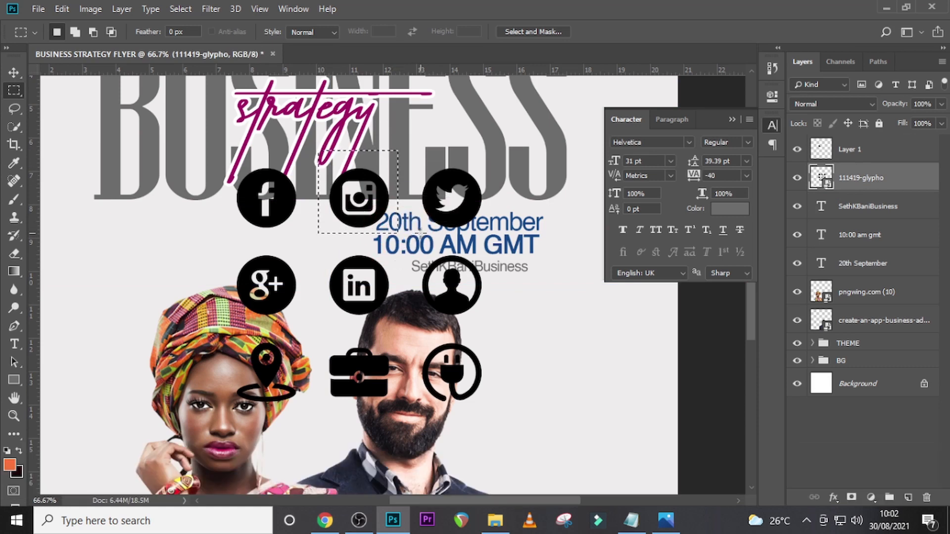
key("ctrl+j")
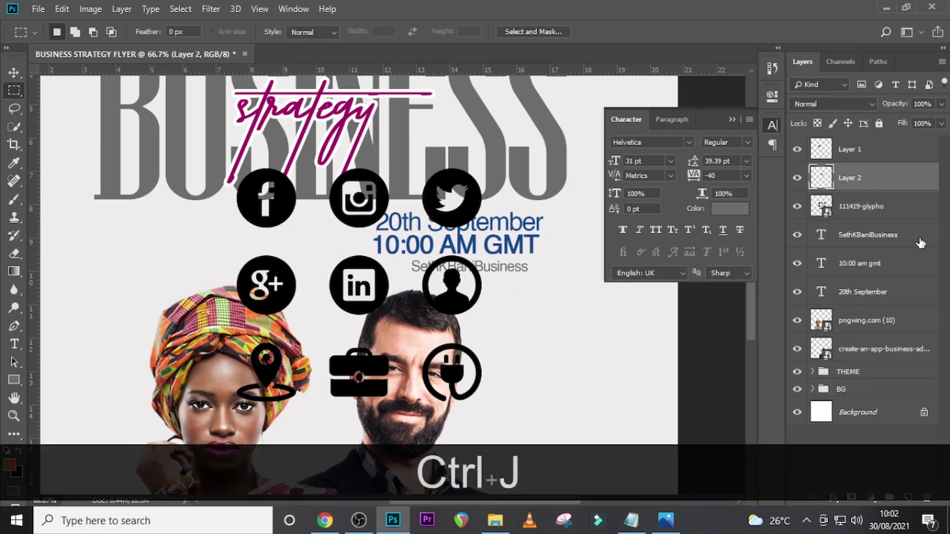
left_click(878, 213)
key("Delete")
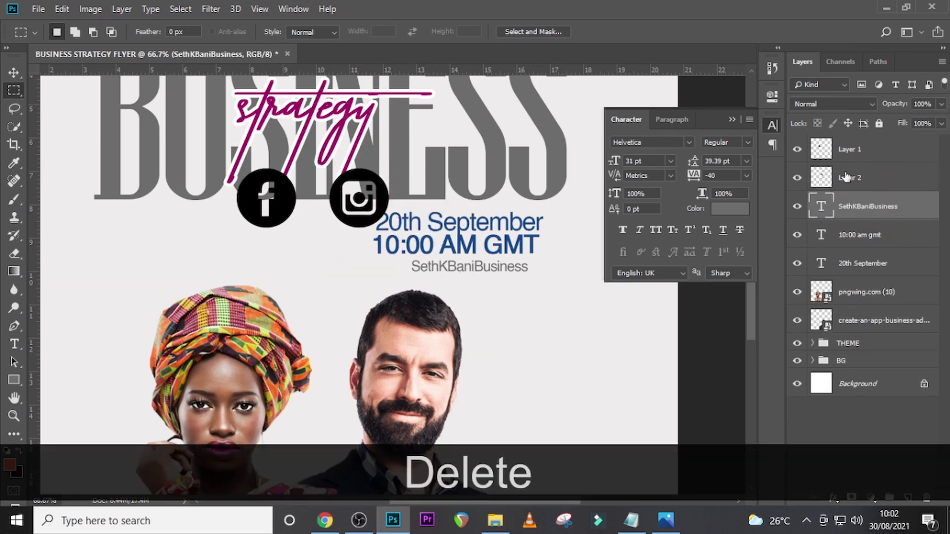
- Move the Instagram icon about 50 px left, closer to the Facebook icon
left_click(842, 174)
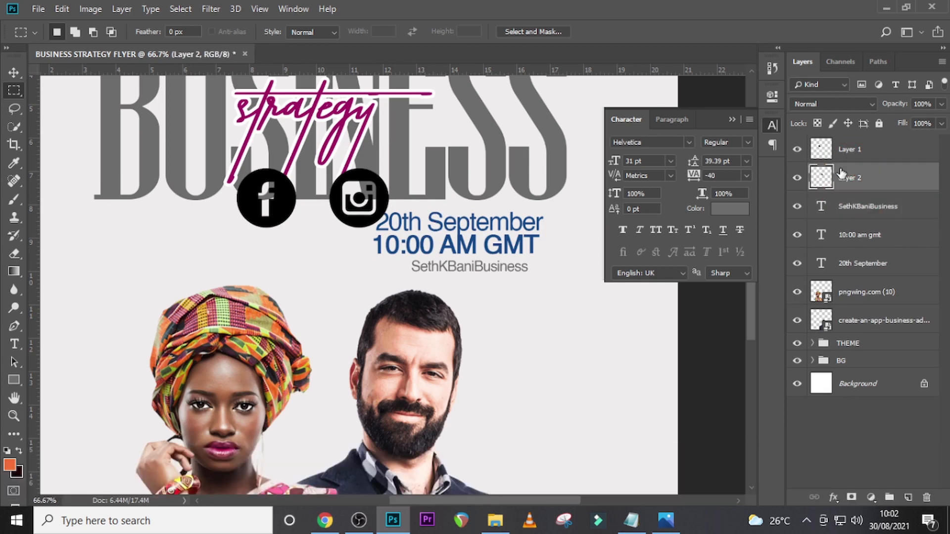
key("shift+Left")
key("shift+Left")
key("shift+Left")
key("v")
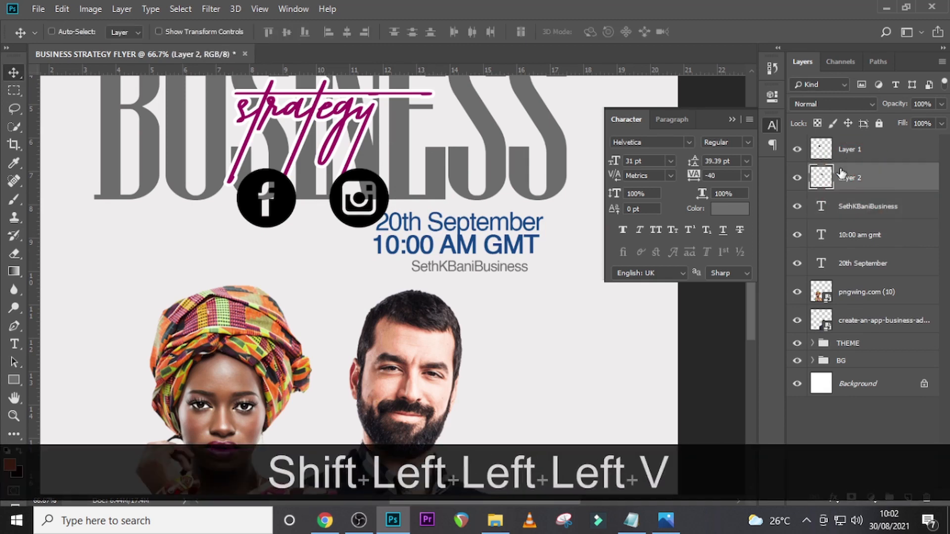
key("shift+Left")
key("shift+Left")
key("shift+Left")
key("shift+Left")
key("shift+Left")
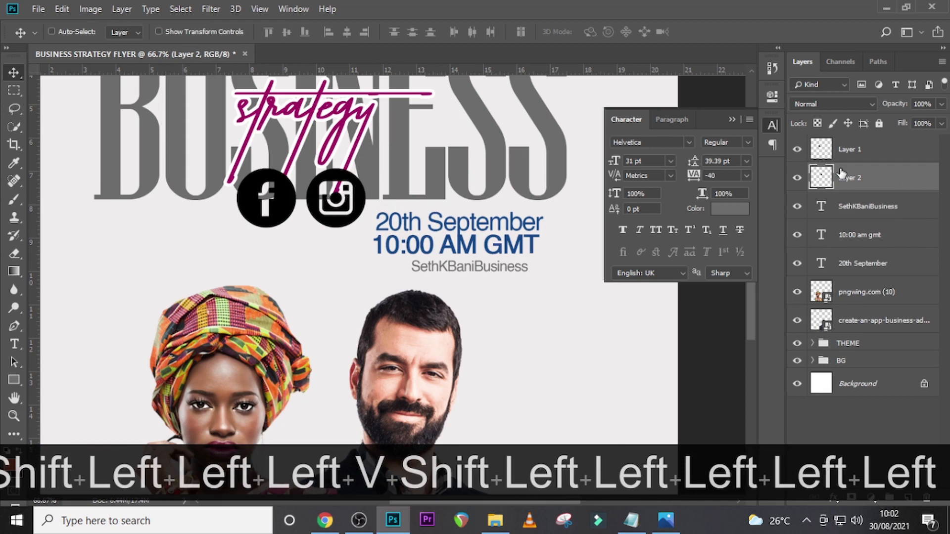
- Convert the Facebook and Instagram icon layers together into one smart object
key("ctrl")
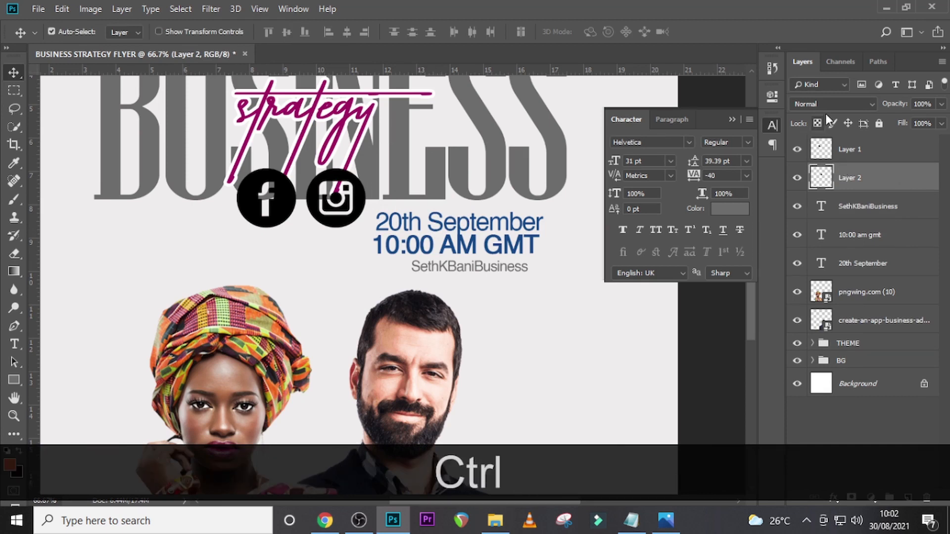
left_click(848, 149, "ctrl")
key("ctrl+t")
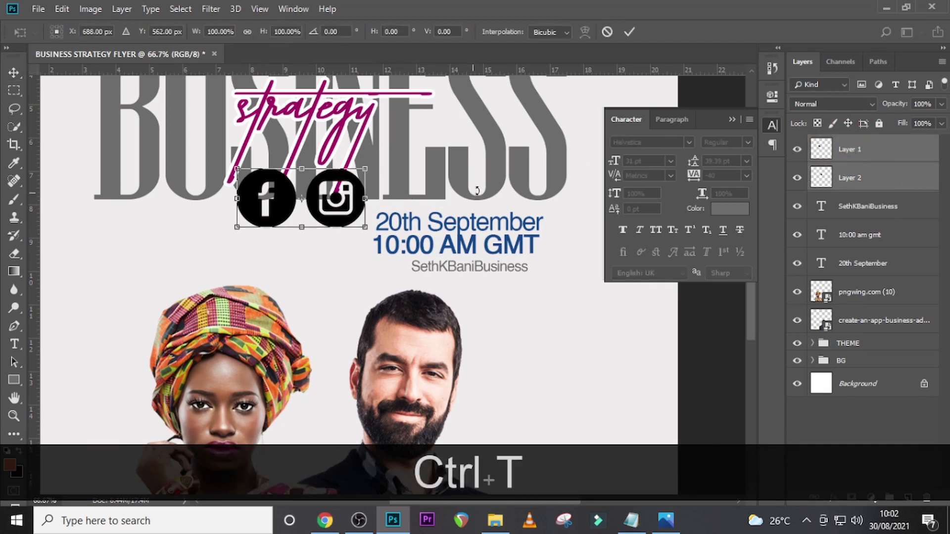
key("Return")
right_click(867, 150)
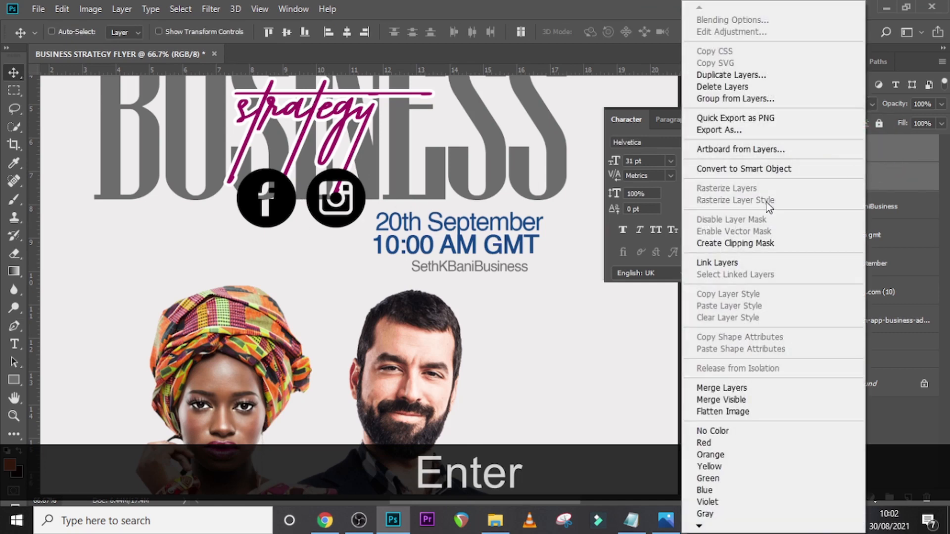
left_click(731, 168)
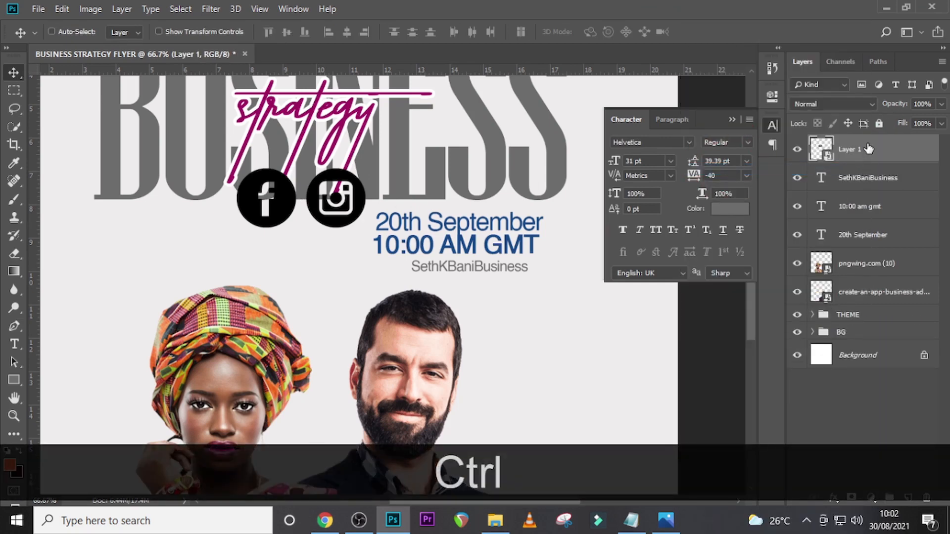
- Scale the icon pair down to the business handle's text height and place it just left of the handle, beneath the time
key("ctrl+t")
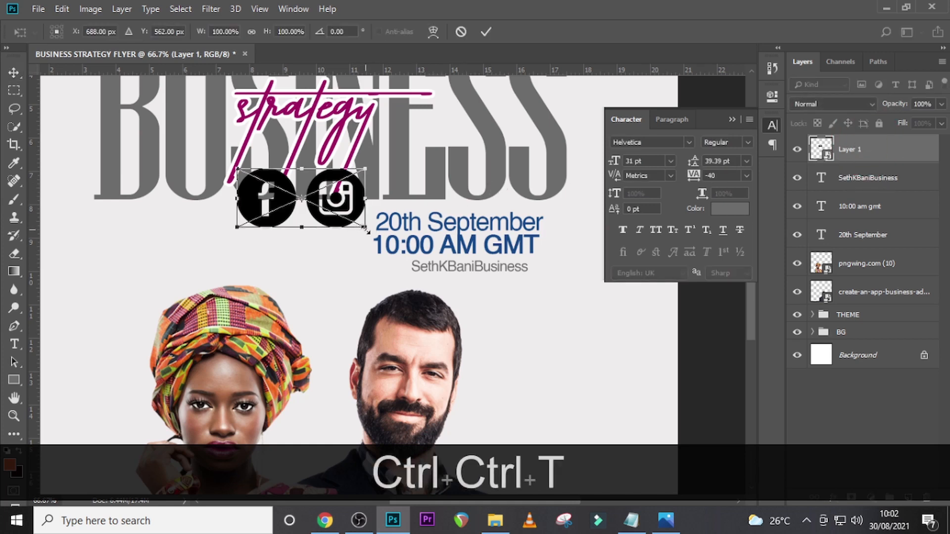
left_click_drag(367, 230, 382, 266)
key("Return")
key("v")
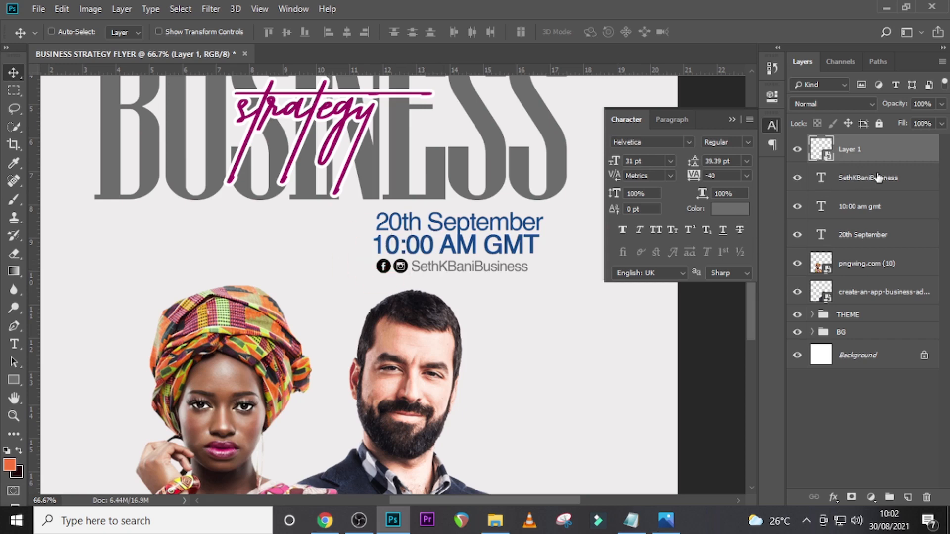
- Apply a Color Overlay of blue 0b4688 in Normal blend mode at 100% opacity to the social icons and collapse the layer's effects
double_click(924, 158)
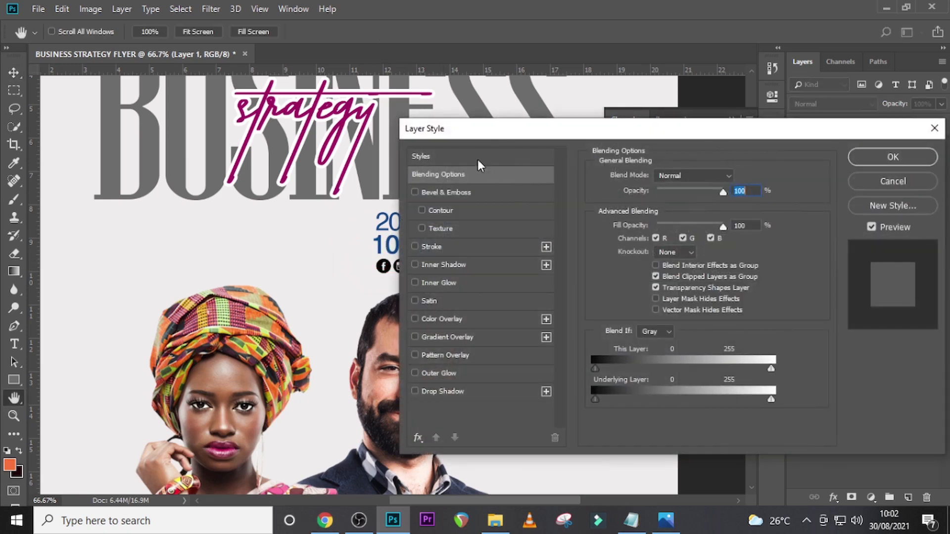
left_click_drag(513, 134, 581, 140)
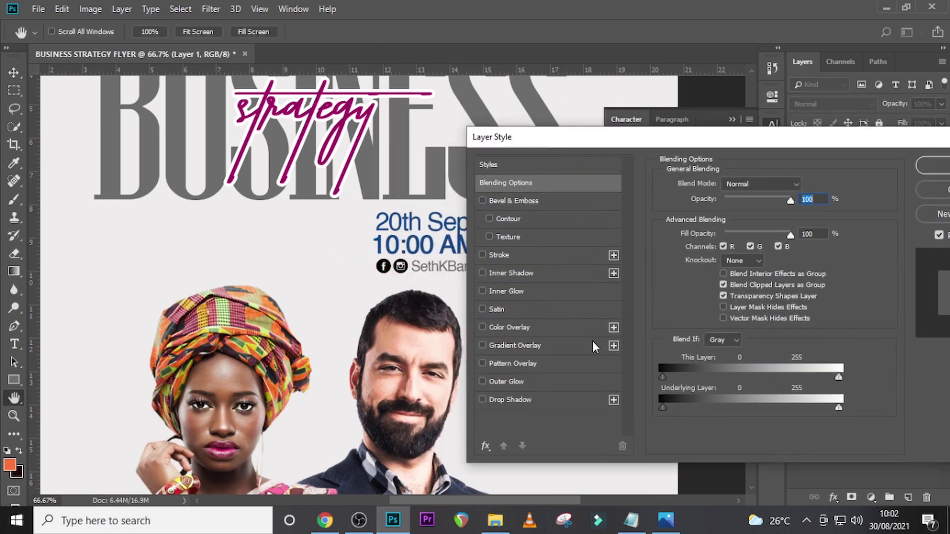
left_click(499, 329)
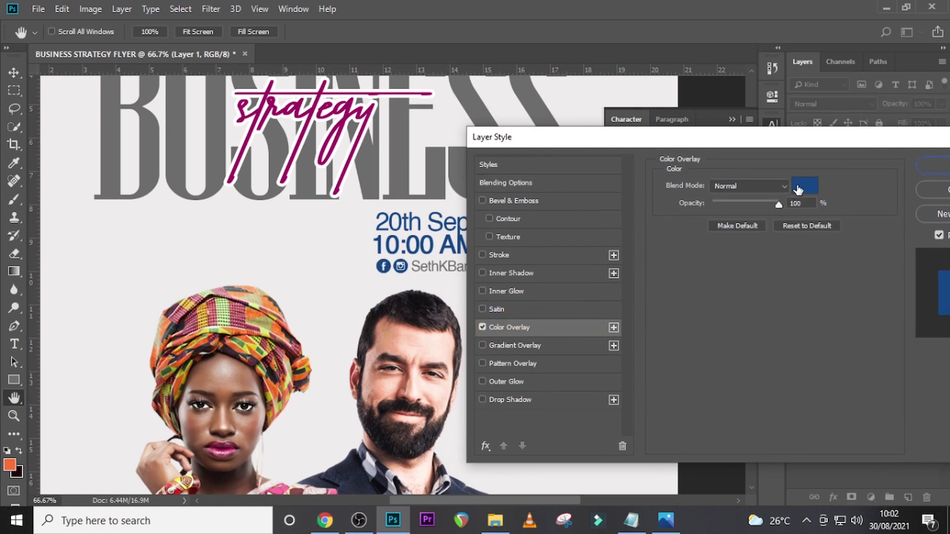
left_click(804, 186)
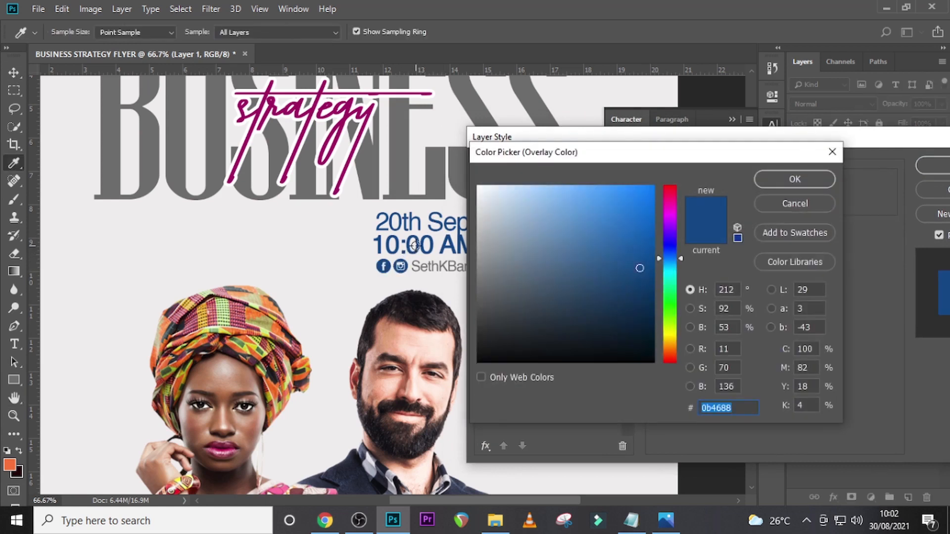
left_click(785, 180)
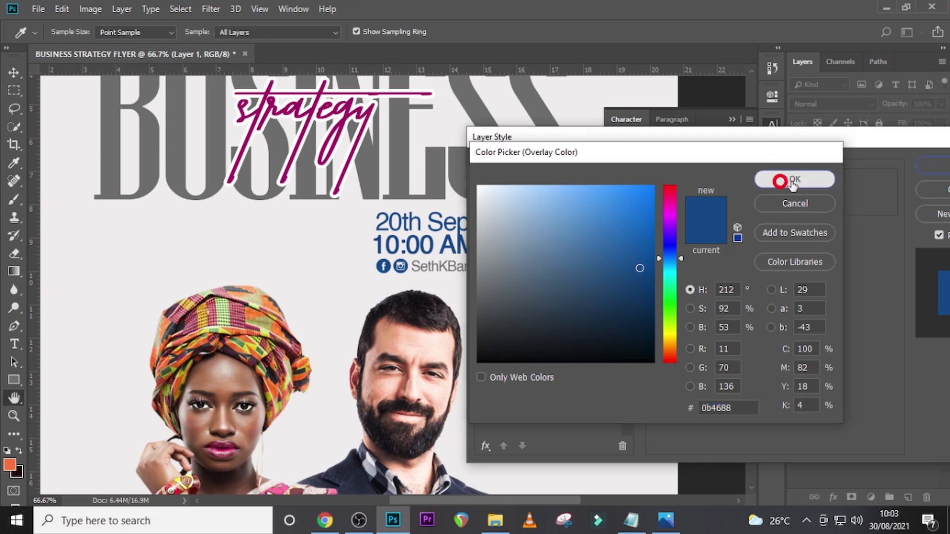
left_click(940, 168)
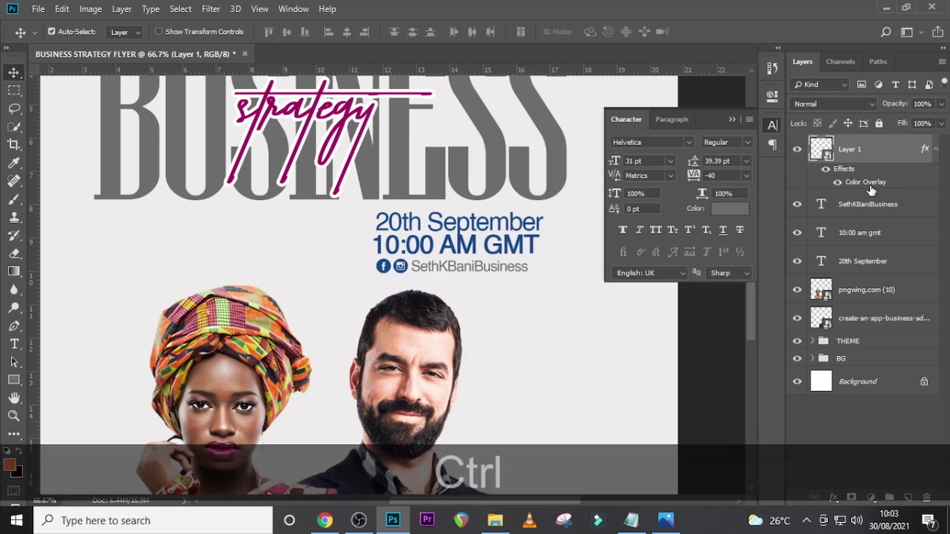
left_click(936, 148, "ctrl")
- Nudge the social icons and the business handle text together a few pixels to the right
left_click(872, 180, "ctrl")
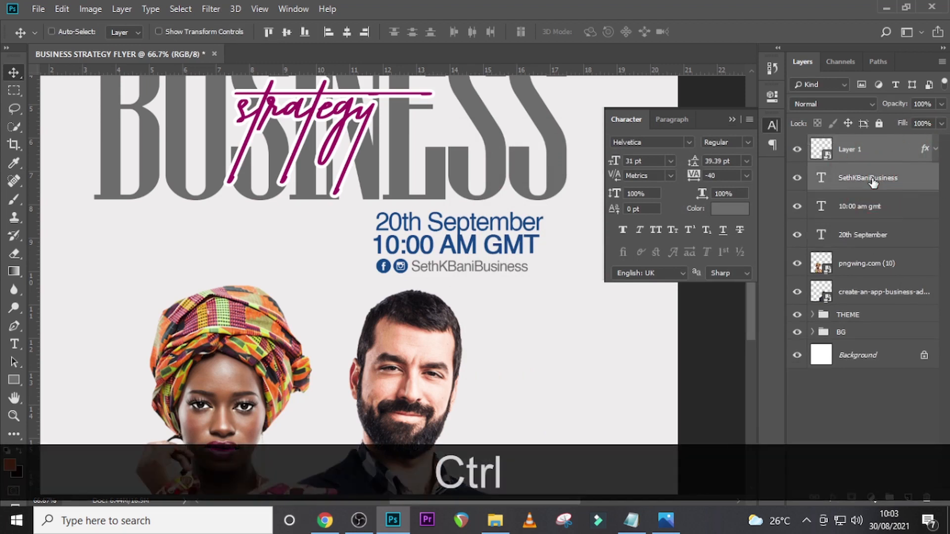
key("Right")
key("Right")
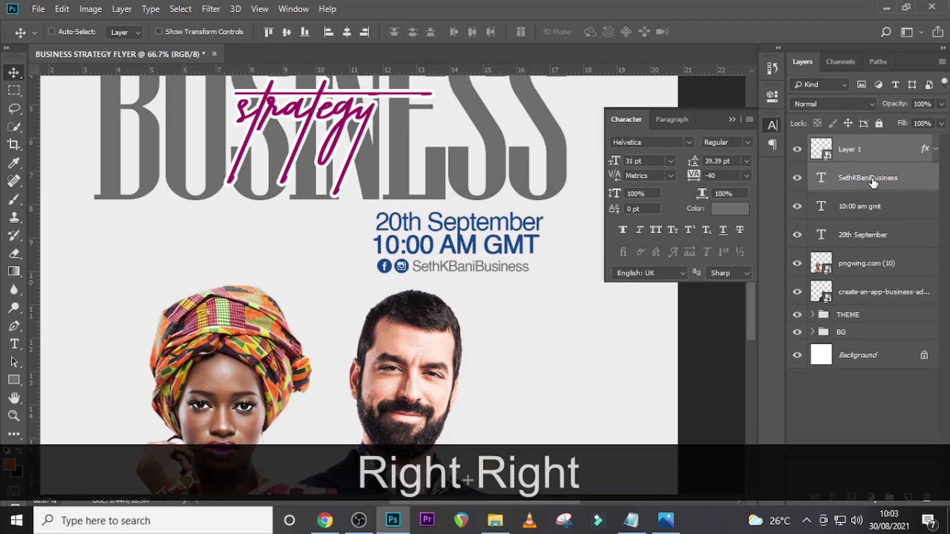
key("Right")
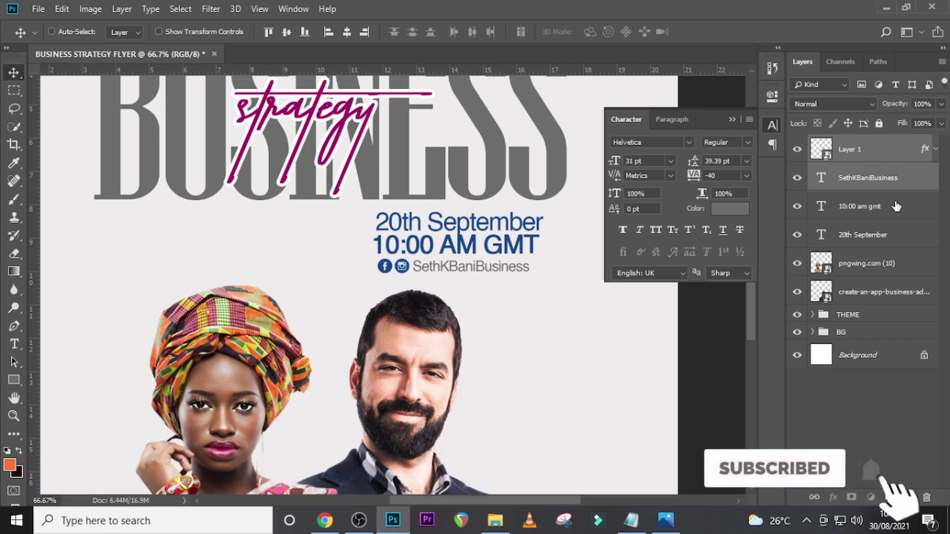
- Duplicate the business handle text layer and move the copy 30 px down, directly beneath the original
key("ctrl+j")
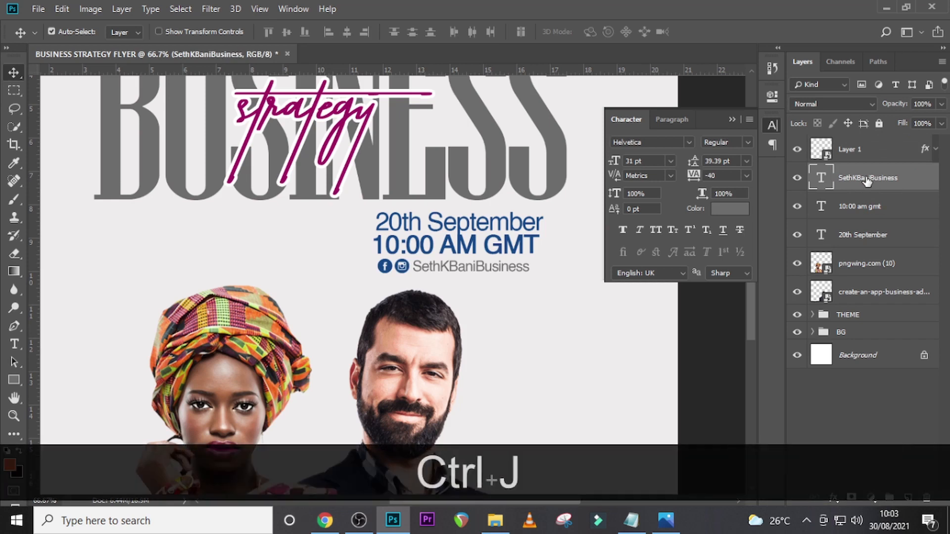
key("shift+Down")
key("shift+Down")
key("shift+Down")
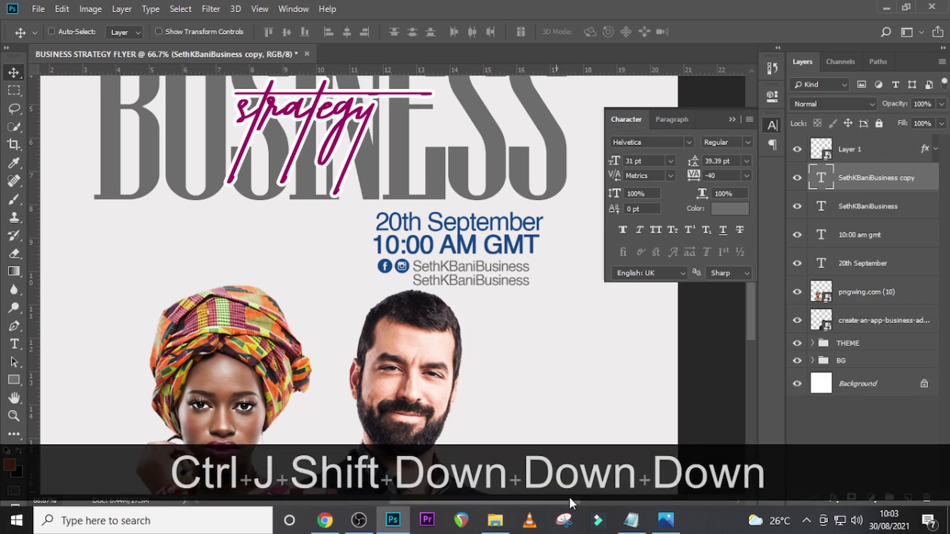
- Replace the lower handle copy's text with Kingdom House Chapel Int from U10.txt in Notepad and shift it left to start beneath the icons
left_click(633, 522)
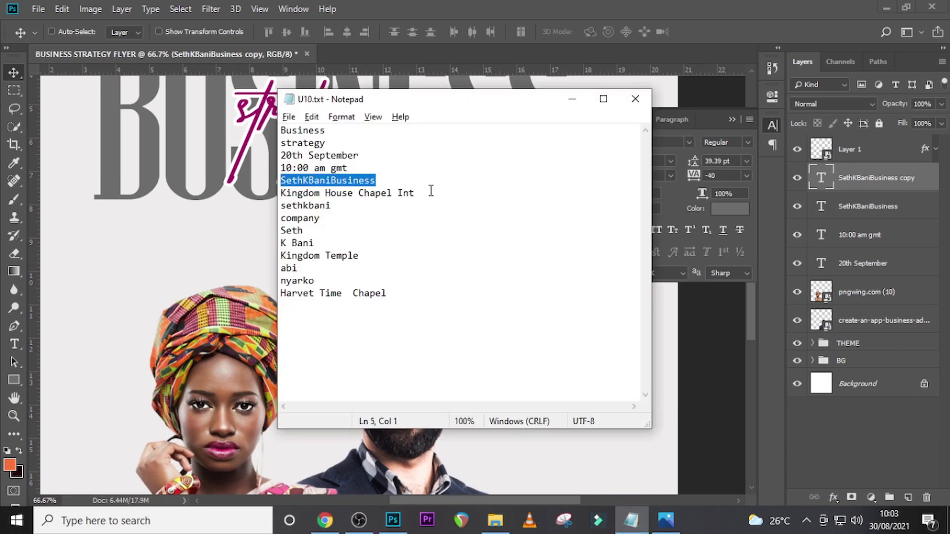
left_click_drag(431, 190, 278, 193)
key("ctrl+c")
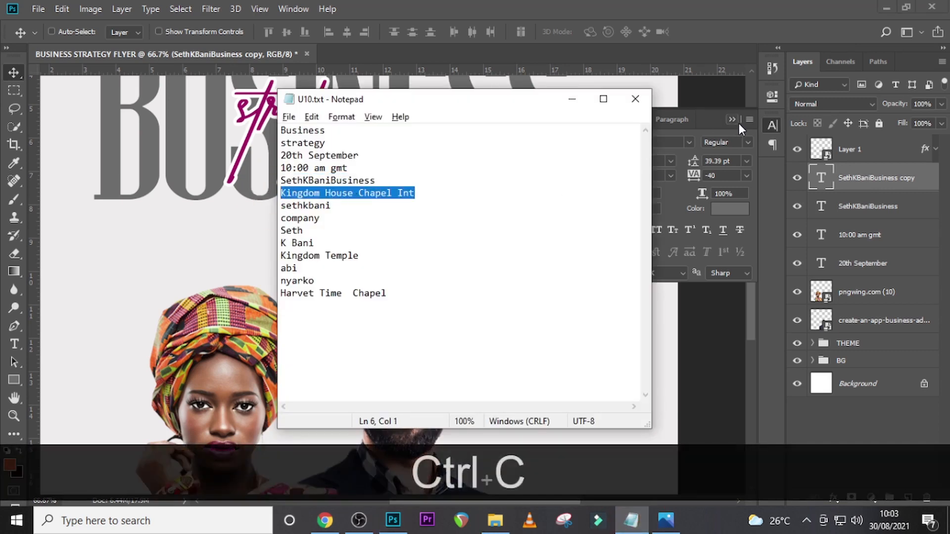
double_click(826, 179)
key("ctrl+v")
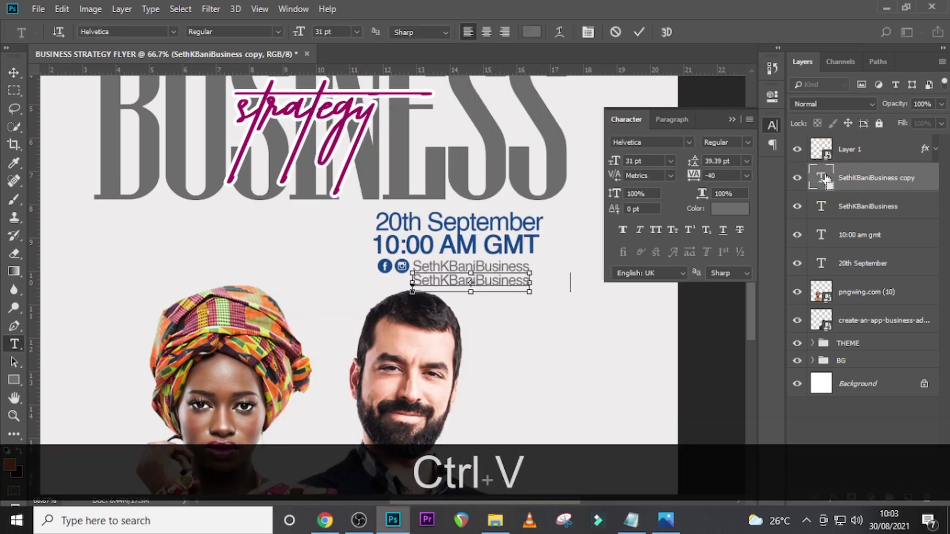
left_click(825, 178)
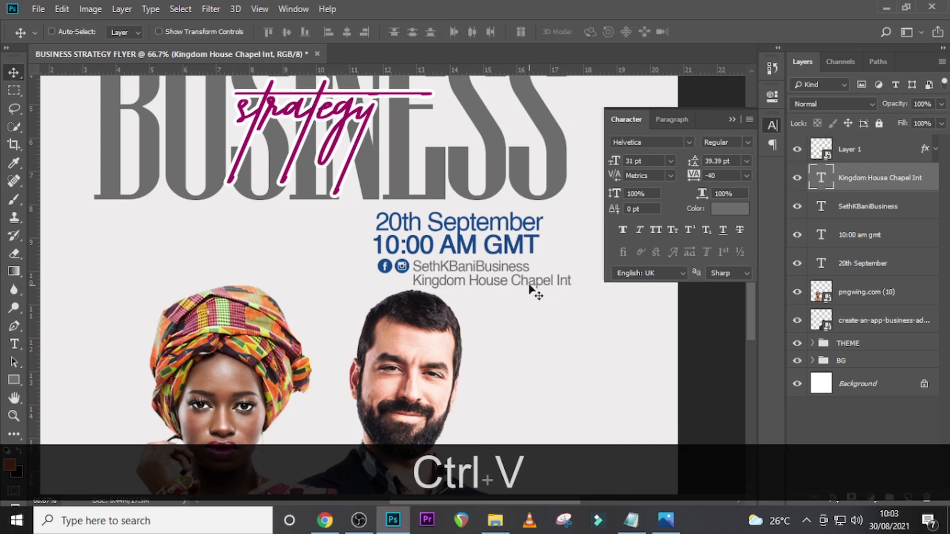
left_click_drag(530, 286, 491, 286)
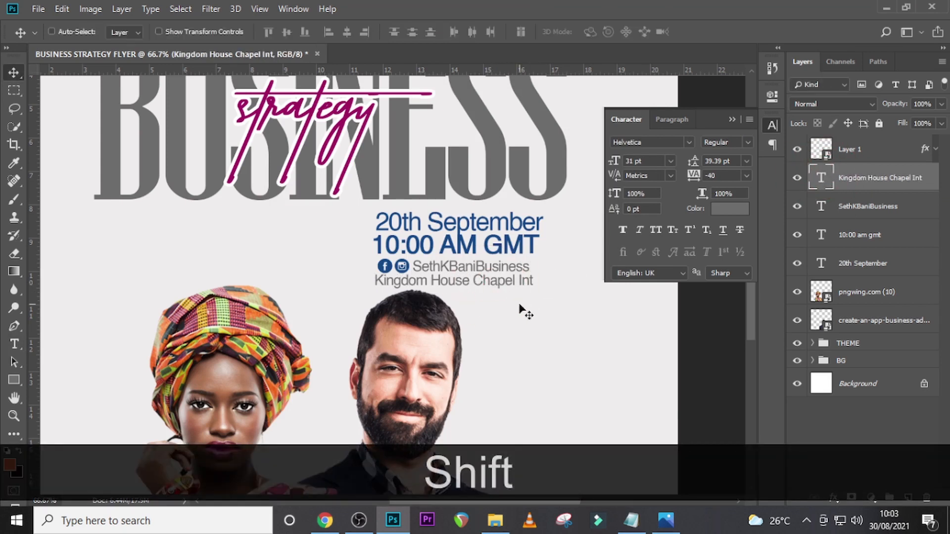
- Nudge the Kingdom House Chapel Int text a few pixels right and down beneath the social icons
key("Down")
key("Down")
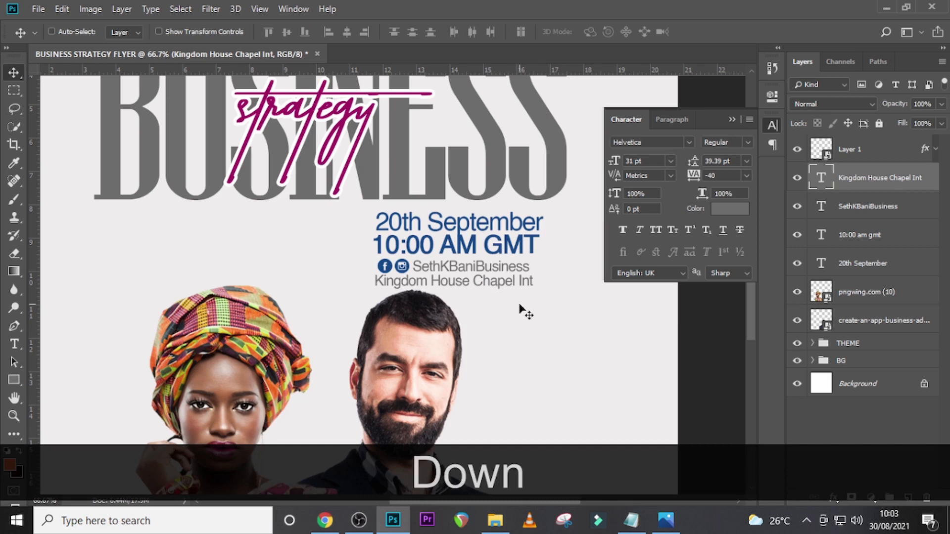
key("Right")
key("Right")
key("Right")
key("Right")
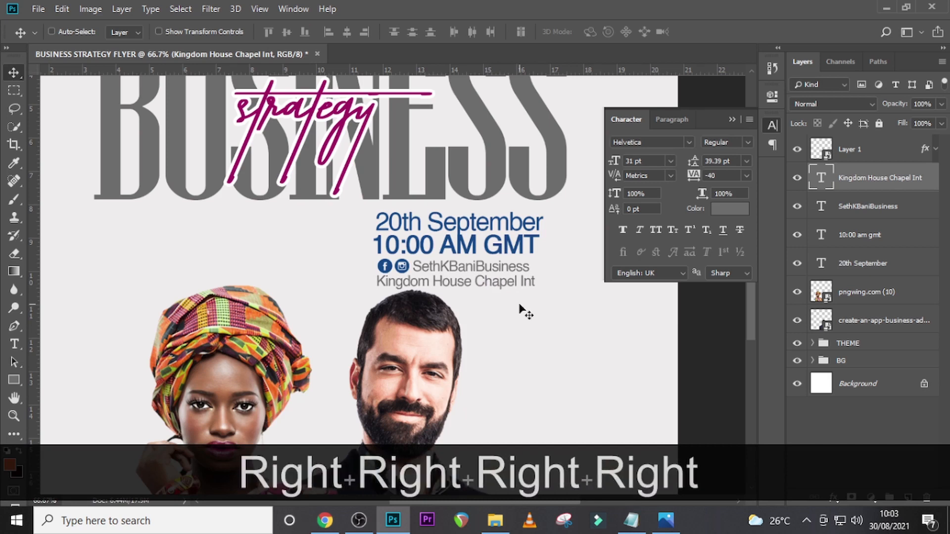
key("Down")
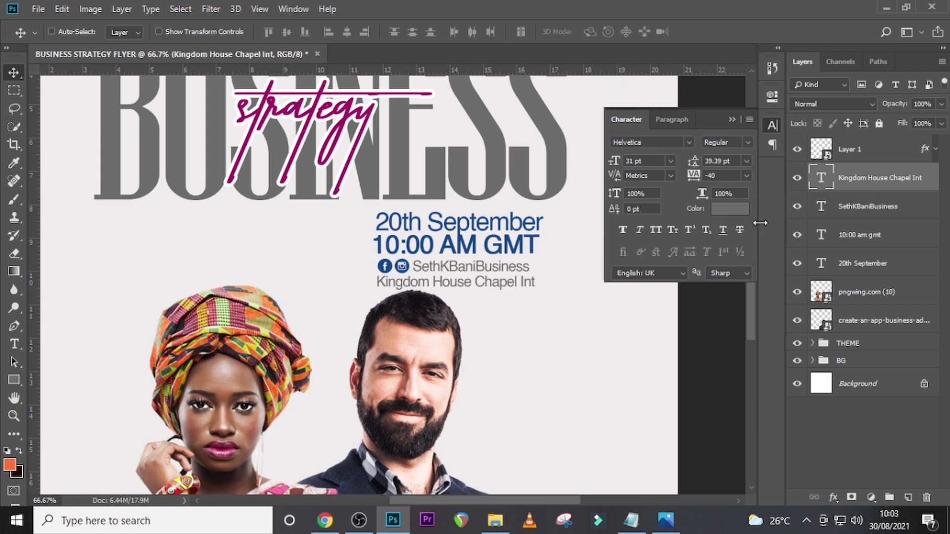
- Nudge the social icons and the business handle text together a few pixels to the left
left_click(855, 207)
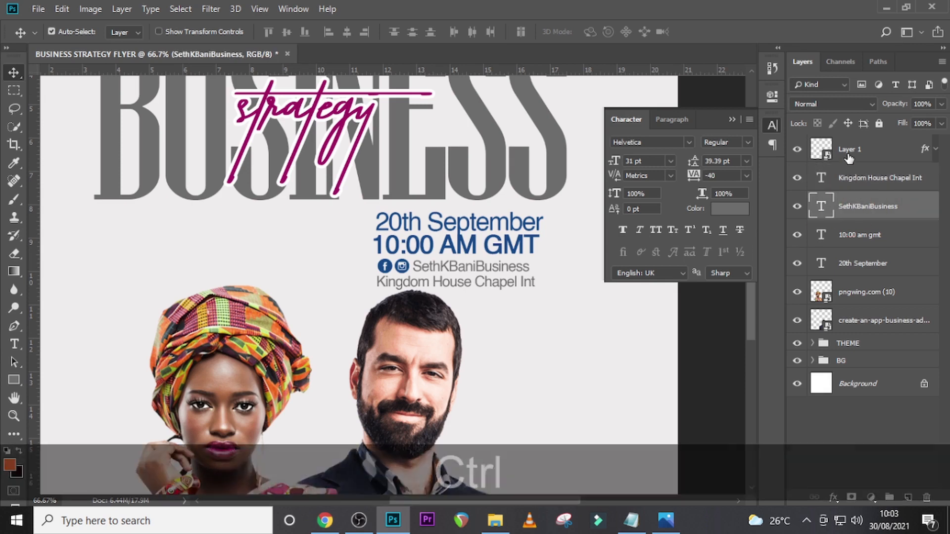
left_click(839, 151, "ctrl")
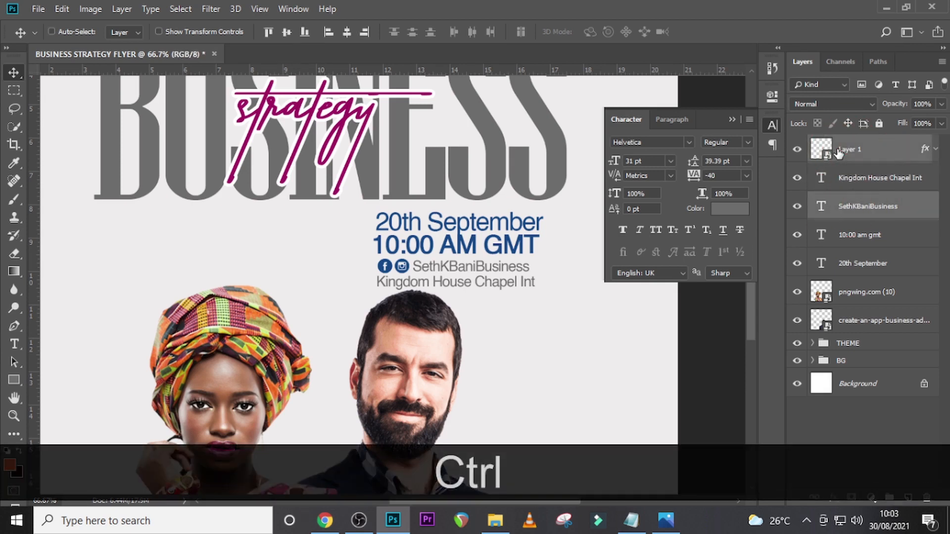
key("Left")
key("Left")
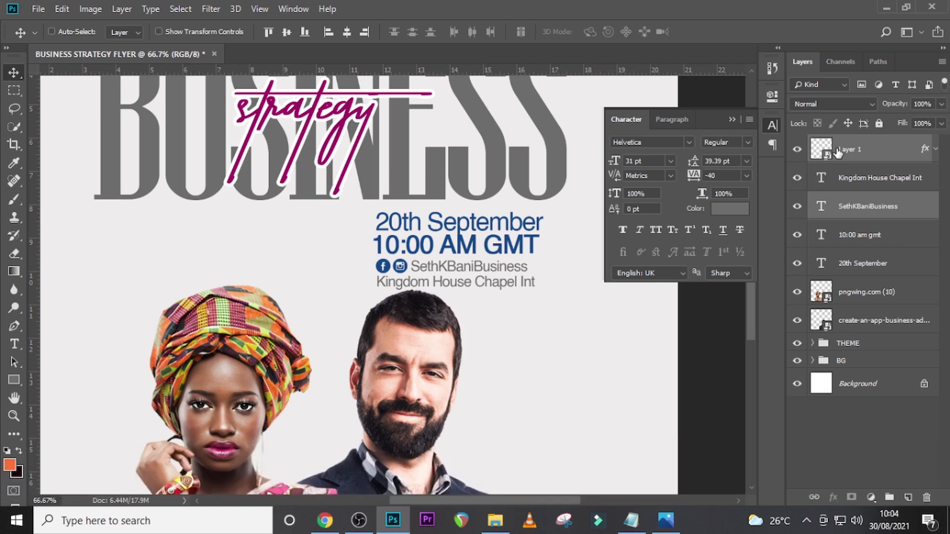
- Nudge the Kingdom House Chapel Int text slightly further down from the handle line
left_click(854, 186)
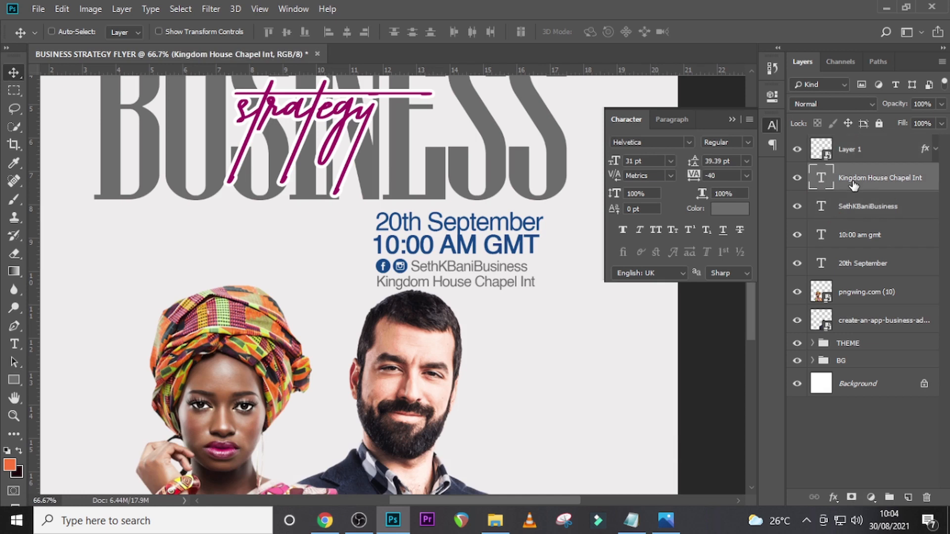
key("Down")
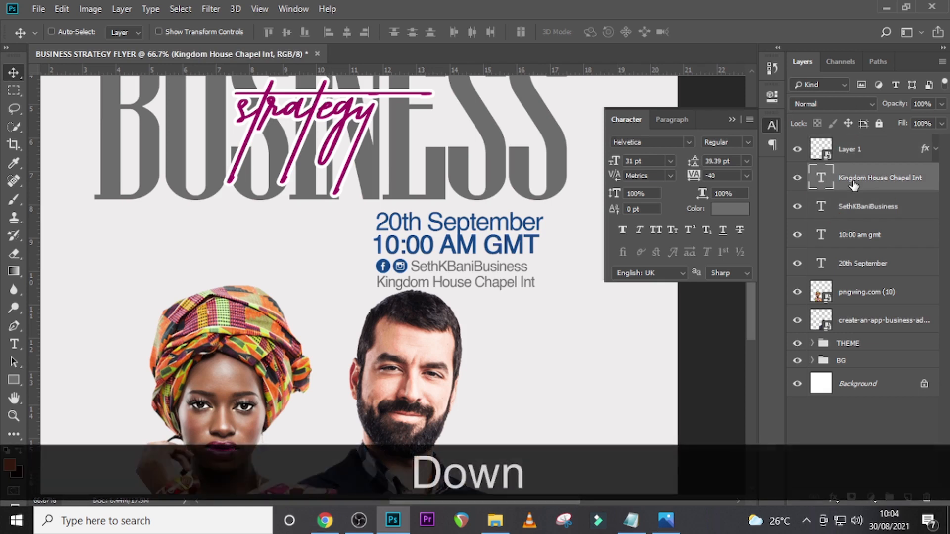
key("Down")
- Nudge the 20th September text left so it starts level with the 10:00 AM GMT line
left_click(872, 207)
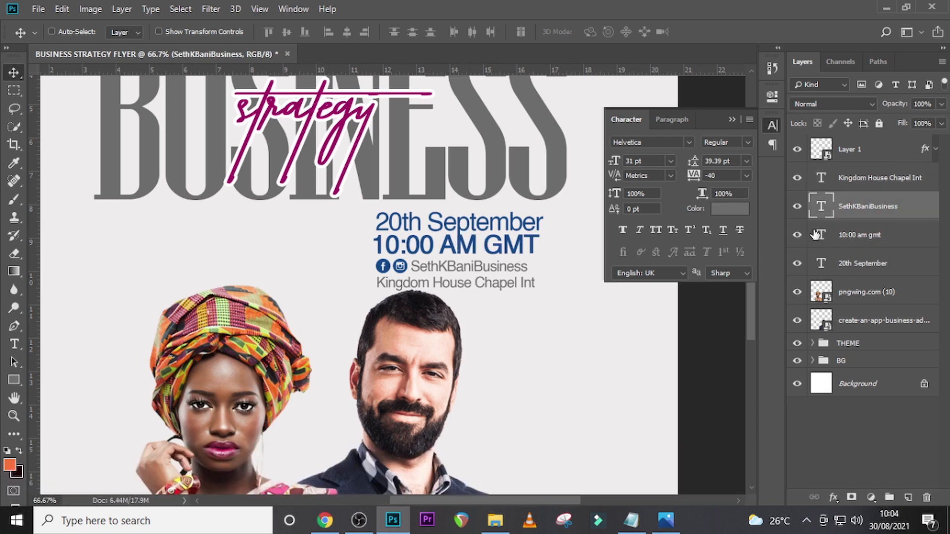
left_click(855, 263)
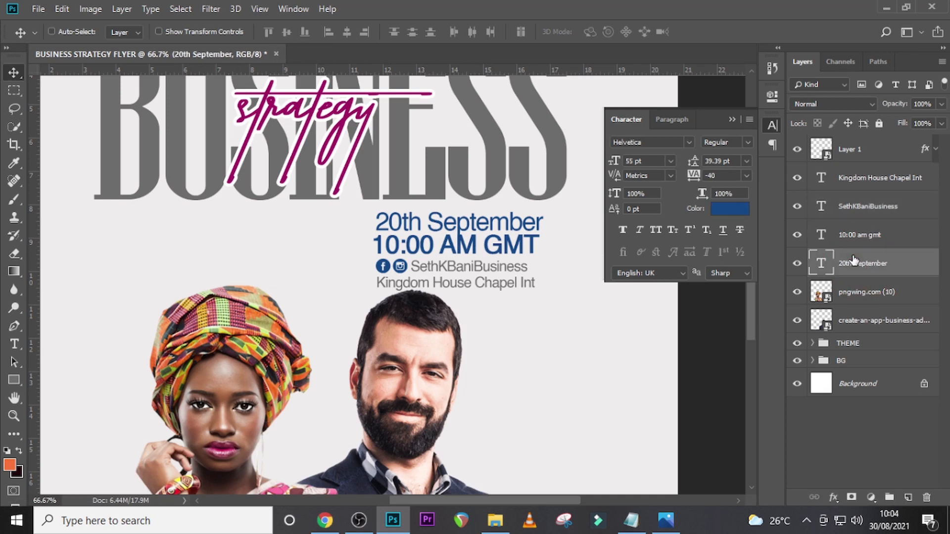
key("Left")
key("Left")
key("Left")
key("Left")
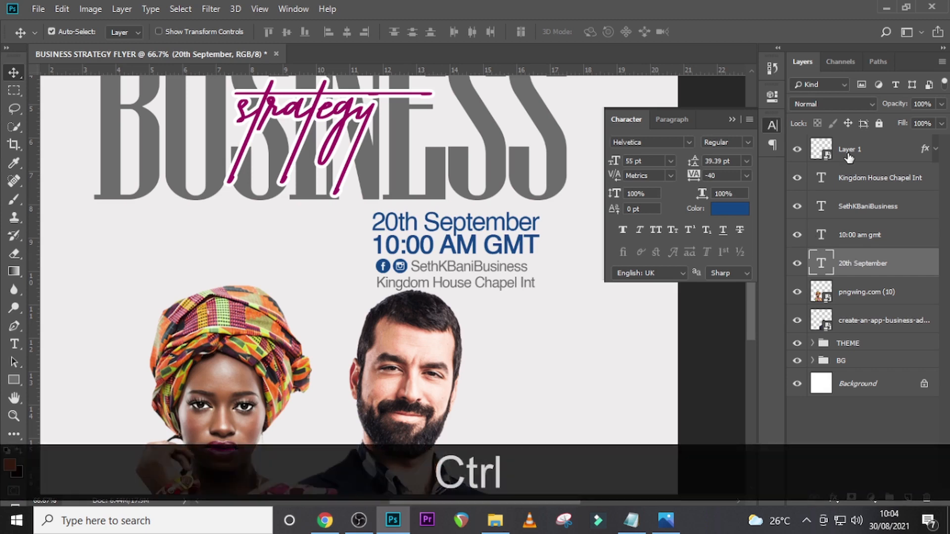
- Group the social icons, venue, handle, time and date layers and name the group date time
left_click(850, 153, "ctrl")
left_click(855, 233, "ctrl")
left_click(852, 206, "ctrl")
left_click(849, 180, "ctrl")
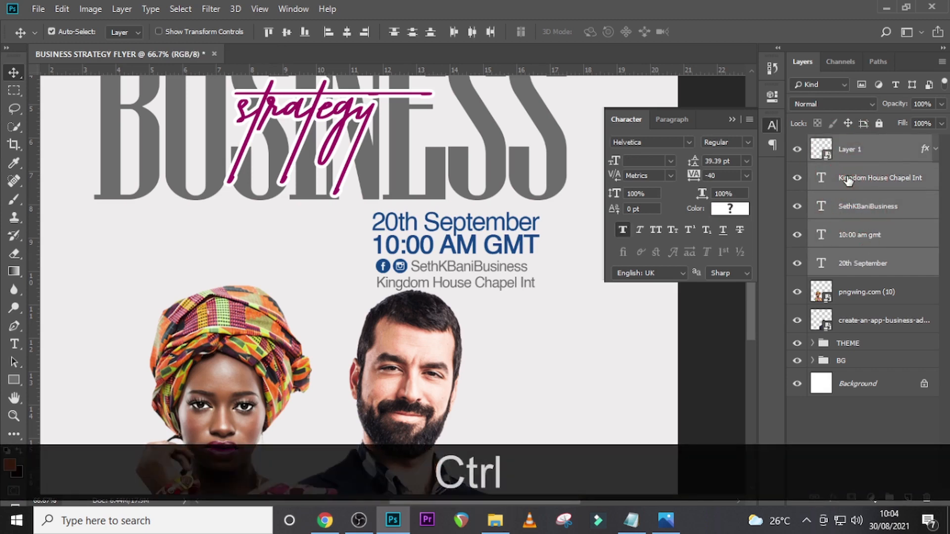
key("ctrl+g")
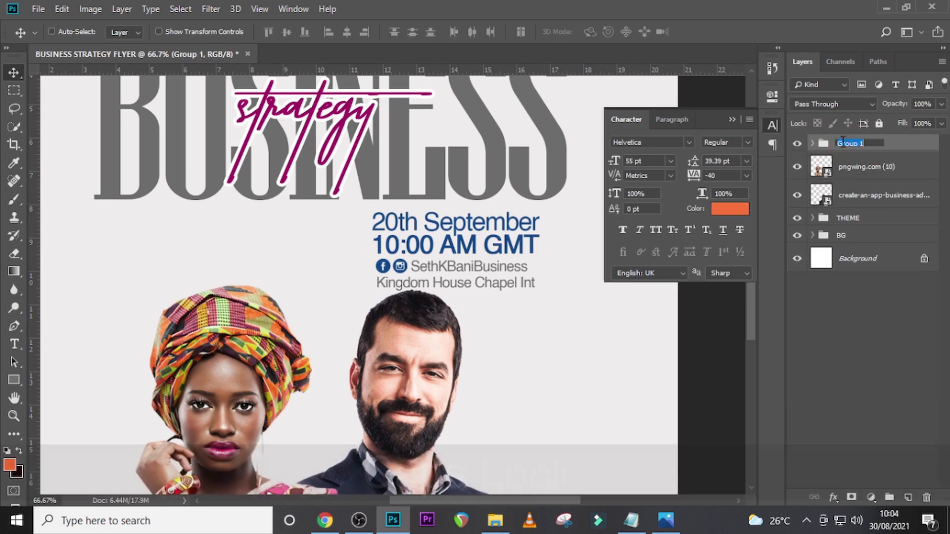
key("Caps_Lock")
type("dat")
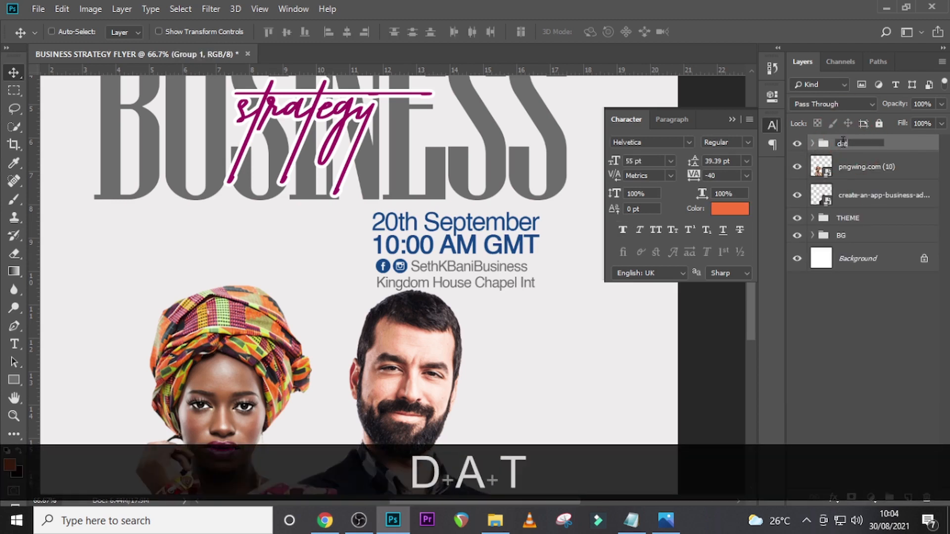
type("e time")
key("Return")
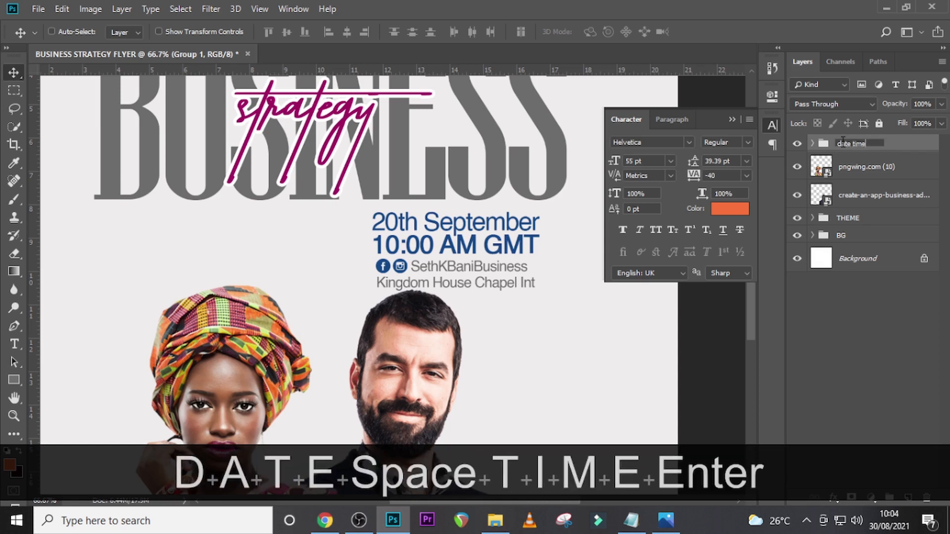
- Group the two portrait layers and name the group IMAGES
left_click(847, 167)
left_click(850, 197, "ctrl")
key("ctrl+g")
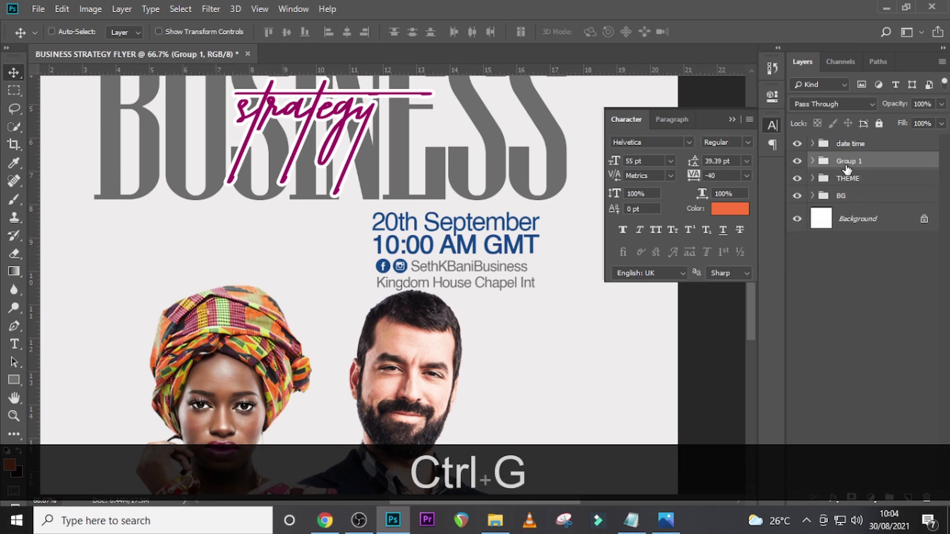
double_click(848, 162)
key("Caps_Lock")
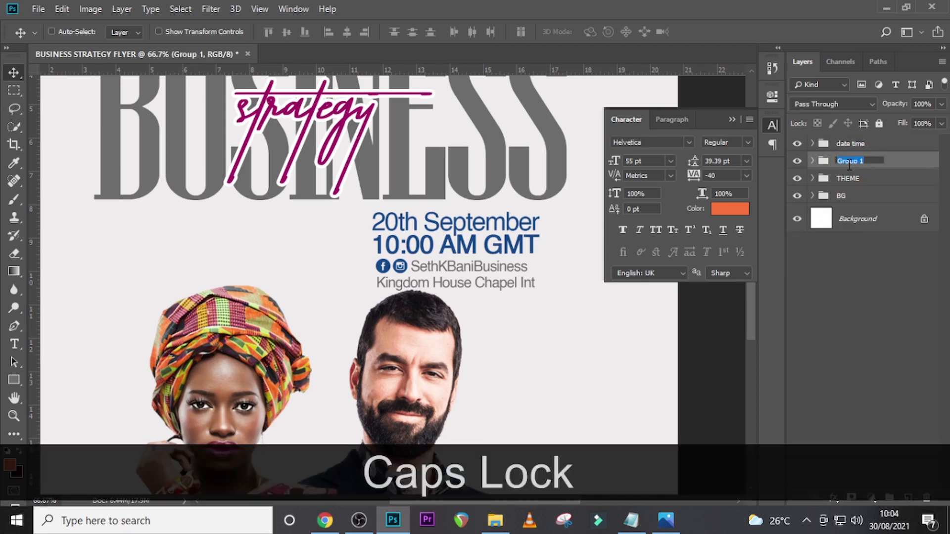
type("IMAGES")
key("Return")
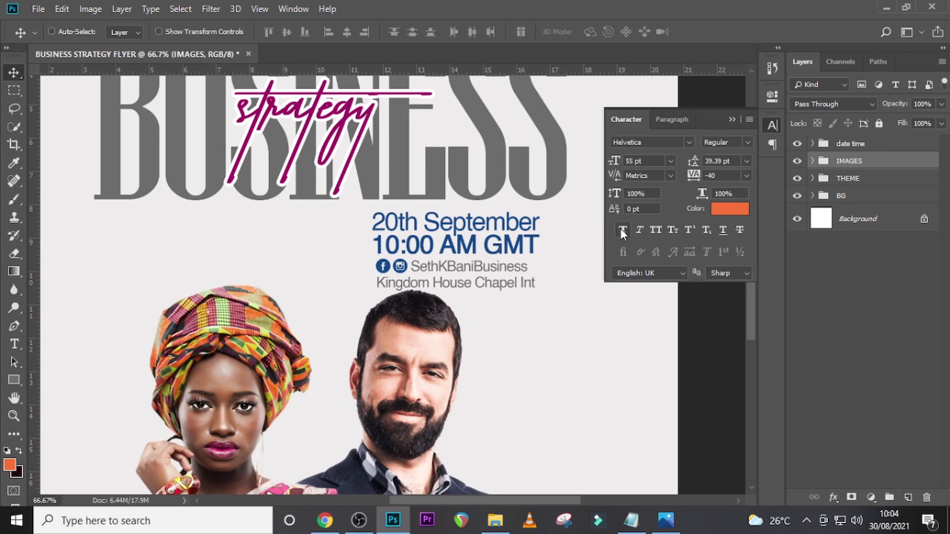
- Move the date time group right and slightly up, aligning its right edge with the end of the BUSINESS title
key("ctrl+0")
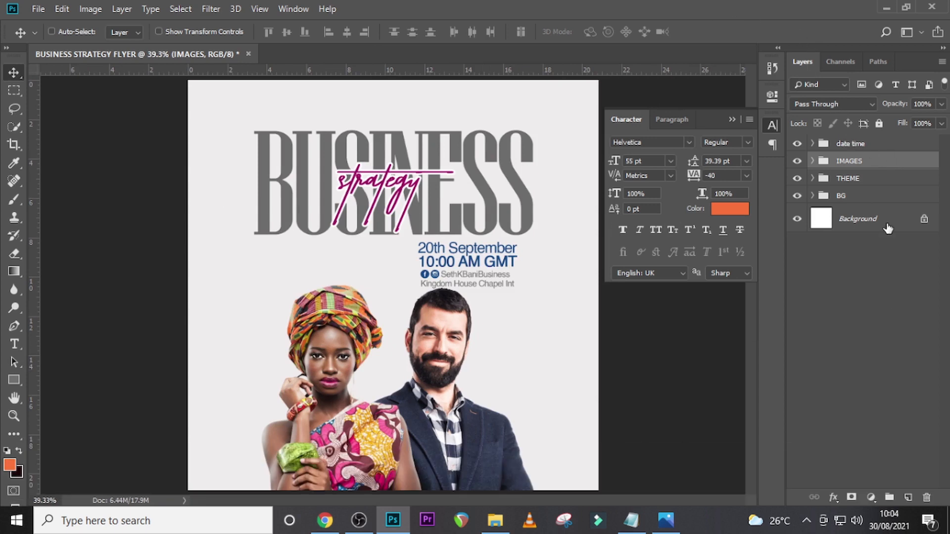
left_click(854, 143)
key("v")
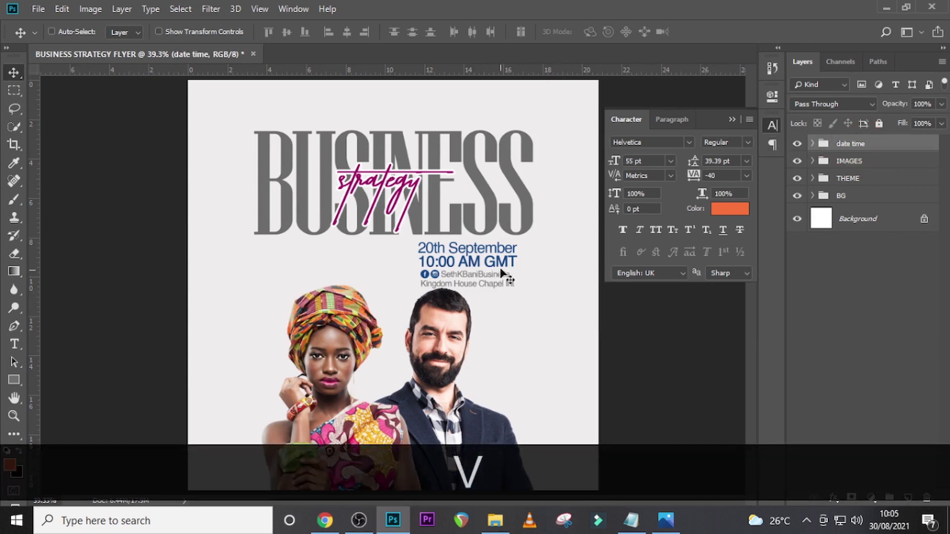
left_click_drag(505, 269, 520, 266)
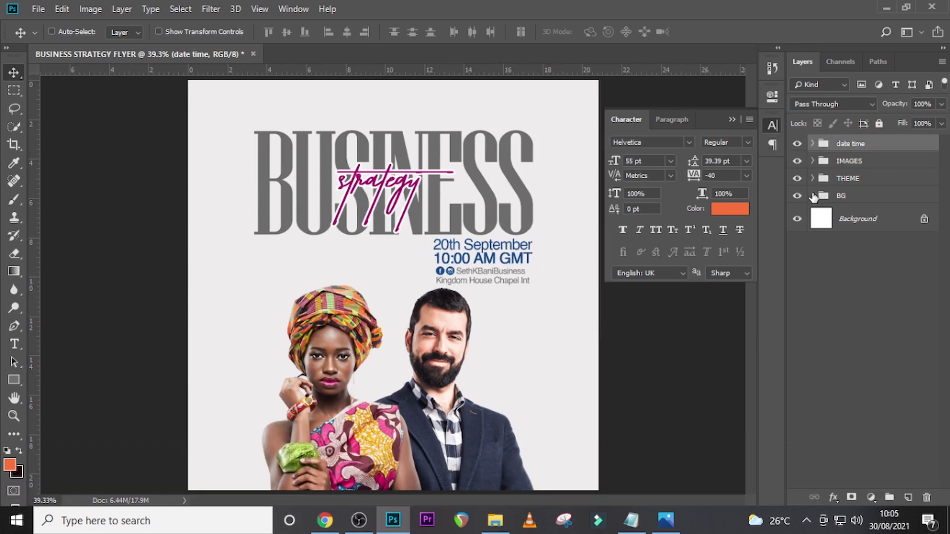
- Apply faux italic to the Business title text in the THEME group and turn off its all caps style
left_click(813, 178)
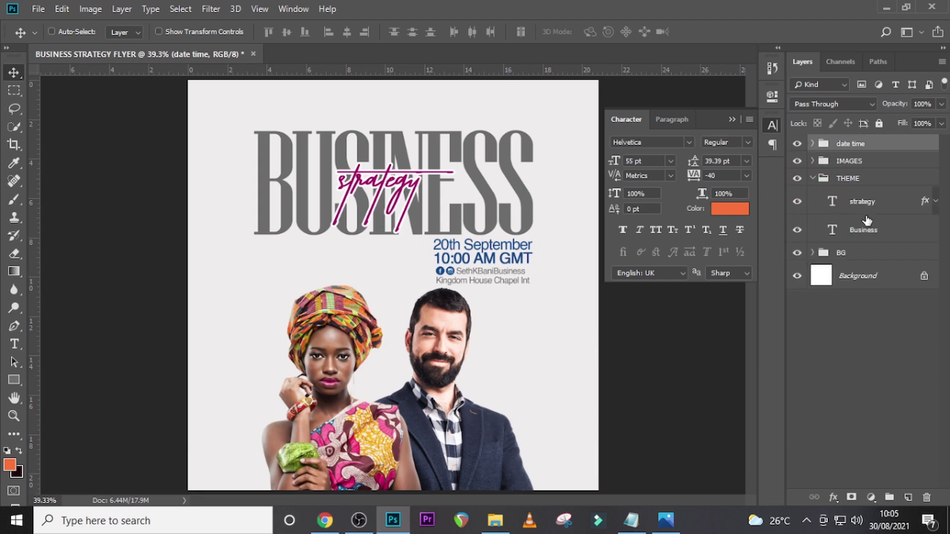
left_click(859, 230)
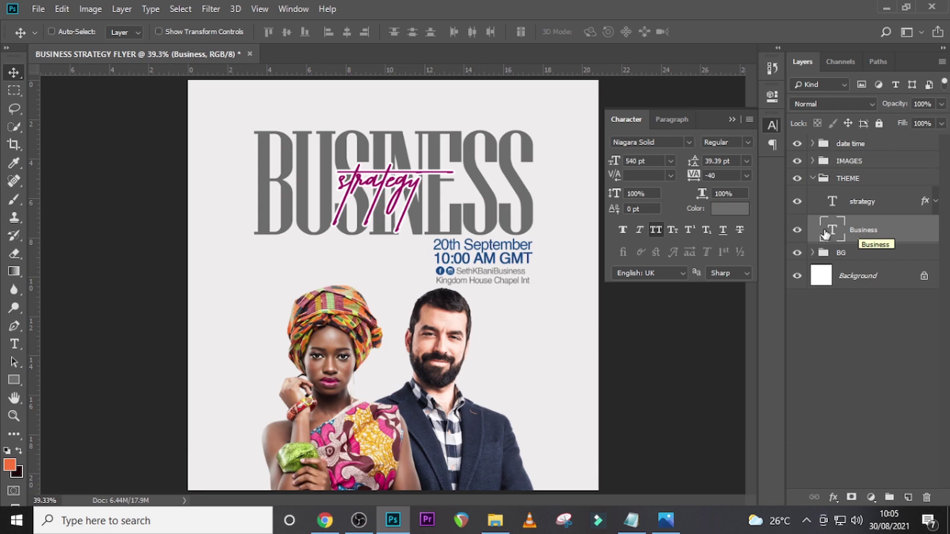
left_click(640, 230)
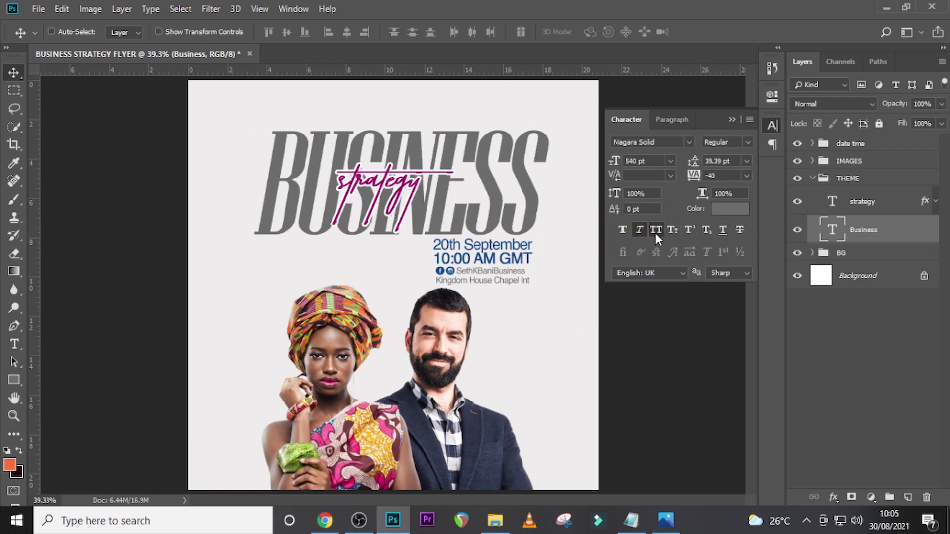
left_click(656, 229)
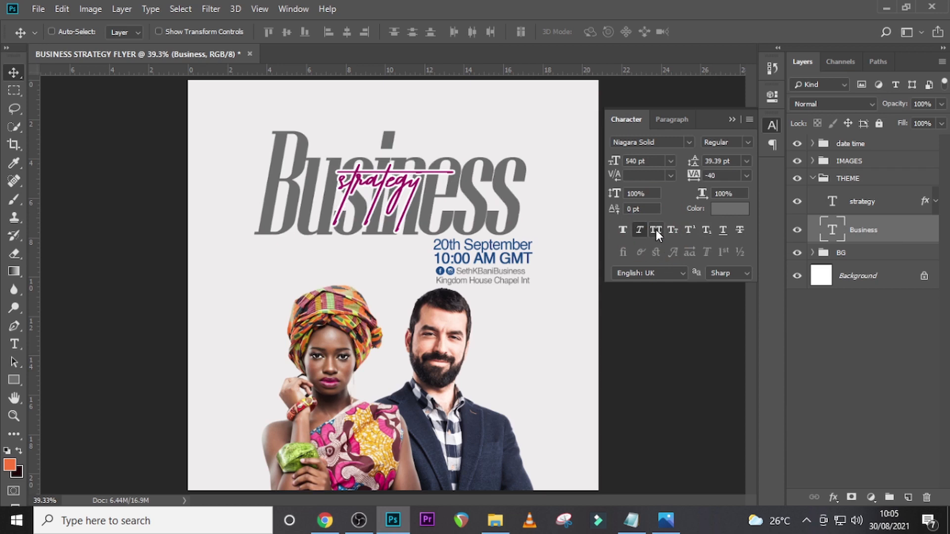
- Nudge the strategy text down and a few pixels right over the Business title, and collapse the THEME group
left_click(861, 206)
key("Caps_Lock")
key("Down")
key("Down")
key("Down")
key("Down")
key("Down")
key("Down")
key("Down")
key("Down")
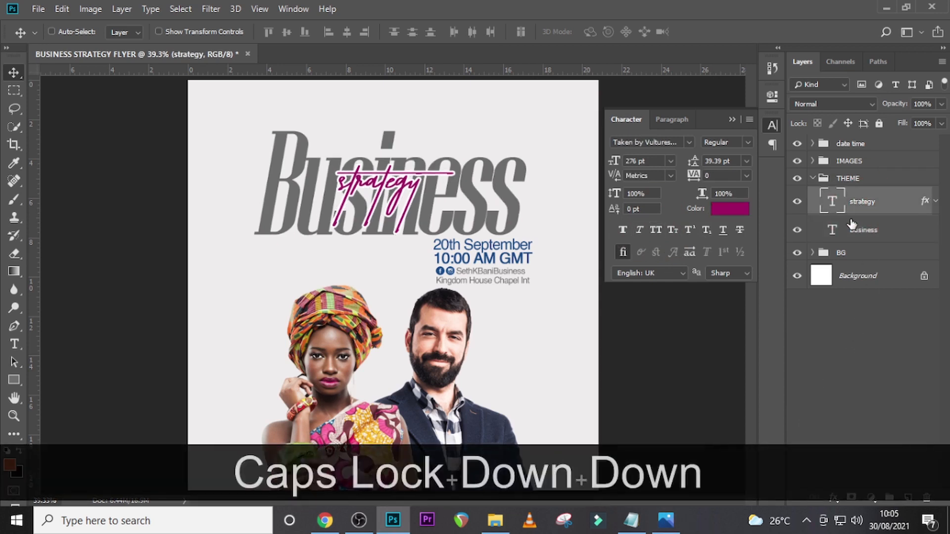
key("Down")
key("Down")
key("Down")
key("Down")
key("Down")
key("Down")
key("Down")
key("Down")
key("Down")
key("Down")
key("Down")
key("Down")
key("Down")
key("Down")
key("Down")
key("Down")
key("Down")
key("Down")
key("Down")
key("Down")
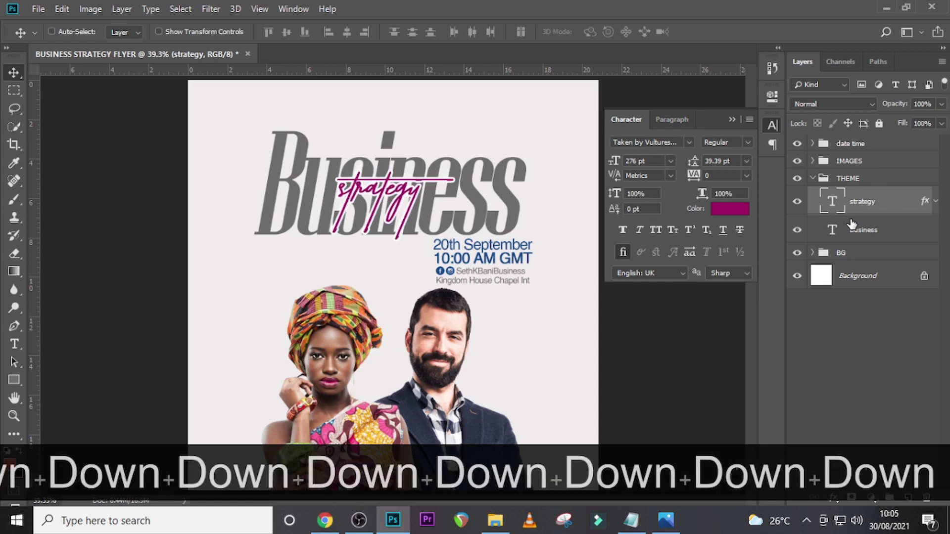
key("Down")
key("Down")
key("Down")
key("Down")
key("Down")
key("Down")
key("Down")
key("Down")
key("Down")
key("Down")
key("Down")
key("Down")
key("Down")
key("Down")
key("Down")
key("Down")
key("Down")
key("Down")
key("Down")
key("Down")
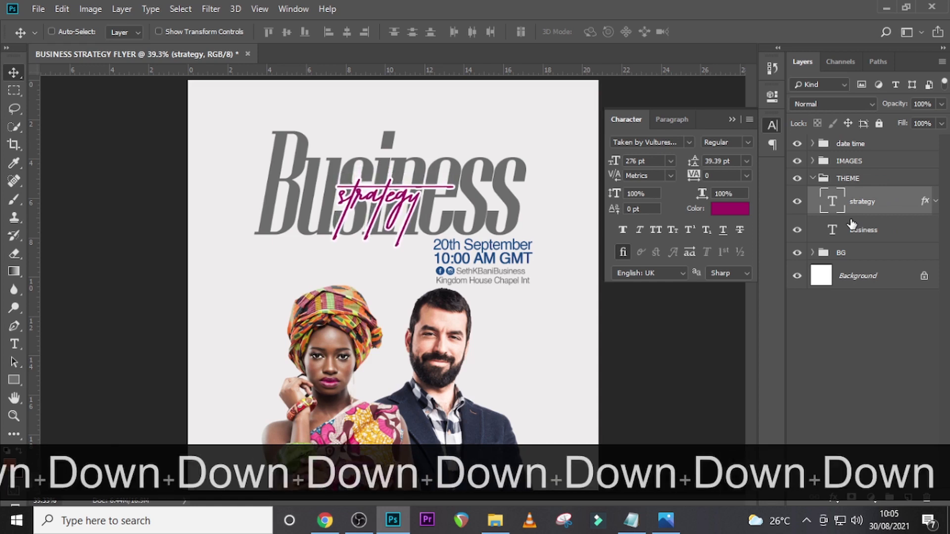
key("Down")
key("Down")
key("Down")
key("Down")
key("Down")
key("Down")
key("Down")
key("Down")
key("Down")
key("Down")
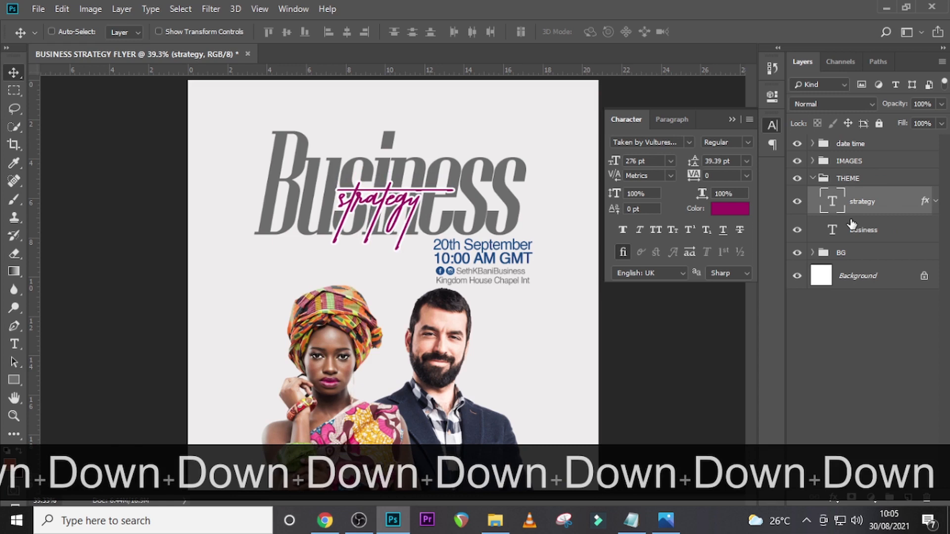
key("Right")
key("Right")
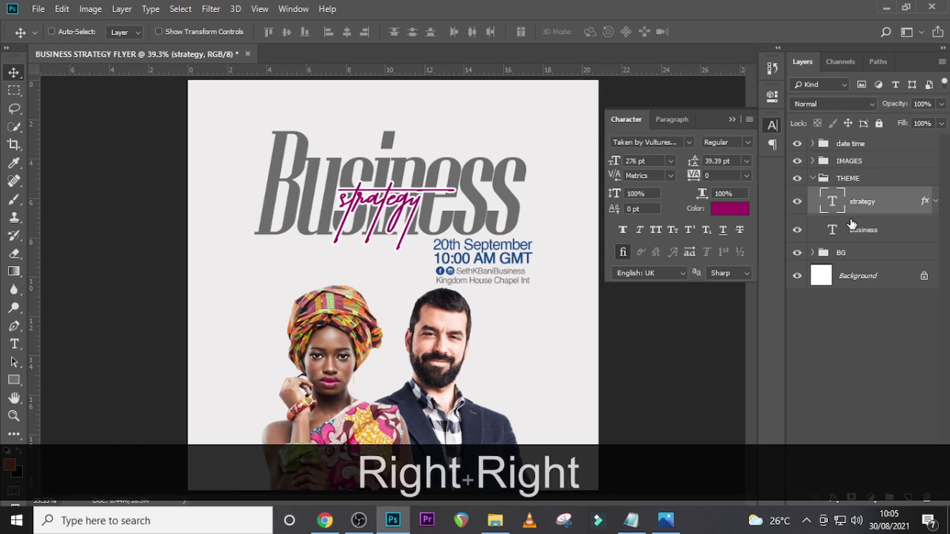
key("Right")
key("Right")
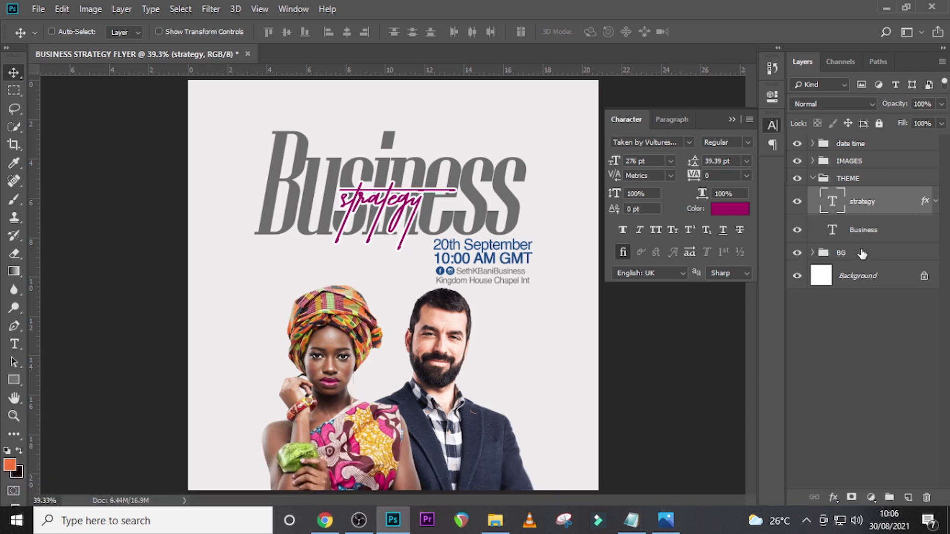
left_click(813, 179)
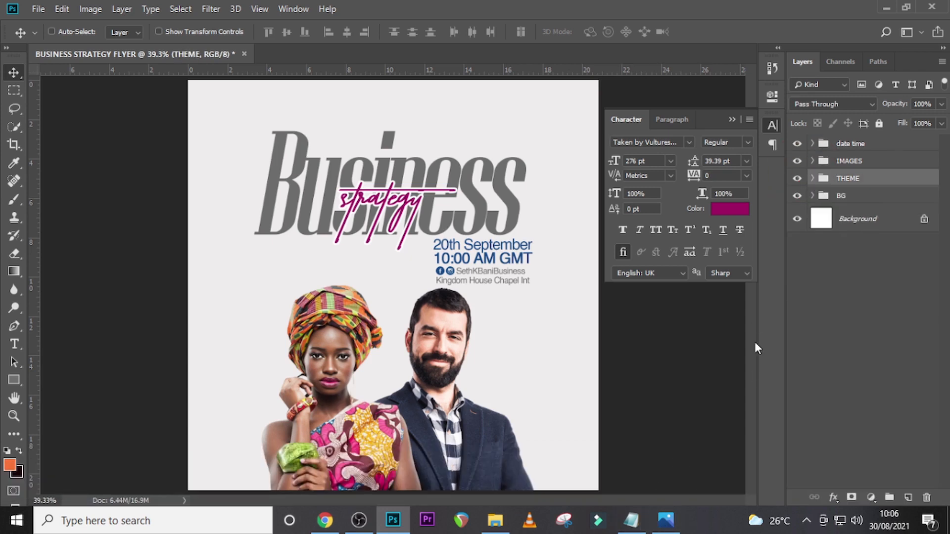
- Start a new line of text in the empty upper-left corner of the flyer, on its own layer above the THEME group
left_click(632, 523)
left_click(632, 523)
left_click(854, 143)
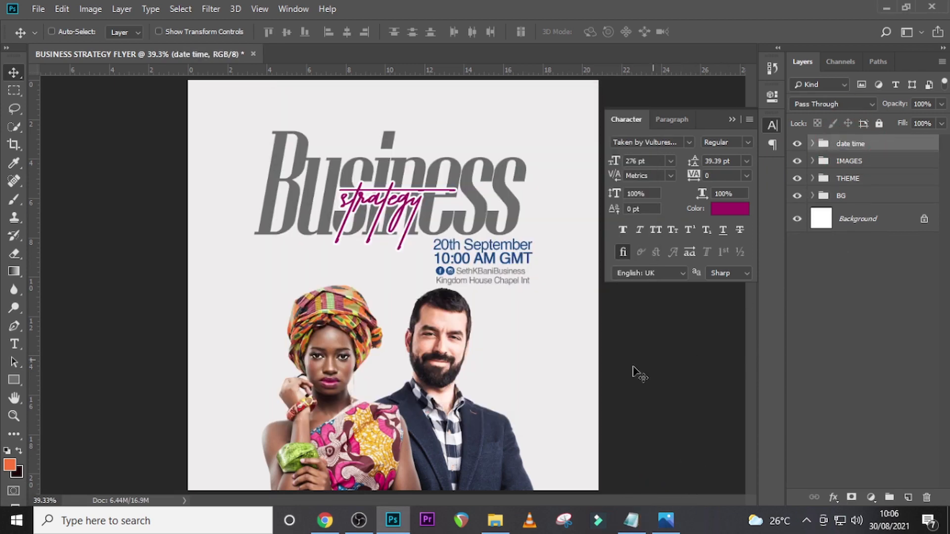
key("t")
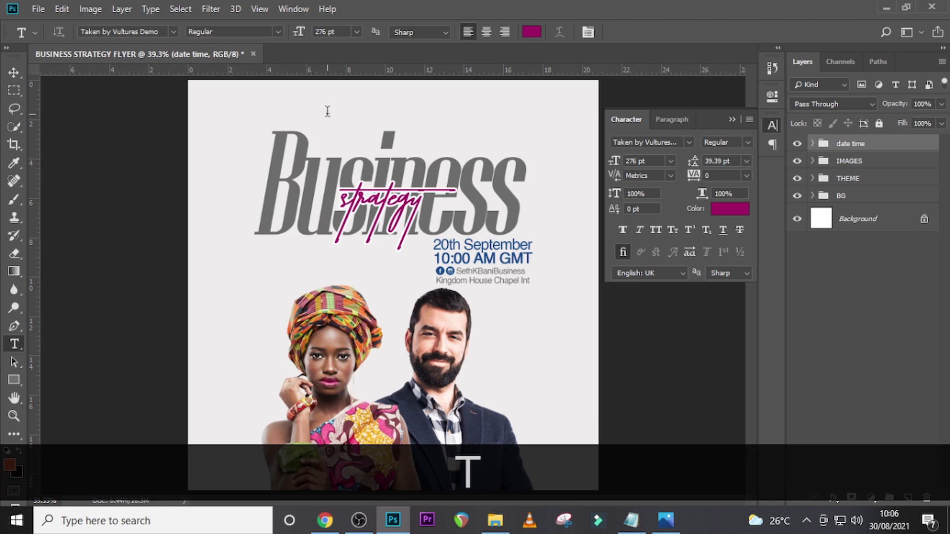
left_click(327, 111)
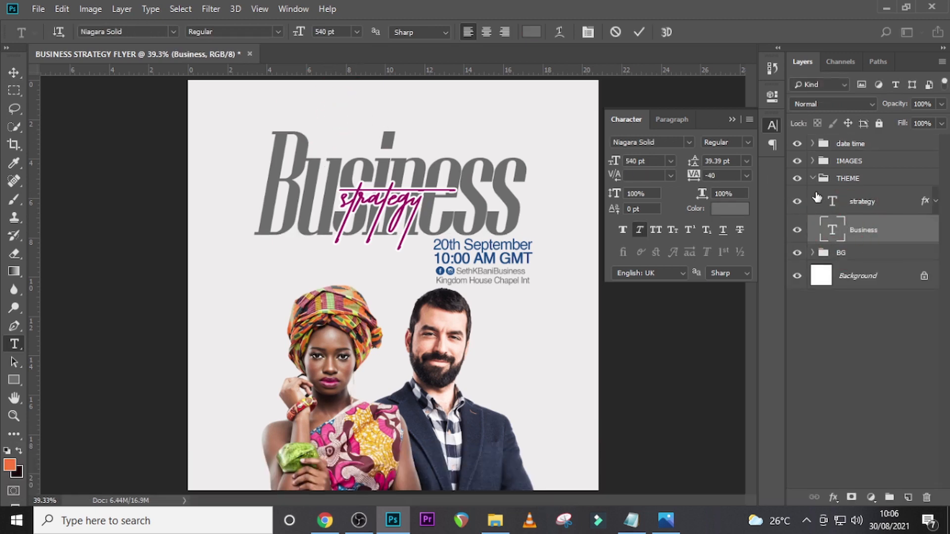
left_click(812, 178)
left_click(213, 114)
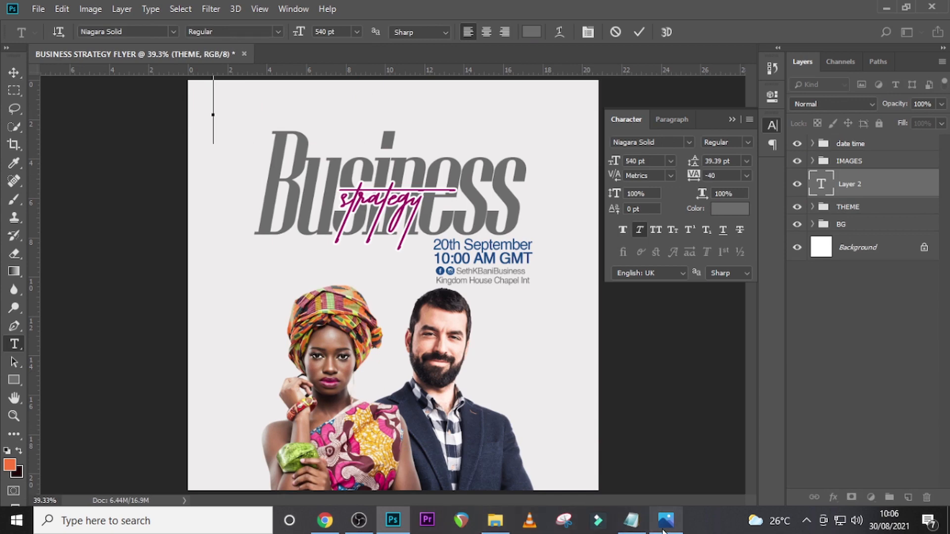
- Copy the organiser's name from the line above "company" in U10.txt and paste it into the new text layer
left_click(632, 519)
left_click_drag(331, 206, 255, 204)
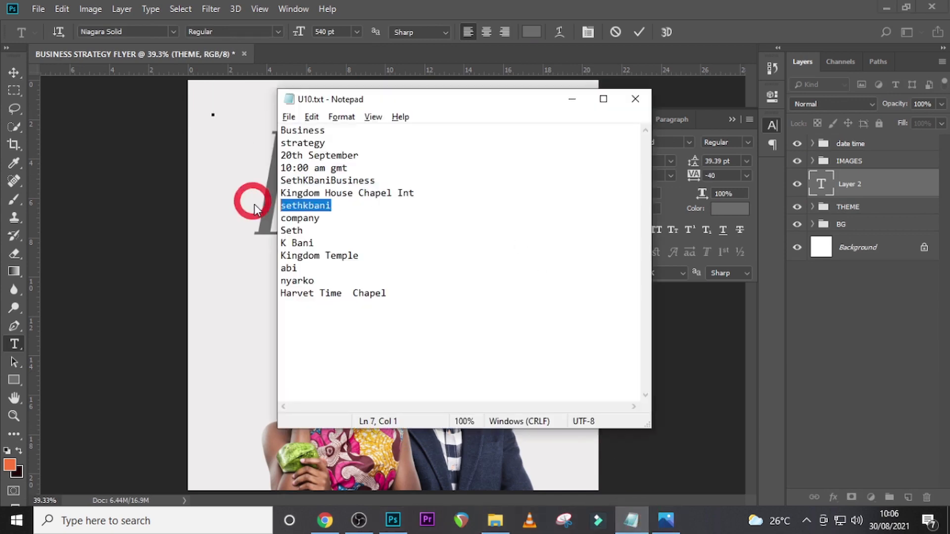
key("ctrl+c")
left_click(791, 211)
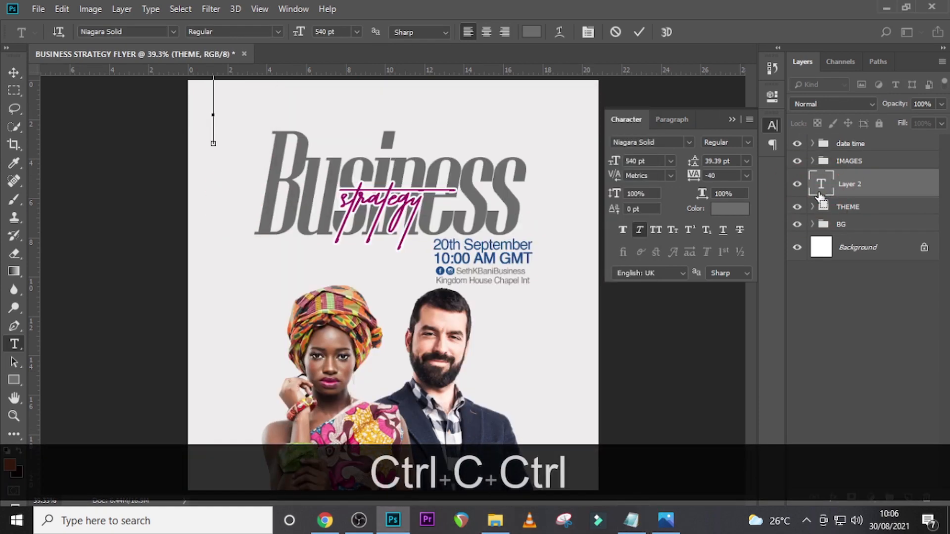
key("ctrl+v")
left_click(822, 186)
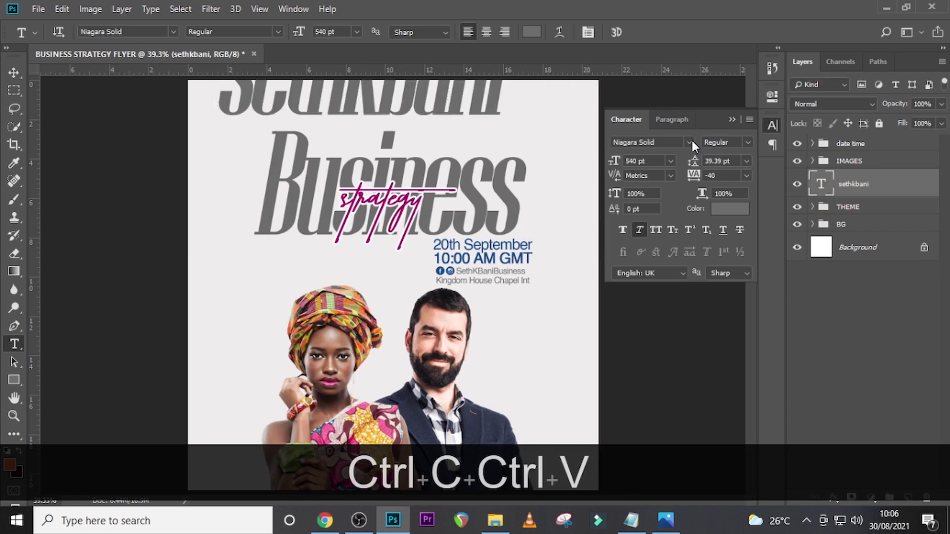
- Format the organiser name text in Arial at 24 pt with tracking 0
left_click(690, 142)
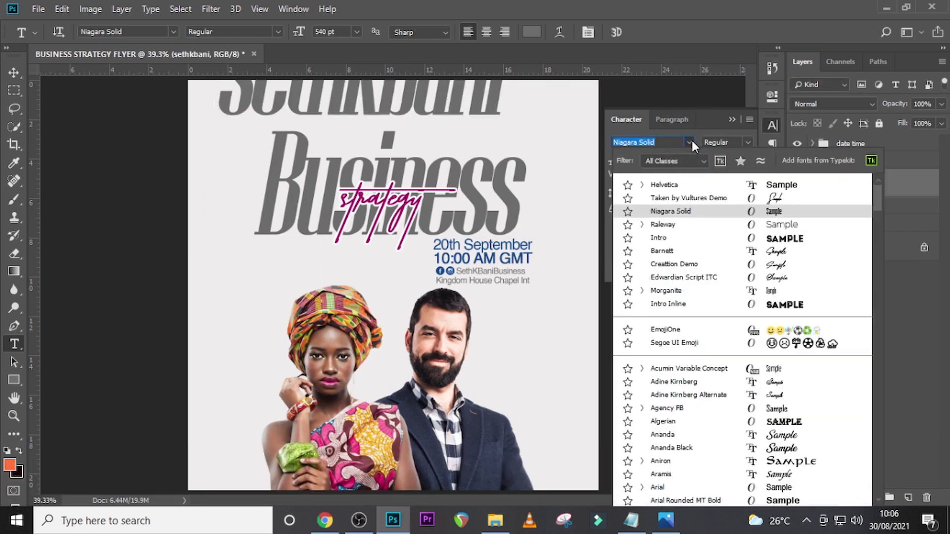
left_click(657, 482)
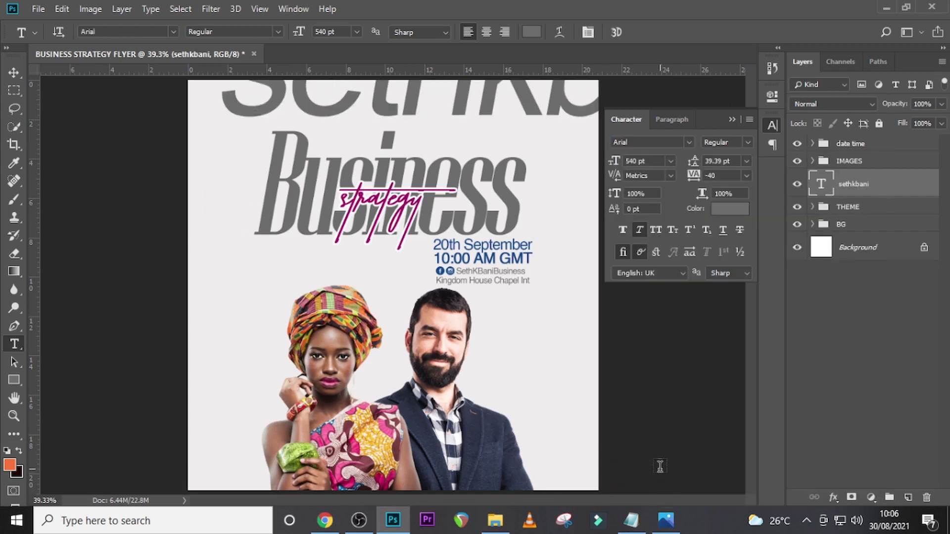
left_click(650, 164)
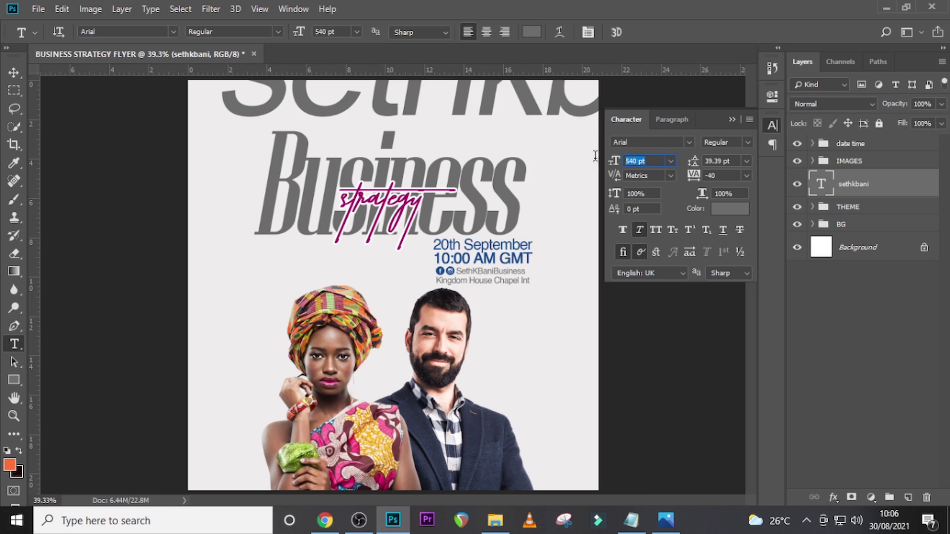
type("24")
key("Return")
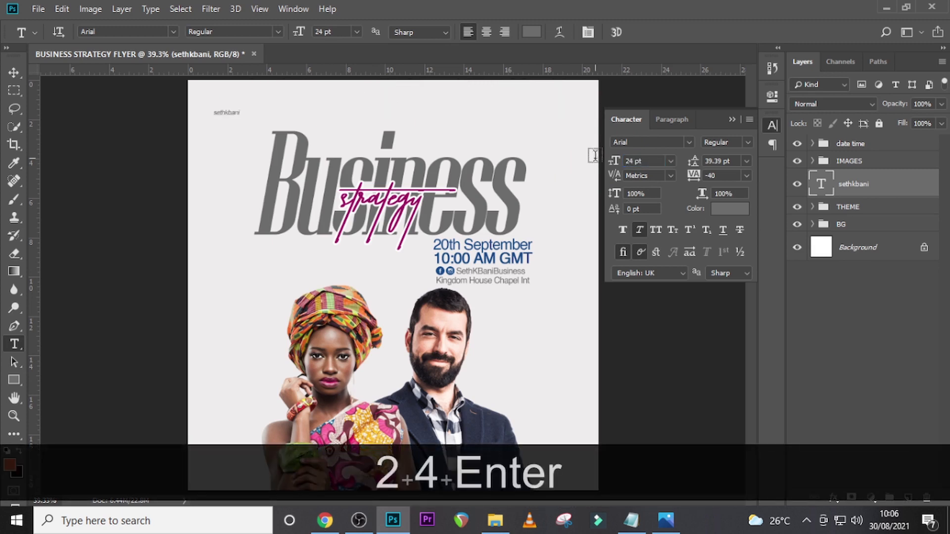
left_click(692, 176)
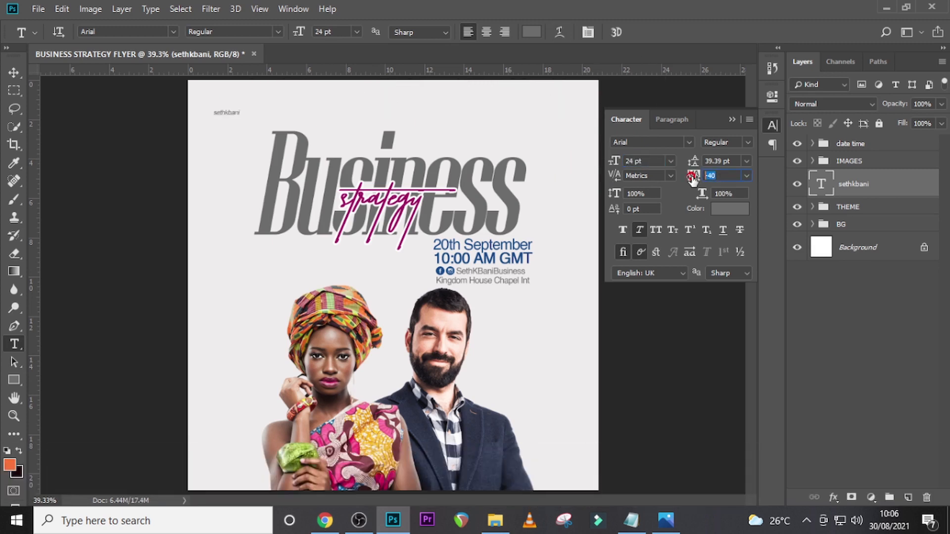
type("0")
key("Return")
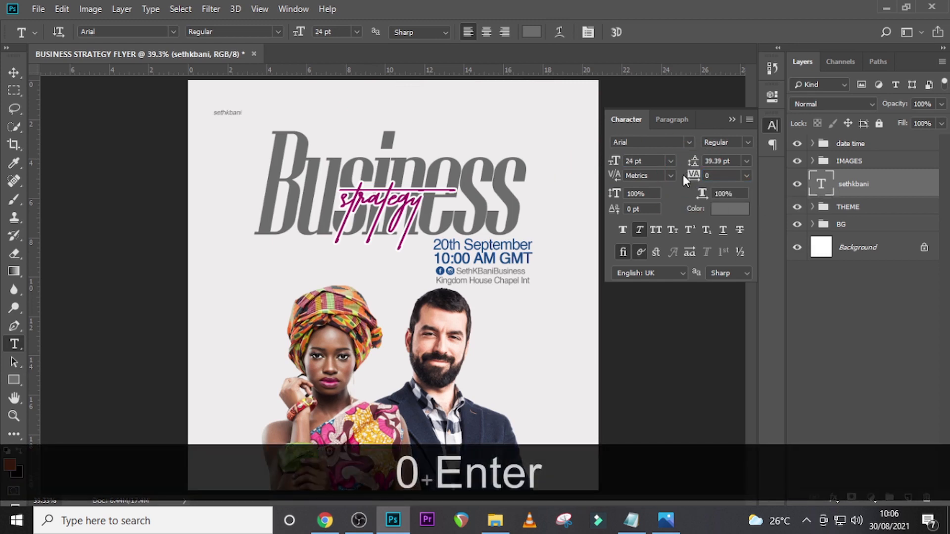
- Color the organiser name text #363535 and move it beside the top of the B in the Business title
left_click(721, 210)
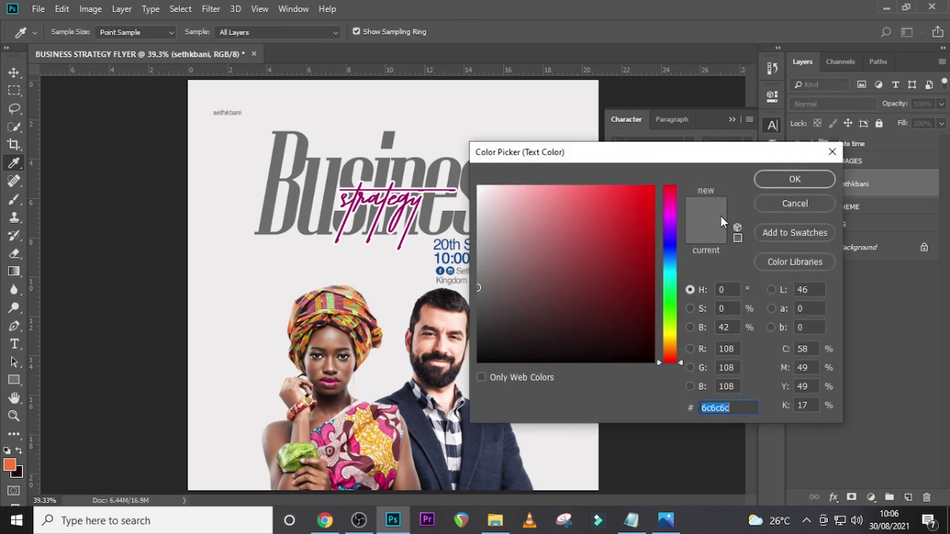
type("36")
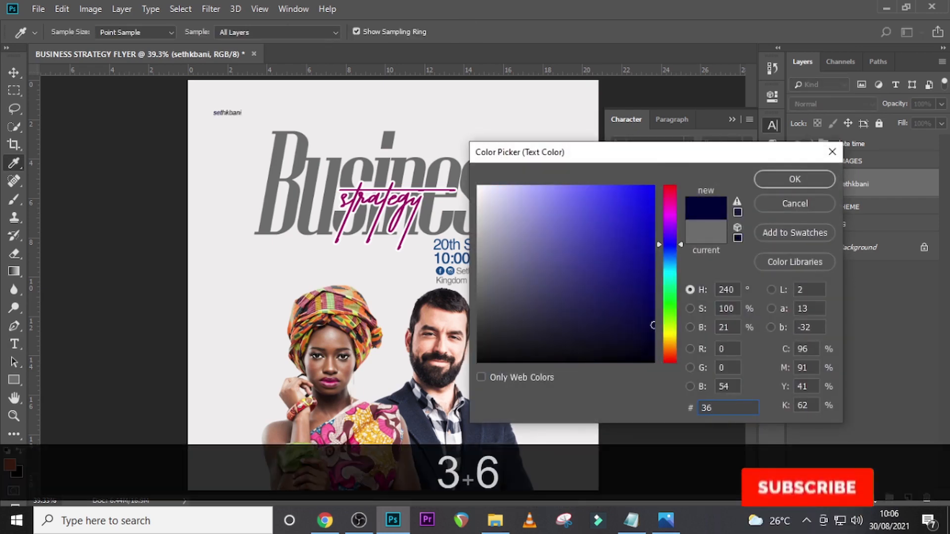
type("35")
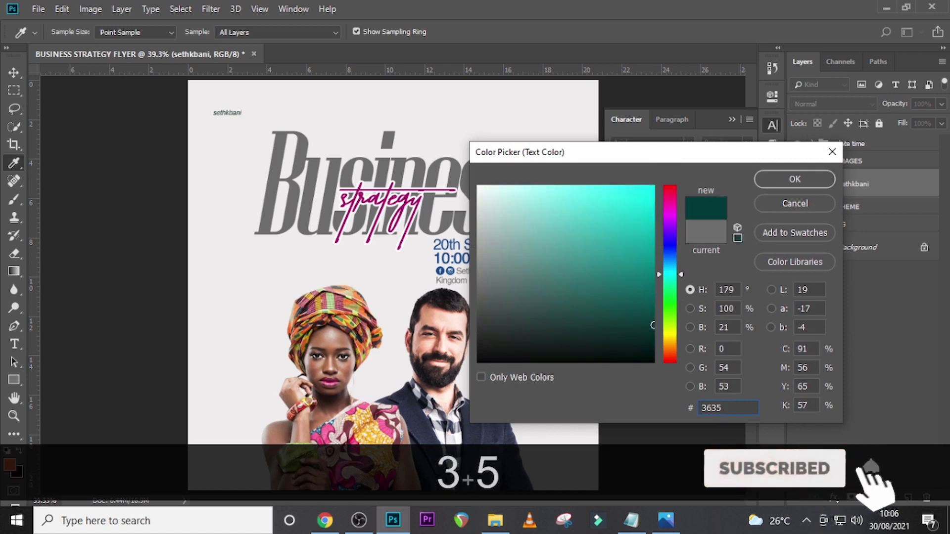
type("35")
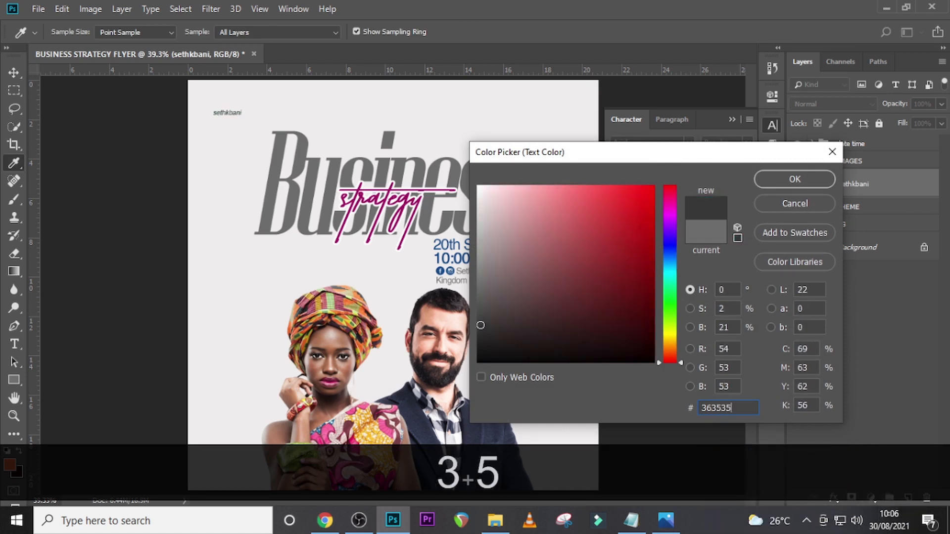
key("Return")
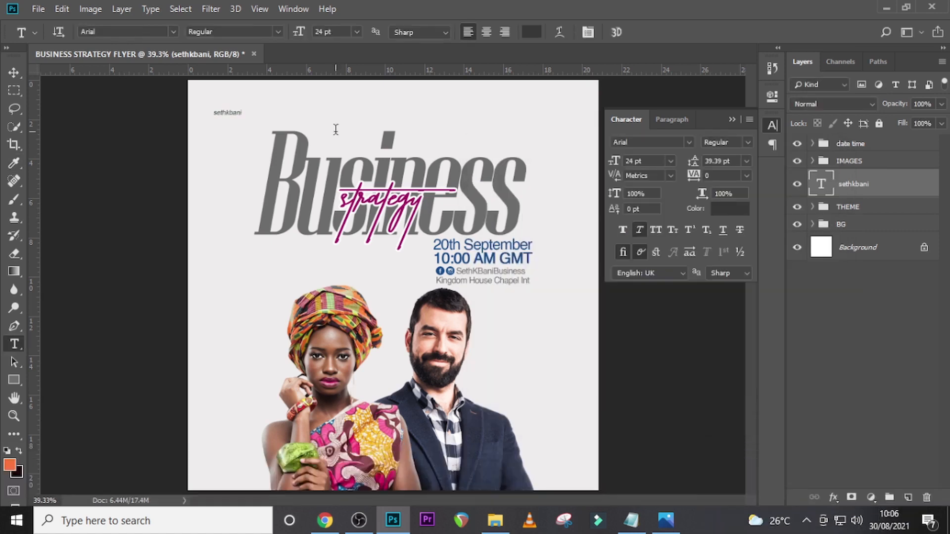
key("v")
left_click_drag(218, 108, 322, 132)
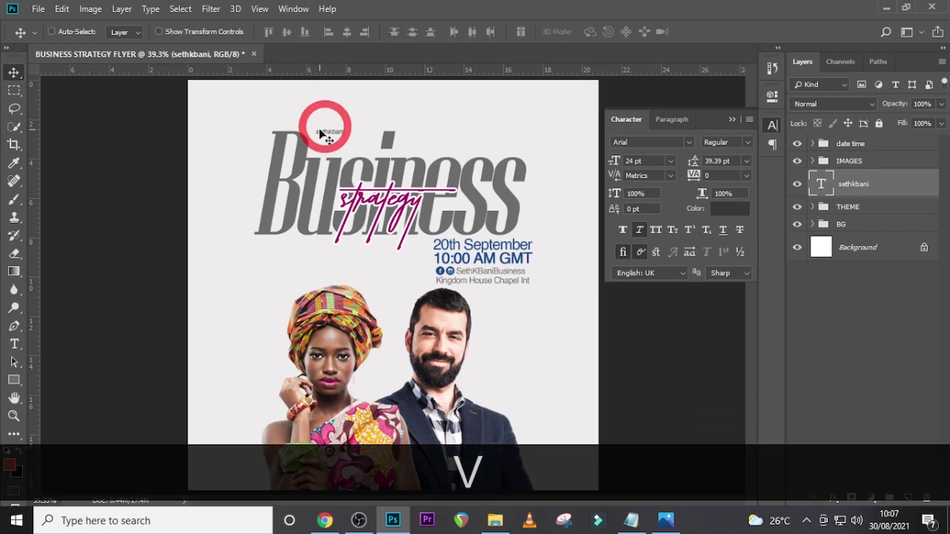
- Duplicate the organiser name text layer and shift the copy down to sit directly beneath the original
key("ctrl+equal")
key("ctrl+equal")
key("ctrl+equal")
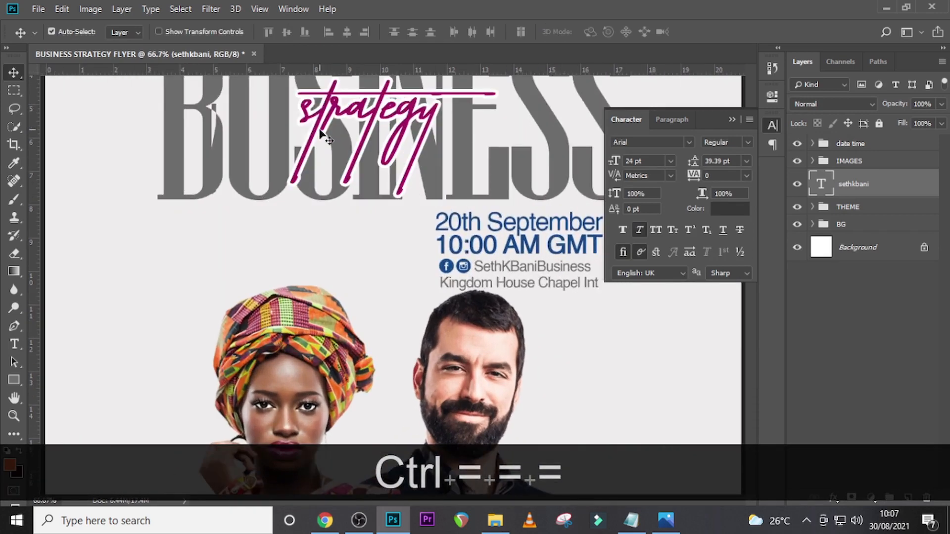
scroll(278, 127, "up", 5)
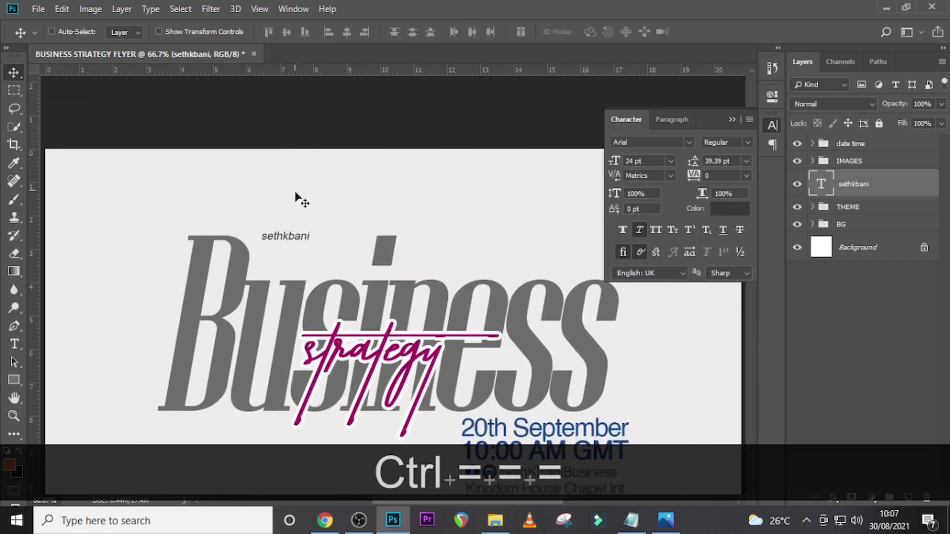
key("ctrl+j")
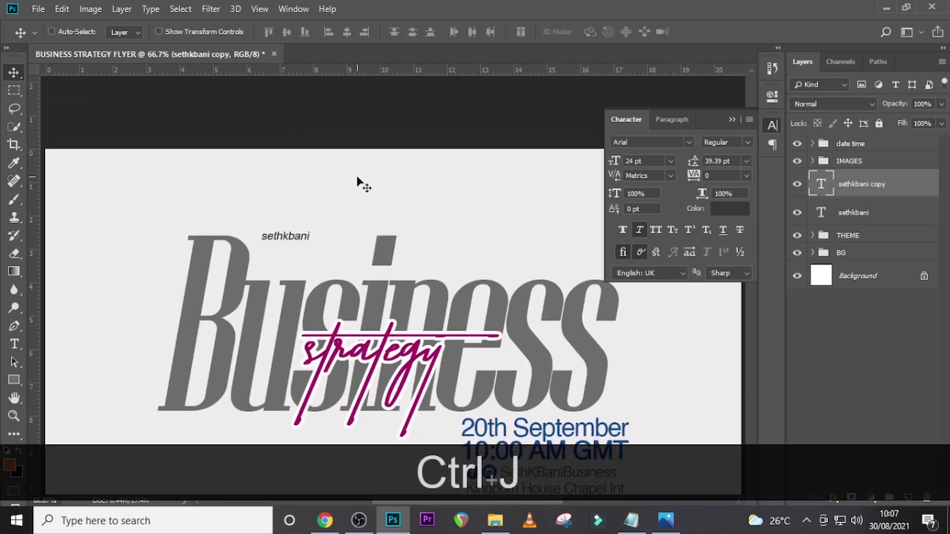
key("shift+Down")
key("Down")
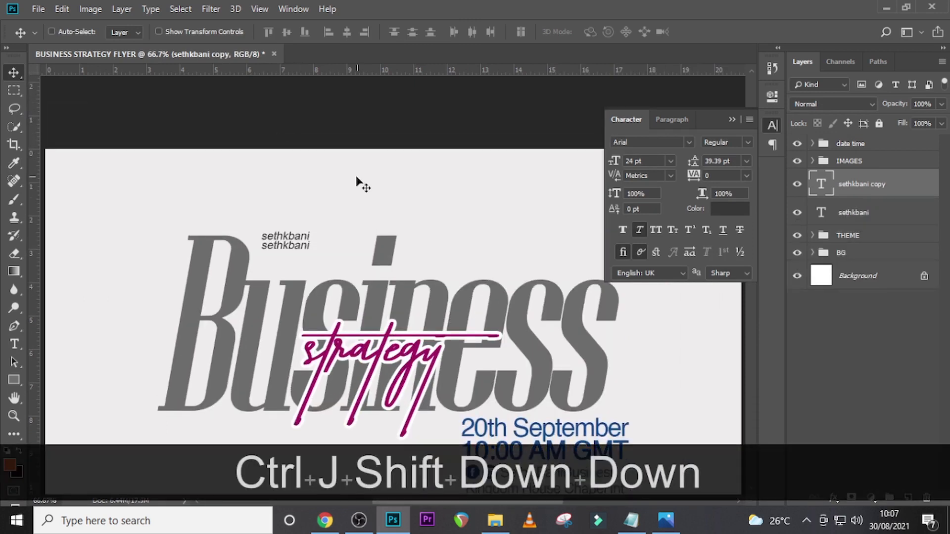
- Replace the duplicated line's text with "company" copied from U10.txt
left_click(631, 521)
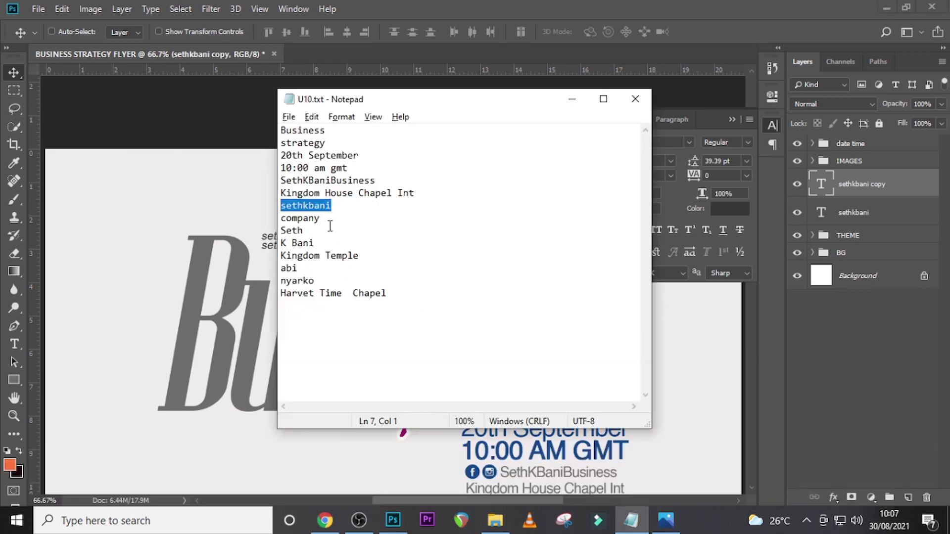
left_click_drag(328, 218, 269, 221)
key("ctrl+c")
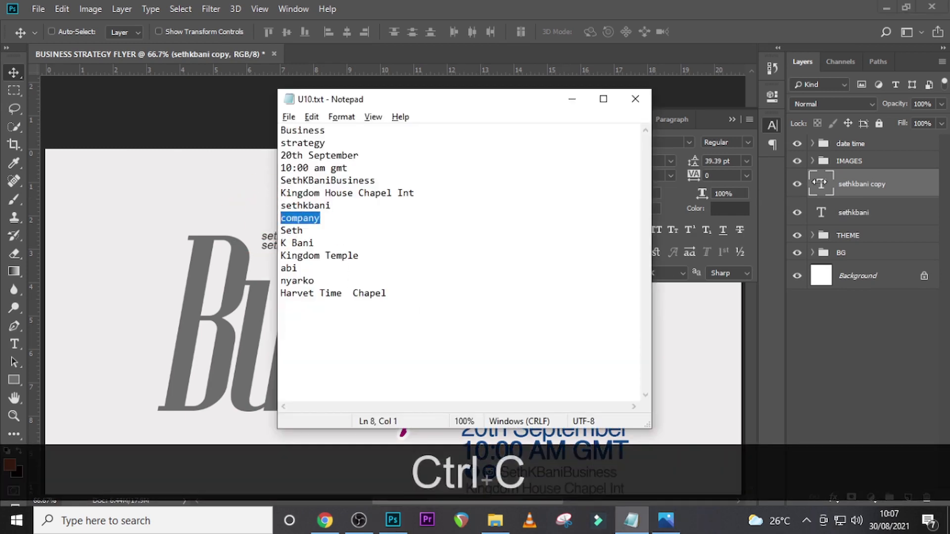
left_click(822, 183)
double_click(824, 185)
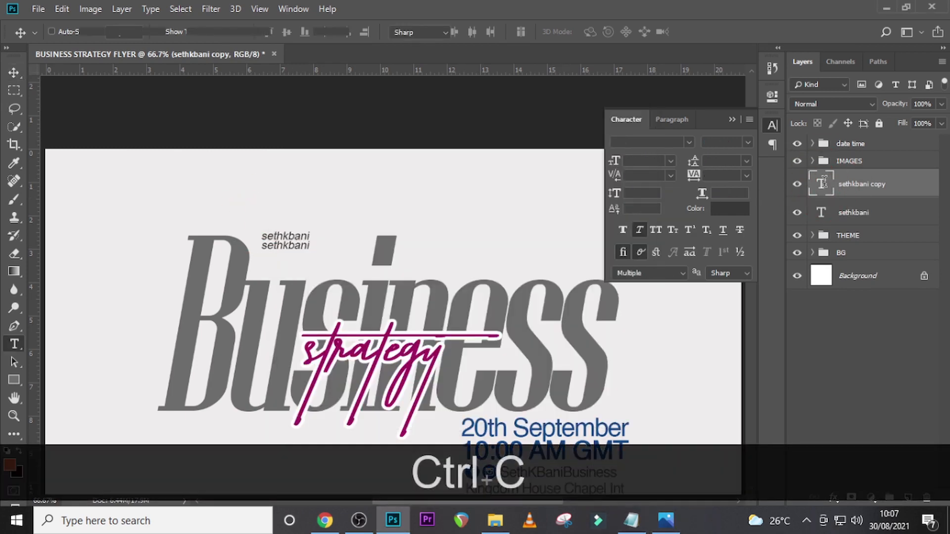
key("ctrl+a")
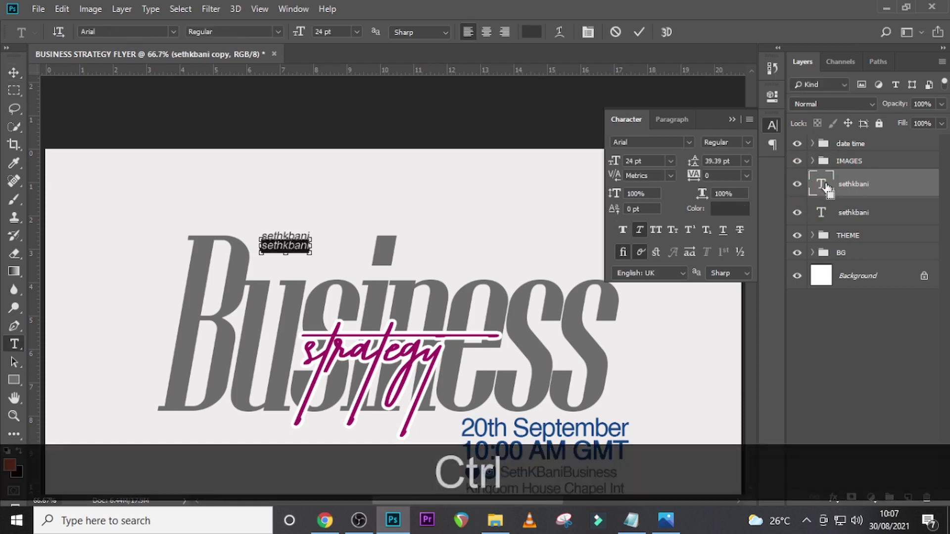
key("ctrl+v")
left_click(825, 185)
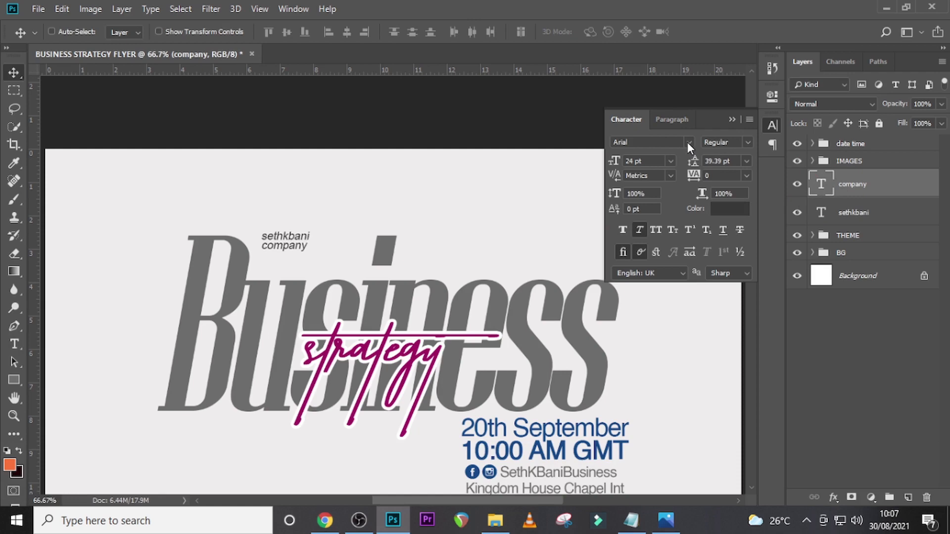
- Change the font of the company text to Regattia Bold
left_click(689, 142)
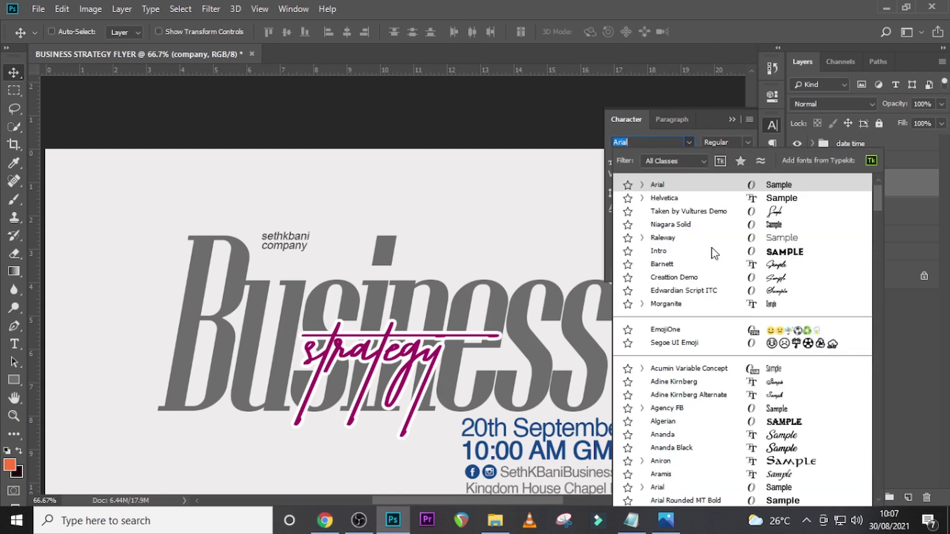
left_click_drag(878, 202, 870, 388)
left_click(875, 410)
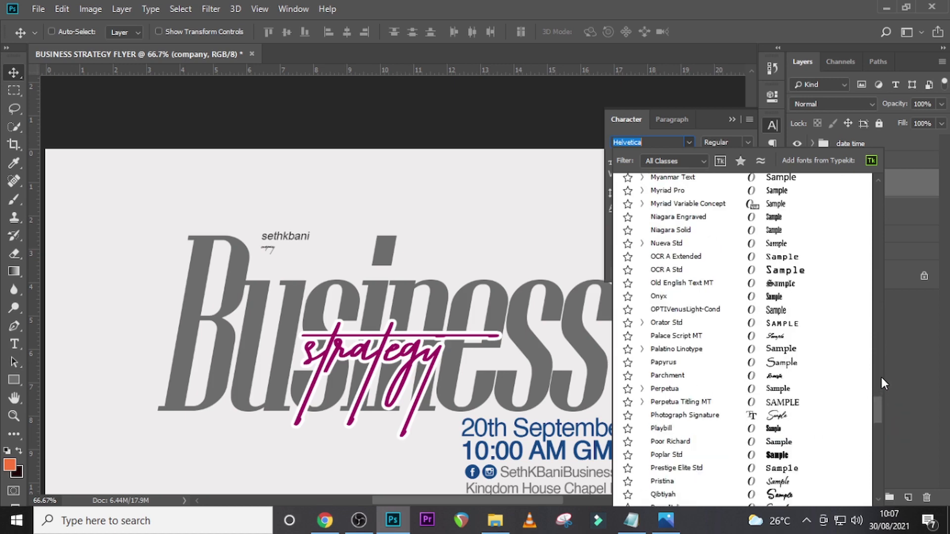
left_click(875, 423)
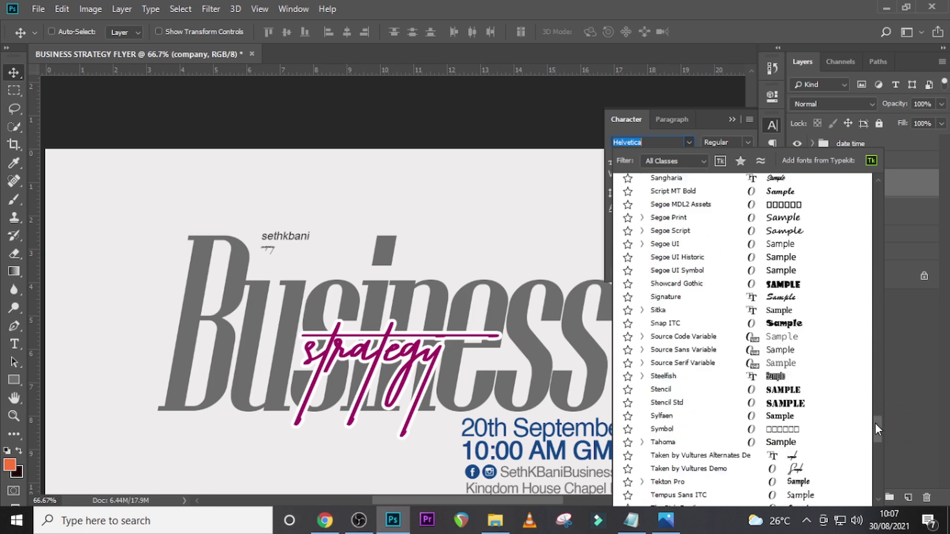
left_click(875, 423)
left_click_drag(888, 433, 896, 393)
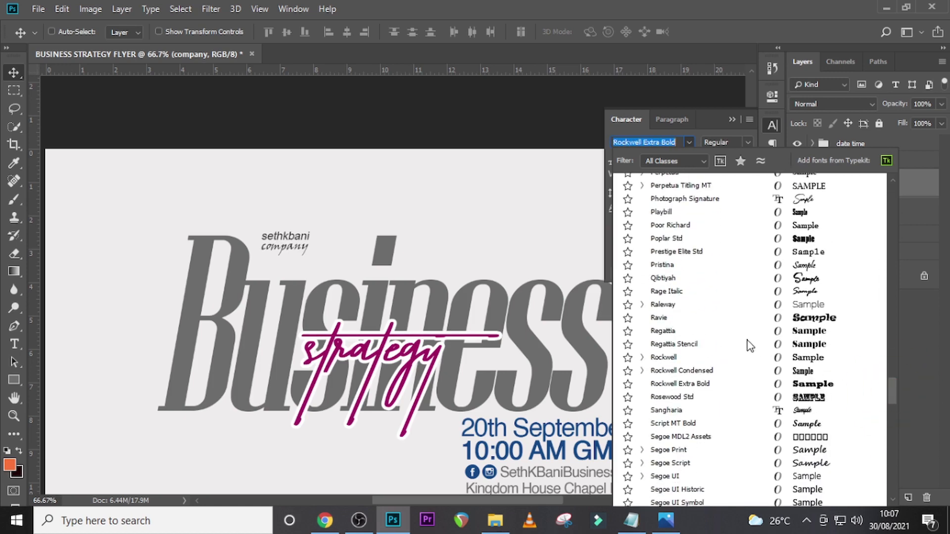
left_click(670, 335)
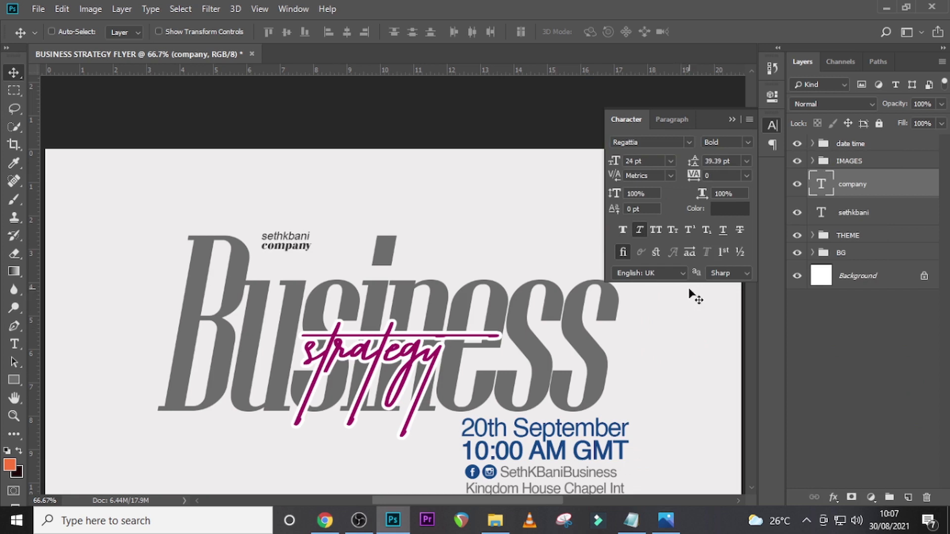
- Set the company text's size to 27 pt and its tracking to 20
left_click(613, 159)
type("27")
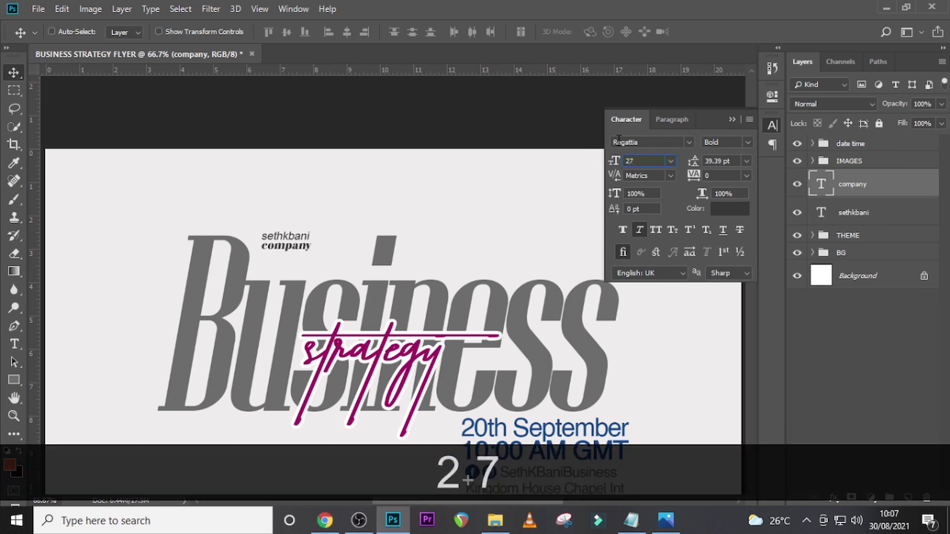
key("Return")
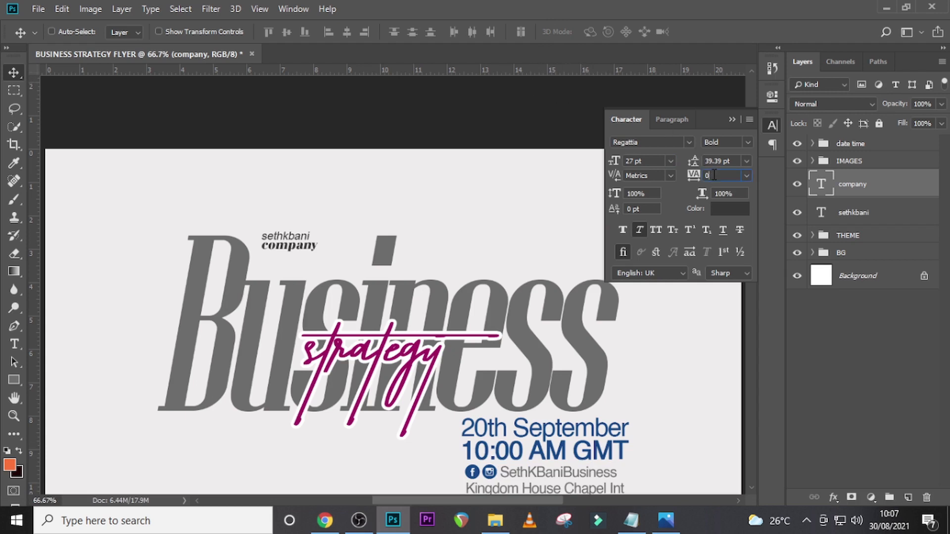
left_click(694, 177)
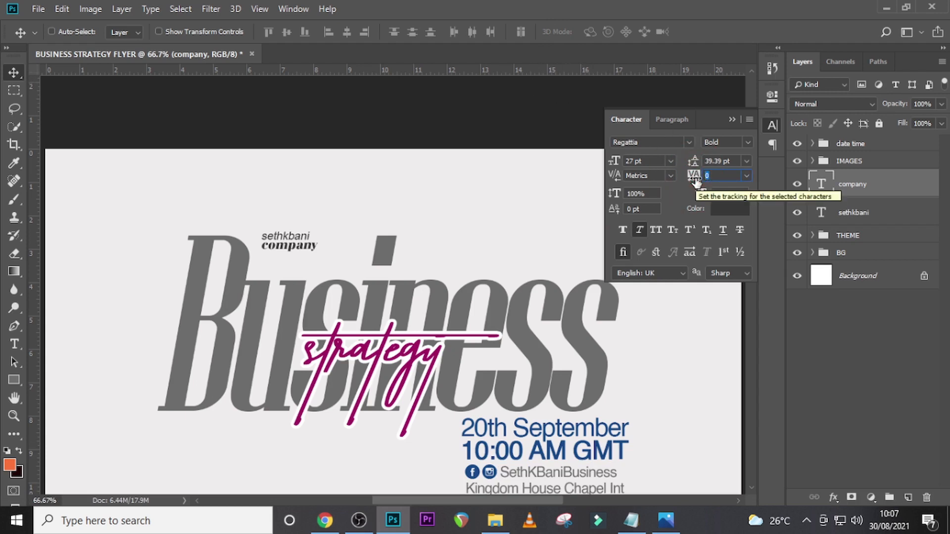
type("20")
key("Return")
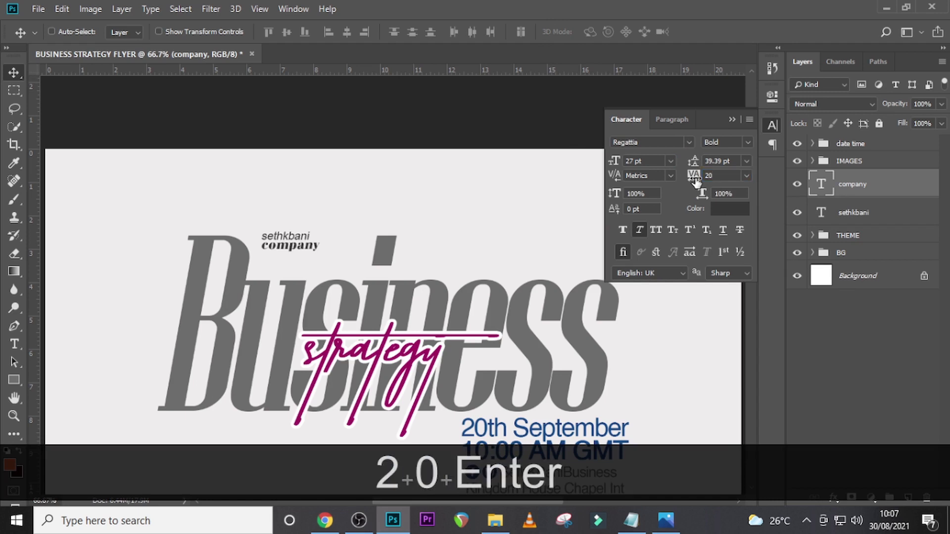
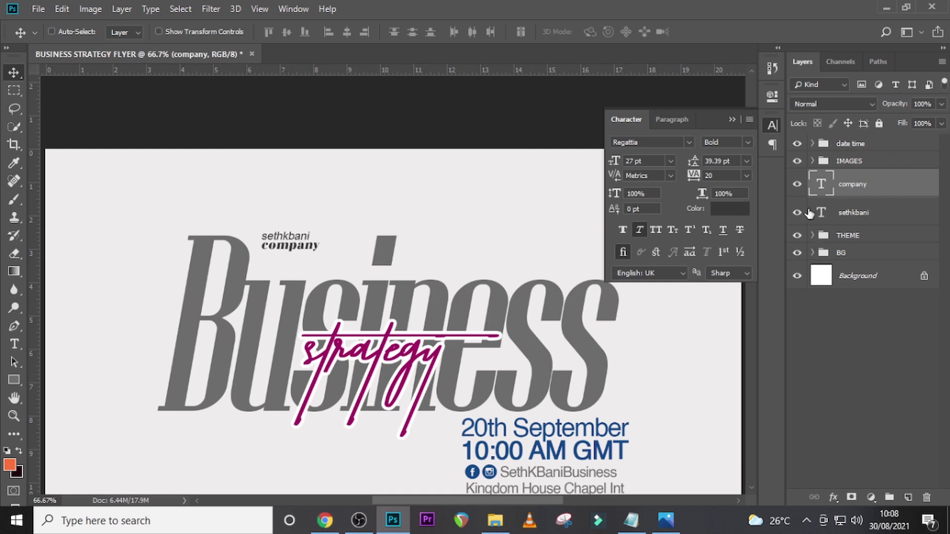
- Nudge the company text up closer to the organiser name line and shift both lines slightly right
left_click(656, 230)
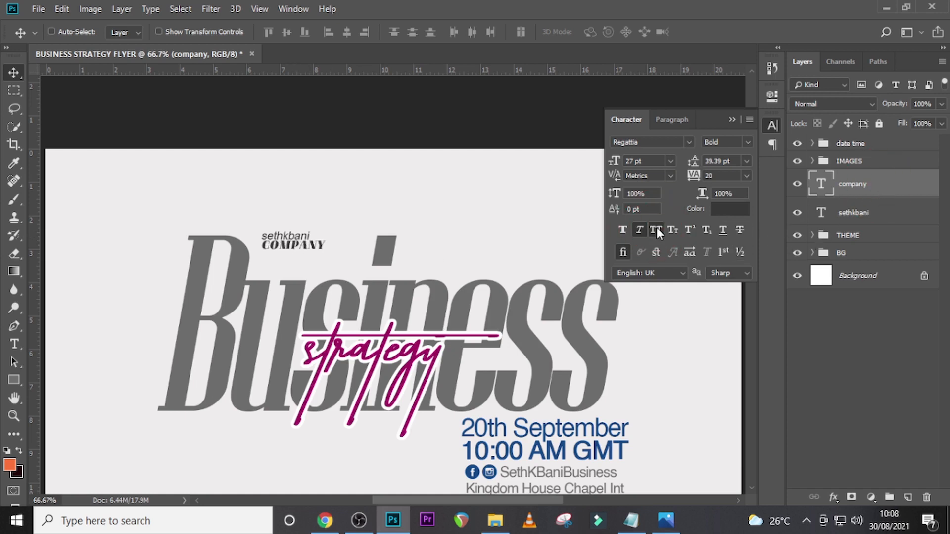
left_click(656, 229)
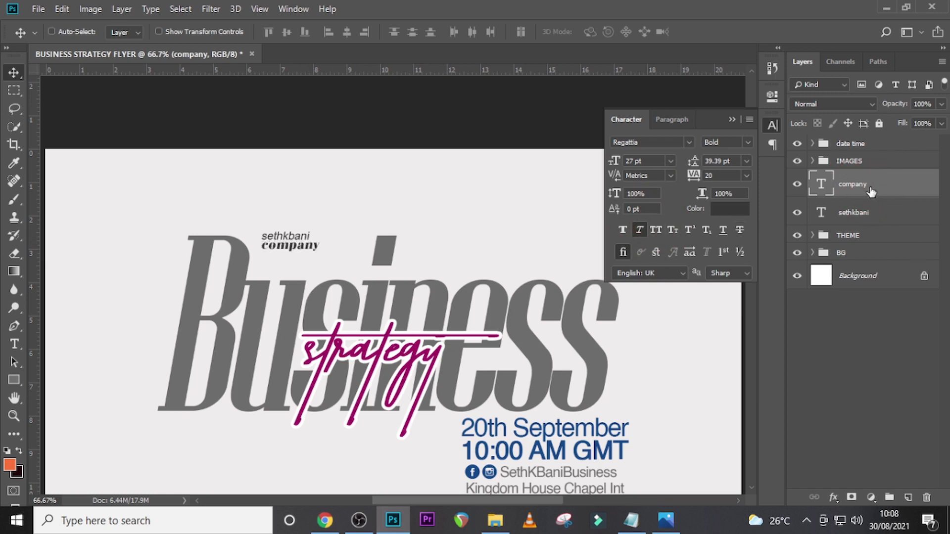
key("Up")
key("Up")
key("Up")
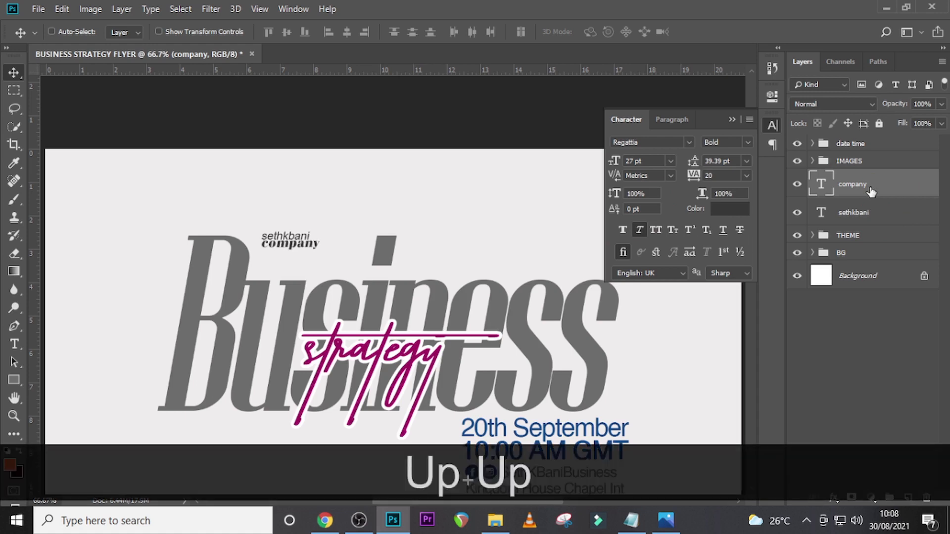
key("Down")
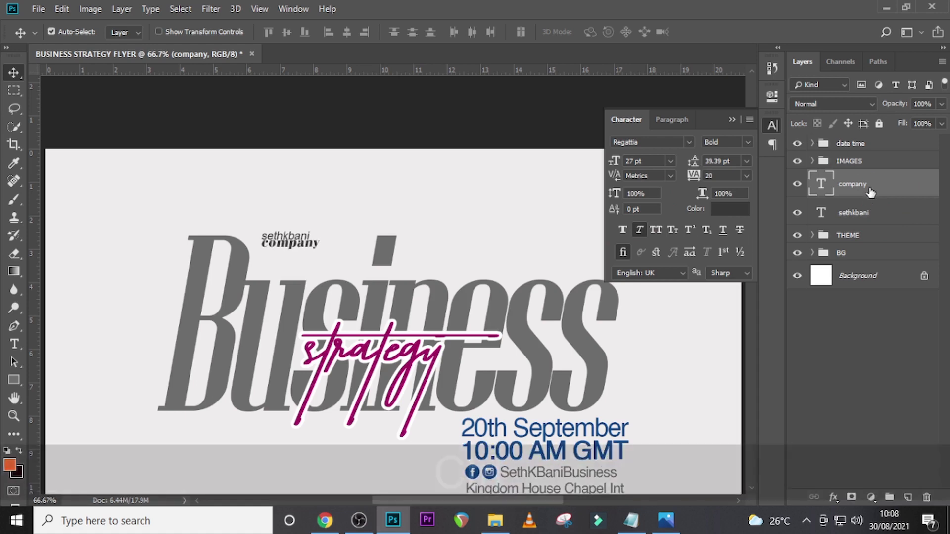
left_click(864, 213, "ctrl")
left_click_drag(299, 247, 327, 244)
- Place white logo.png from the U10 folder into the flyer, scaled to about 13%, just left of the company name
left_click(496, 520)
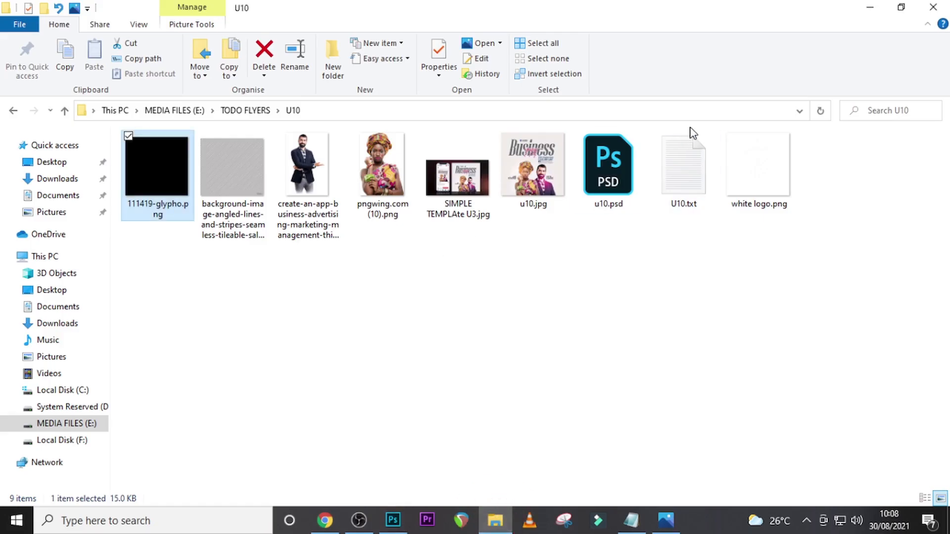
left_click(747, 196)
left_click_drag(648, 467, 377, 388)
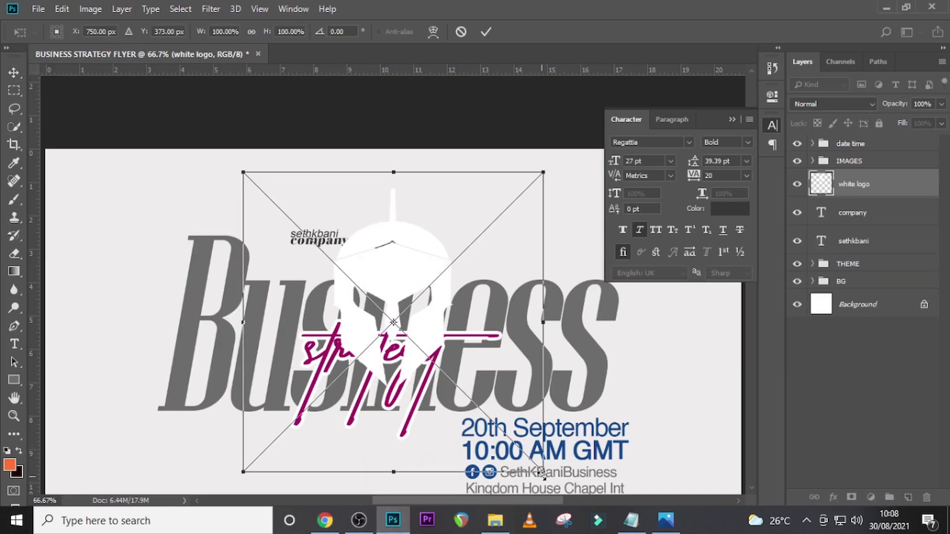
left_click_drag(543, 471, 430, 333)
mouse_move(426, 330)
left_mouse_down()
mouse_move(297, 233)
mouse_move(277, 236)
left_mouse_up()
key("alt+shift+Return")
key("v")
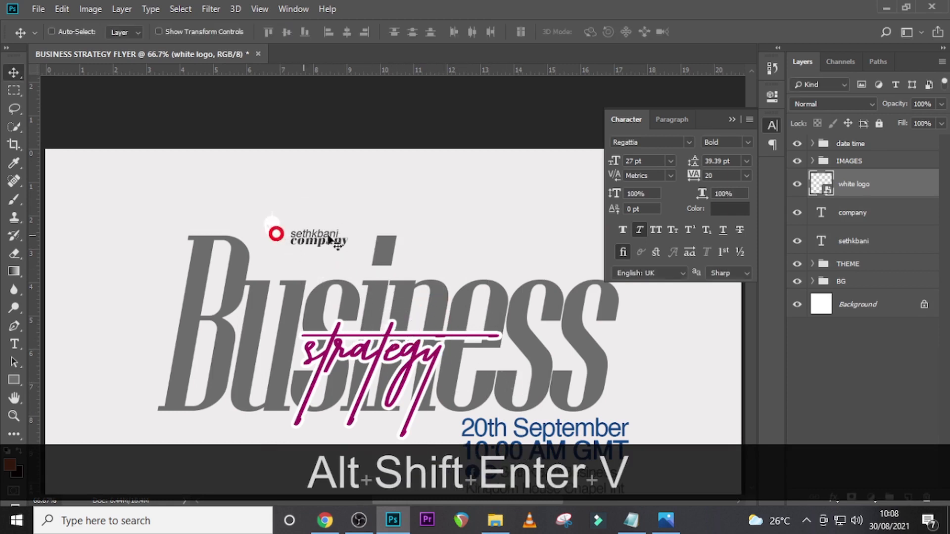
- Give the white logo layer a Color Overlay in magenta a10960, sampled from the strategy lettering
left_click(907, 192)
double_click(907, 192)
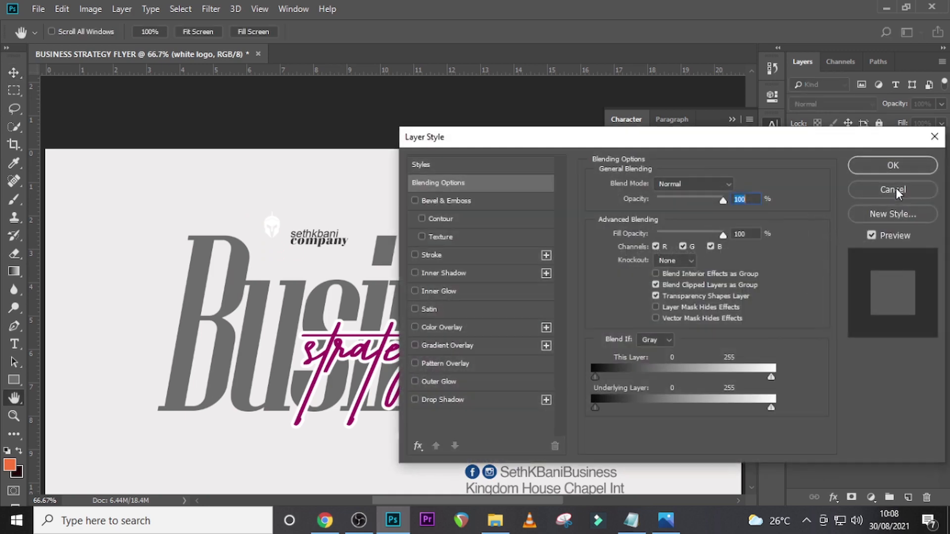
left_click(447, 327)
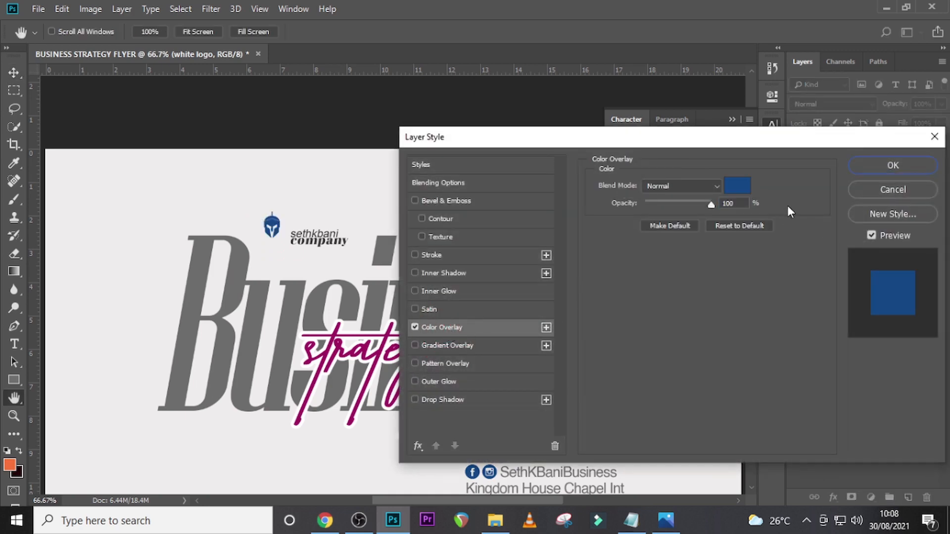
left_click(740, 188)
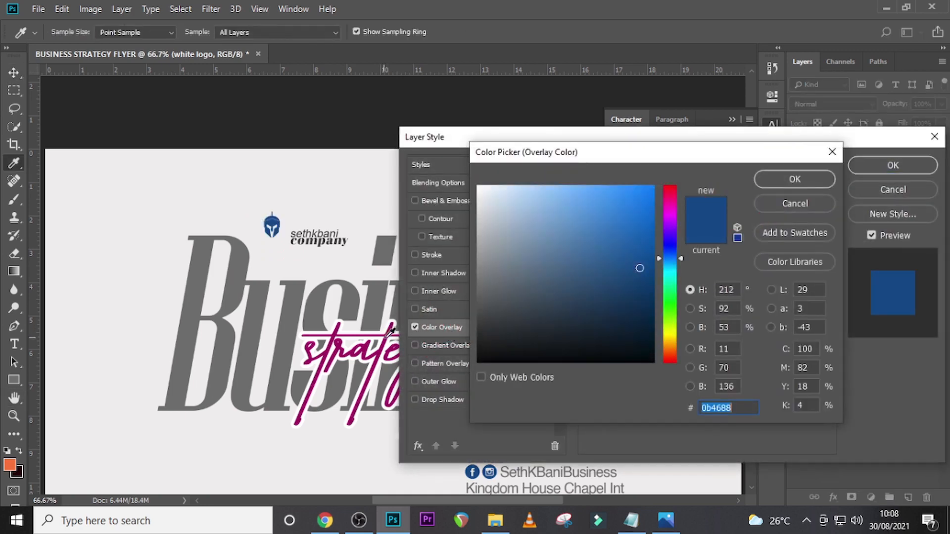
left_click(390, 331)
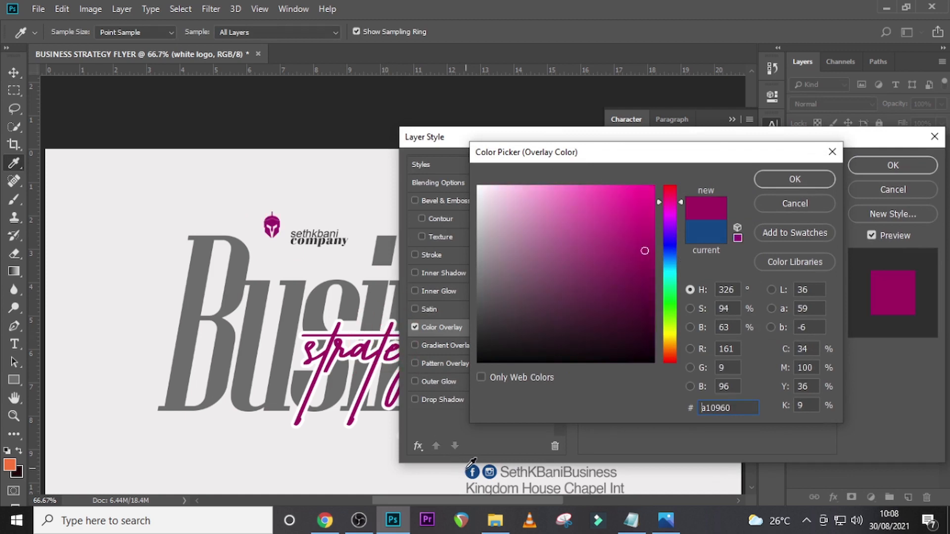
left_click(473, 469)
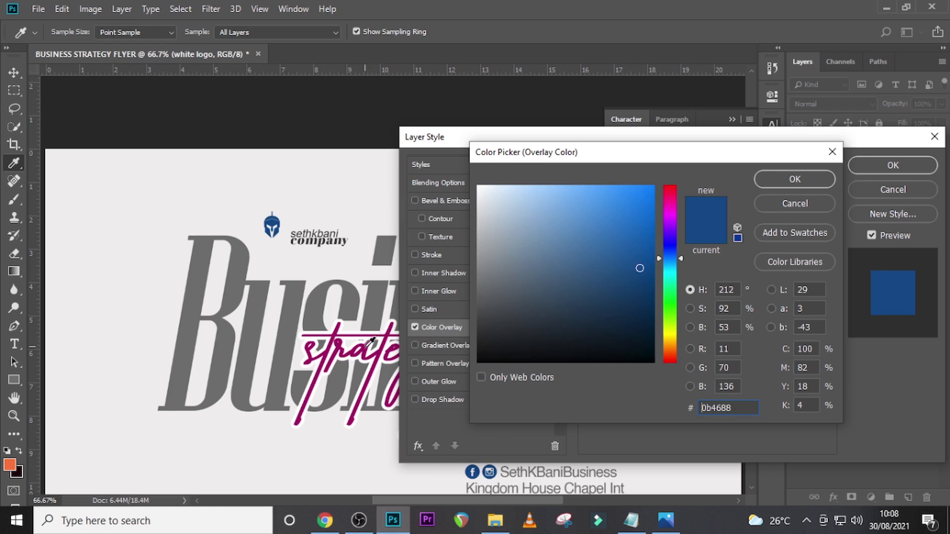
left_click(371, 341)
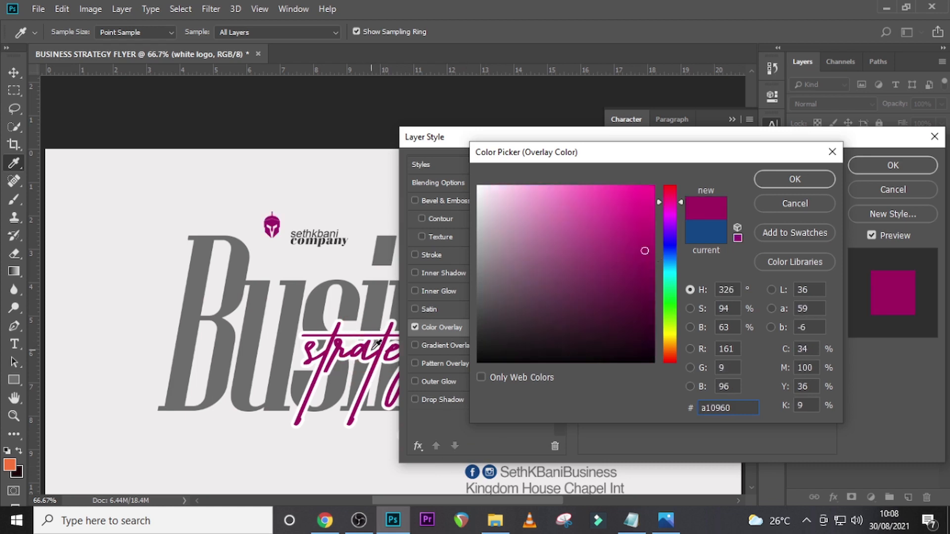
left_click(787, 179)
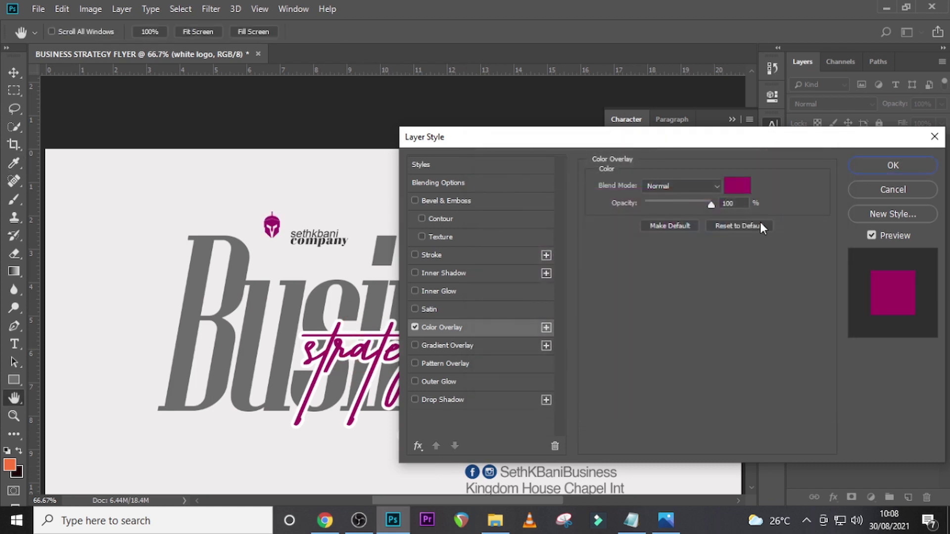
left_click(892, 168)
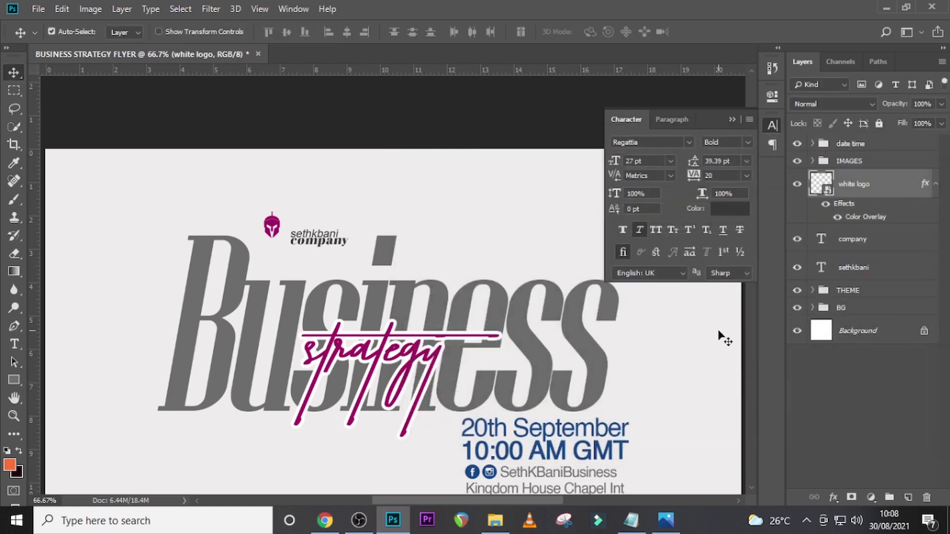
- Skew the helmet logo slightly to match the italic slant and position it right beside the company name
key("ctrl+t")
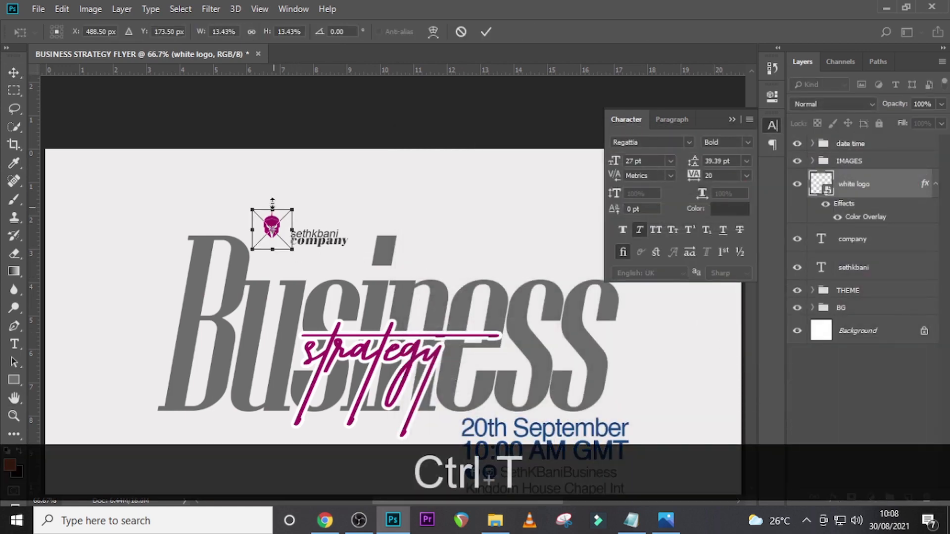
right_click(273, 203)
left_click(296, 266)
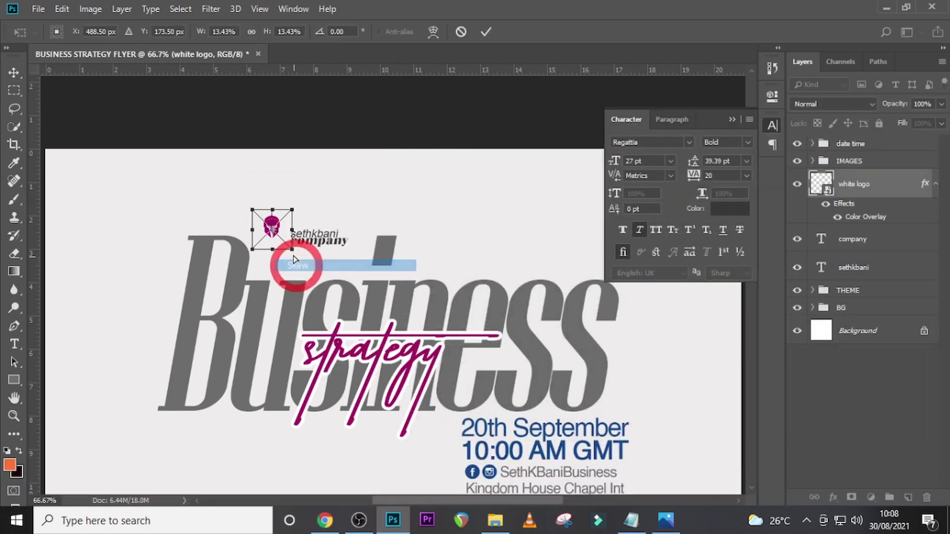
left_click_drag(275, 212, 281, 240)
key("Return")
key("v")
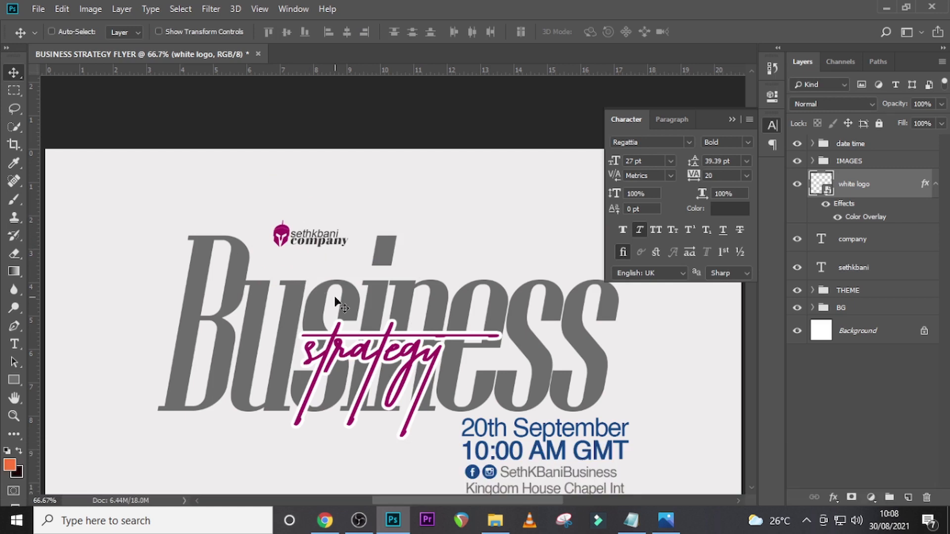
key("Left")
key("Left")
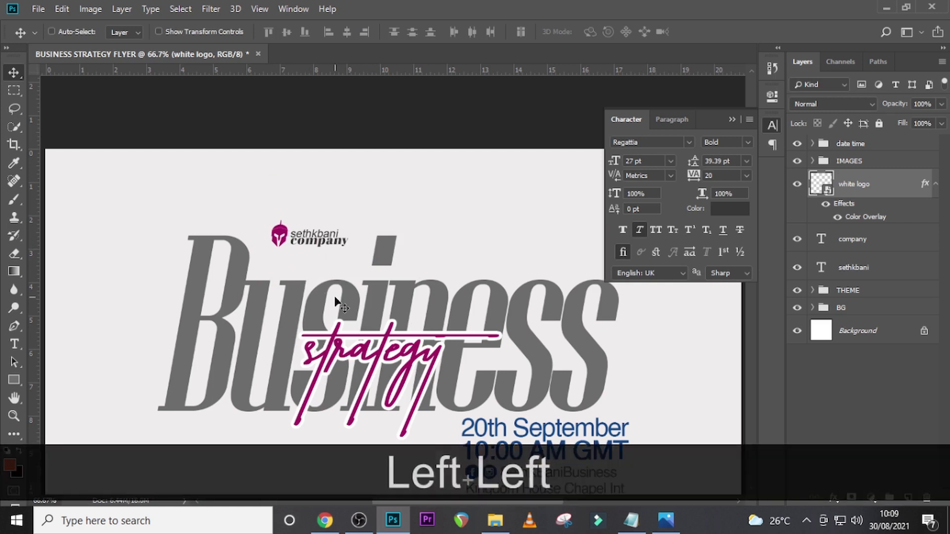
- Scale the helmet logo down very slightly around its centre
key("ctrl+t")
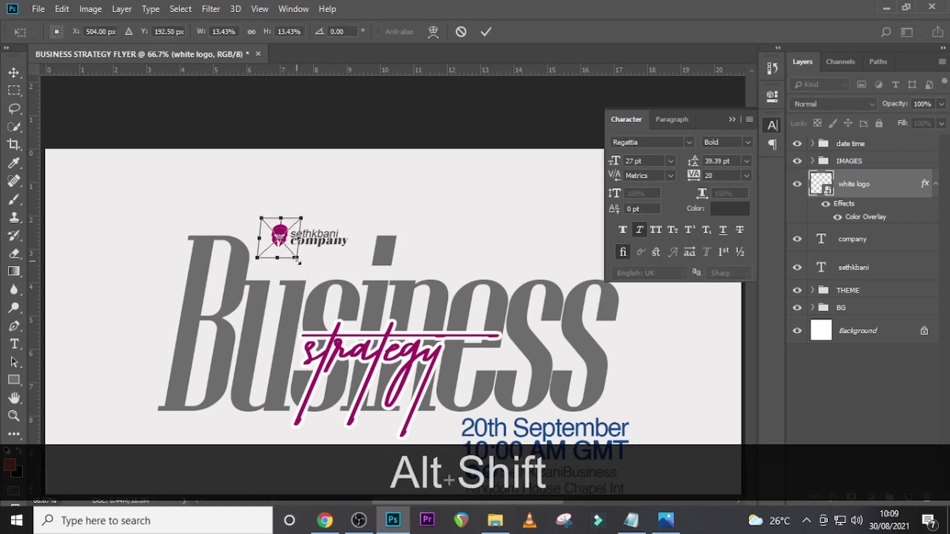
left_click_drag(296, 260, 295, 259)
key("alt+shift+Return")
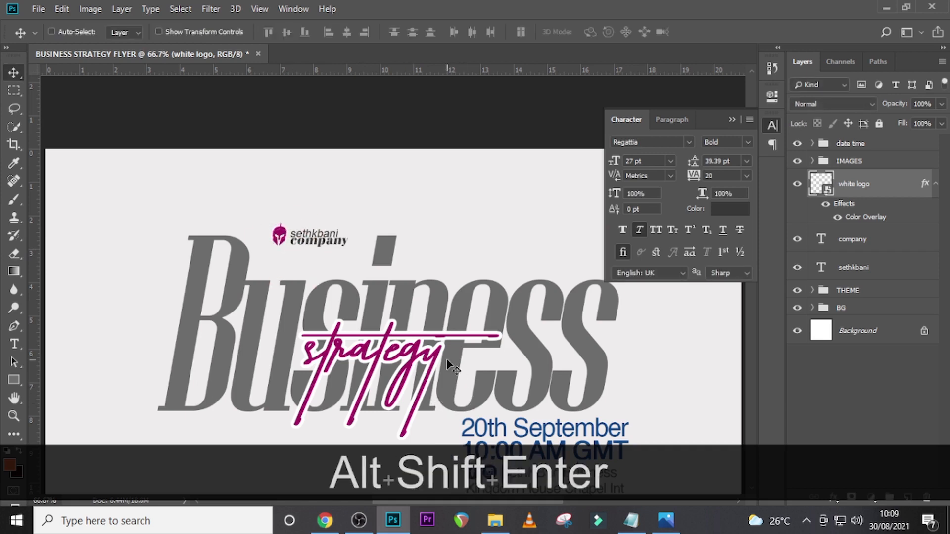
- Nudge the company text slightly left under the organiser name line
left_click(867, 241)
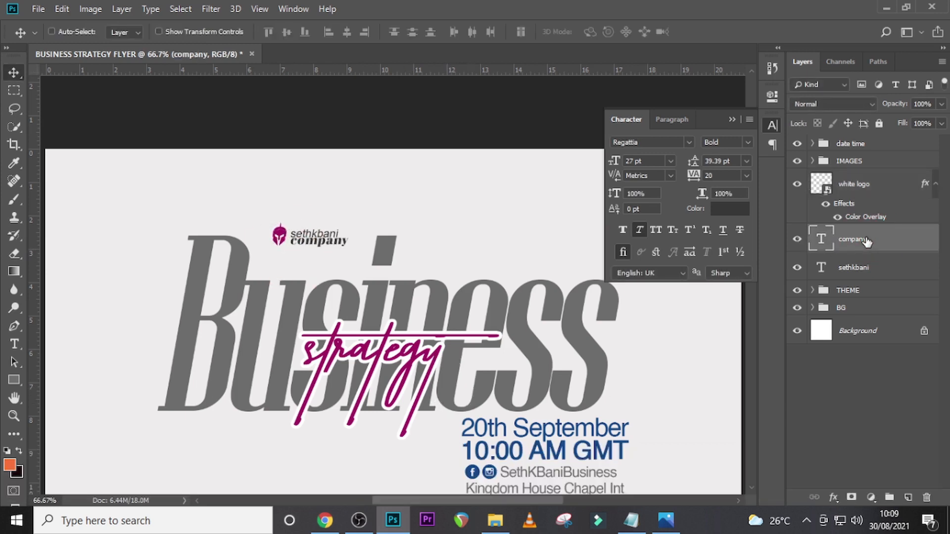
key("Left")
key("Left")
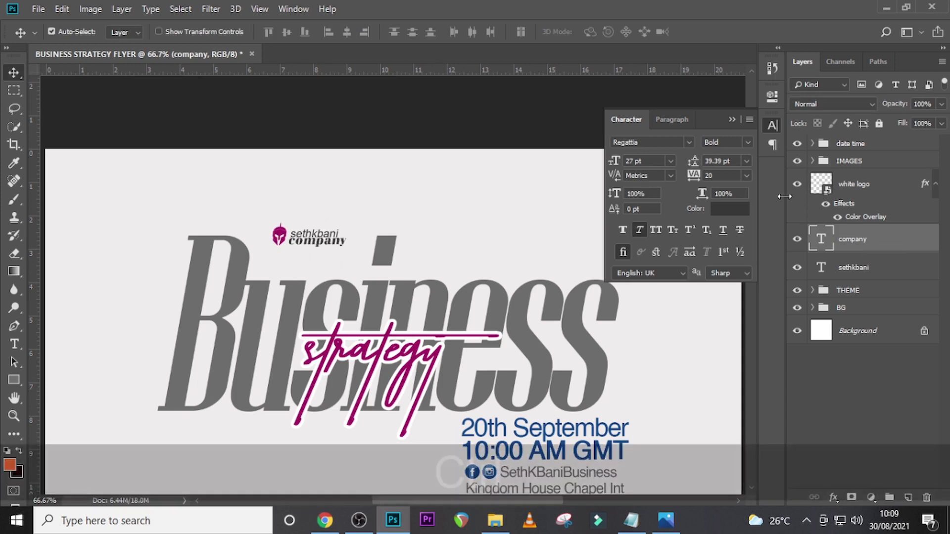
- Group the white logo layer with the two company name text layers and name the group LOGO
left_click(918, 194, "ctrl")
left_click(882, 267, "ctrl")
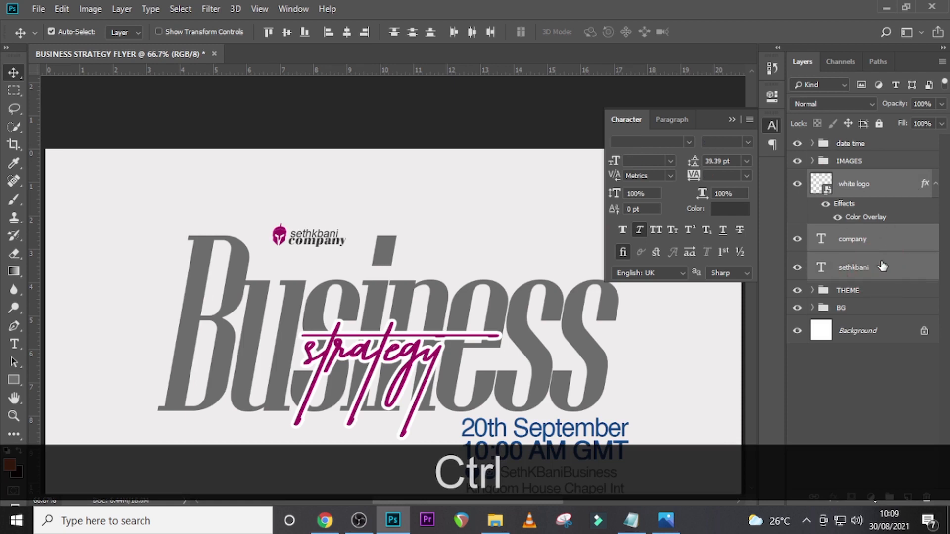
key("ctrl+g")
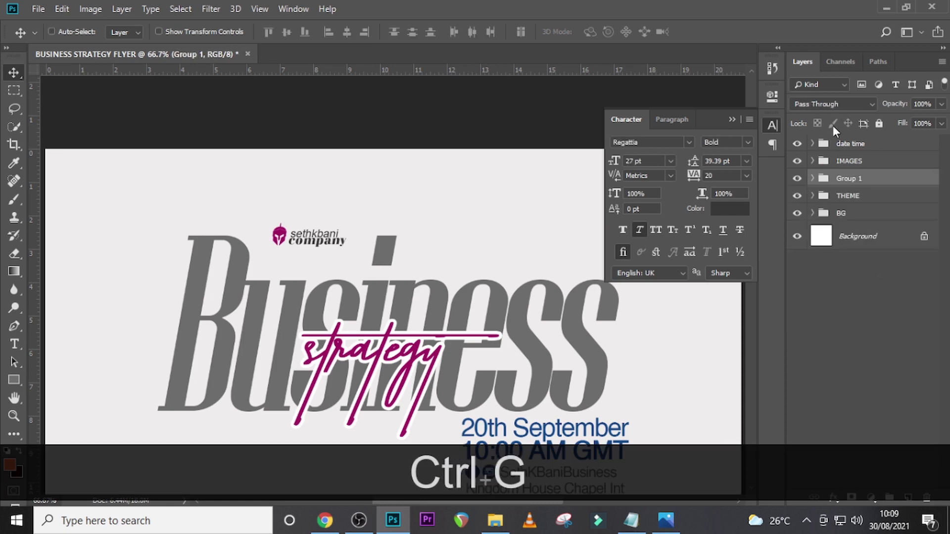
double_click(855, 179)
key("Caps_Lock")
type("LGO")
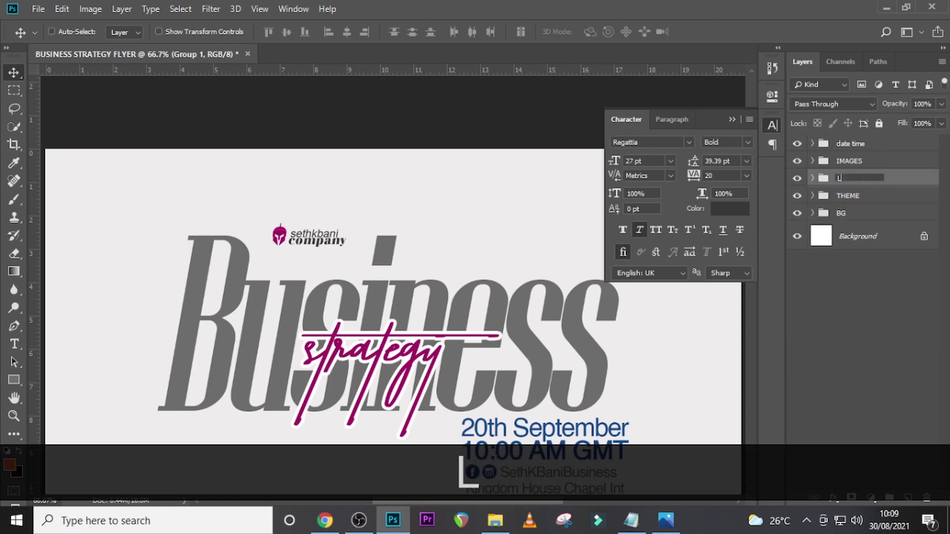
key("BackSpace")
key("BackSpace")
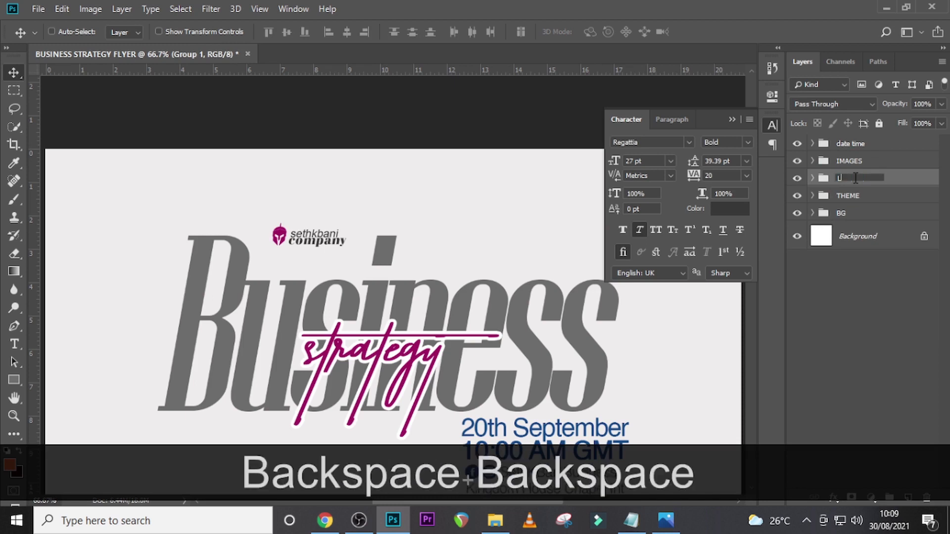
type("OGO")
key("Return")
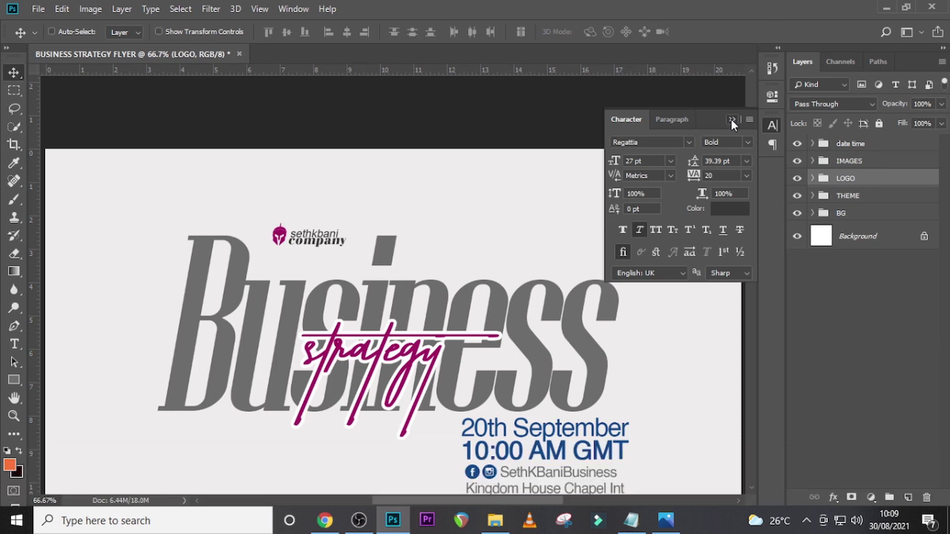
- Fit the whole flyer in view and add a new empty layer above the date time group
left_click(732, 120)
key("ctrl+0")
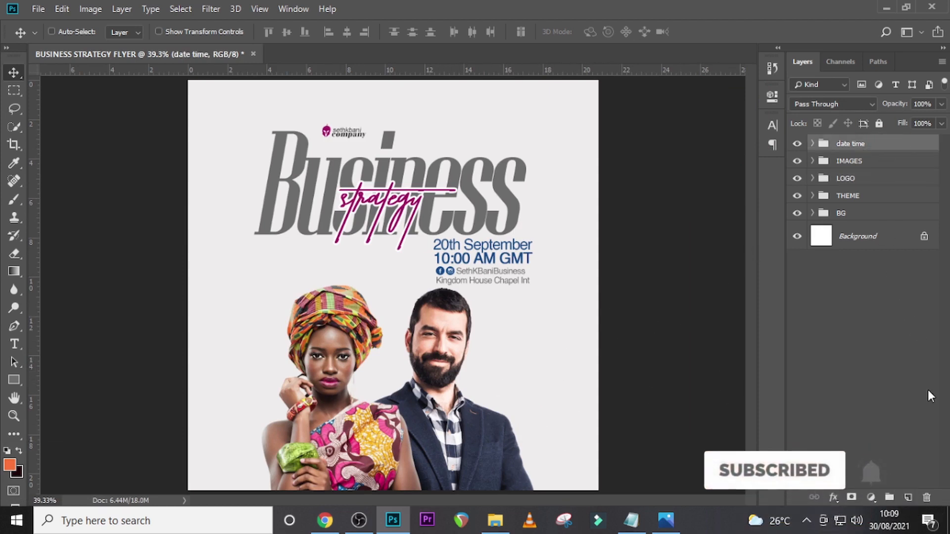
left_click(884, 148)
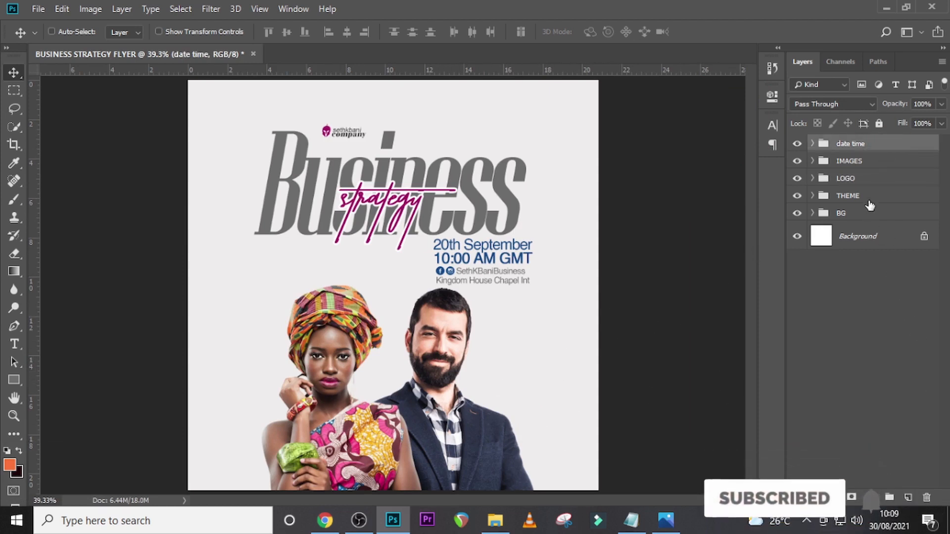
left_click(908, 497)
- Set up a soft round 400 px brush with 0% hardness, using magenta sampled from the strategy lettering as foreground colour
key("b")
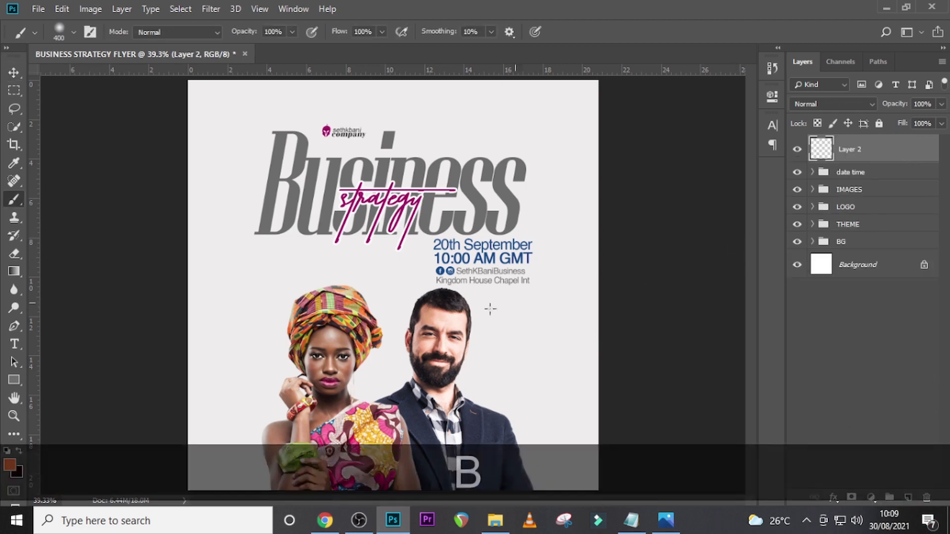
key("alt")
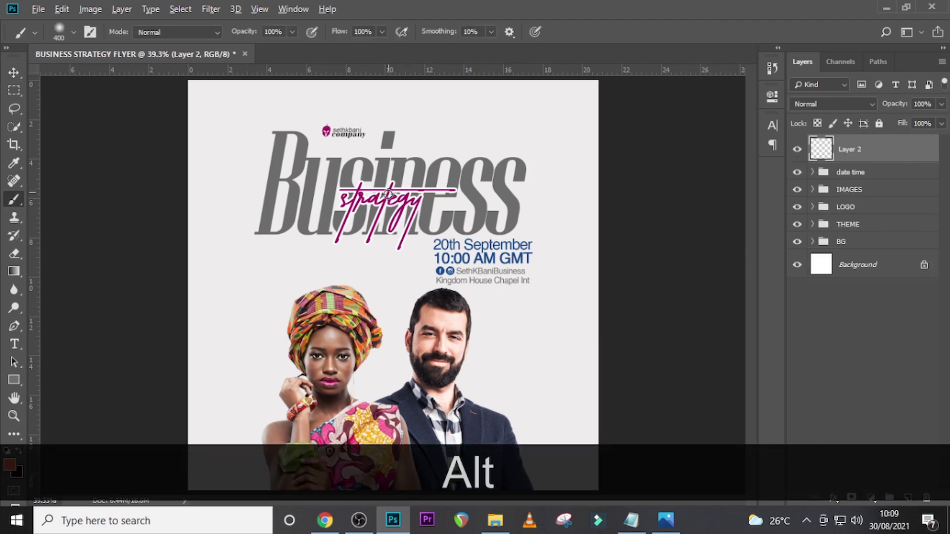
left_click(388, 196, "alt")
key("Caps_Lock")
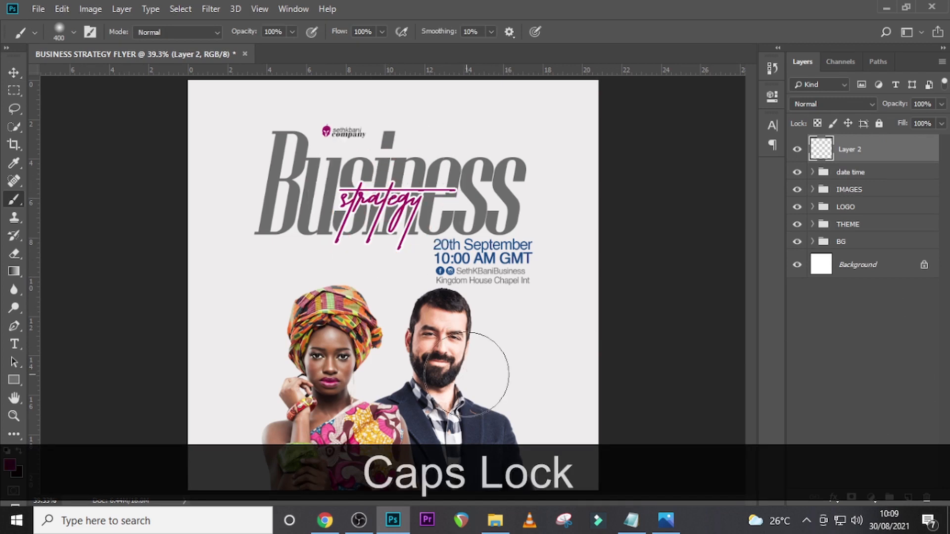
left_click(60, 30)
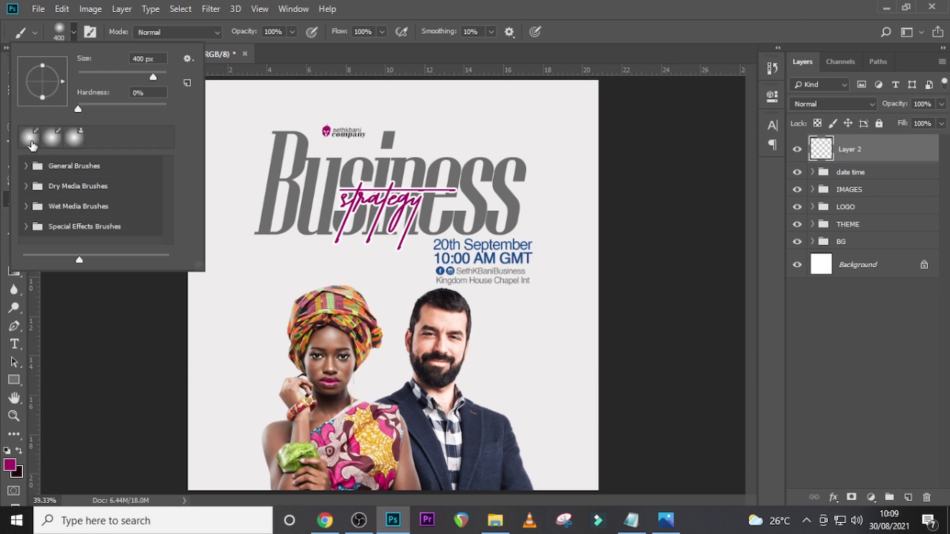
left_click(32, 142)
left_click(462, 9)
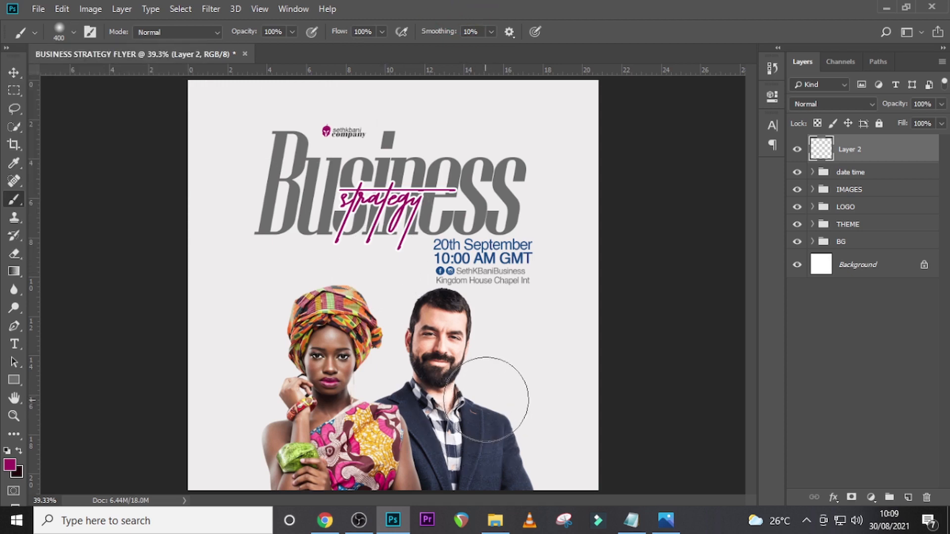
- Enlarge the soft brush to 500 px and dab a magenta spot over the man's shoulder beside his neck
left_click(492, 391)
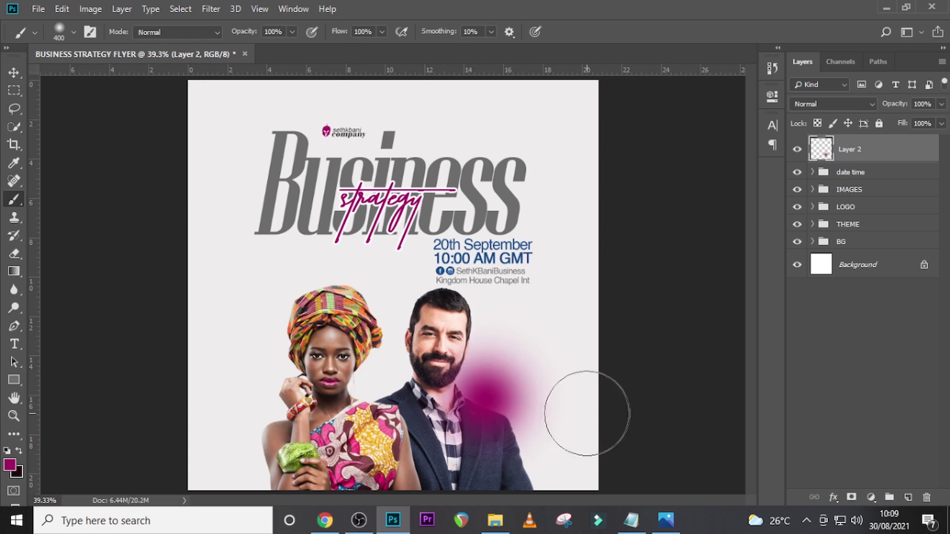
key("ctrl+z")
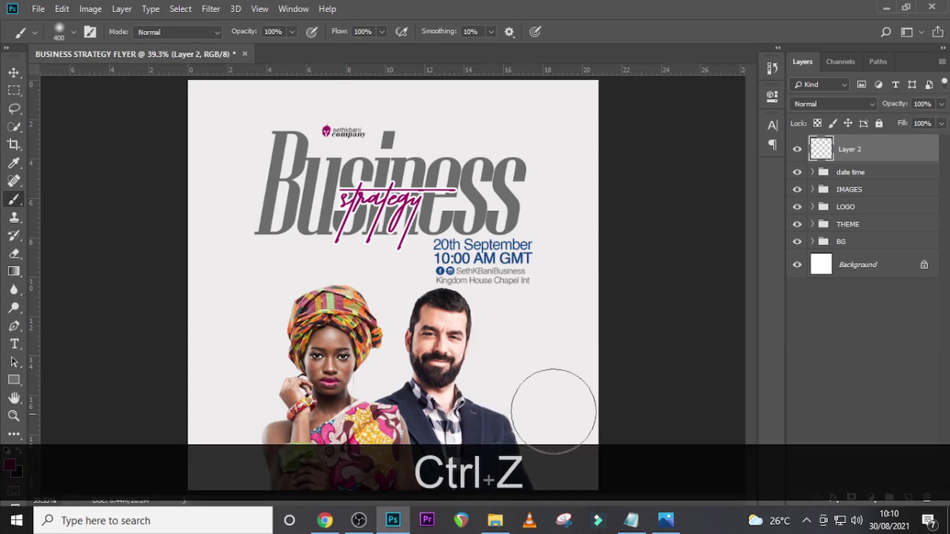
key("bracketright")
key("bracketright")
key("bracketleft")
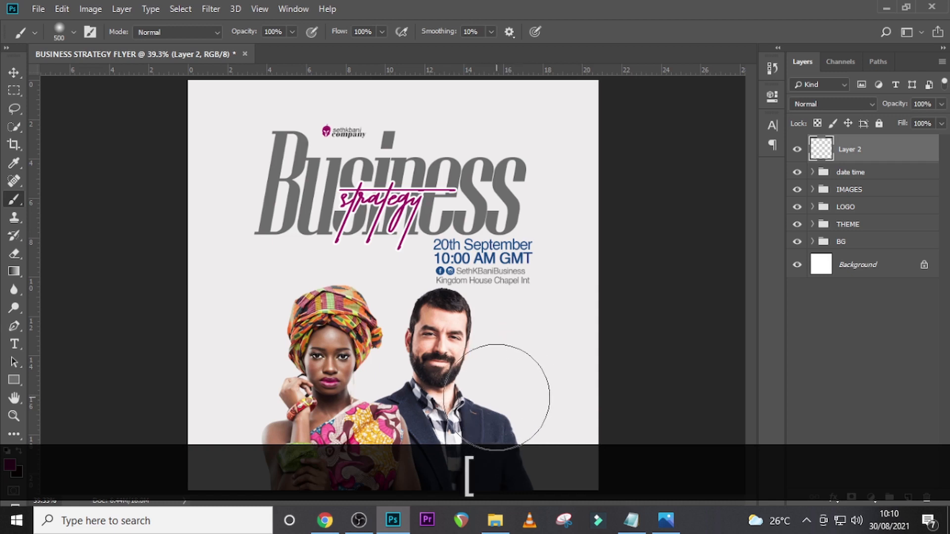
left_click(500, 386)
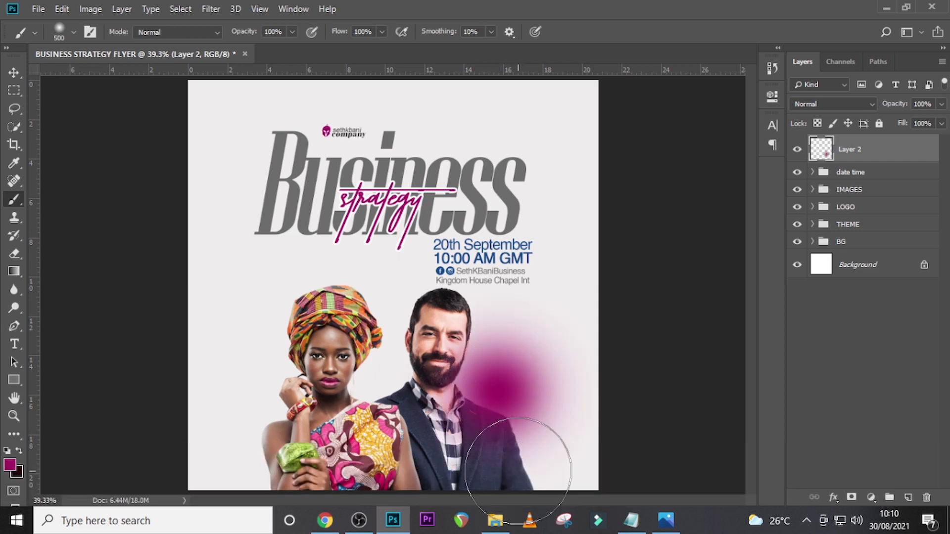
key("ctrl+z")
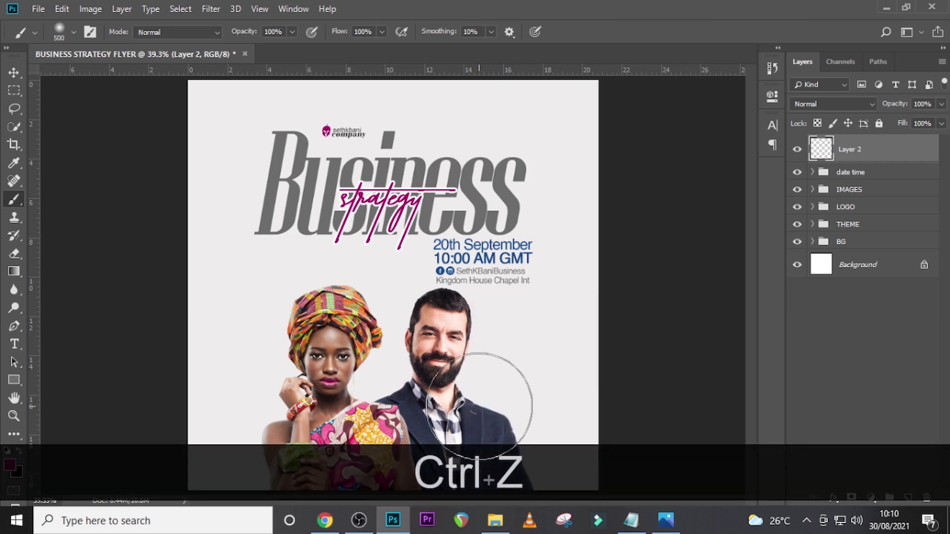
left_click(490, 383)
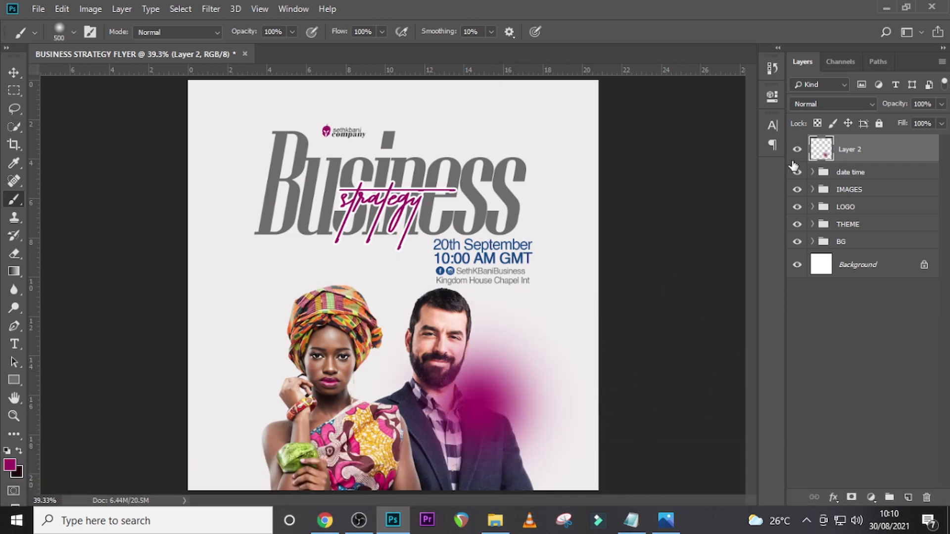
- Set the magenta spot's layer to Screen blend mode and shift the glow slightly up and left toward the man's neck
left_click(809, 104)
left_click(810, 227)
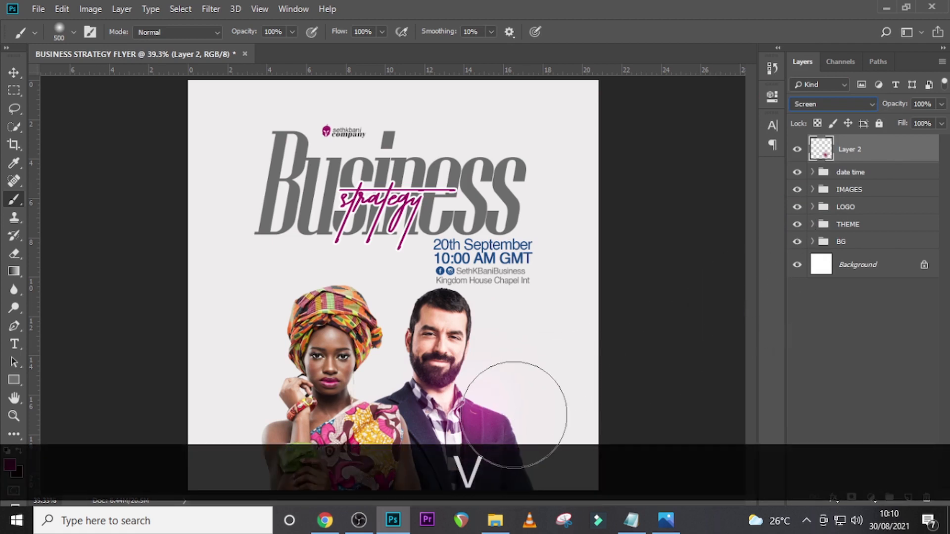
key("v")
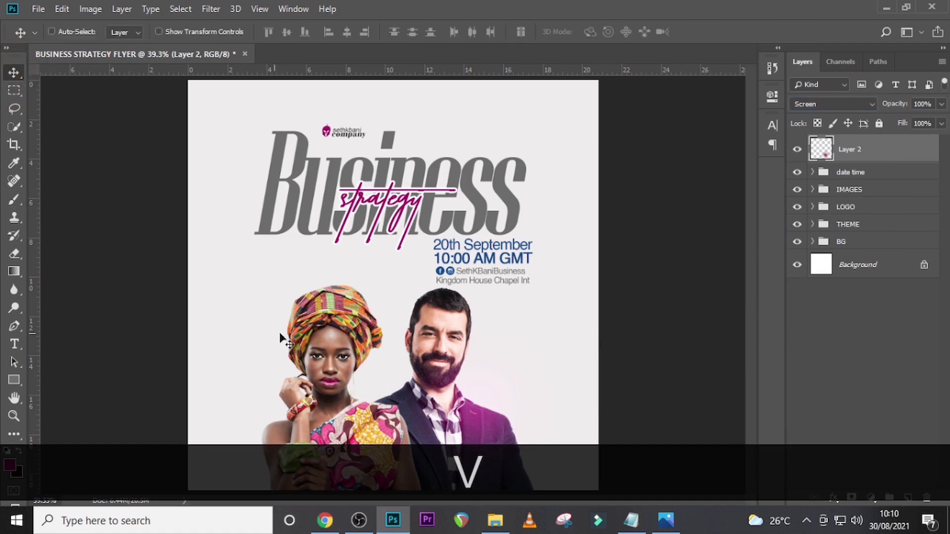
left_click_drag(476, 410, 465, 395)
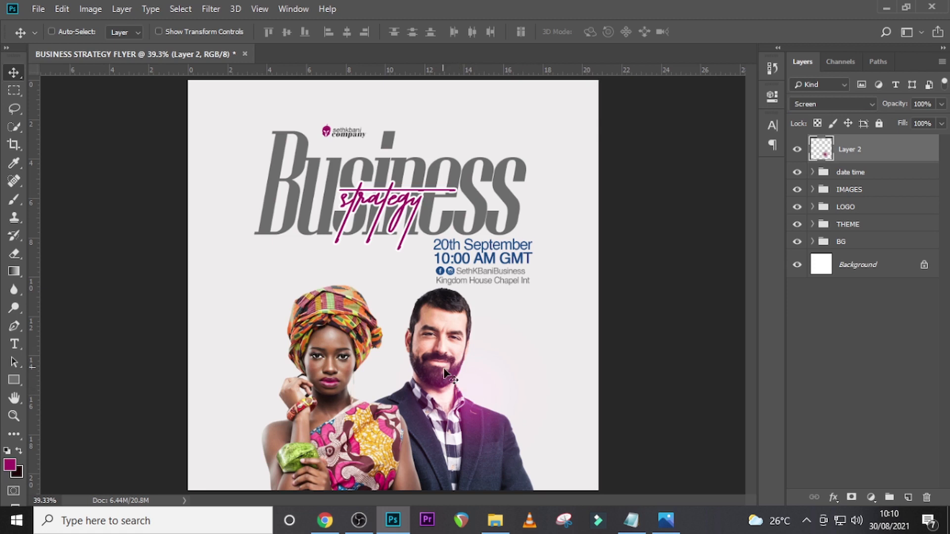
- Add a new empty layer above the magenta glow and sample orange from the woman's headwrap as the brush colour
left_click(909, 497)
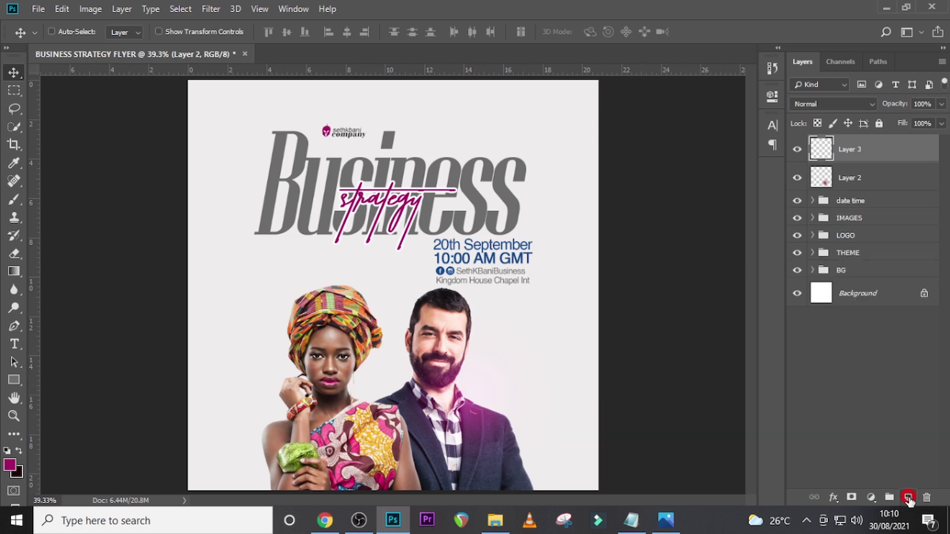
key("b")
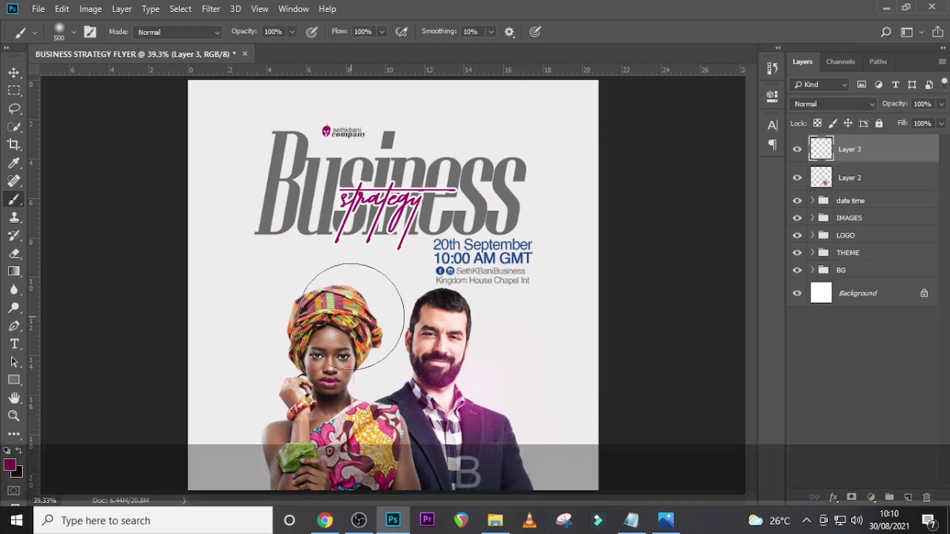
key("alt")
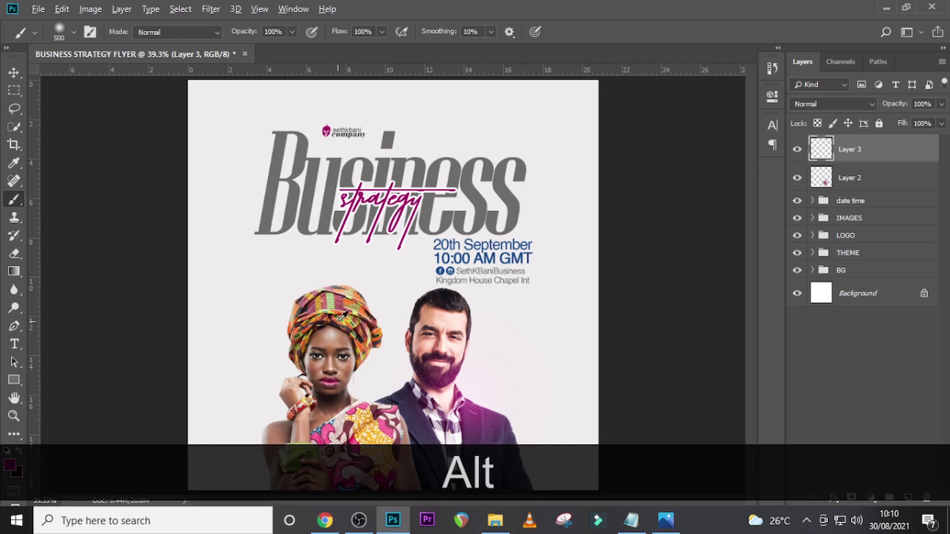
left_click(340, 319, "alt")
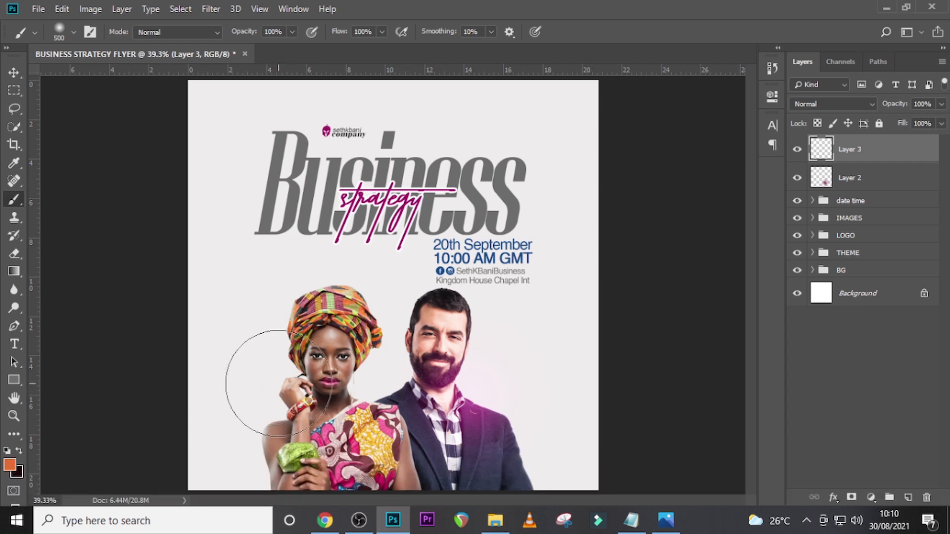
- Dab a 500 px orange spot beside the woman's raised hand and set its layer to Screen blend mode
left_click(275, 381)
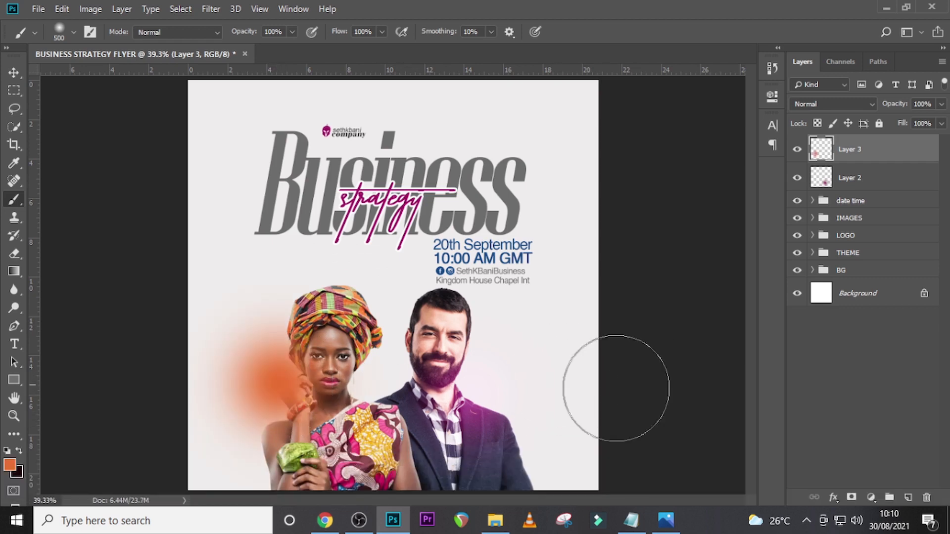
left_click(829, 110)
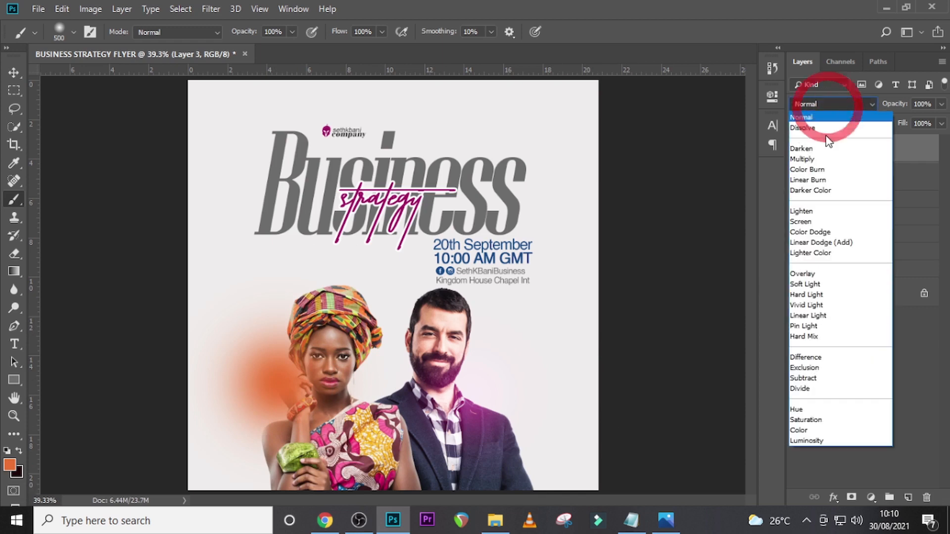
left_click(807, 220)
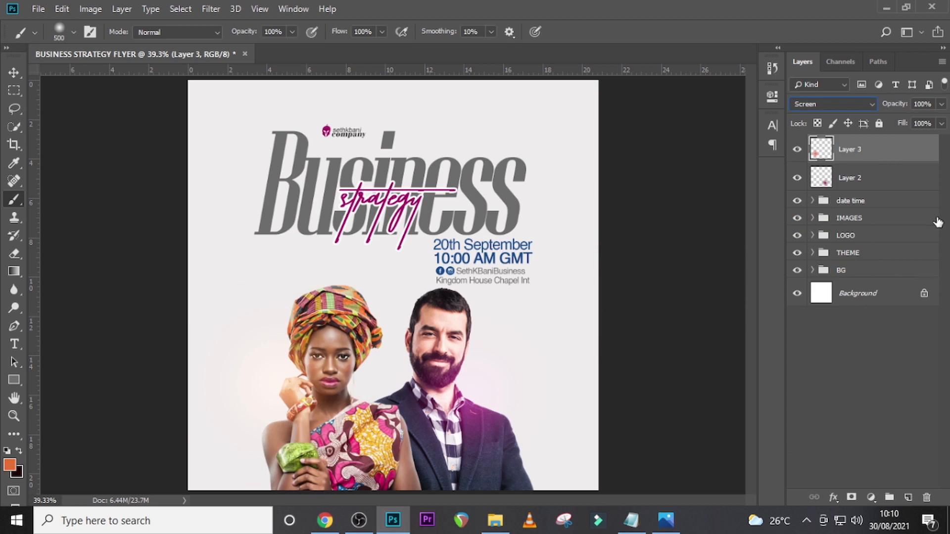
- Group the orange and magenta glow layers and name the group GLOW
left_click(873, 183, "ctrl")
key("ctrl+g")
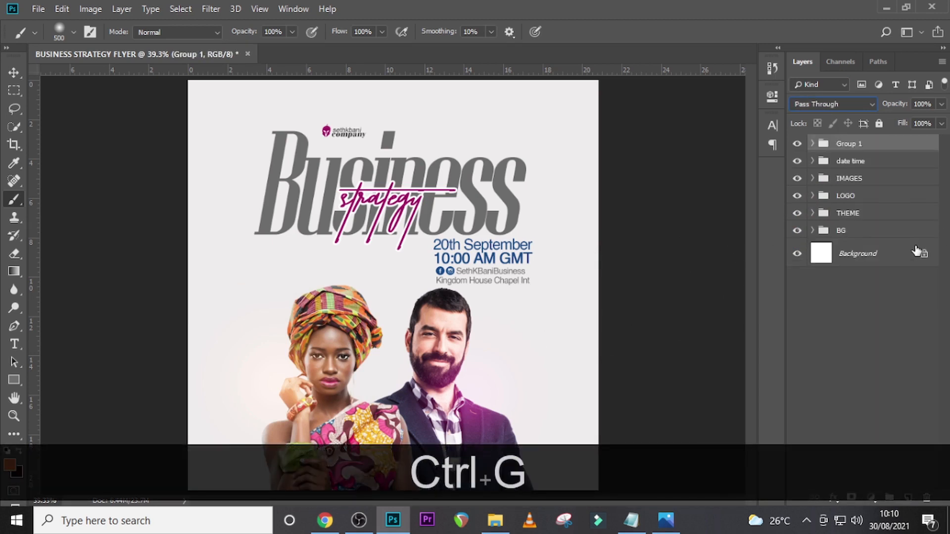
double_click(854, 146)
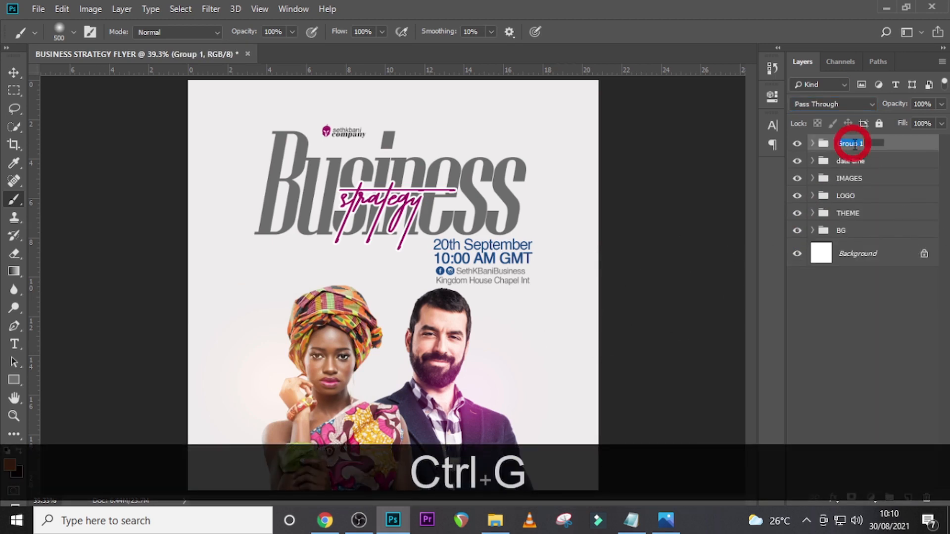
key("Caps_Lock")
type("GLOW")
key("Return")
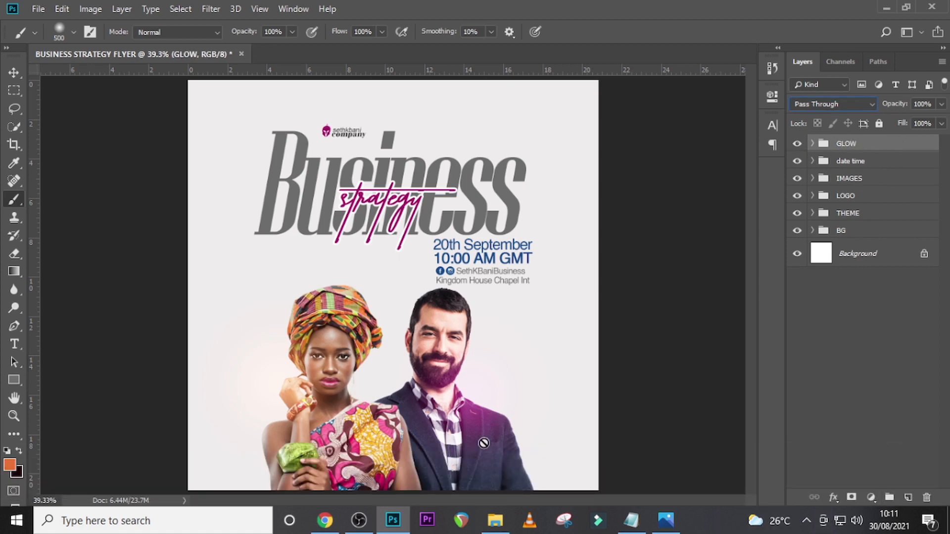
- Start a text layer beside the man's shoulder and paste in the speaker's name copied from the notes document
key("t")
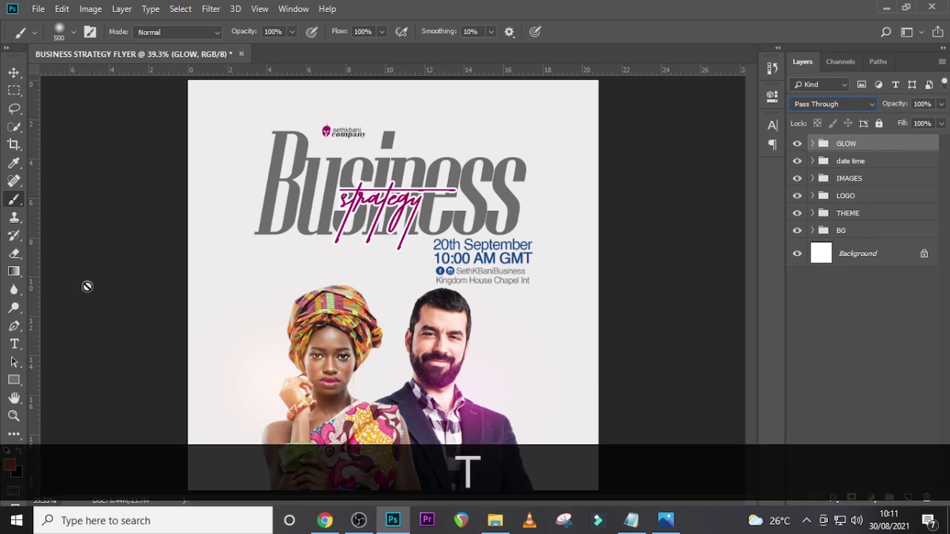
left_click(14, 347)
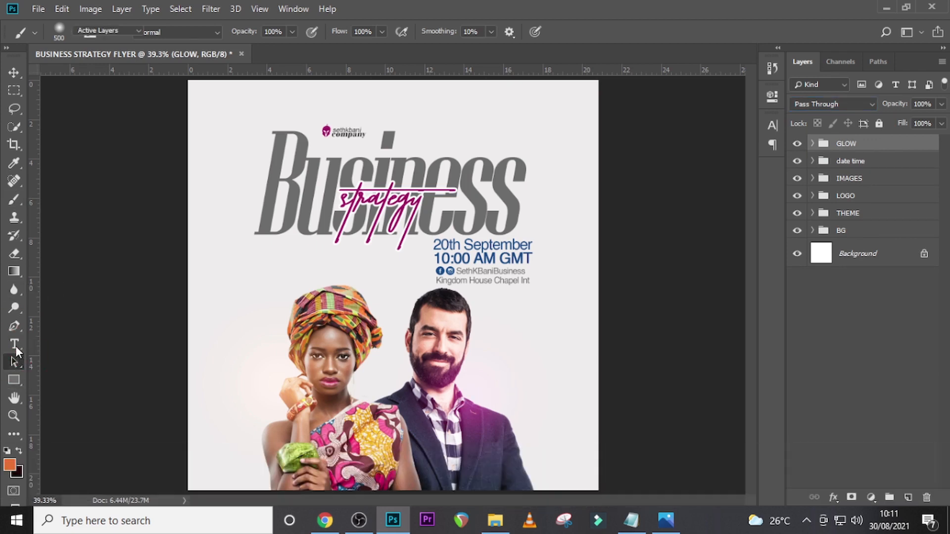
left_click(514, 363)
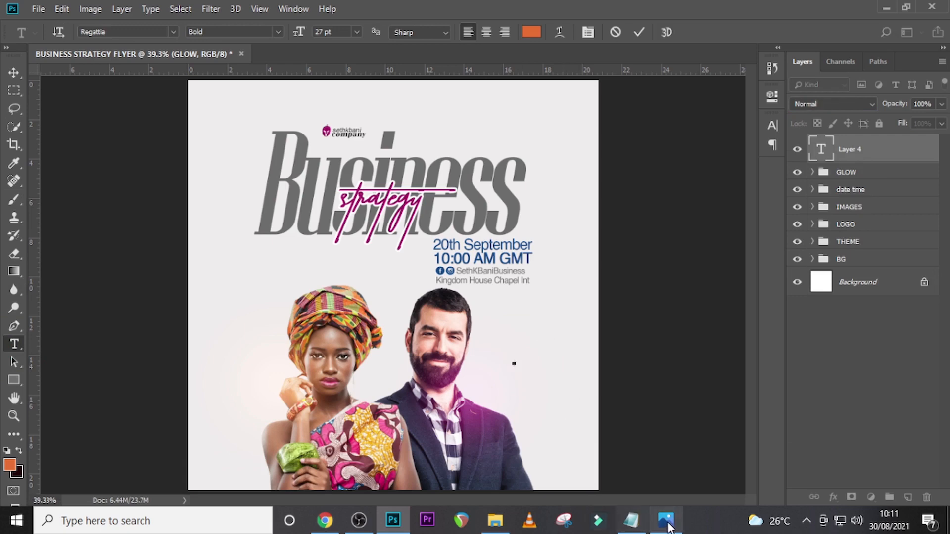
left_click(631, 519)
left_click_drag(314, 243, 281, 231)
key("ctrl+c")
left_click(609, 4)
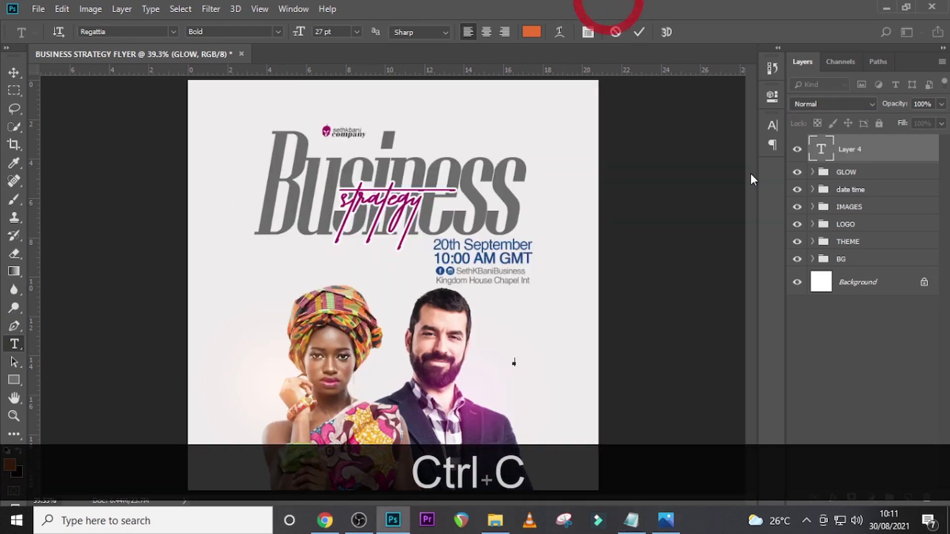
left_click(773, 122)
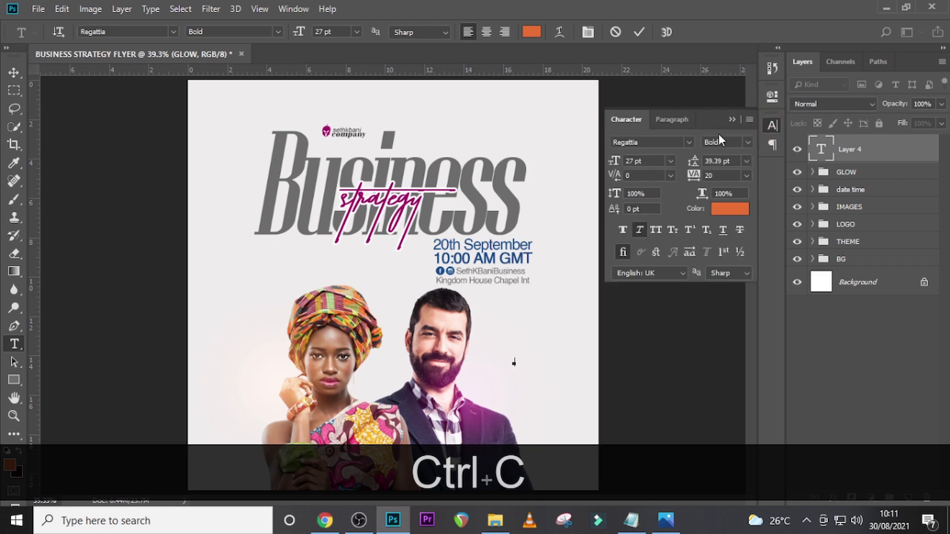
left_click(673, 120)
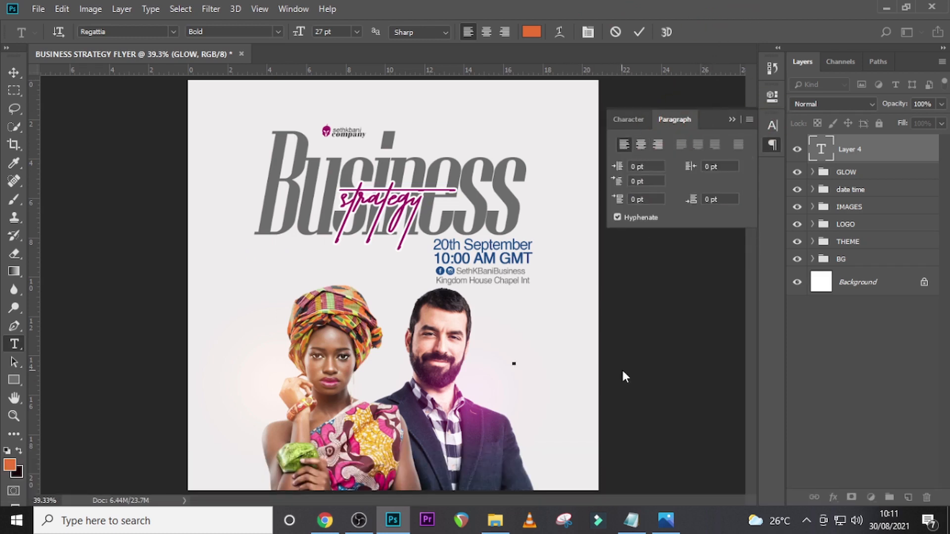
key("ctrl+v")
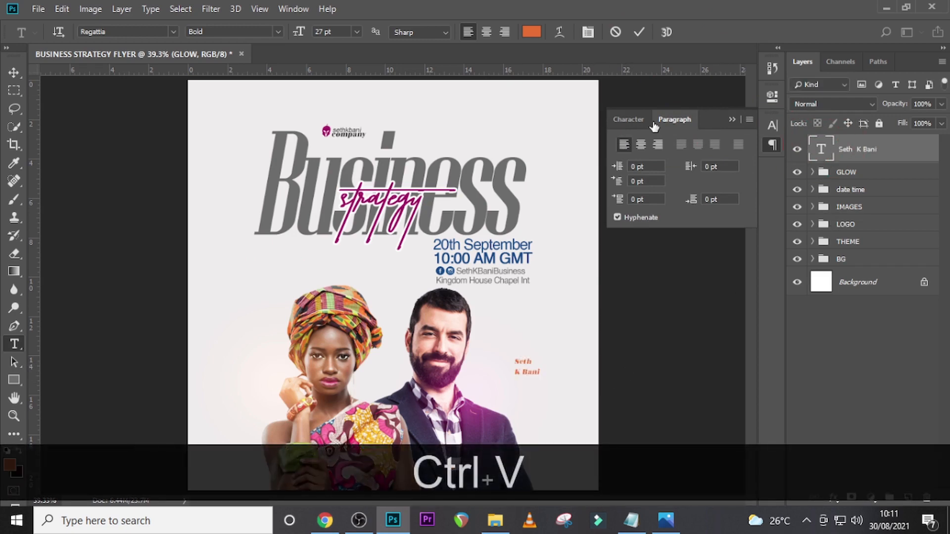
- Change the speaker name's font to Intro
left_click(629, 120)
left_click(690, 142)
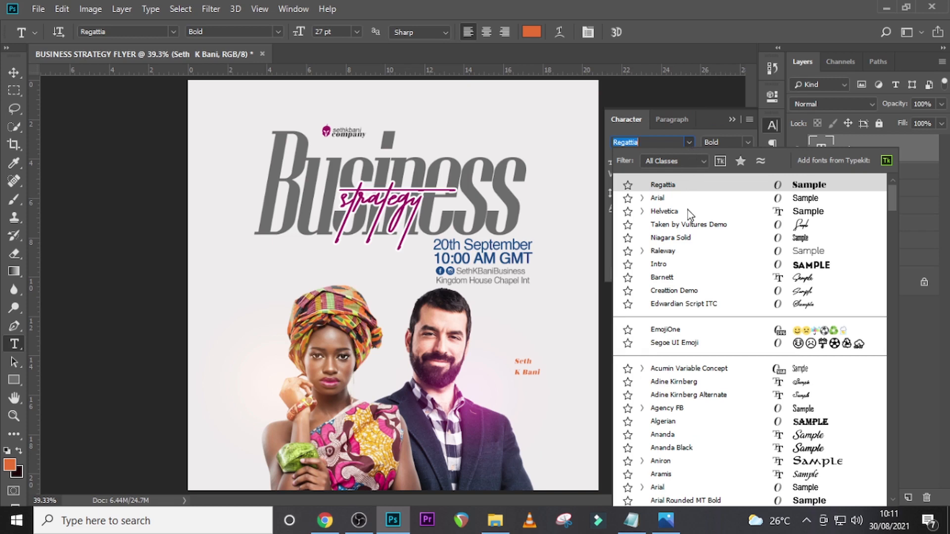
left_click(672, 264)
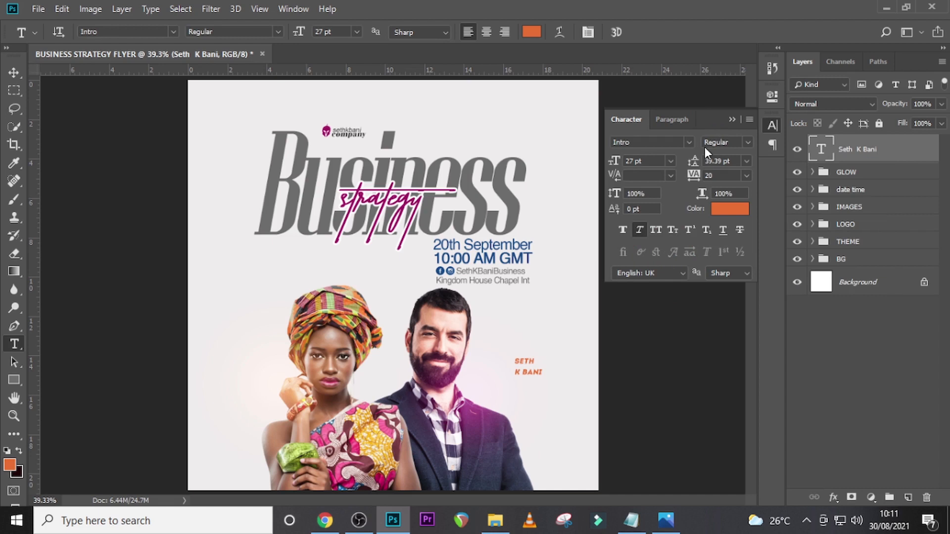
- Set the speaker name's leading to 34 pt and its tracking to -40
left_click(685, 155)
type("34")
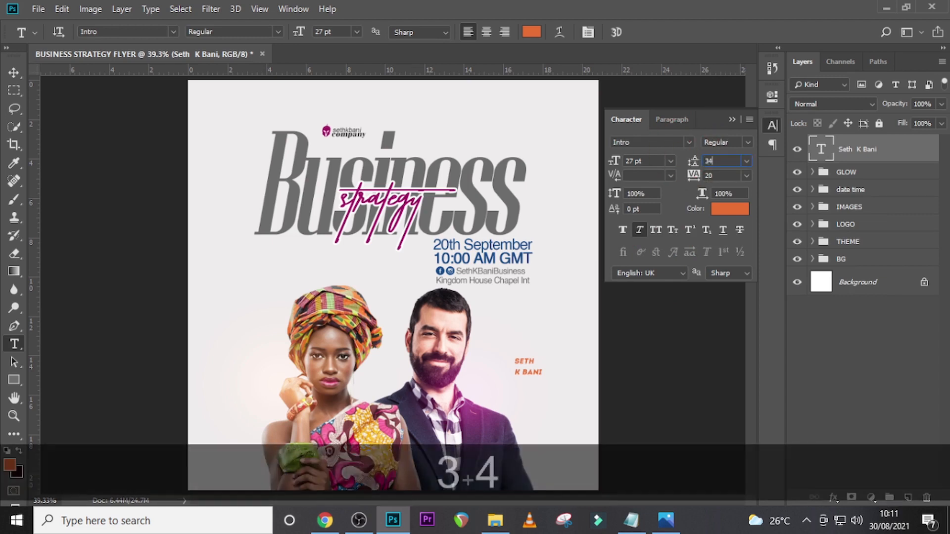
key("Return")
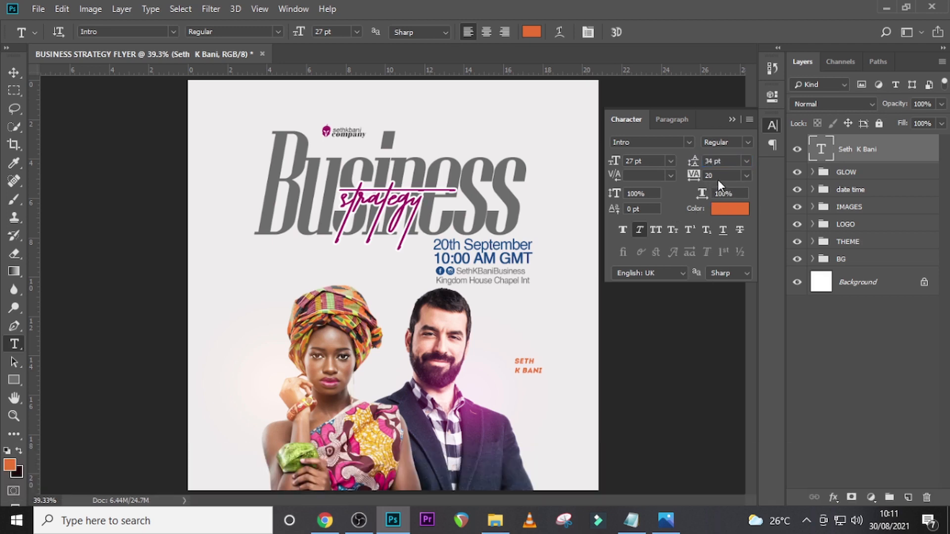
left_click(693, 175)
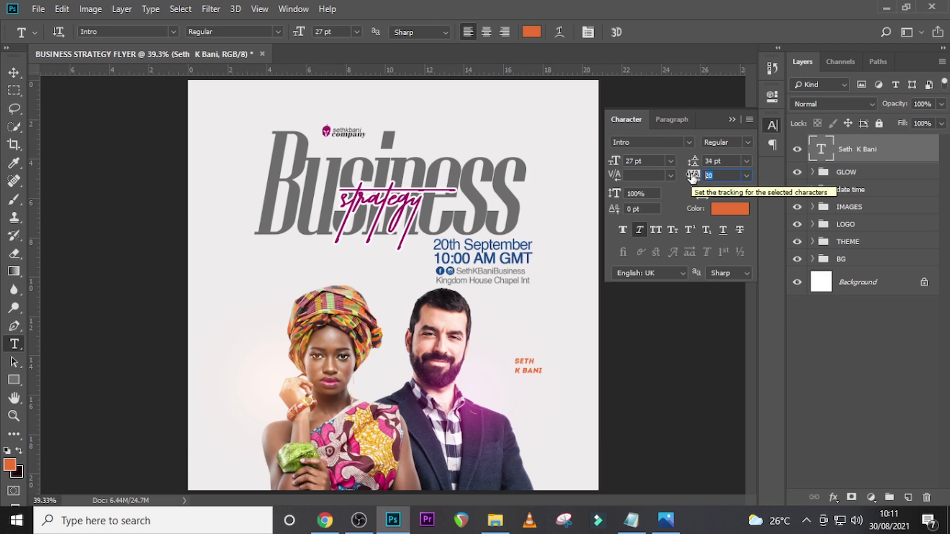
type("-40")
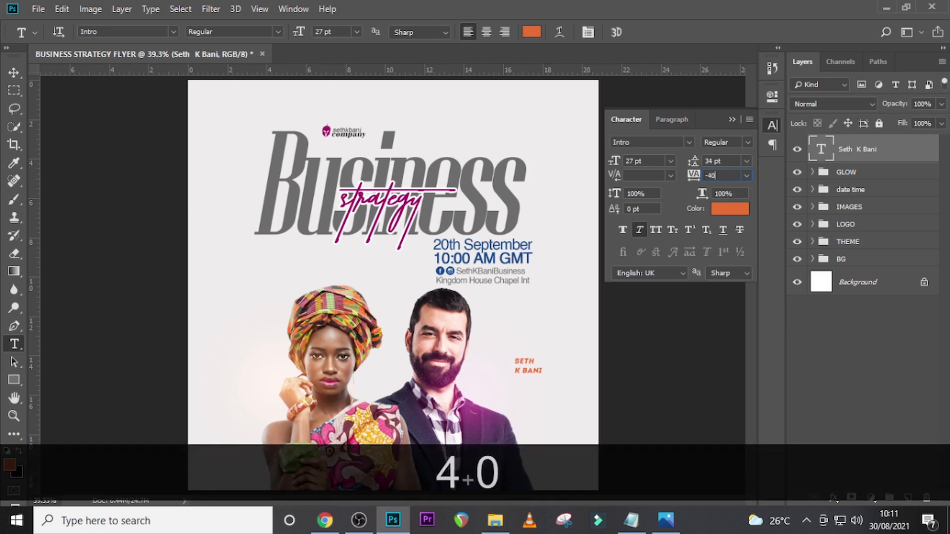
key("Return")
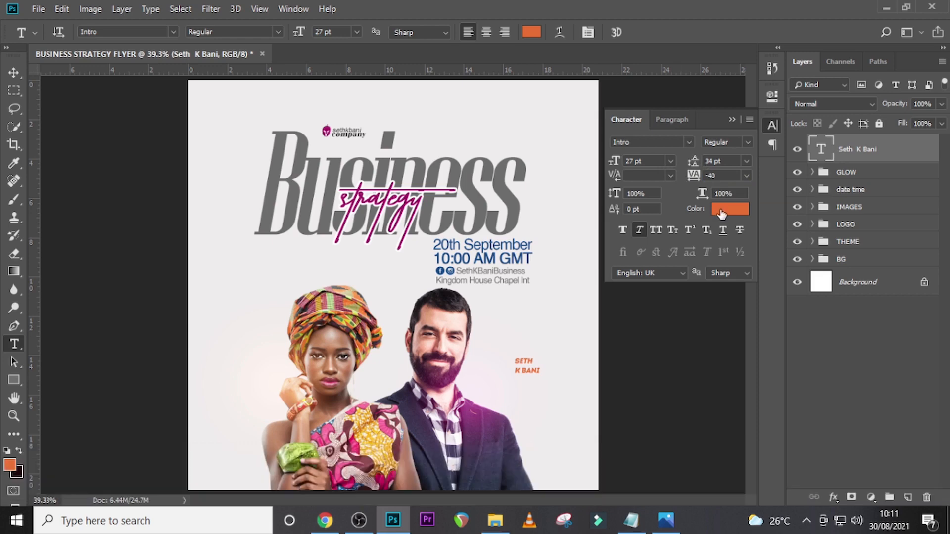
- Set the speaker name's text colour to dark grey #504F4F
left_click(720, 209)
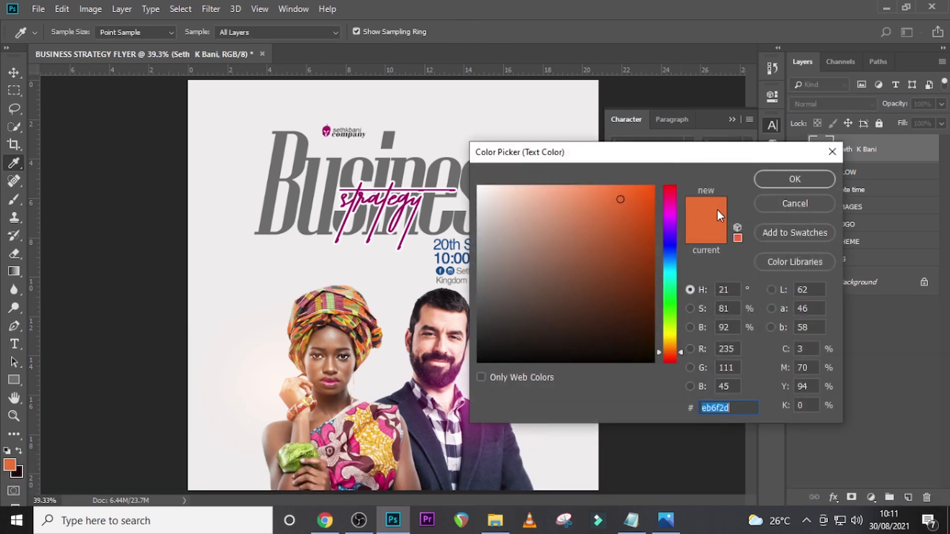
type("50")
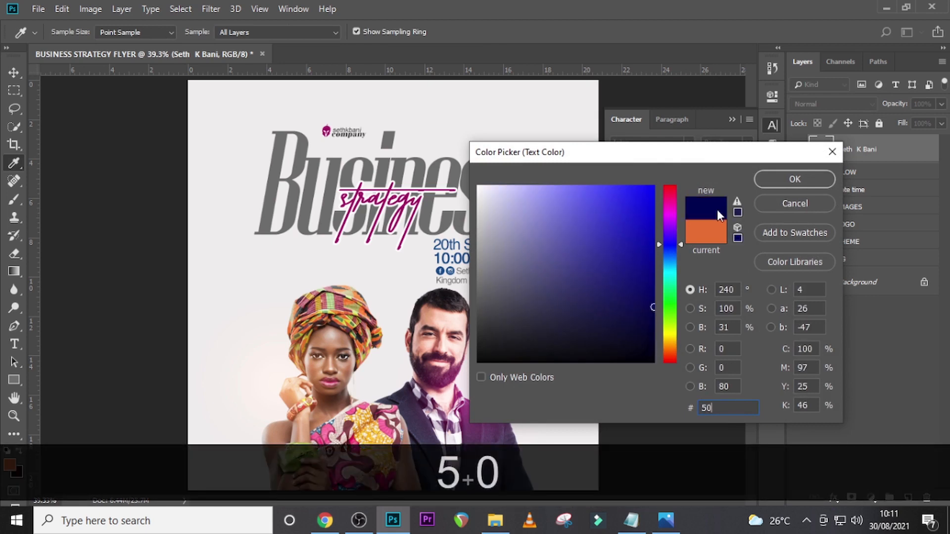
type("4")
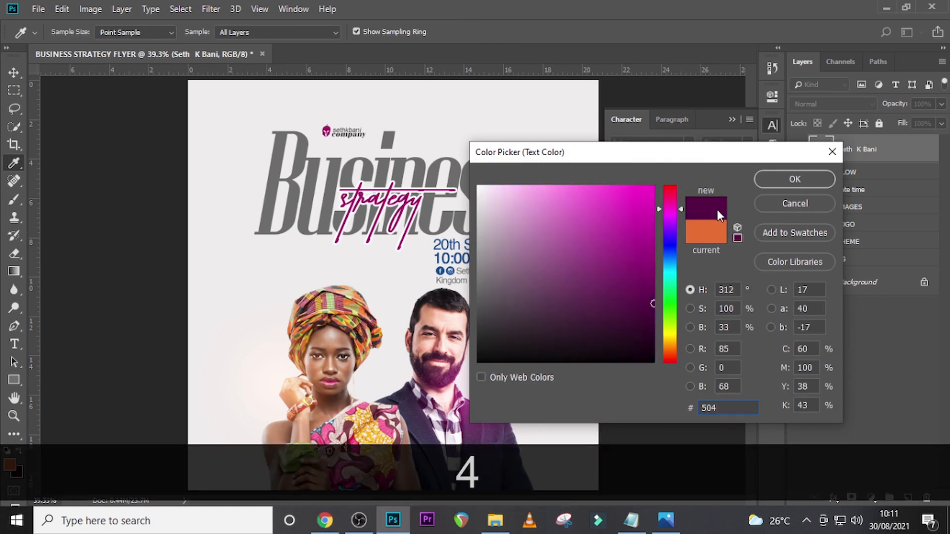
type("F")
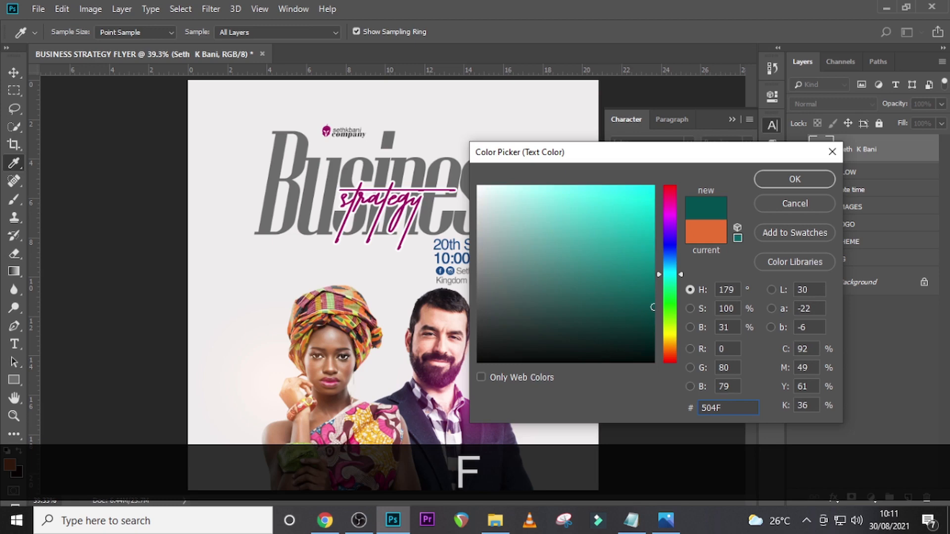
type("4F")
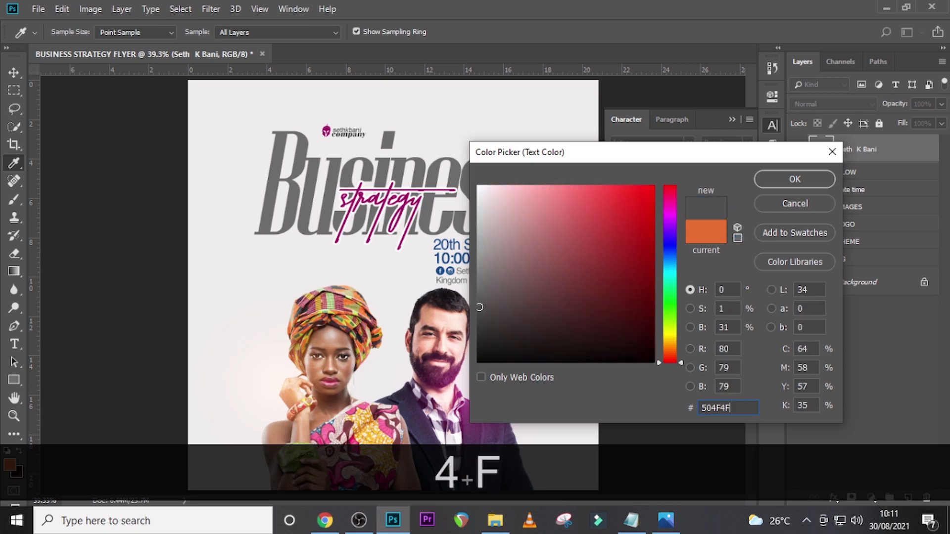
left_click(791, 178)
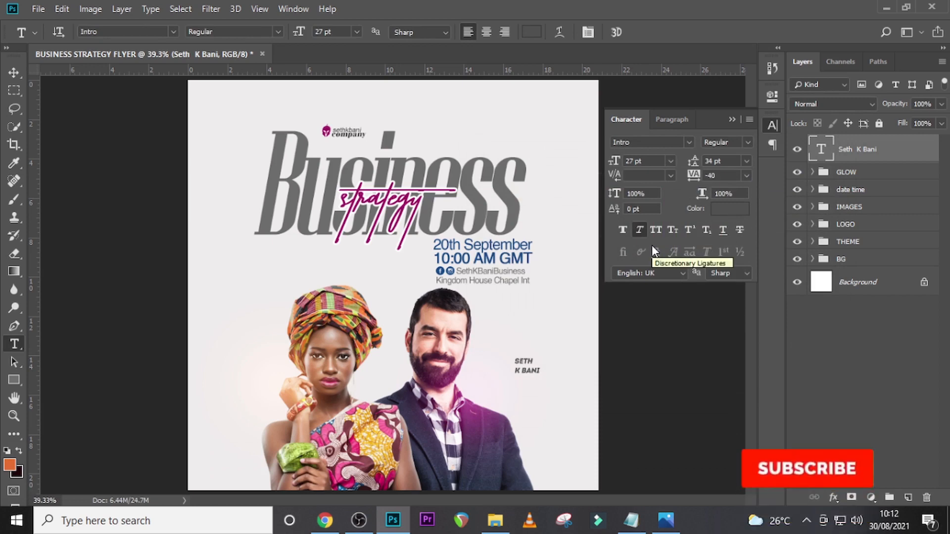
- Enlarge the speaker name to 46 pt and position it beside the man, just above his shoulder
key("ctrl+equal")
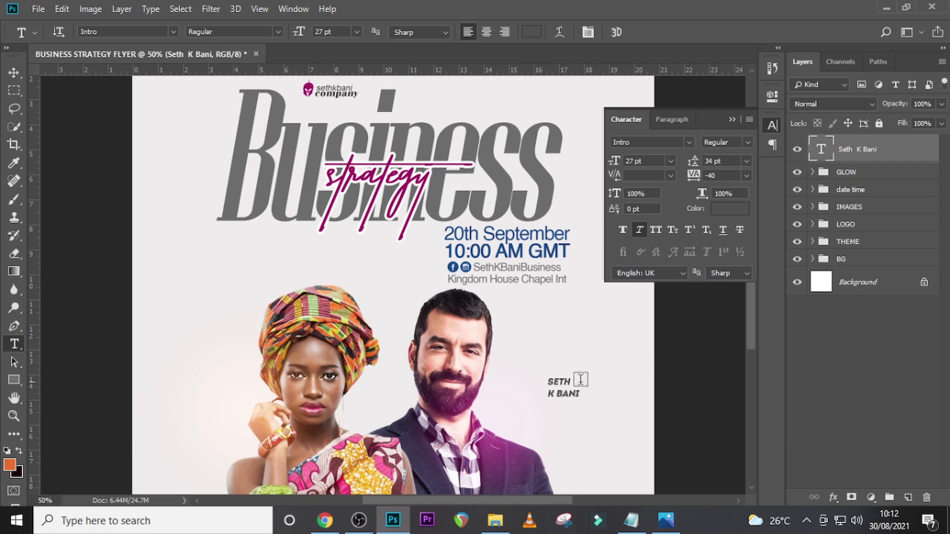
left_click(22, 75)
left_click_drag(560, 395, 508, 372)
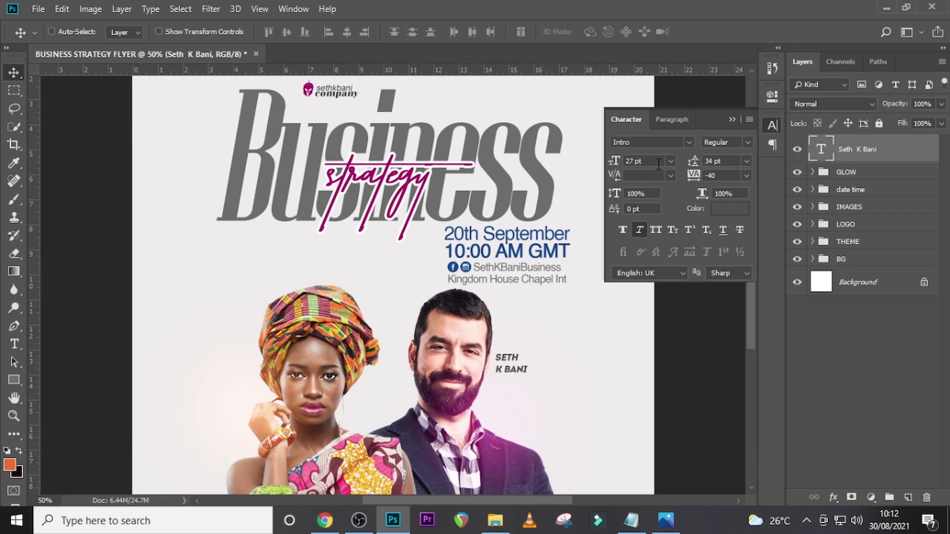
left_click(635, 161)
type("46")
key("Return")
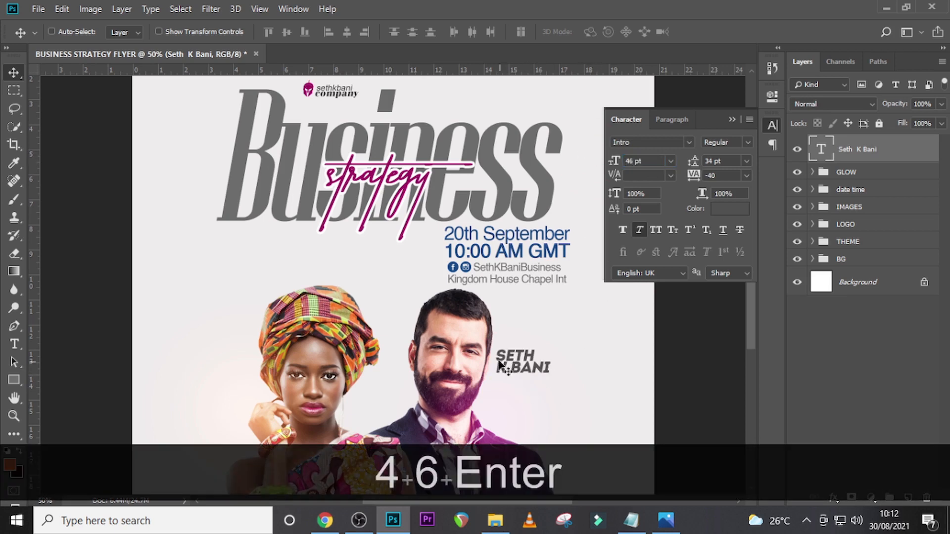
left_click_drag(527, 367, 531, 367)
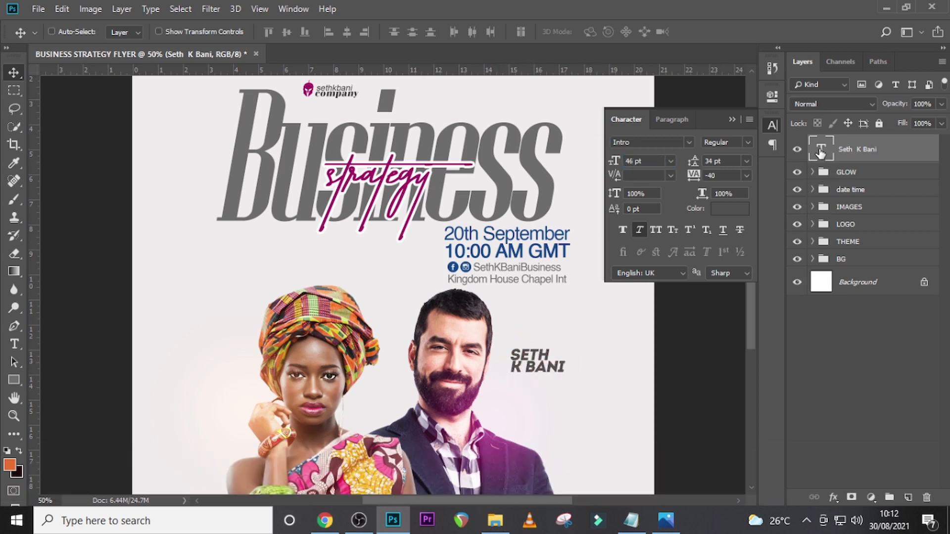
double_click(819, 150)
left_click(14, 73)
left_click_drag(543, 374, 556, 408)
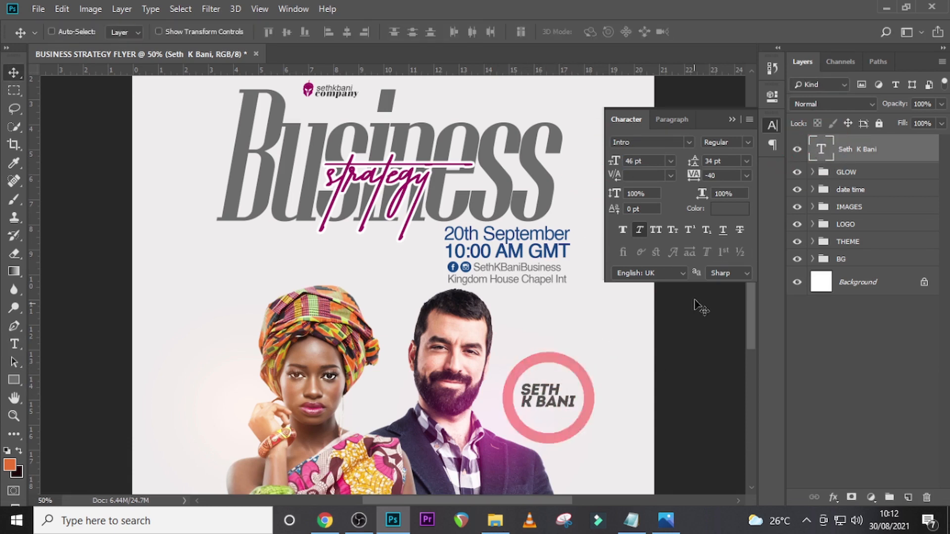
- Add a text layer reading "Kingdom Temple", copied from the notes document, and place it below the speaker's name
key("t")
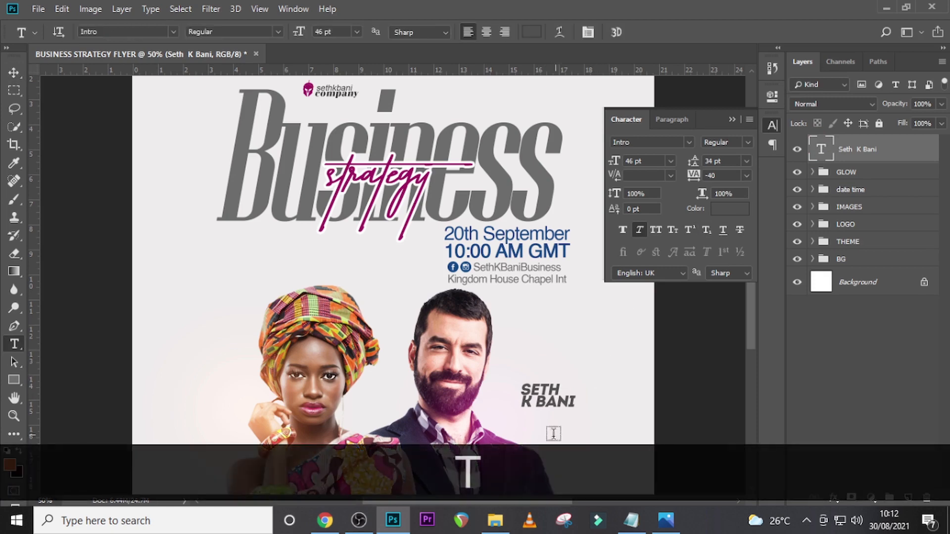
left_click(543, 433)
left_click(639, 526)
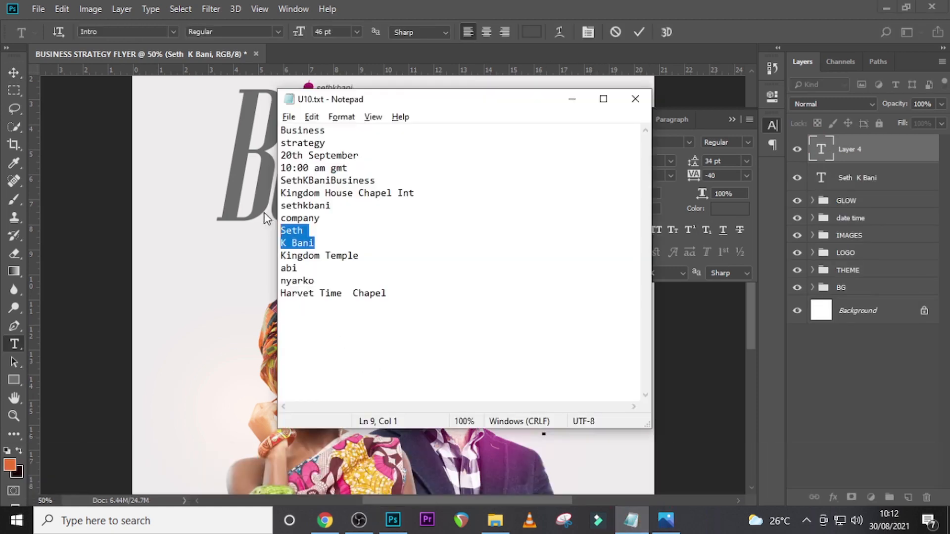
left_click_drag(380, 257, 274, 259)
key("ctrl+c")
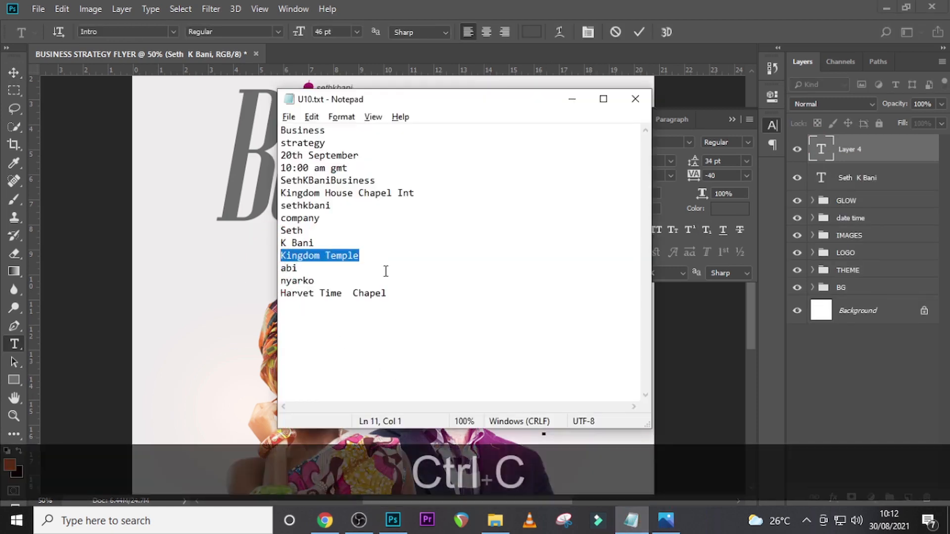
left_click(797, 167)
key("ctrl+v")
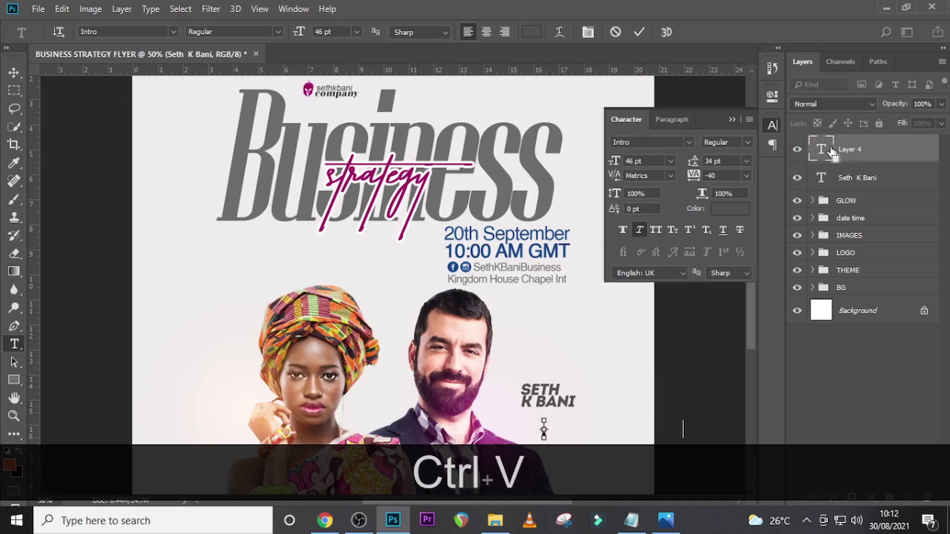
left_click(832, 151)
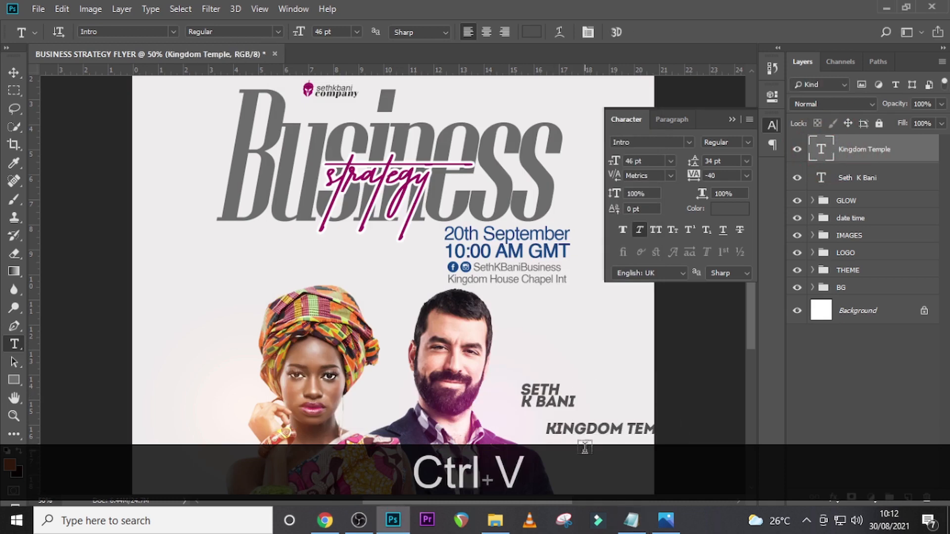
key("v")
left_click_drag(589, 436, 559, 430)
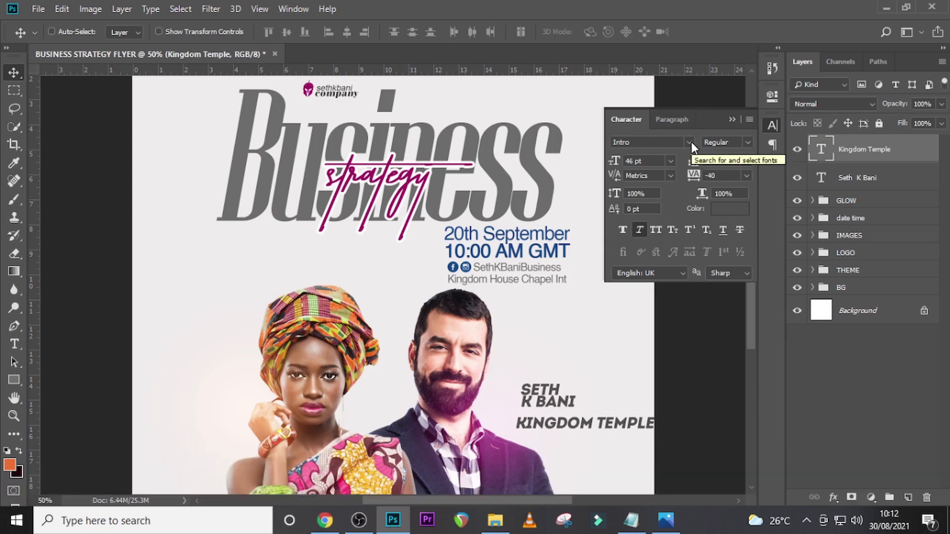
- Change the Kingdom Temple line's font to Raleway and its size to 21 pt
left_click(689, 142)
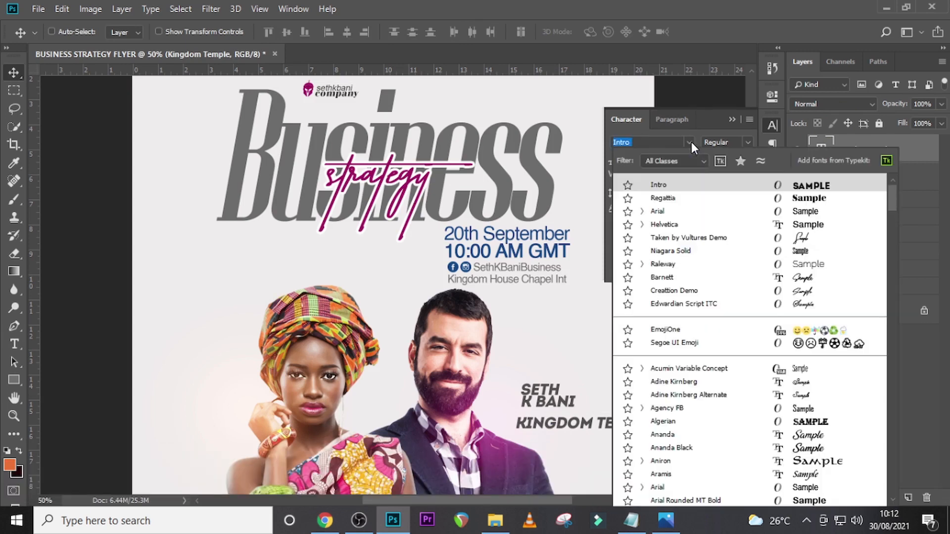
left_click(666, 264)
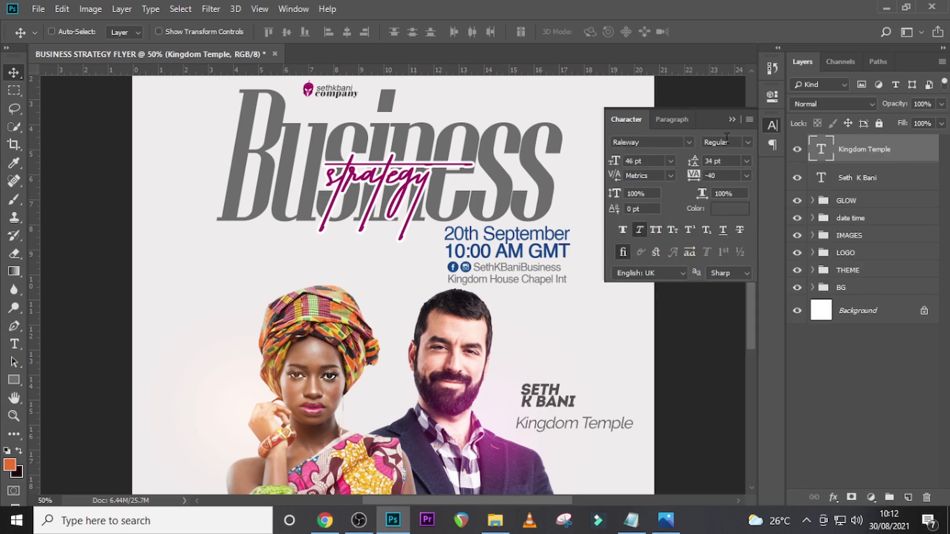
left_click(648, 160)
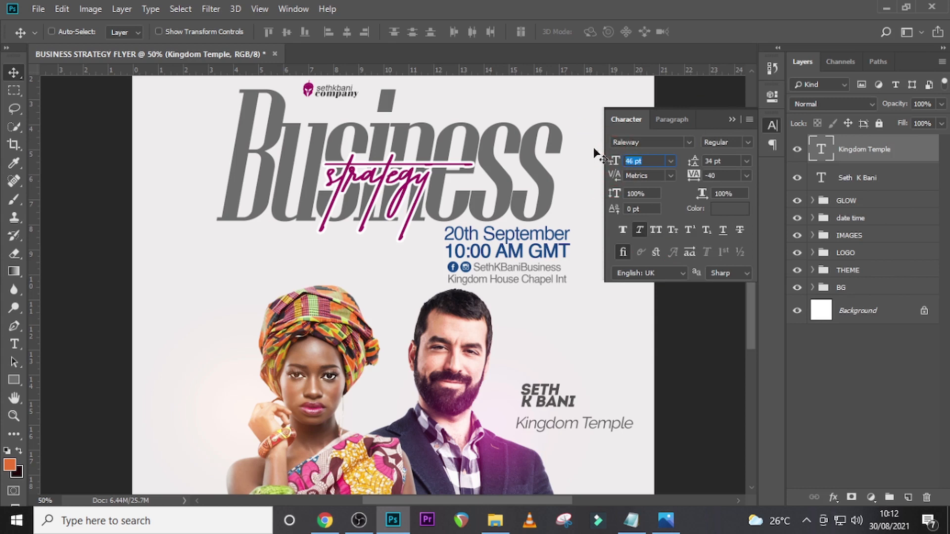
type("21")
key("Return")
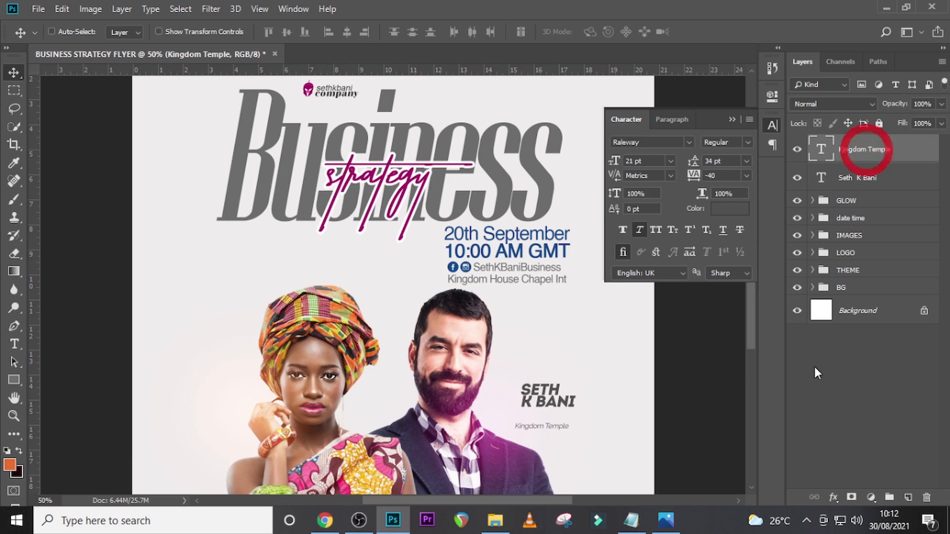
- Move the Kingdom Temple line up directly beneath the speaker's name, aligned with its left edge
key("Up")
key("Up")
key("Up")
key("Up")
key("Up")
key("Up")
key("Up")
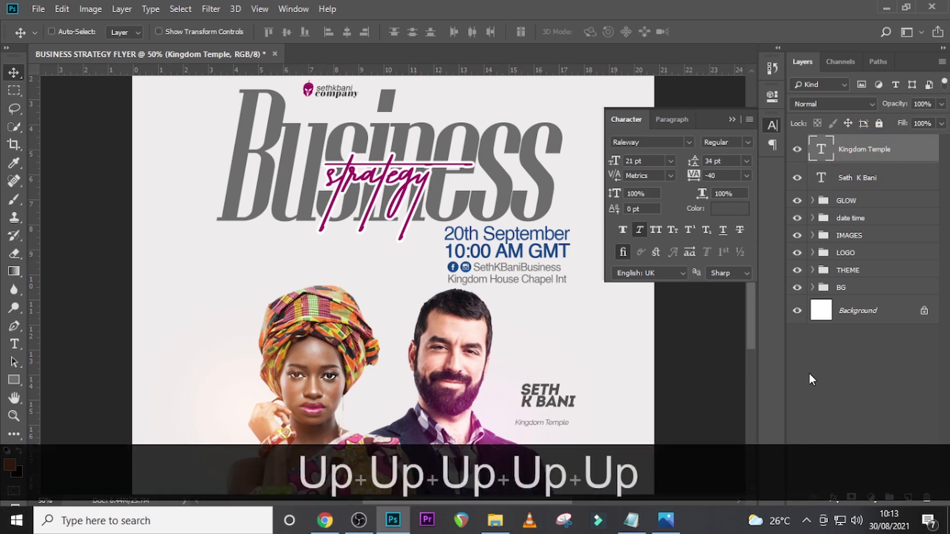
key("ctrl")
key("ctrl+equal")
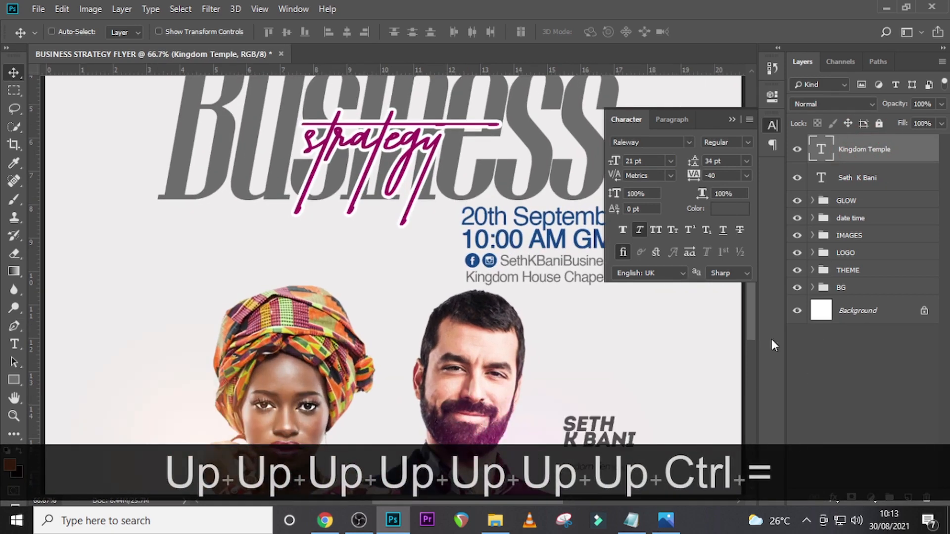
scroll(487, 157, "down", 1)
scroll(488, 157, "down", 2)
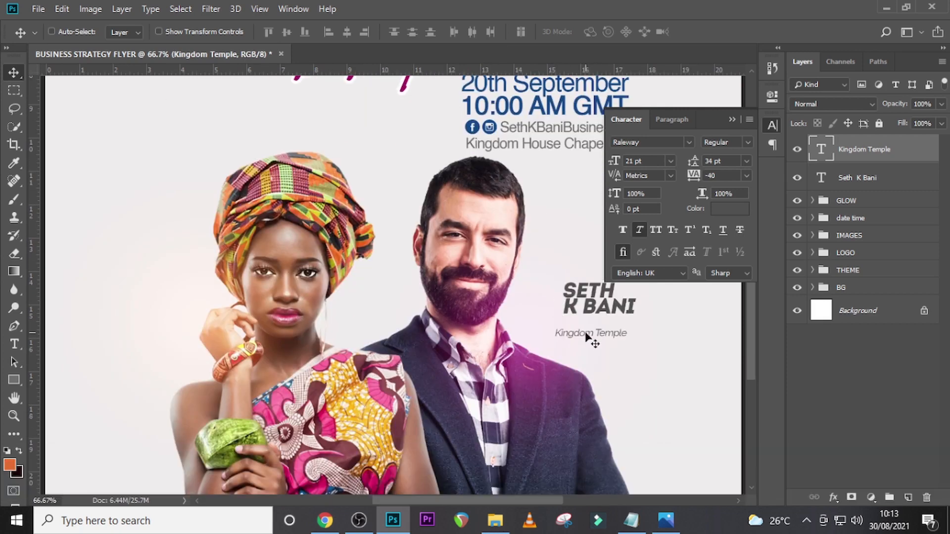
left_click_drag(588, 339, 595, 324)
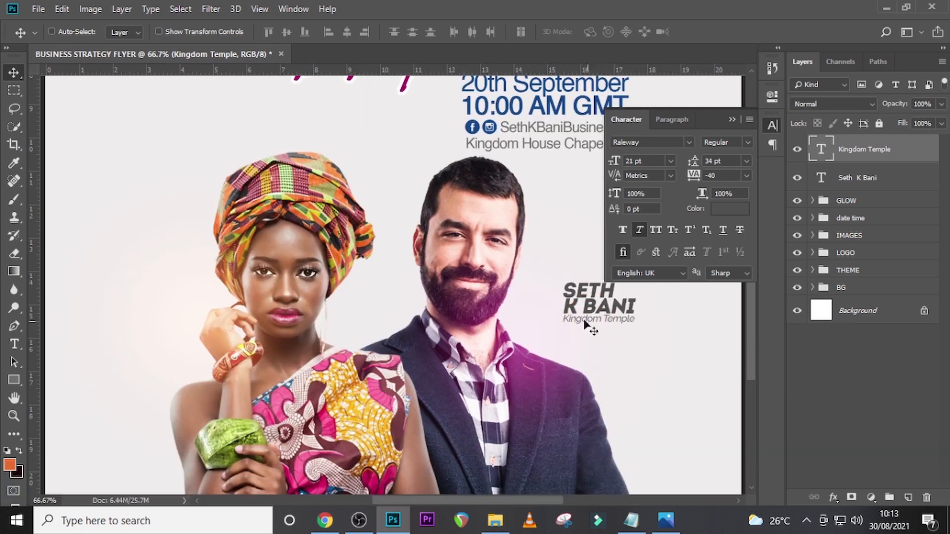
- Try black as the text colour of the Kingdom Temple line, and undo it
left_click(723, 210)
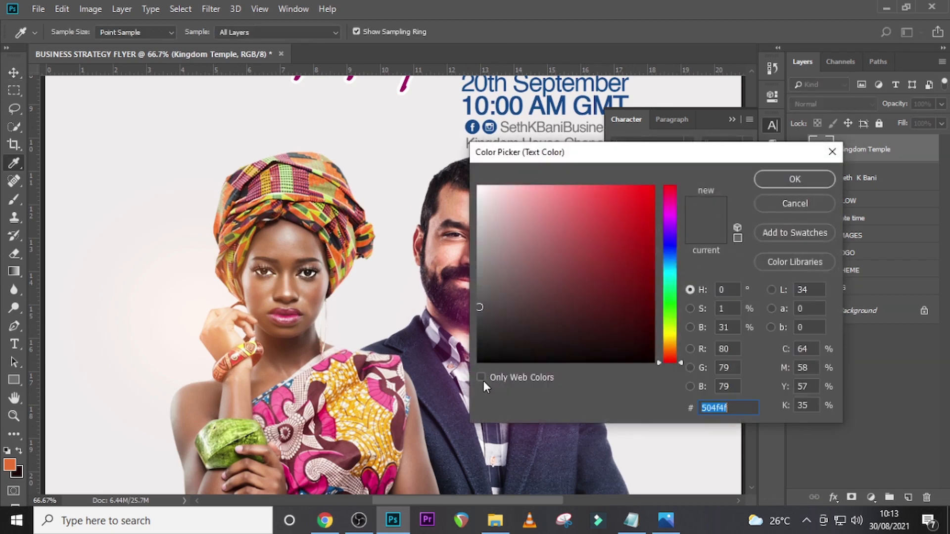
left_click(478, 361)
left_click(764, 181)
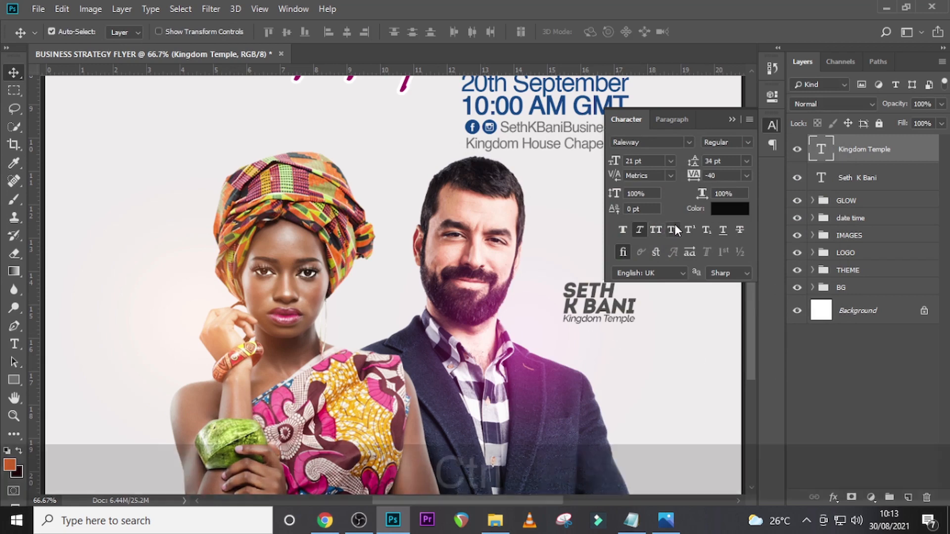
key("ctrl+z")
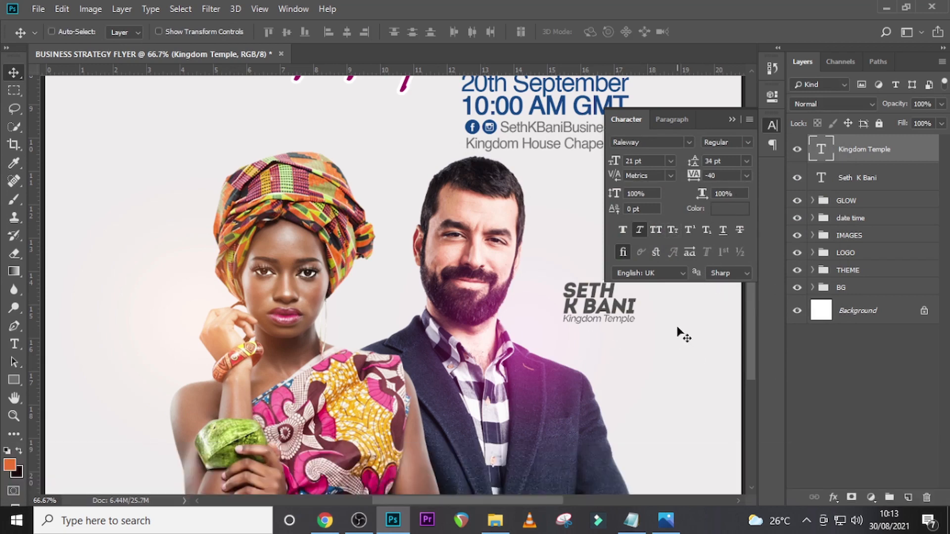
- Group the speaker name and Kingdom Temple text layers and name the group with the speaker's full name
left_click(855, 177, "ctrl")
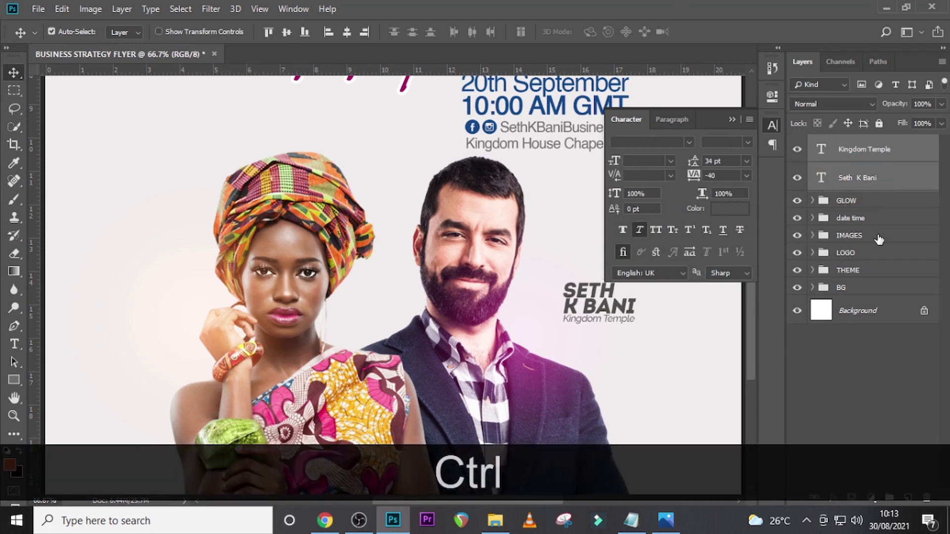
key("ctrl")
key("ctrl+g")
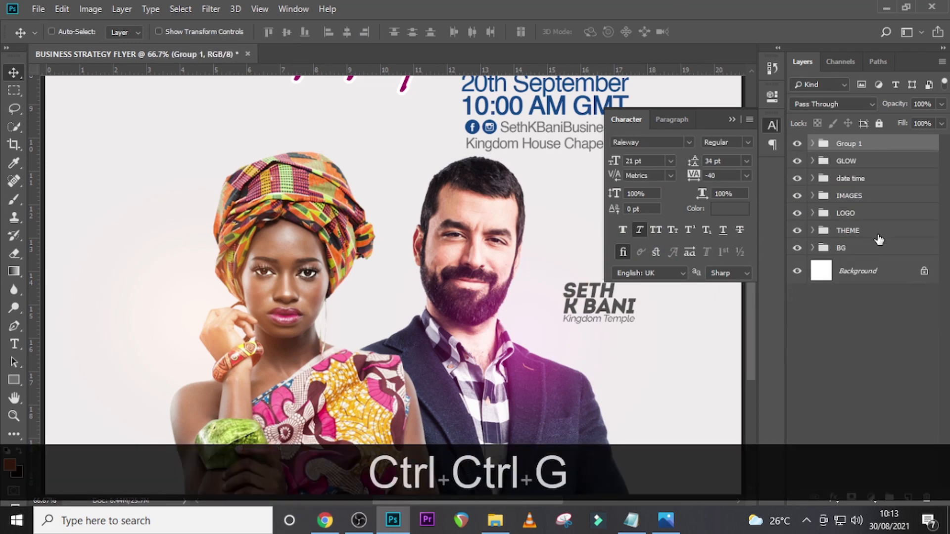
double_click(848, 143)
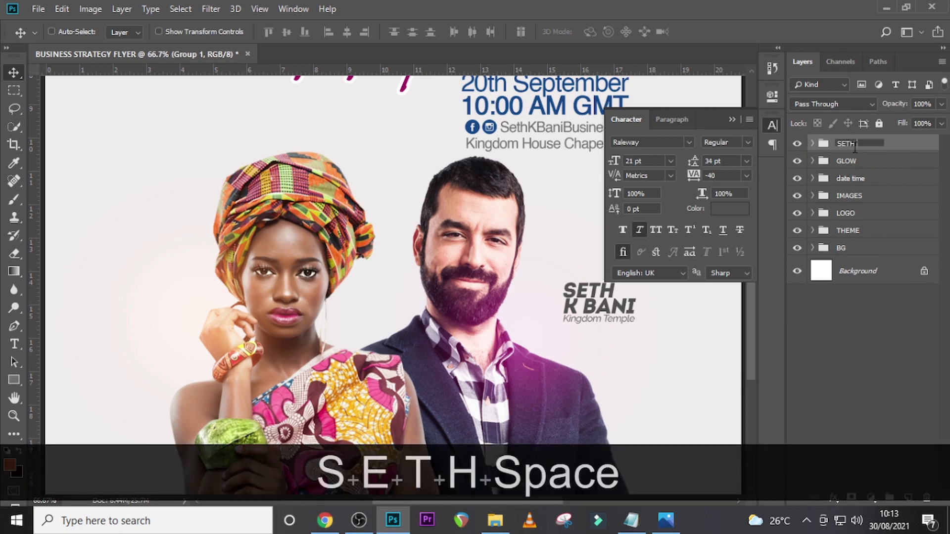
key("Return")
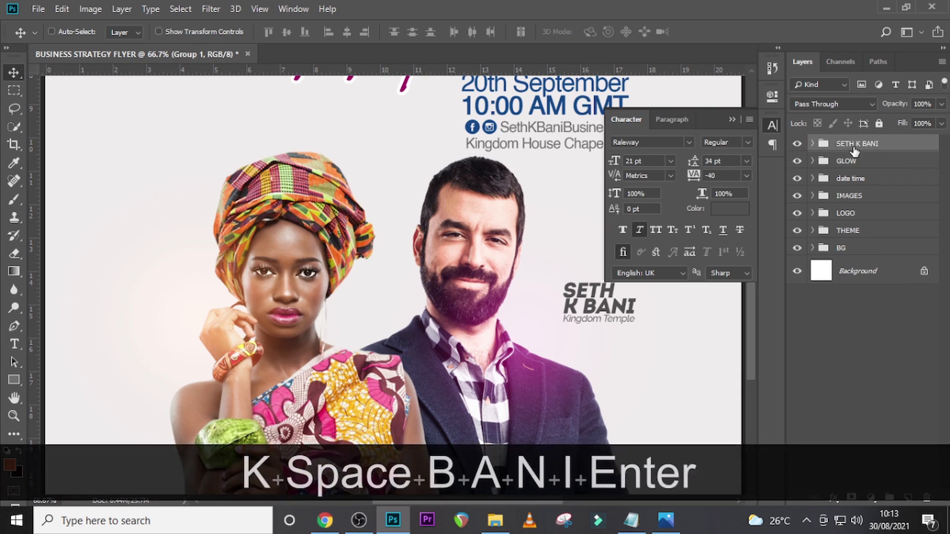
- Duplicate the speaker label group and move the copy about 13.2 in left, beside the woman's face
key("ctrl+j")
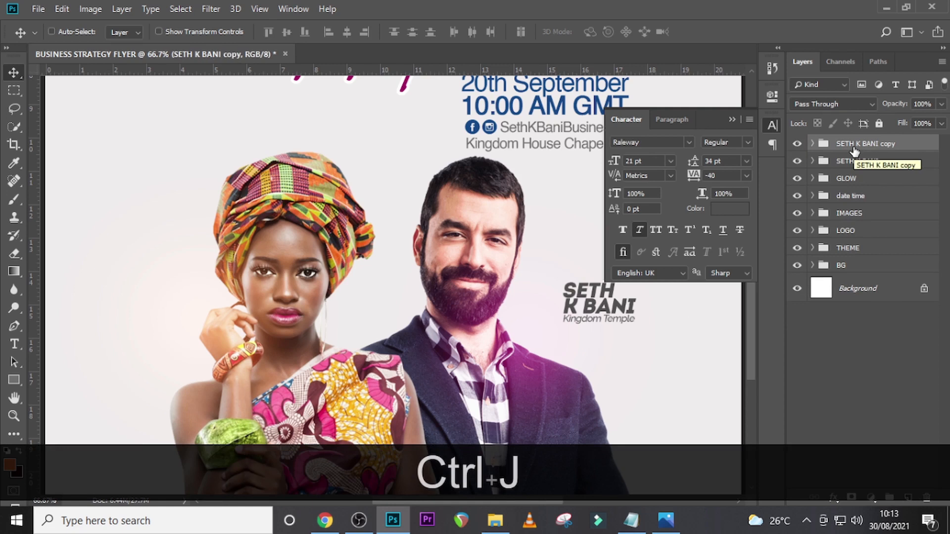
key("ctrl+t")
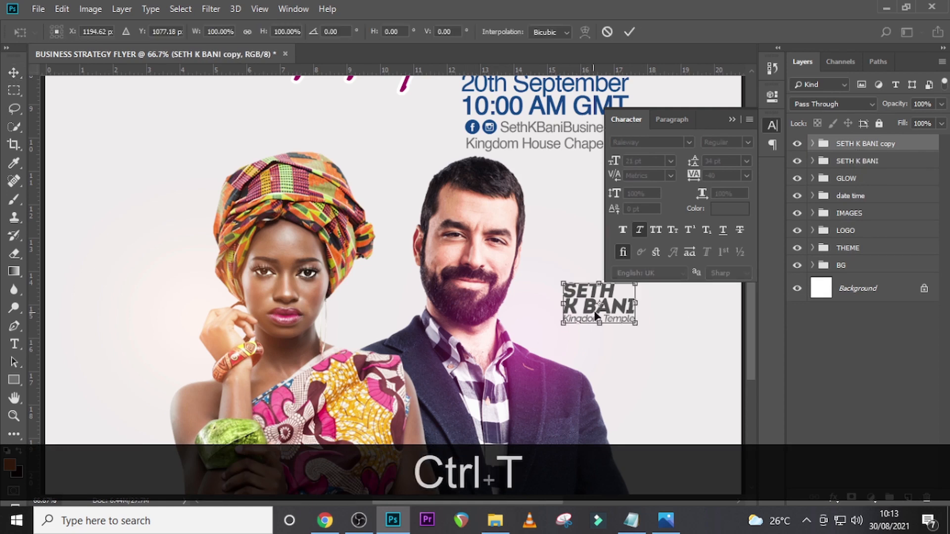
left_click_drag(595, 292, 176, 293)
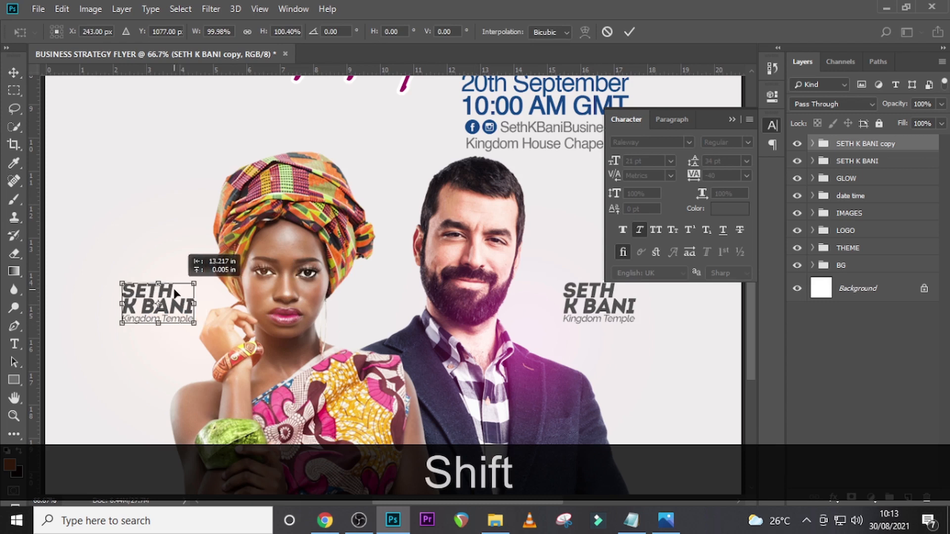
key("shift+Return")
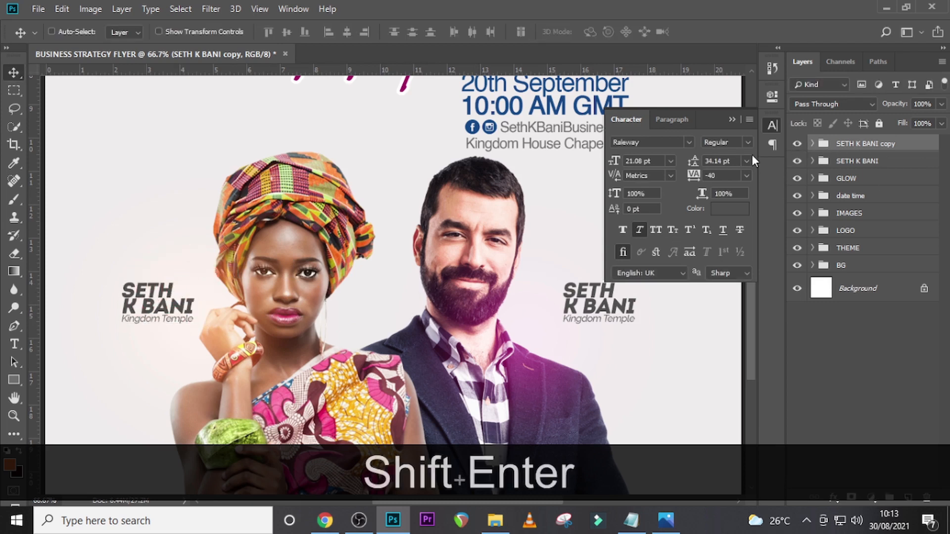
- Right-align both text lines in the copied speaker label group and move the group right, closer to the woman's face
left_click(812, 143)
left_click(859, 170)
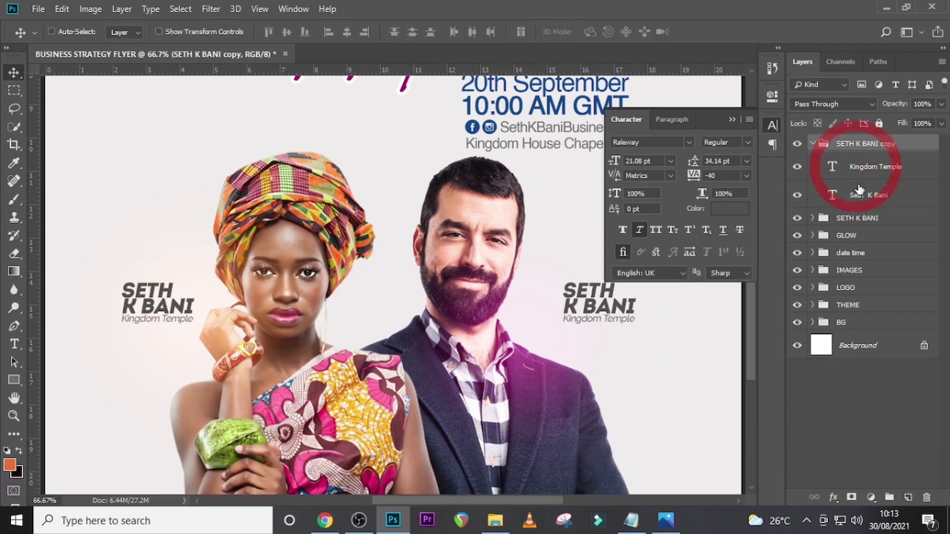
key("ctrl")
left_click(858, 197, "ctrl")
left_click(672, 120)
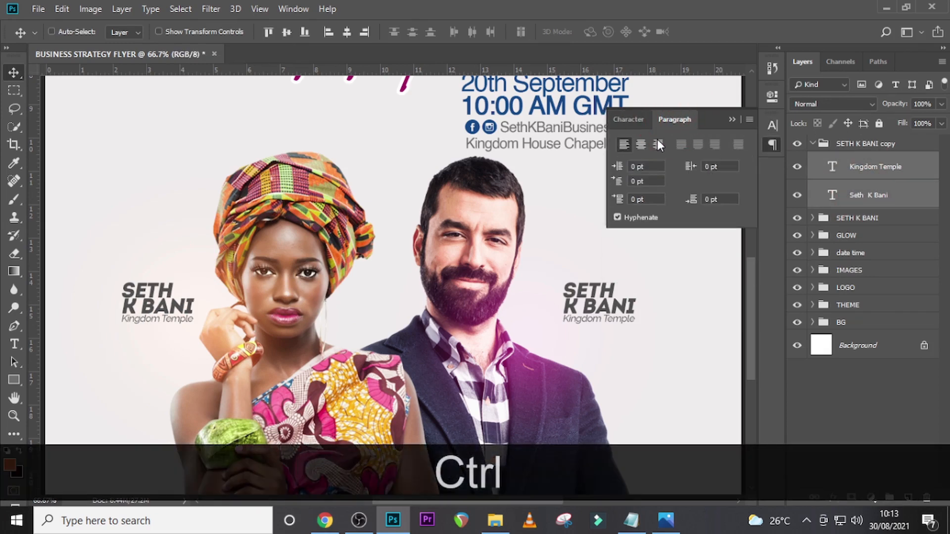
left_click(658, 144)
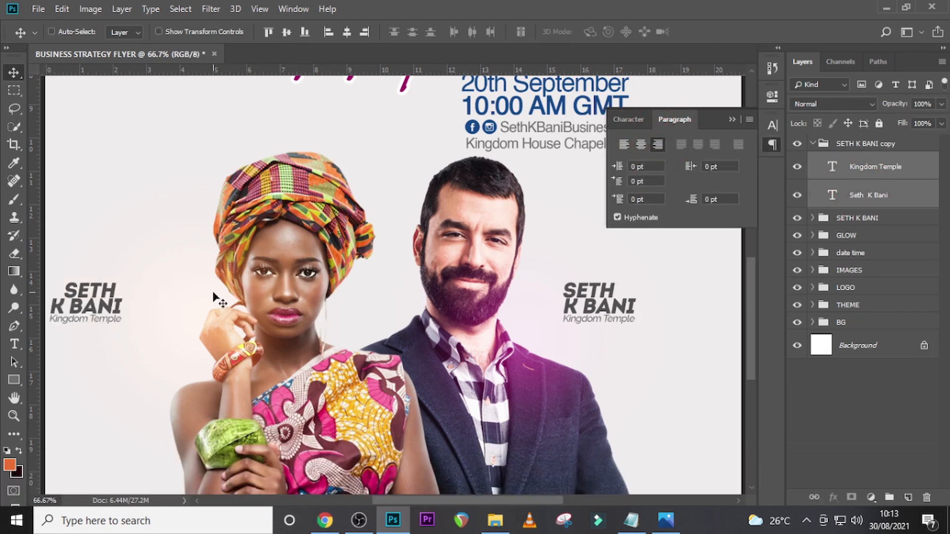
left_click(859, 143)
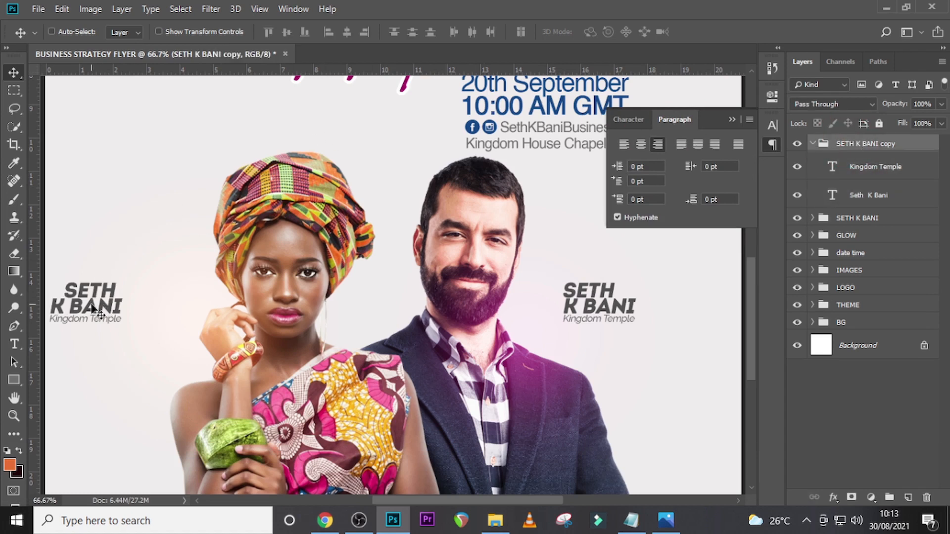
left_click_drag(99, 309, 146, 309)
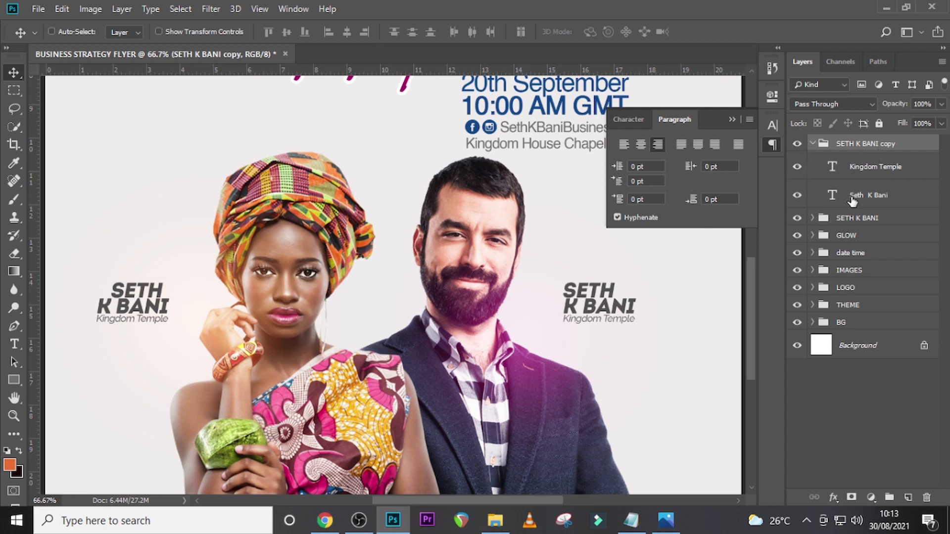
- Replace the copied label's speaker name with the second speaker's two-line name from the U10.txt notes
double_click(833, 197)
left_click(631, 520)
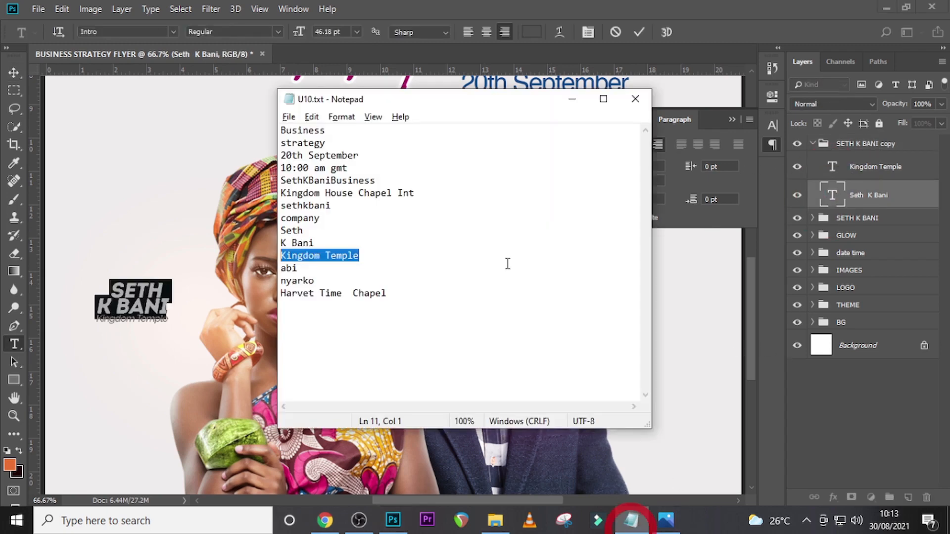
left_click_drag(314, 280, 281, 268)
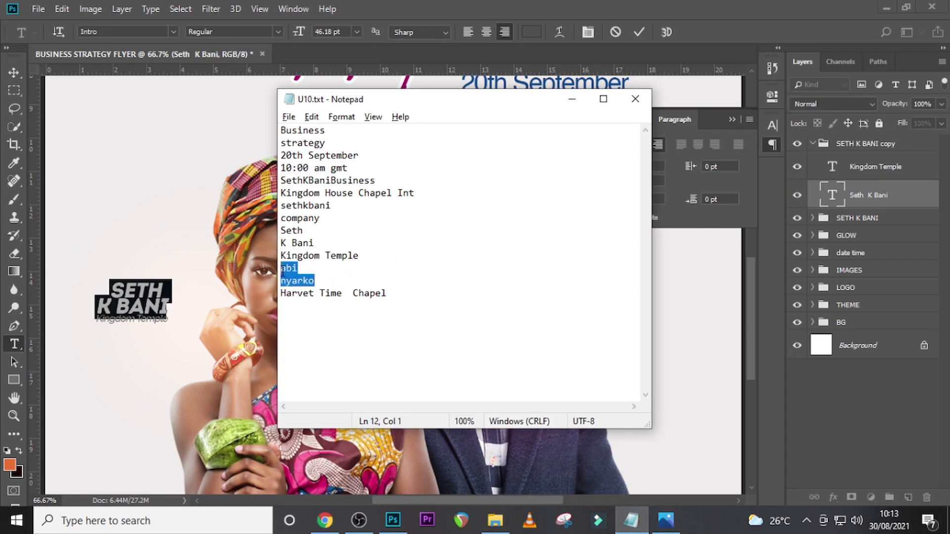
key("ctrl+c")
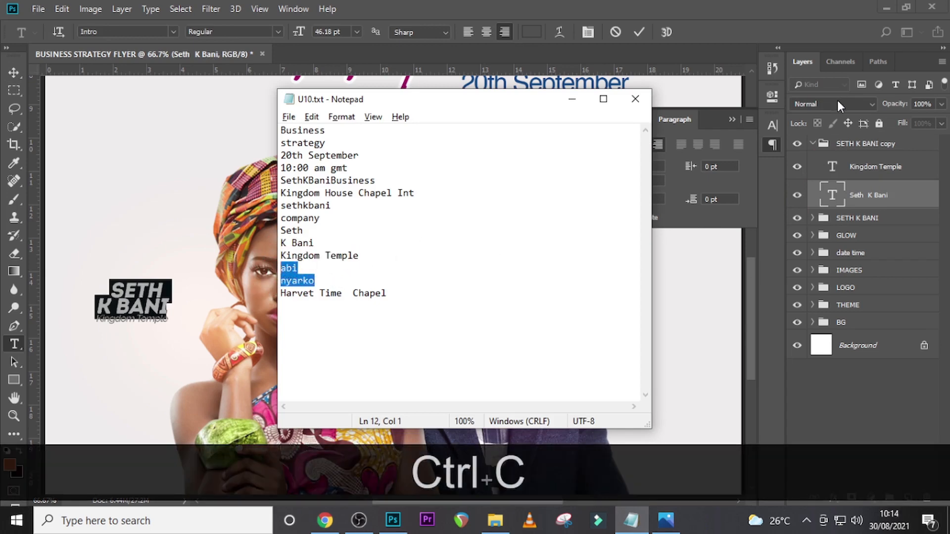
left_click(832, 192)
key("ctrl+v")
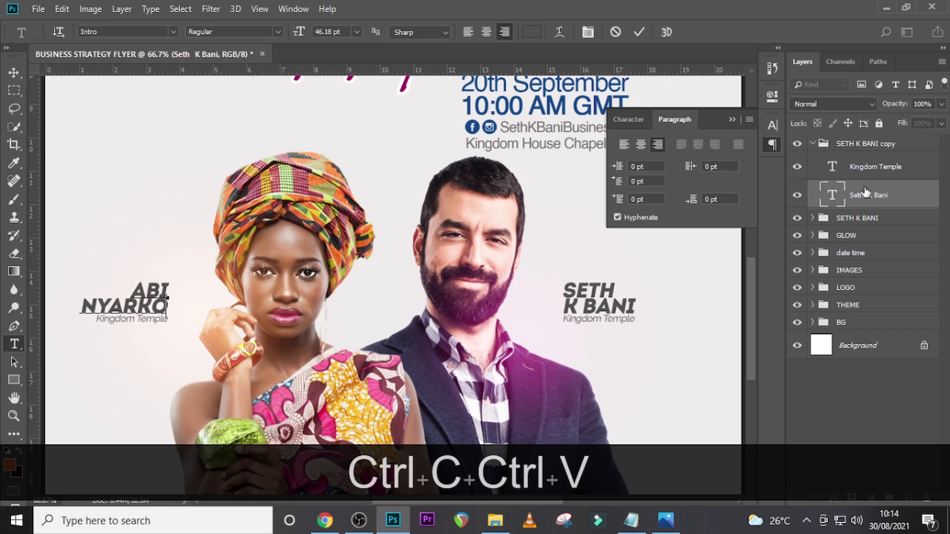
key("ctrl+Return")
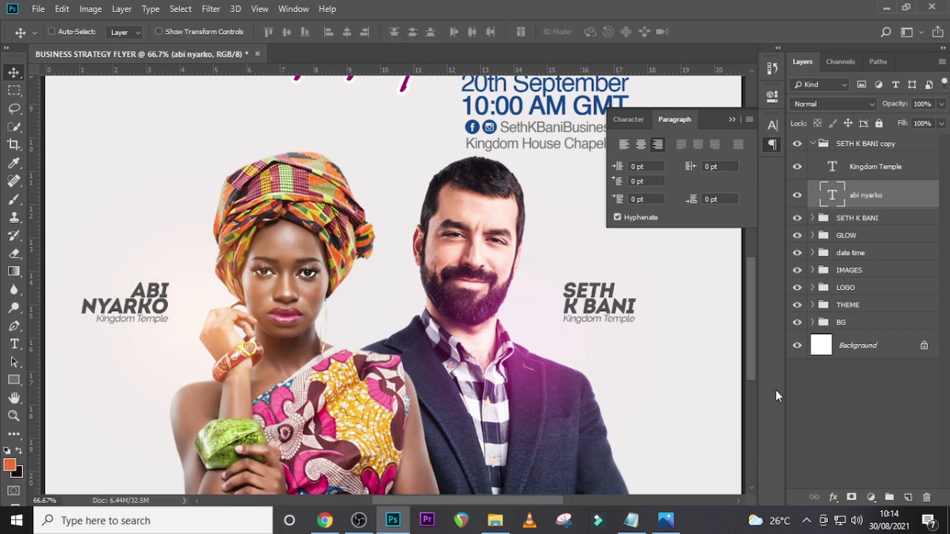
- Replace the copied label's Kingdom Temple line with "Harvet Time Chapel" from the U10.txt notes
left_click(631, 520)
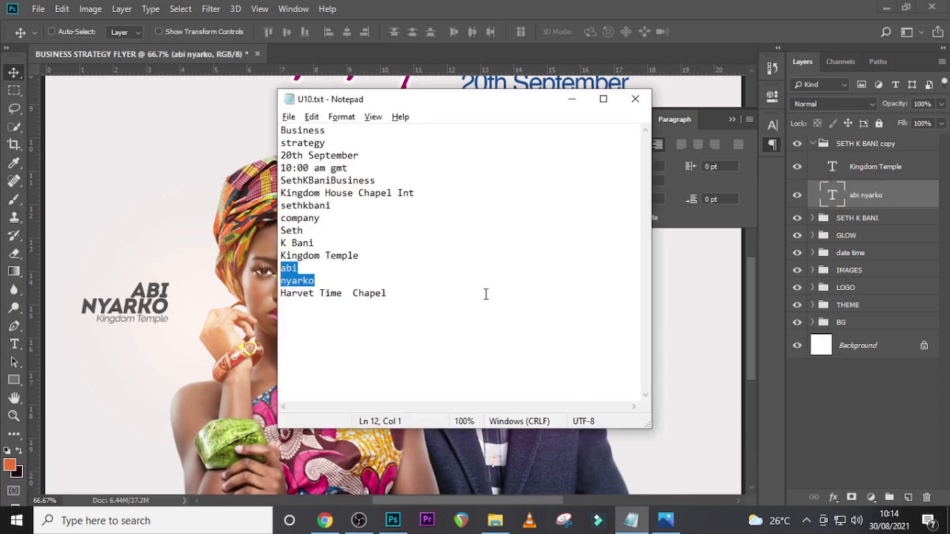
left_click(402, 293)
left_click(266, 293, "shift")
key("ctrl+c")
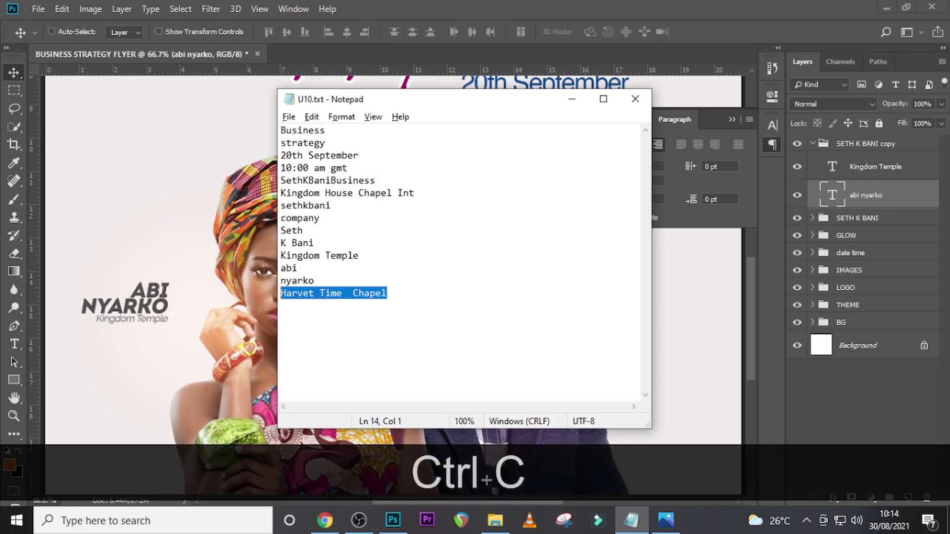
left_click(830, 191)
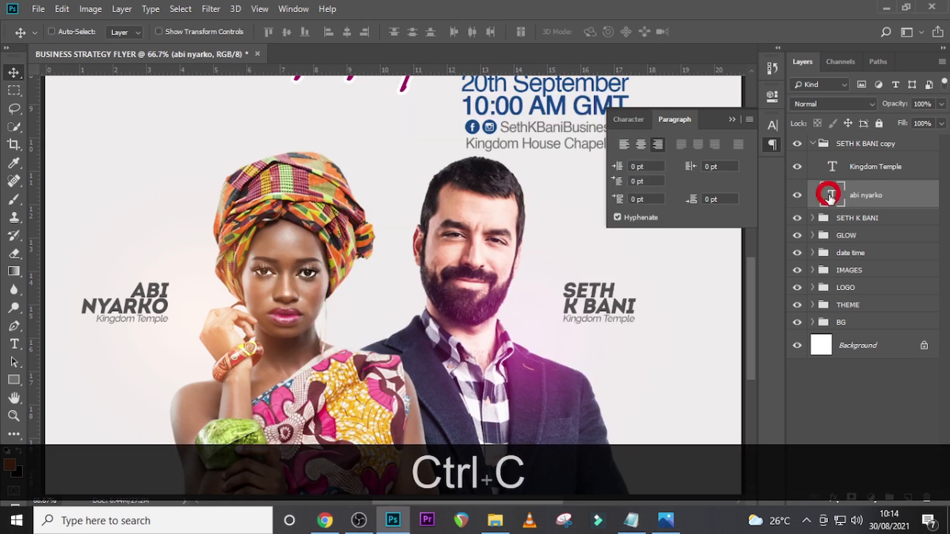
left_click(832, 168)
double_click(832, 168)
key("ctrl+v")
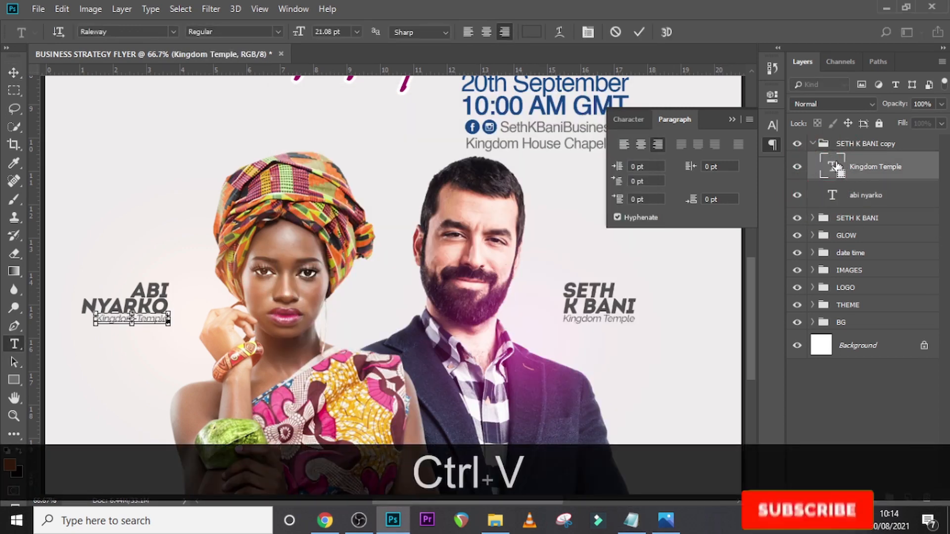
left_click(837, 163)
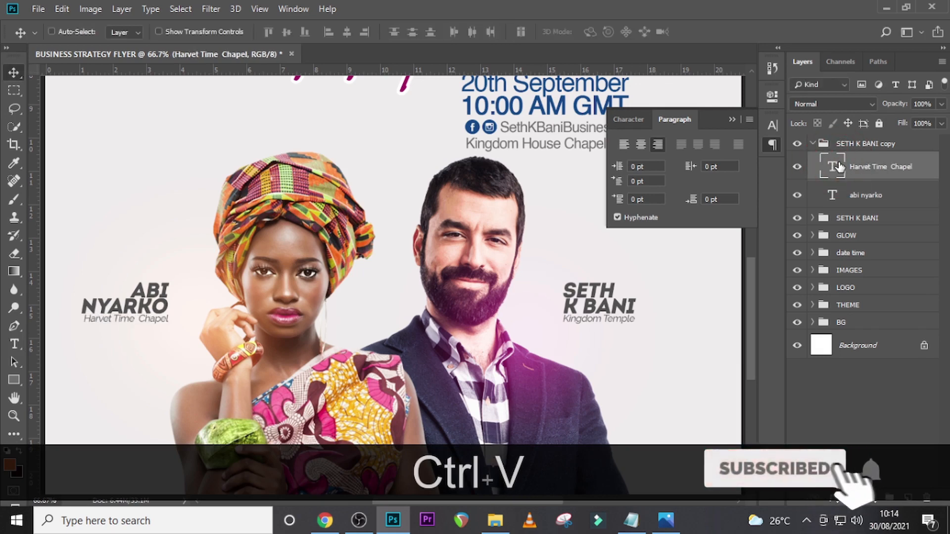
- Nudge the Harvet Time Chapel line slightly left beneath the woman's name and collapse the copied label group
left_click(879, 170)
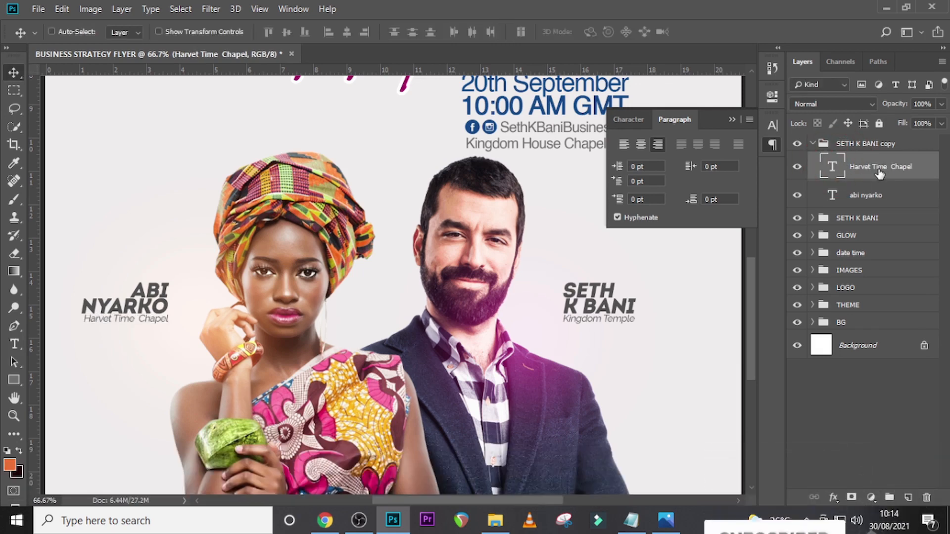
key("Left")
key("Left")
key("Left")
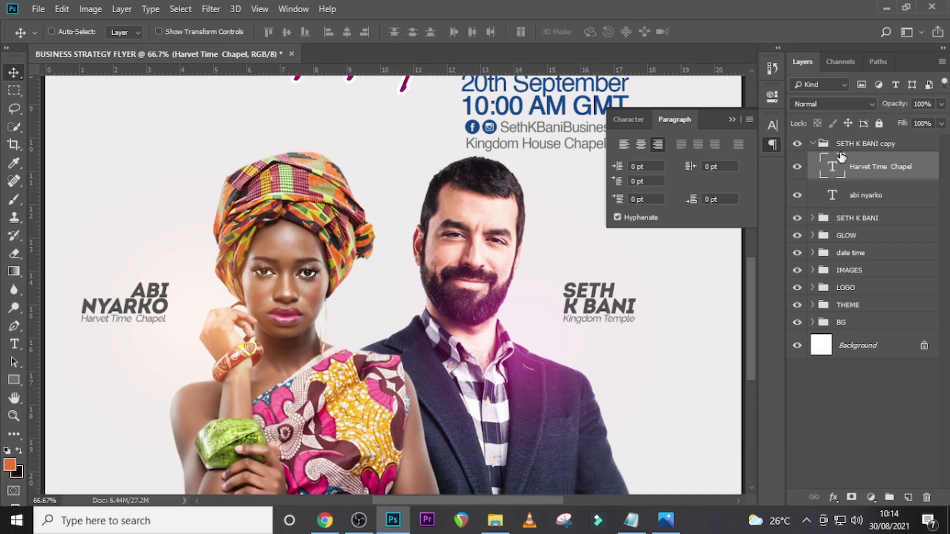
left_click(812, 143)
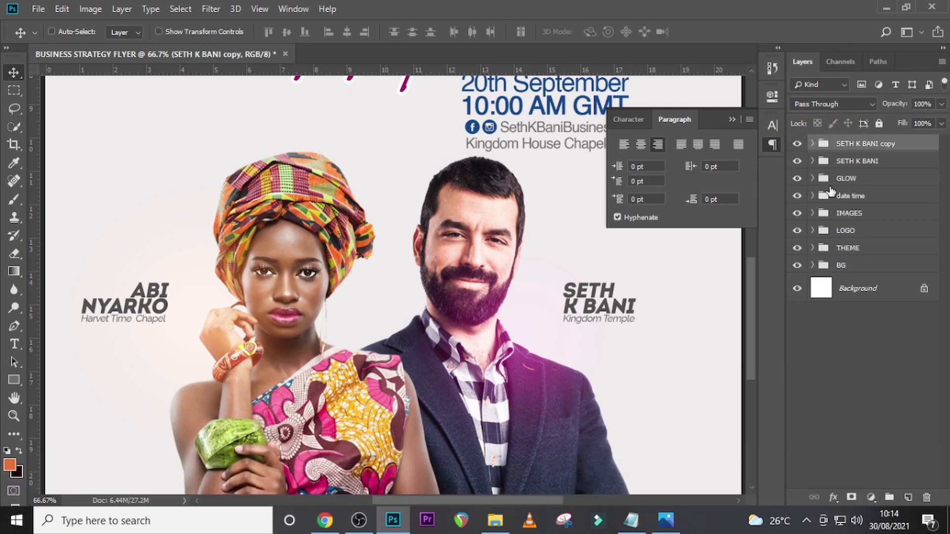
key("ctrl+g")
key("ctrl")
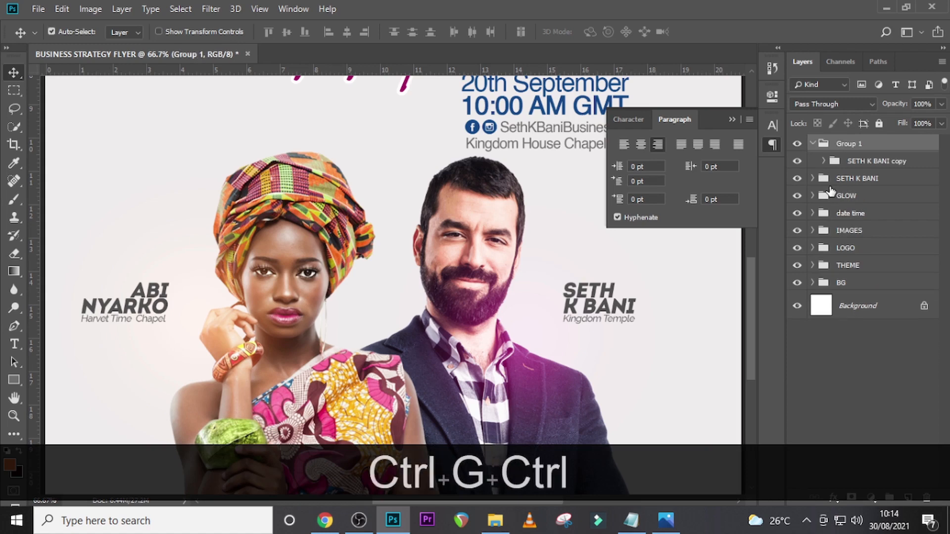
key("ctrl+z")
key("ctrl")
- Show the guides and move the man's label group down and left, just beside his shoulder
key("ctrl+h")
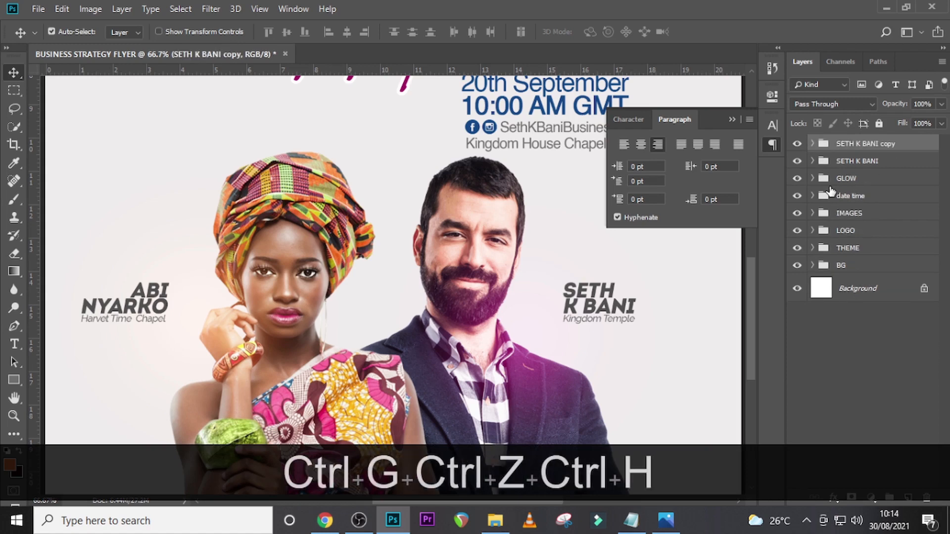
key("ctrl")
key("ctrl+0")
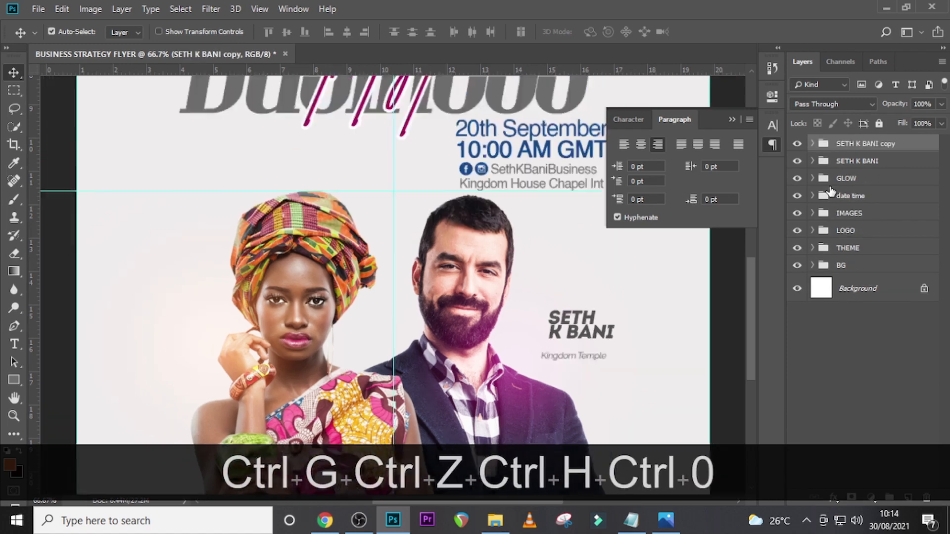
key("ctrl")
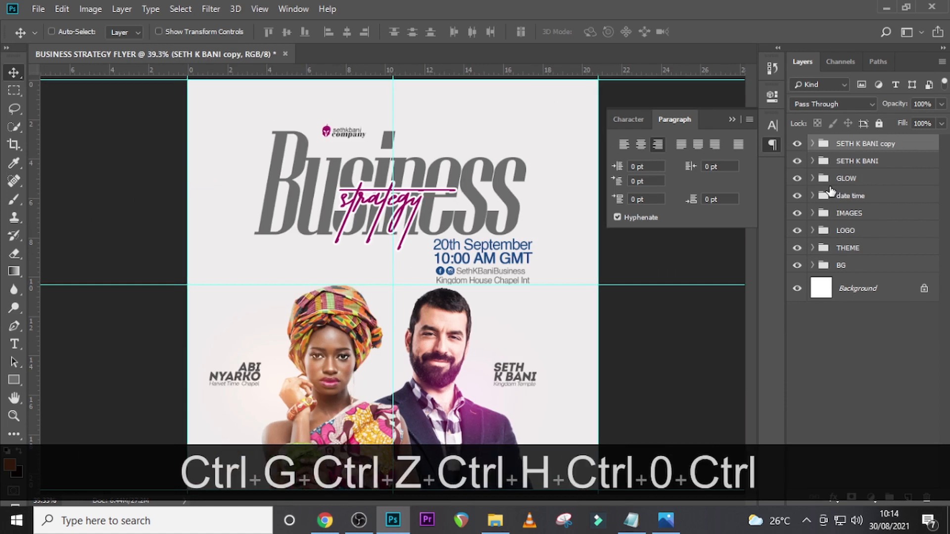
left_click(732, 119)
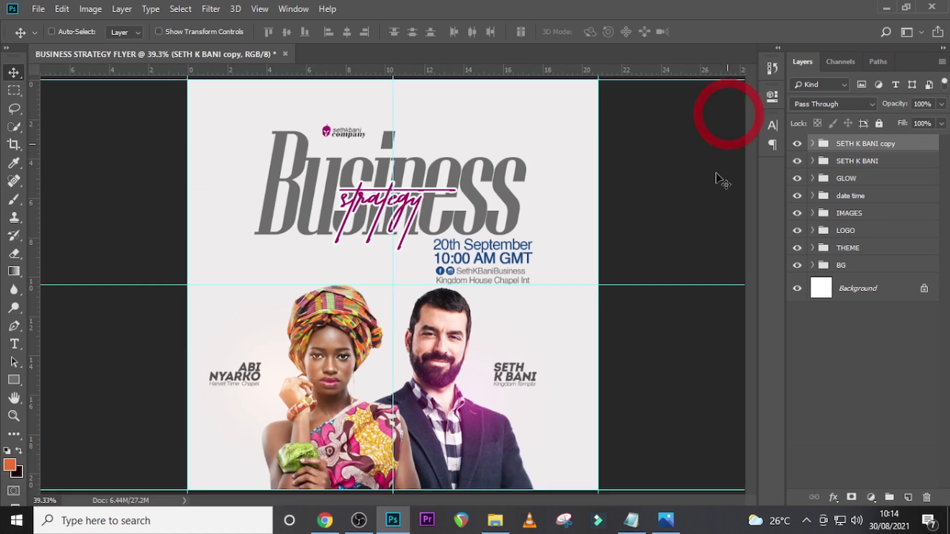
left_click(856, 162)
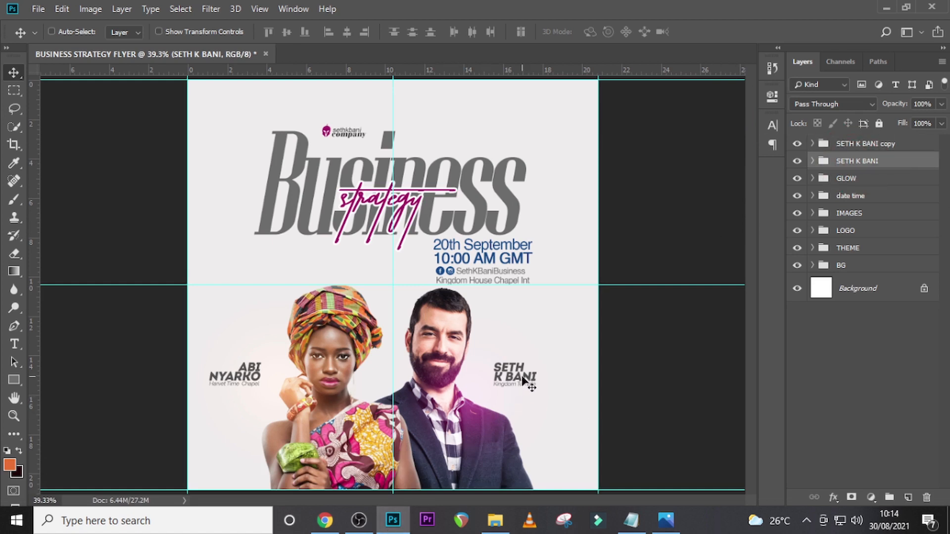
left_click_drag(523, 380, 507, 392)
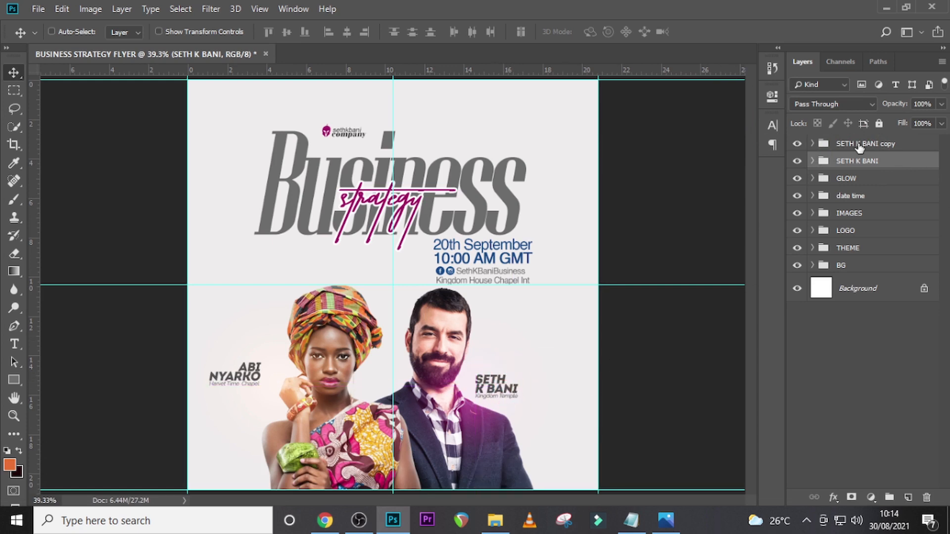
- Rename the copied label group with the second speaker's full name in capitals
left_click(859, 145)
double_click(844, 145)
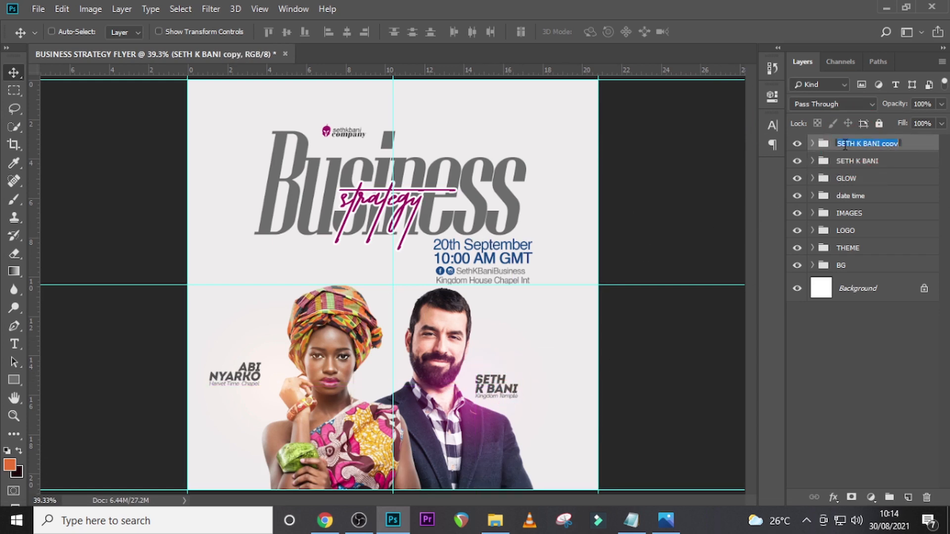
key("Return")
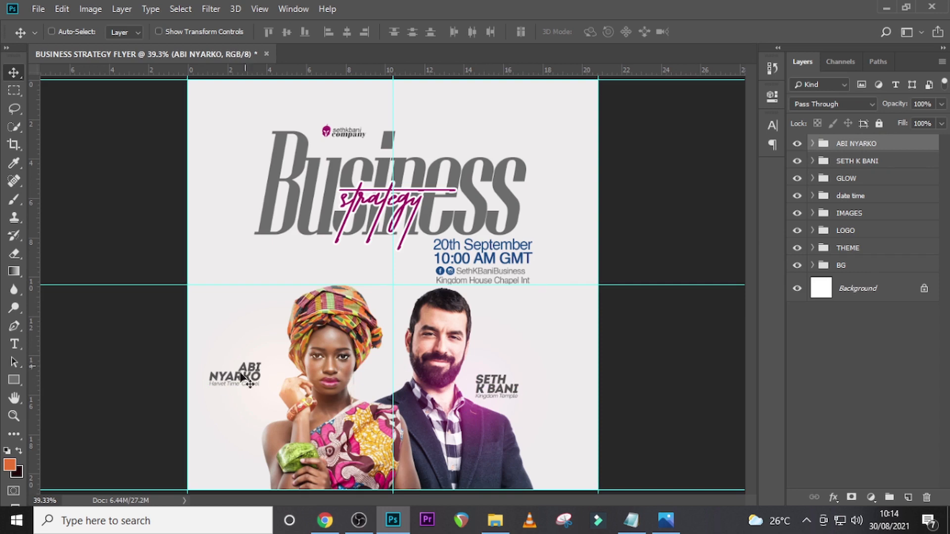
- Move the woman's label group down and slightly right, beside her raised forearm
left_click_drag(239, 381, 261, 408)
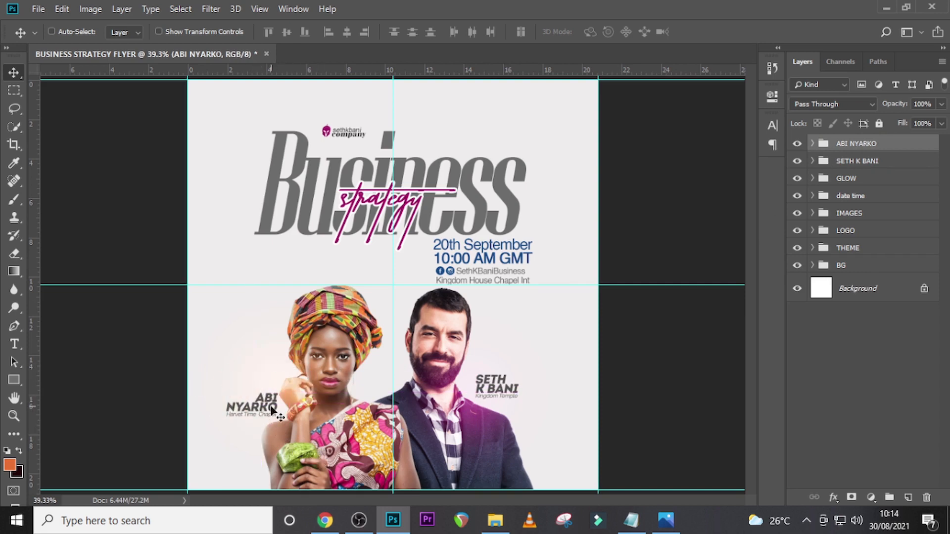
key("Left")
key("Left")
key("Left")
key("Left")
key("Left")
key("Left")
key("Left")
key("Left")
key("Left")
key("Left")
key("Left")
key("Left")
key("Left")
key("Left")
key("Left")
key("Left")
key("Left")
key("Left")
key("Left")
key("Left")
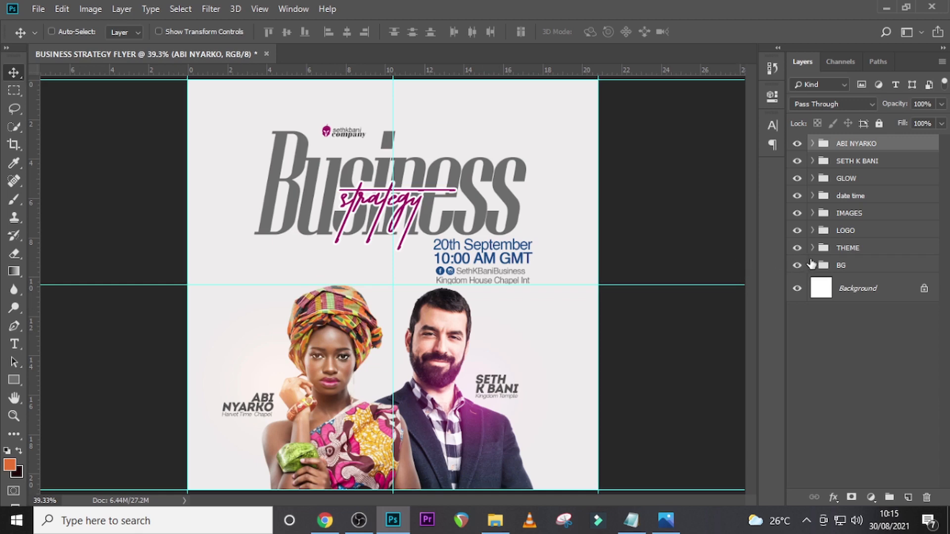
- Place the angled-lines-and-stripes background image from the file folder above Color Fill 1 in the BG group
left_click(813, 265)
left_click(912, 291)
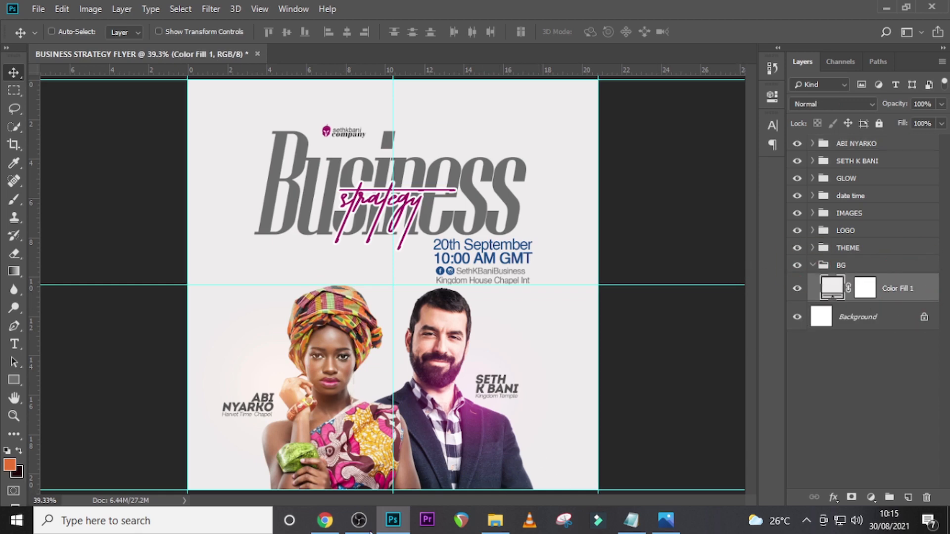
left_click(495, 521)
left_click_drag(232, 188, 417, 447)
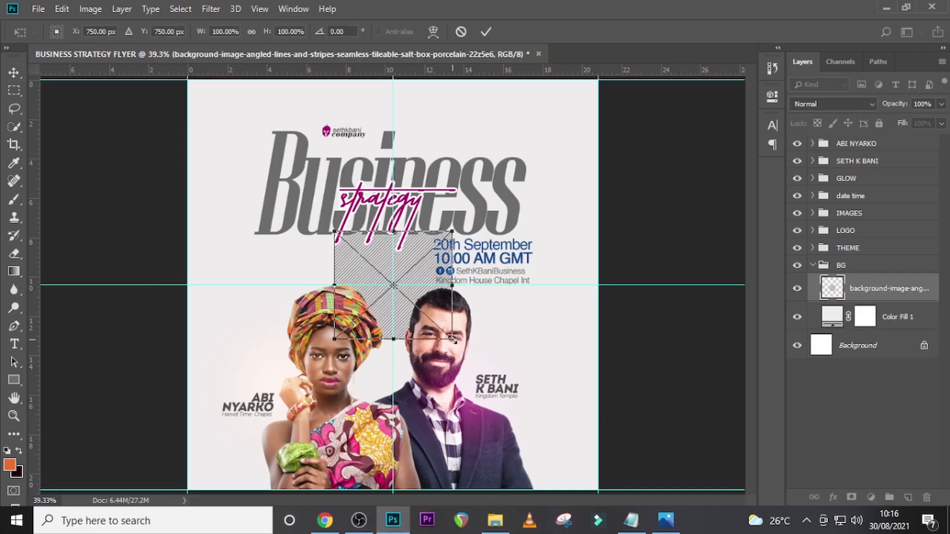
- Enlarge the stripe image to about 240%, position it behind the speakers, and set its blend mode to Overlay
left_click_drag(451, 341, 501, 395)
left_click_drag(426, 330, 427, 408)
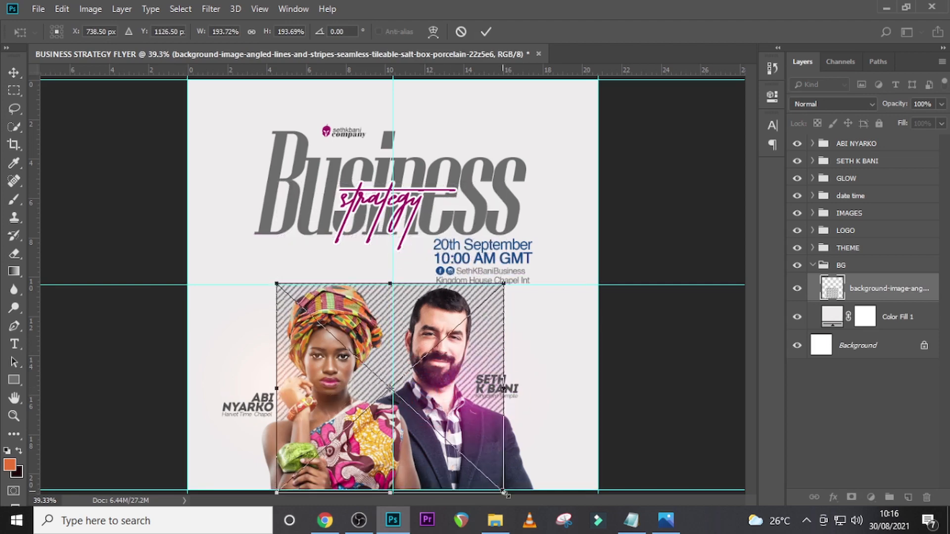
left_click_drag(505, 493, 528, 510)
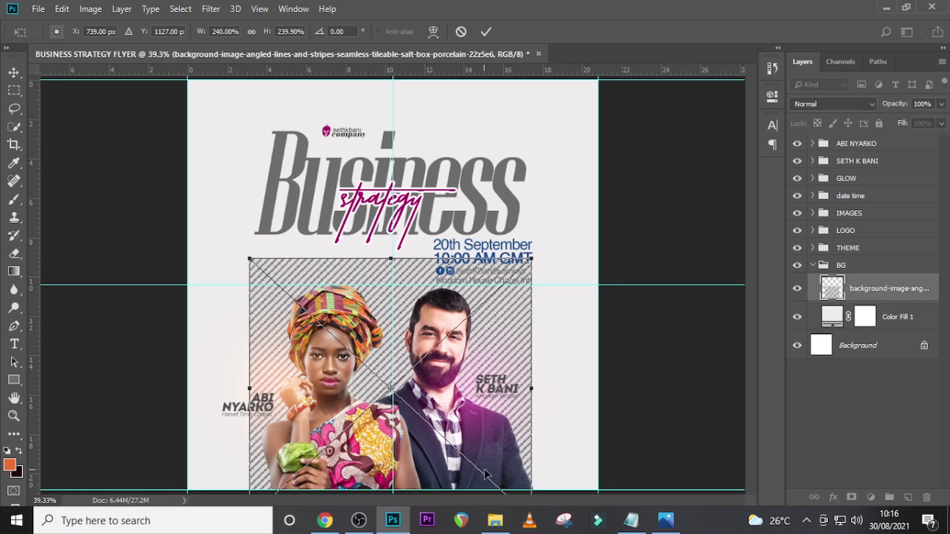
key("Return")
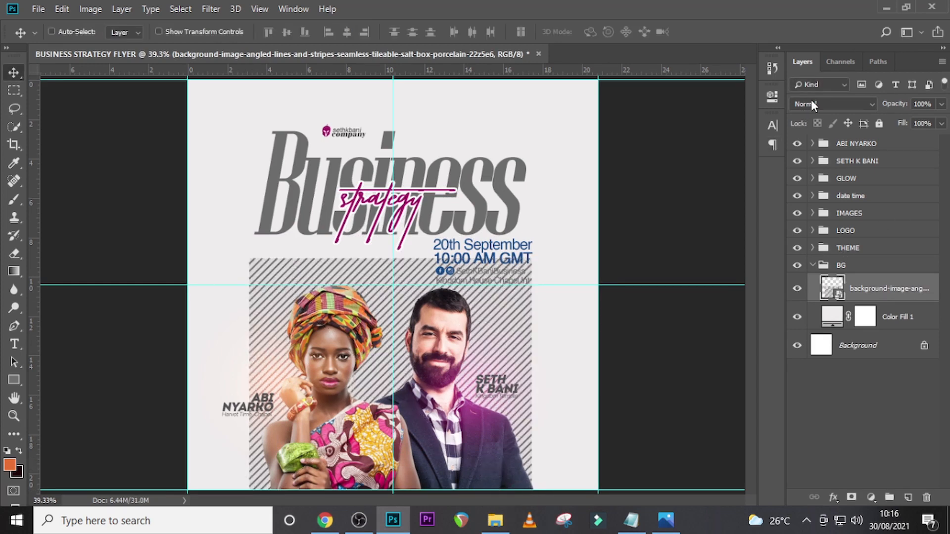
left_click(812, 102)
left_click(810, 273)
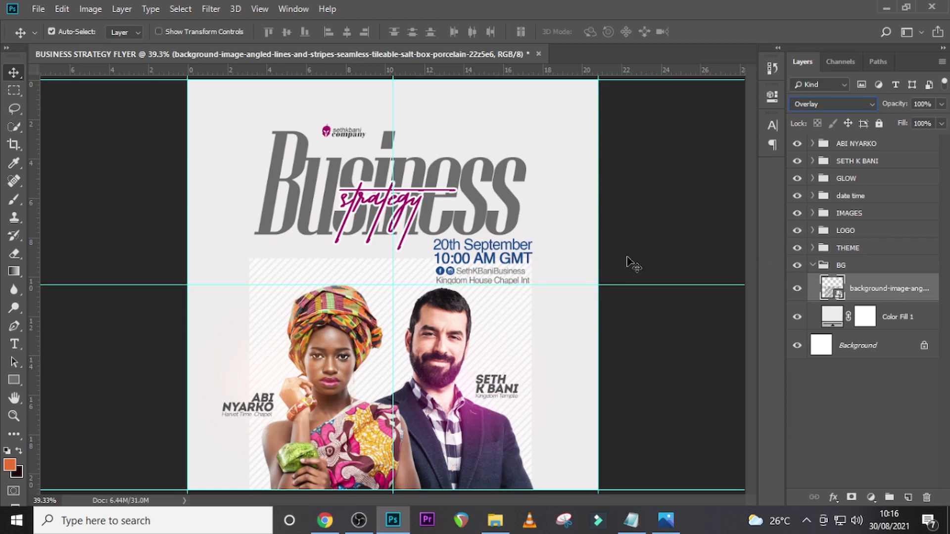
- Duplicate the stripe image layer in the BG group and merge the two copies into one layer
key("ctrl+j")
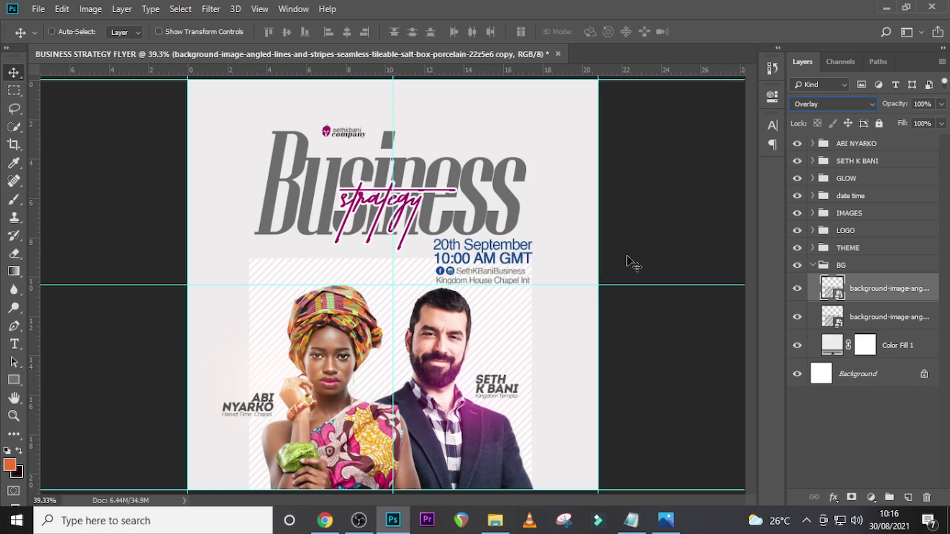
left_click(872, 320, "ctrl")
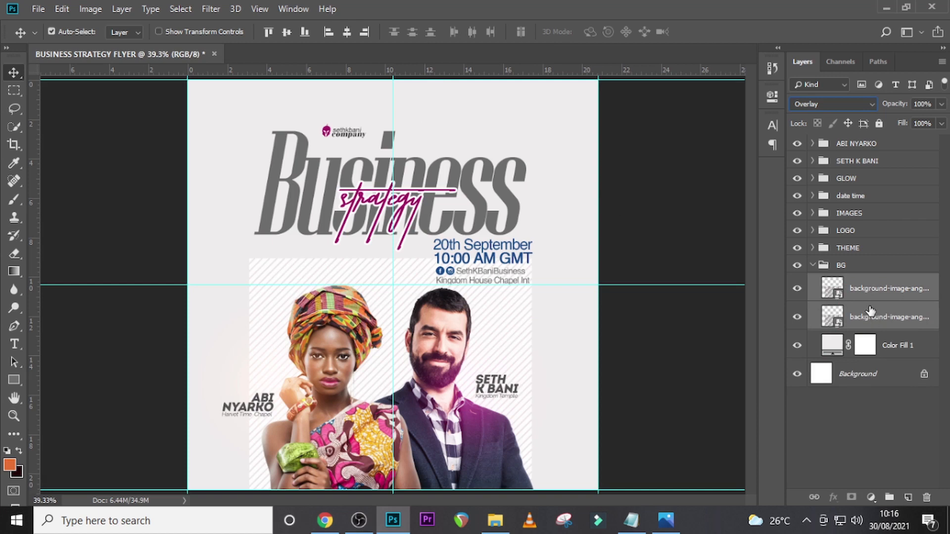
key("ctrl+e")
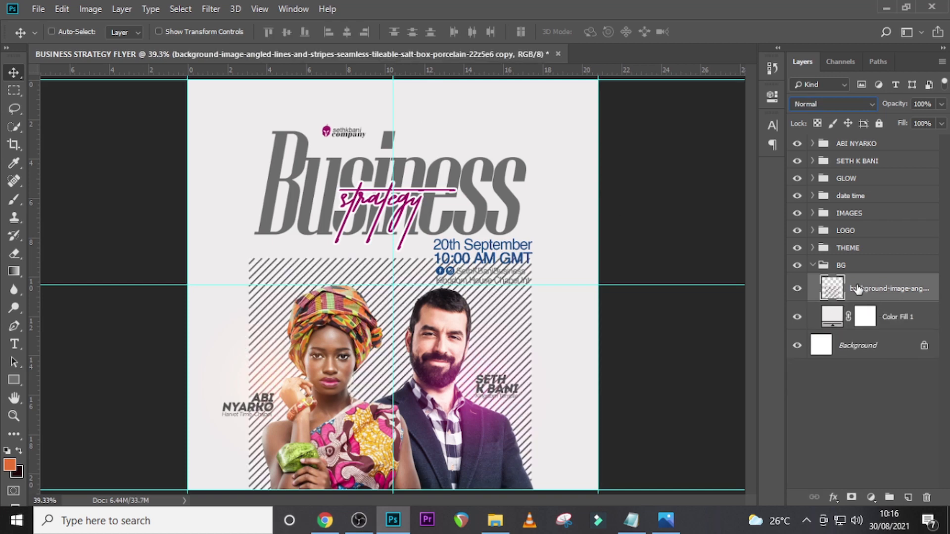
- Lower the merged stripe layer's opacity to 15%
left_click(860, 289)
left_click(941, 104)
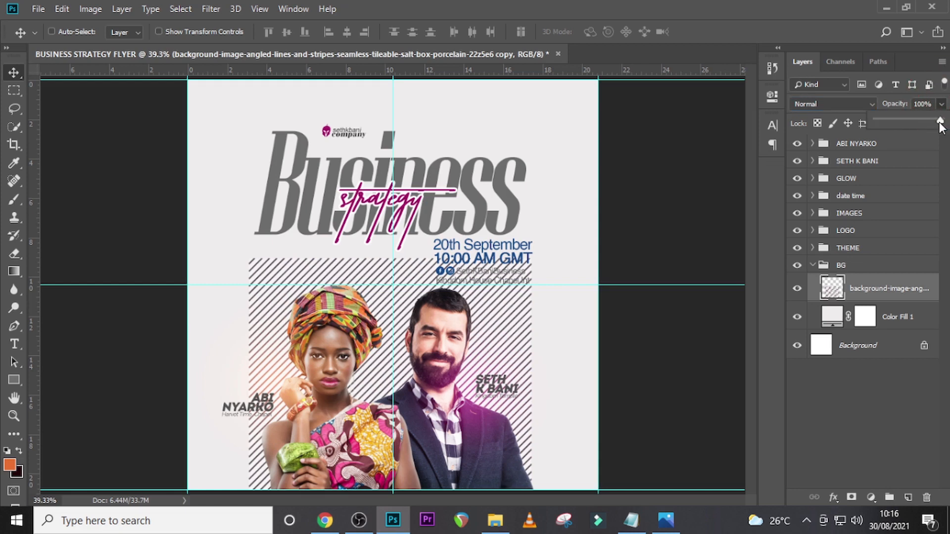
left_click_drag(941, 121, 938, 122)
left_click_drag(895, 123, 891, 123)
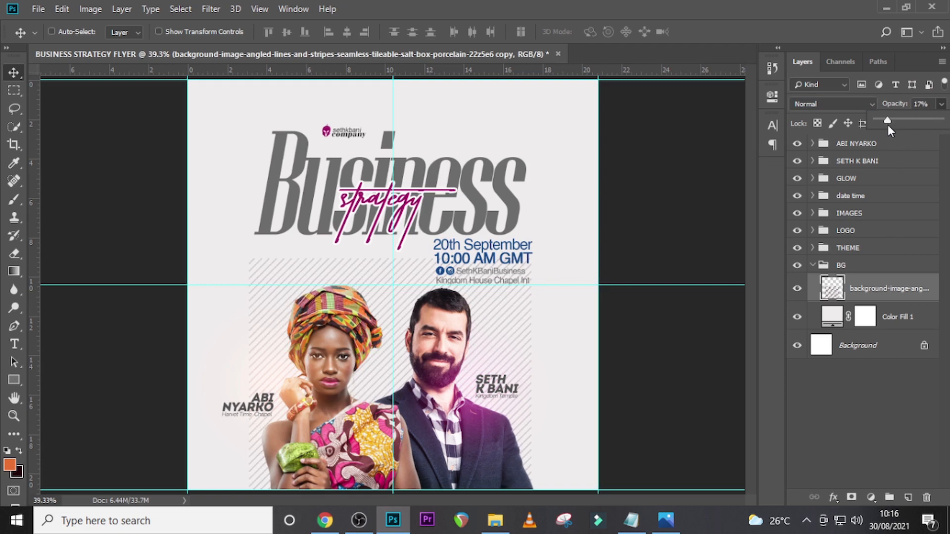
left_click_drag(888, 124, 886, 125)
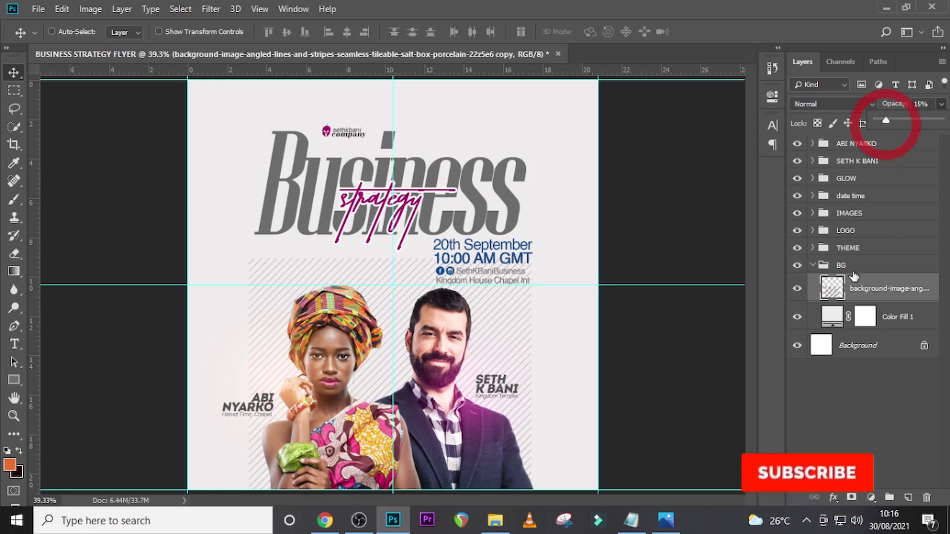
- Add a layer mask to the stripe layer and fade the stripes' upper and outer edges around the speakers with a soft 300 px black brush
left_click(851, 497)
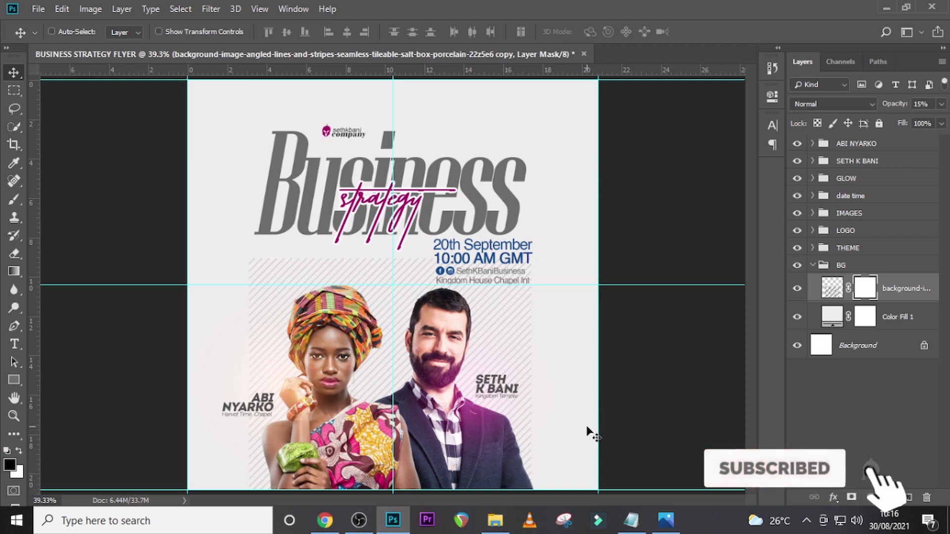
key("b")
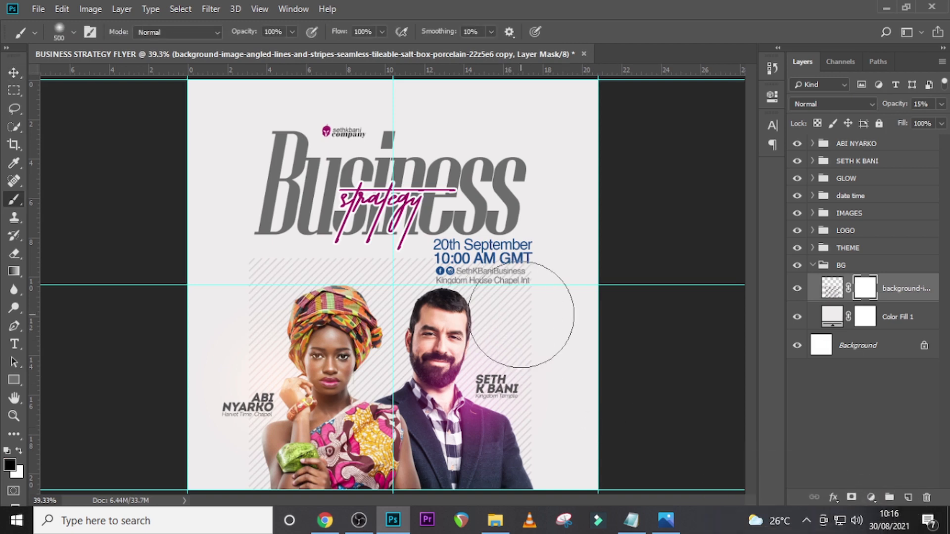
key("bracketleft")
key("bracketleft")
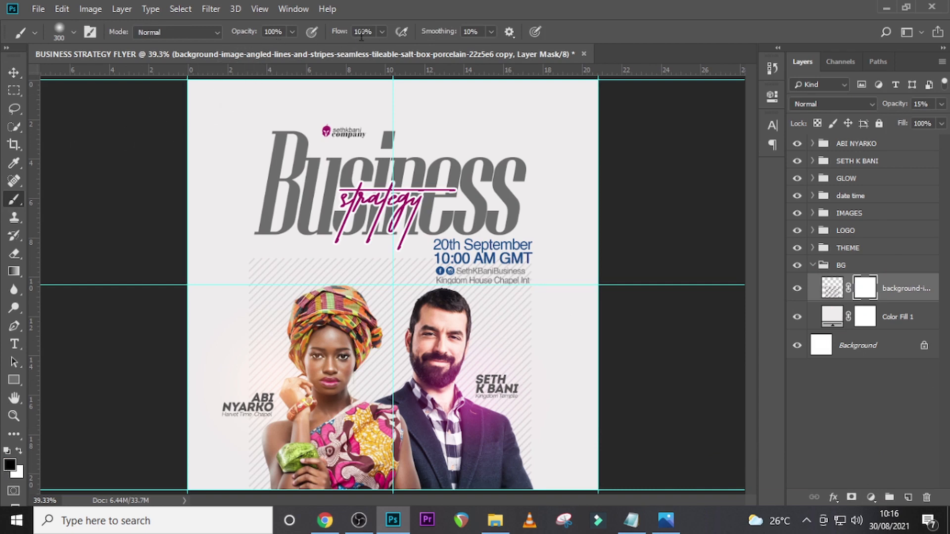
left_click(73, 32)
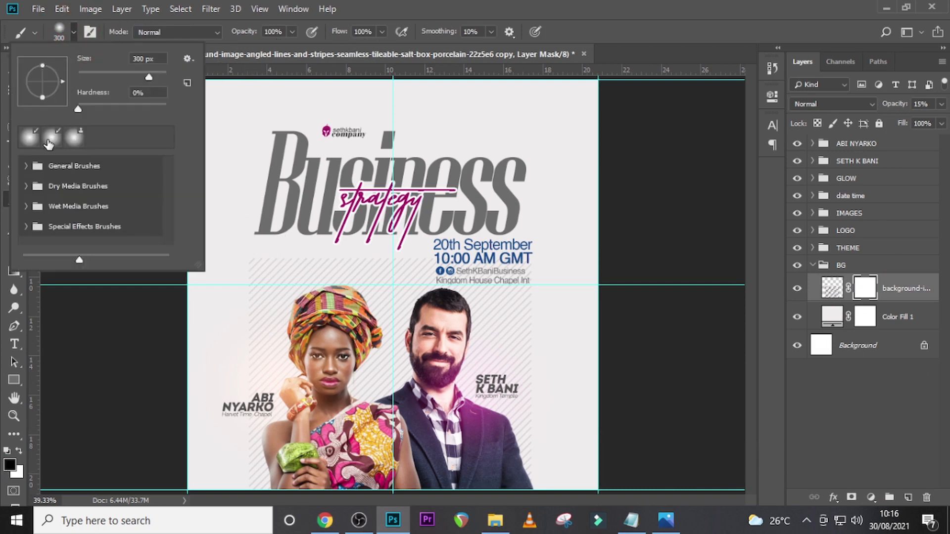
left_click(29, 137)
left_click(459, 4)
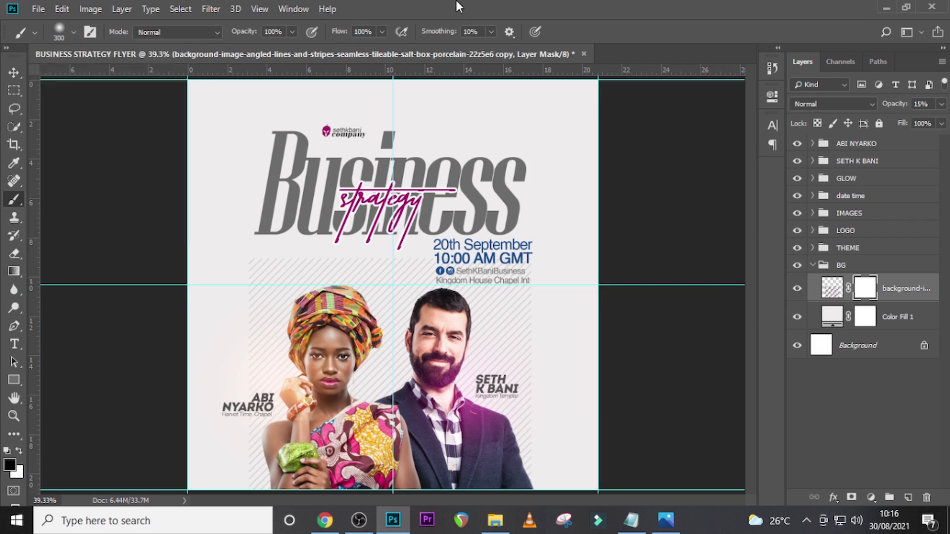
mouse_move(378, 268)
left_mouse_down()
mouse_move(305, 248)
mouse_move(364, 254)
mouse_move(297, 250)
mouse_move(246, 300)
mouse_move(241, 384)
mouse_move(257, 513)
mouse_move(235, 461)
mouse_move(262, 304)
mouse_move(246, 249)
left_mouse_up()
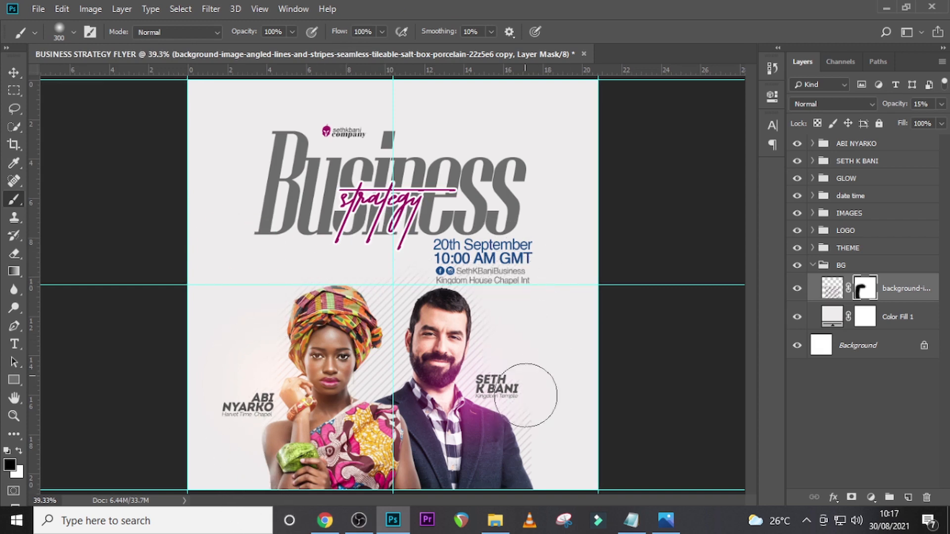
mouse_move(478, 269)
left_mouse_down()
mouse_move(375, 243)
mouse_move(412, 267)
mouse_move(294, 246)
mouse_move(315, 258)
left_mouse_up()
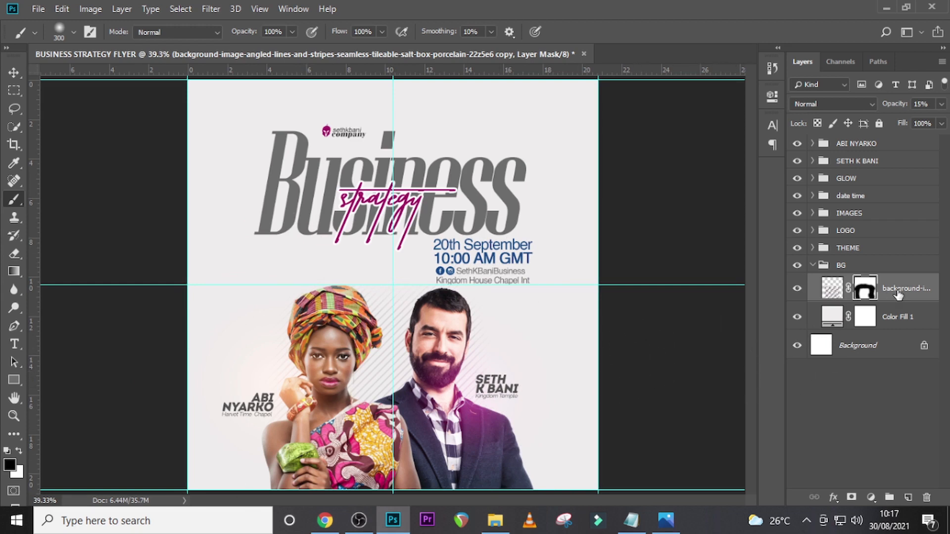
- Collapse the BG group and hide the guides on the flyer
left_click(812, 266)
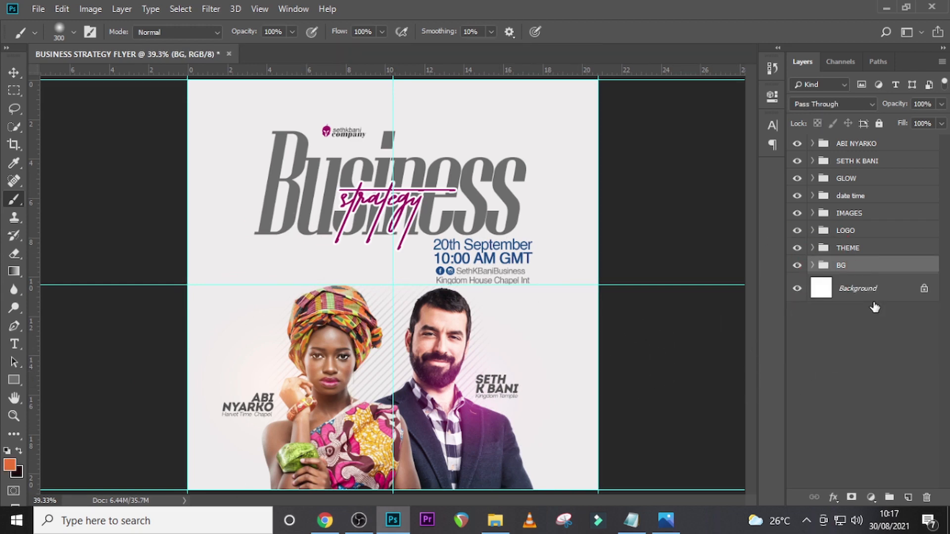
key("ctrl+semicolon")
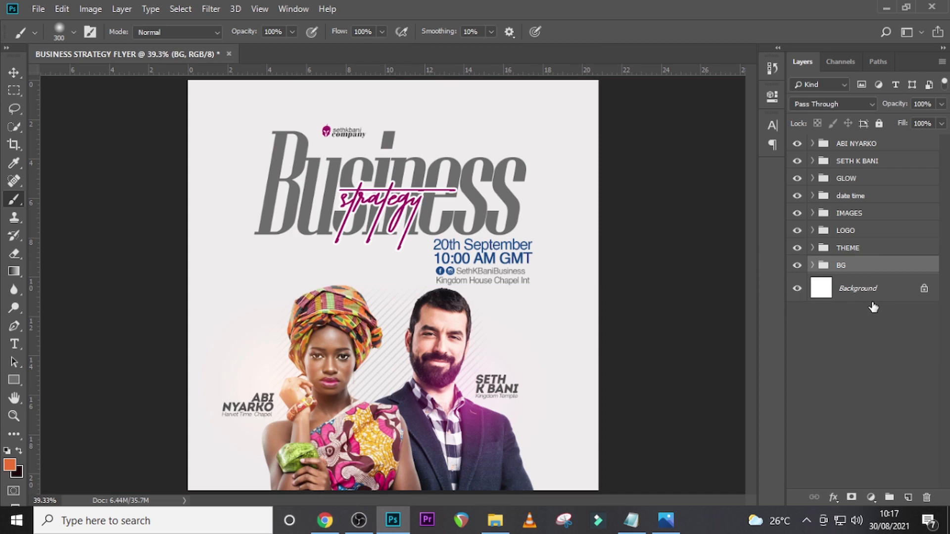